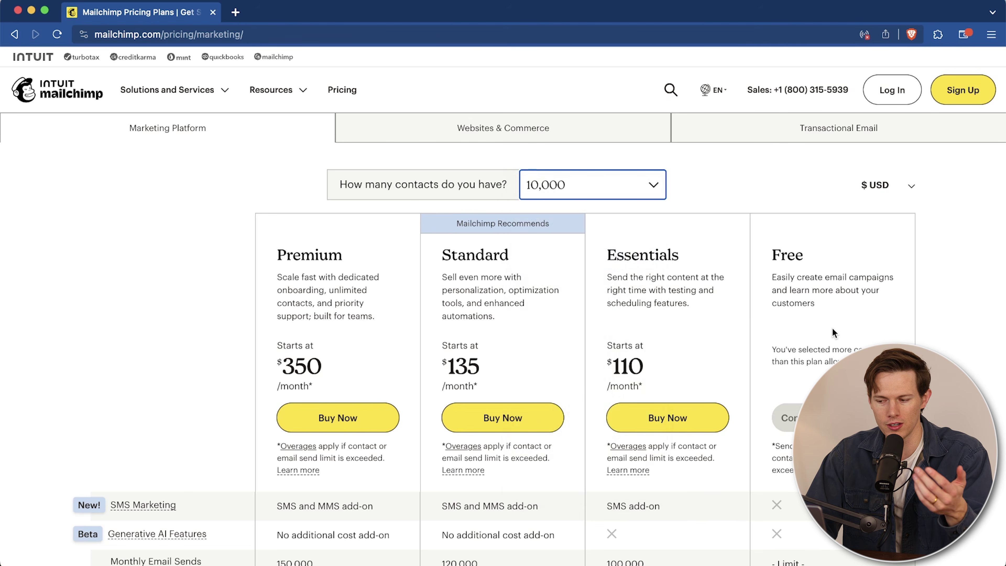
Step: Check plan prices at 20,000 and 200,000 contacts, then set the count back to 500 contacts
left_click(570, 191)
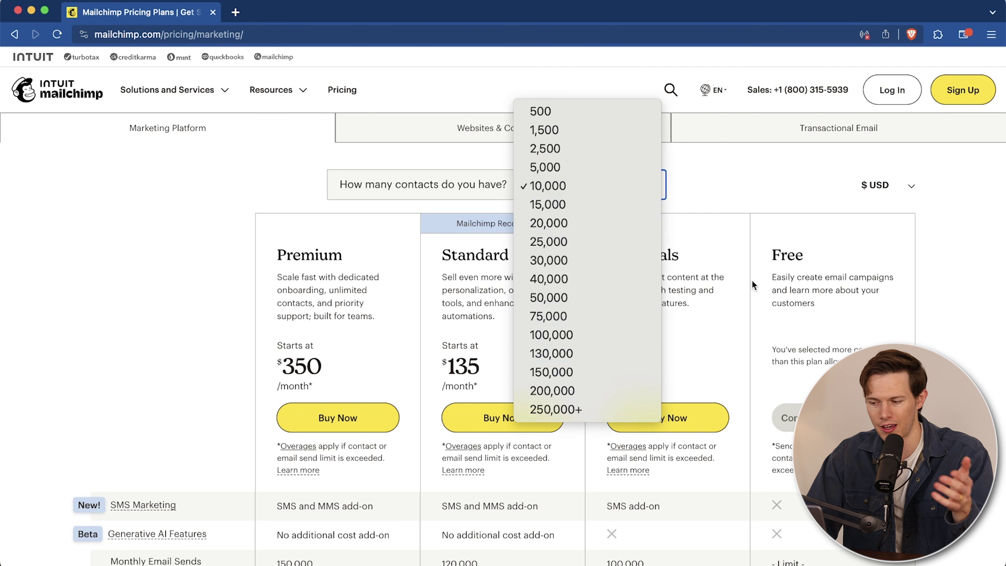
left_click(572, 223)
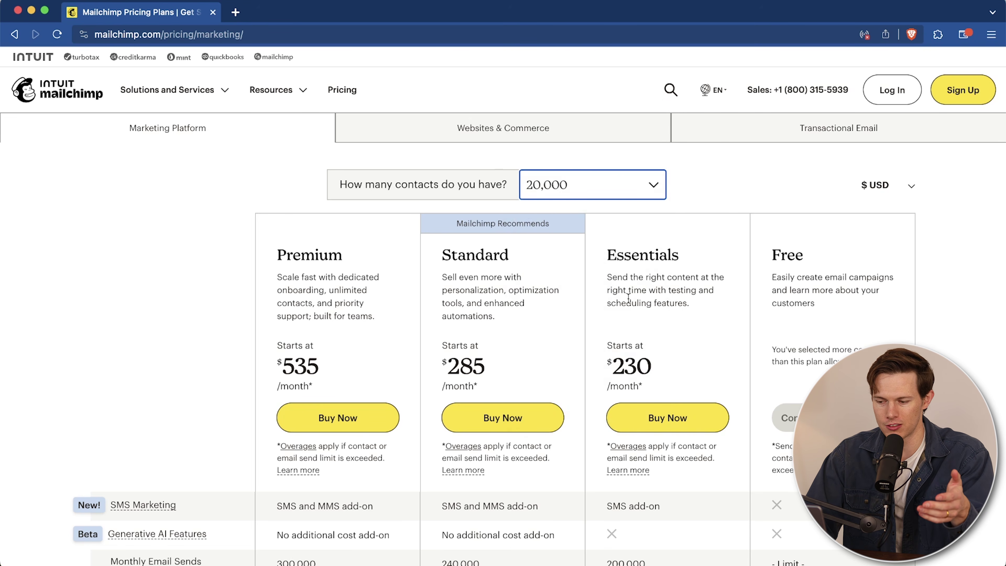
left_click(568, 199)
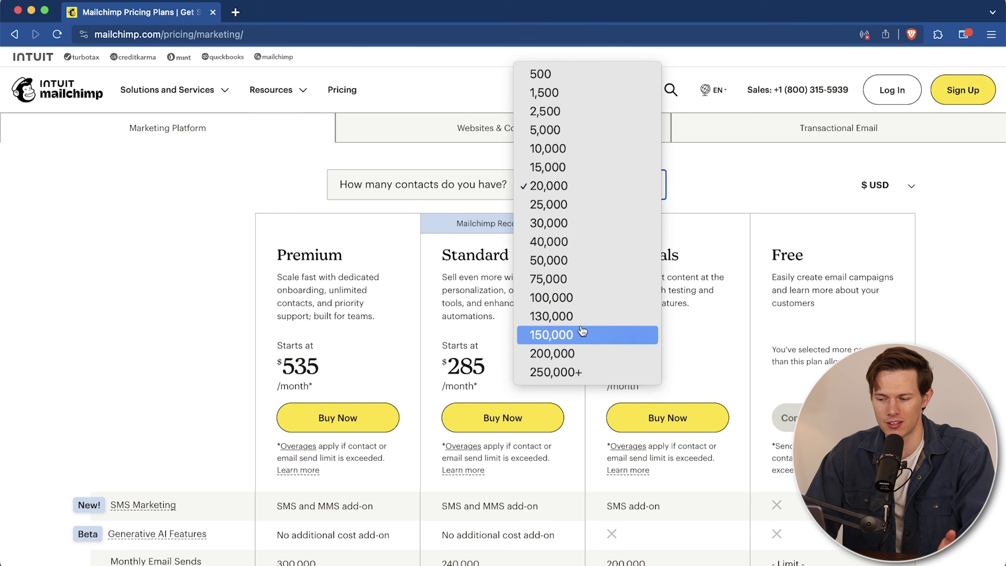
left_click(578, 355)
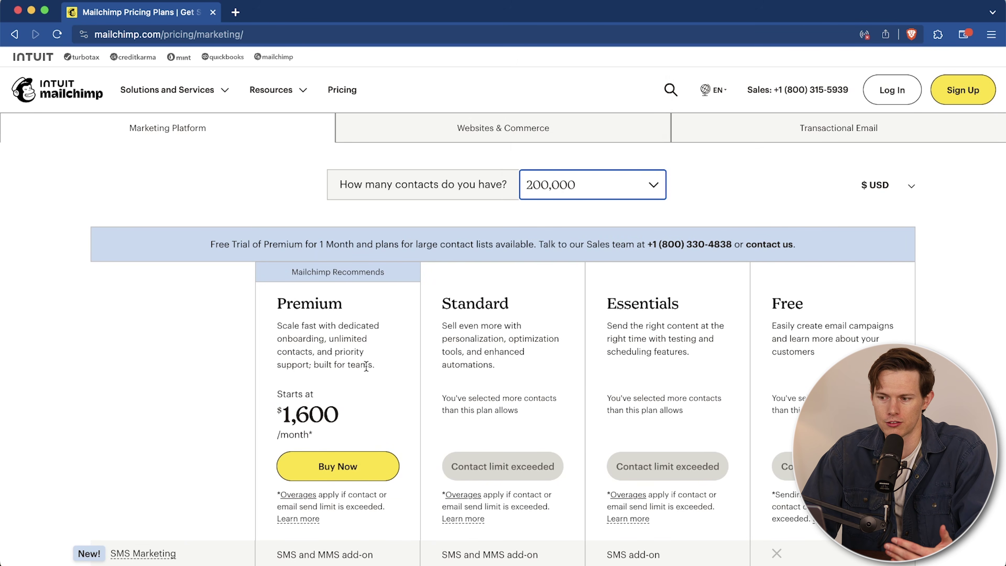
left_click(603, 178)
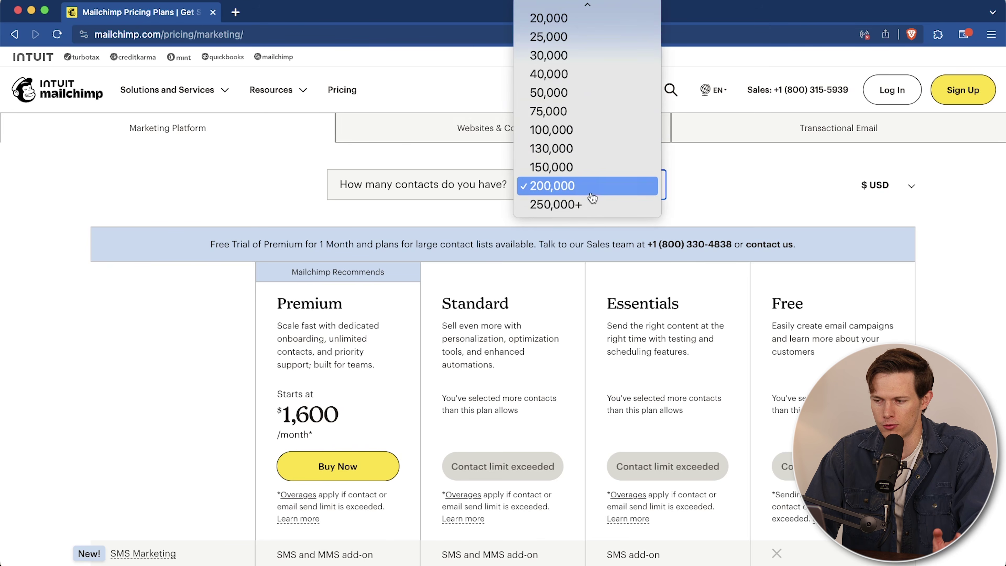
left_click(562, 29)
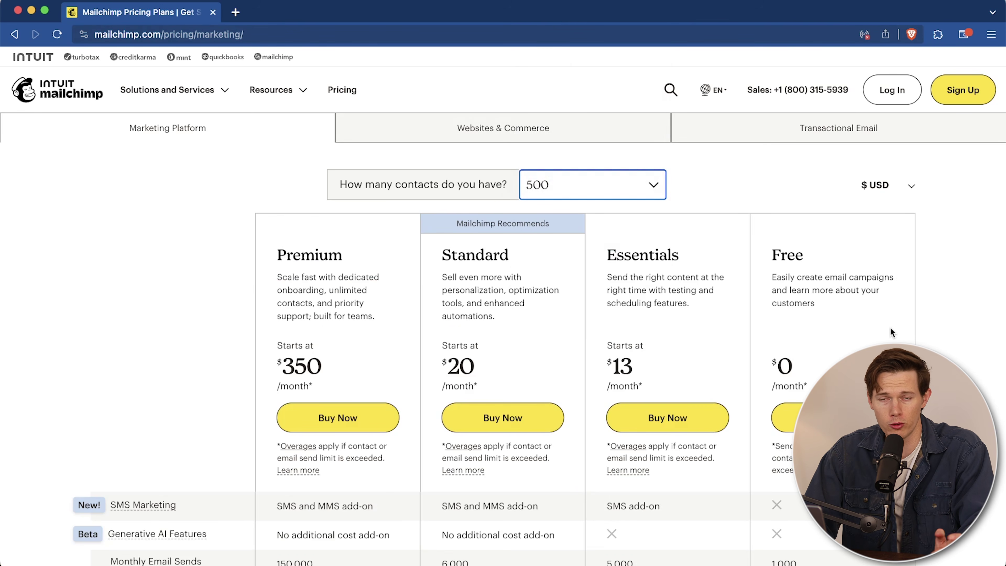
scroll(892, 332, "down", 5)
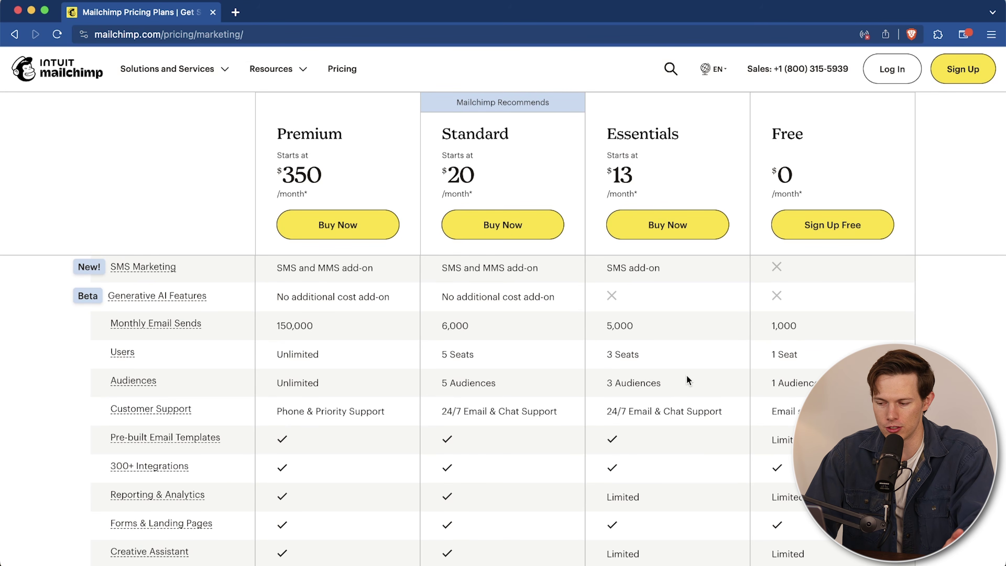
Step: Scroll the feature table and highlight the Essentials seat and audience allowances
scroll(687, 377, "down", 3)
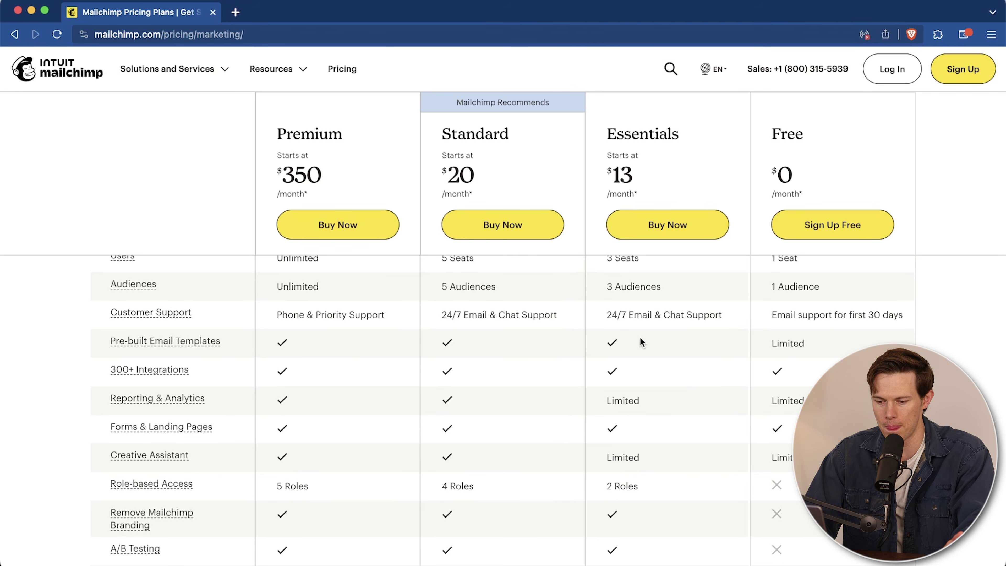
scroll(642, 342, "up", 5)
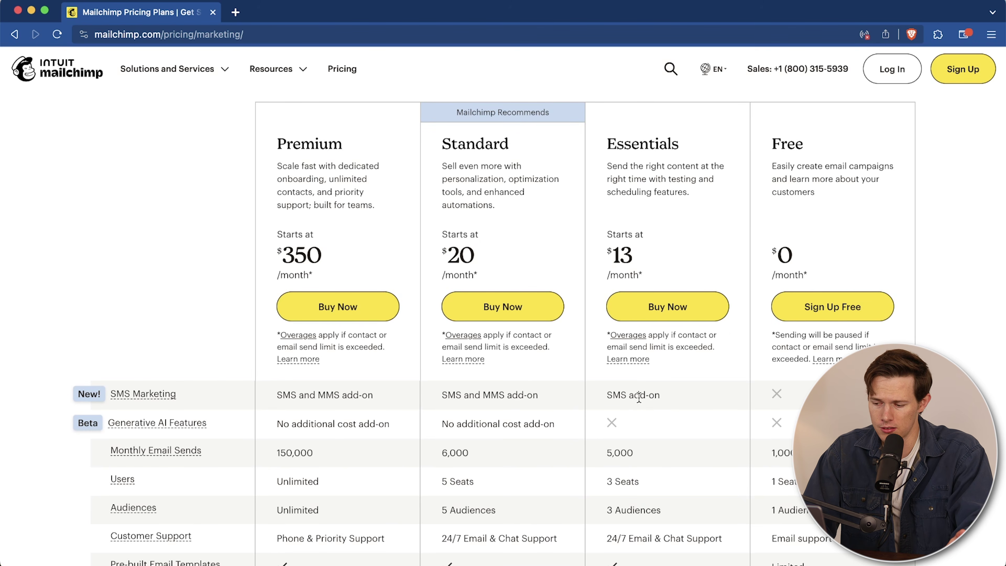
scroll(639, 397, "down", 3)
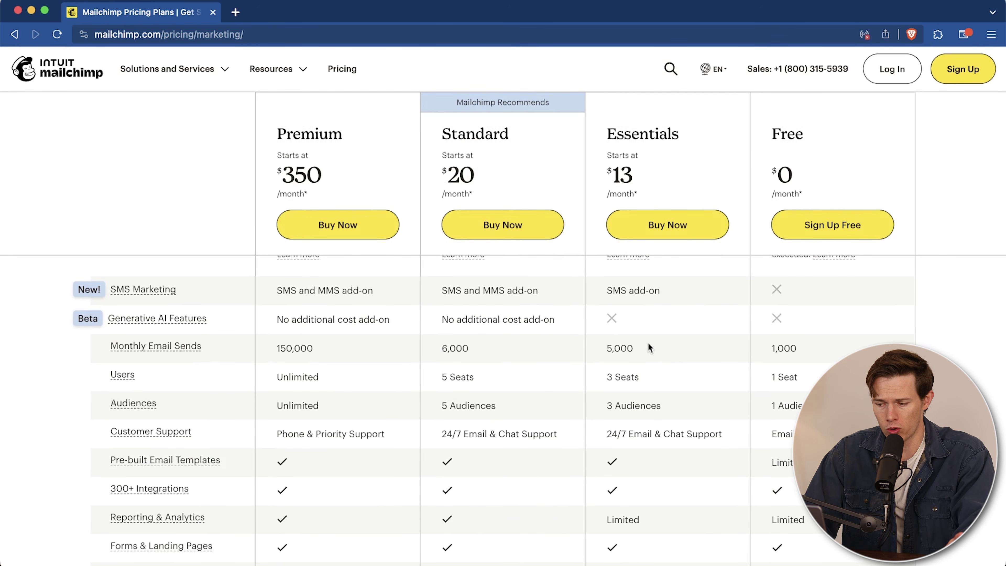
left_click_drag(654, 379, 596, 381)
scroll(674, 408, "down", 2)
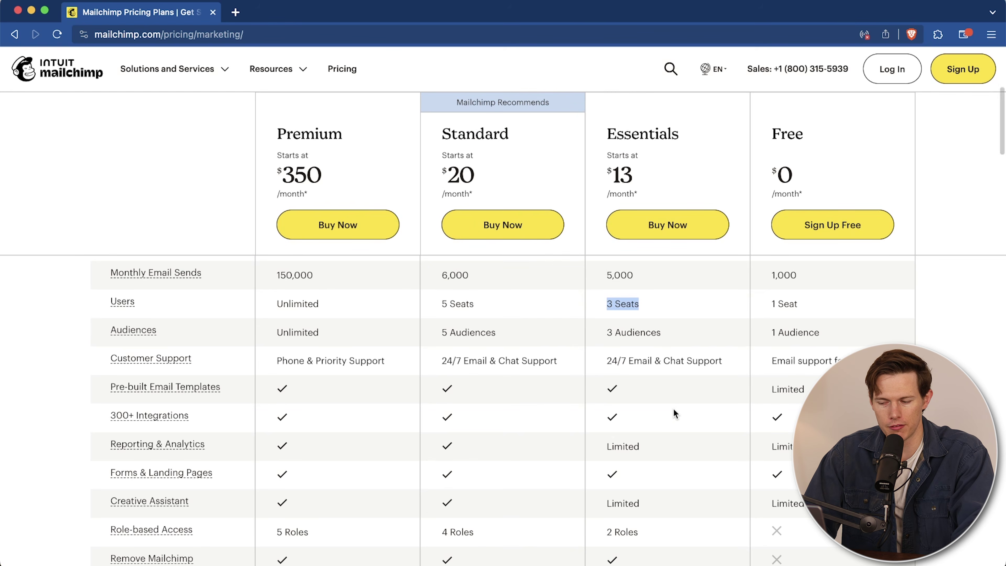
left_click_drag(661, 332, 605, 330)
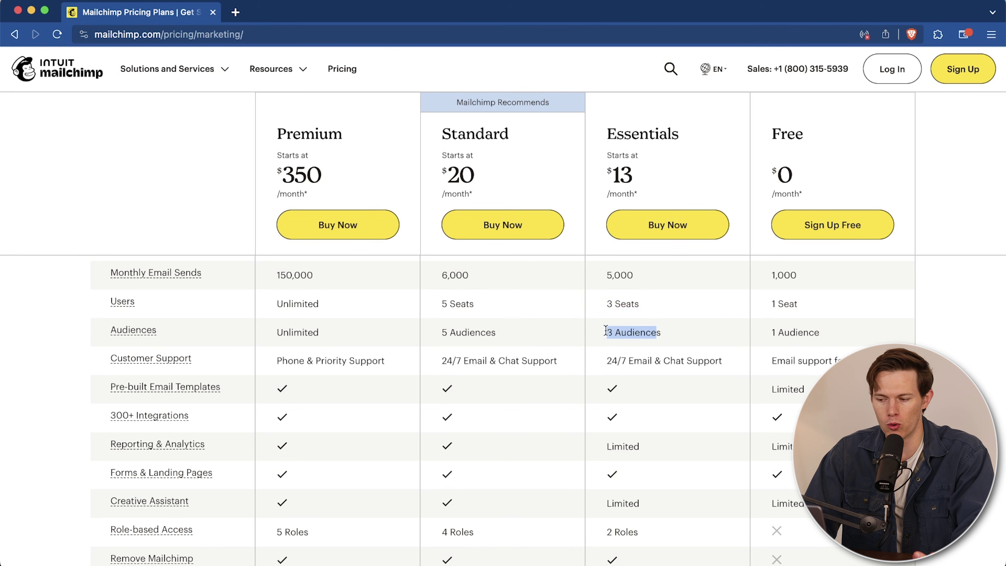
left_click(656, 333)
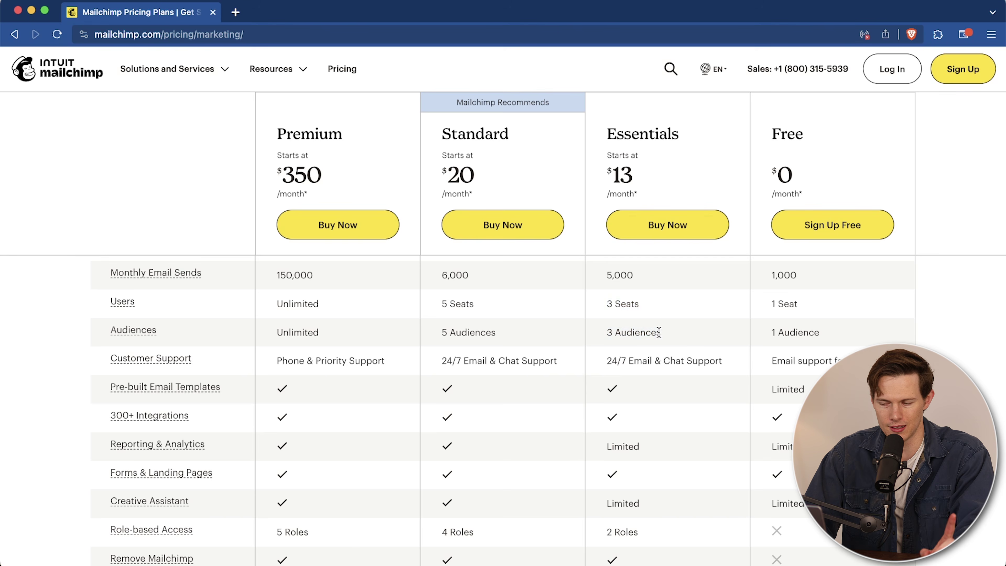
scroll(691, 340, "up", 5)
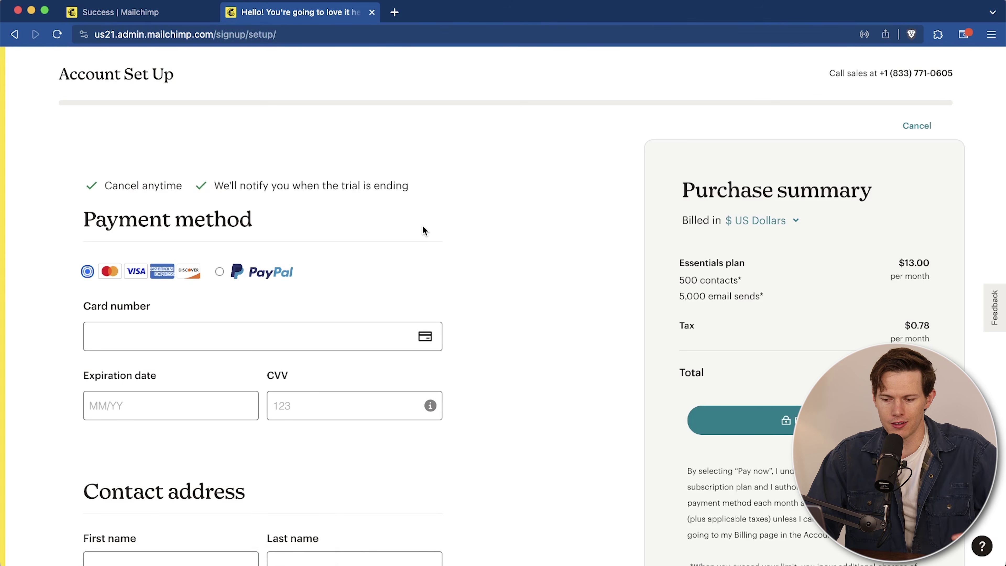
Step: Complete the $13.78/month Essentials payment and close the purchase confirmation
scroll(423, 228, "down", 5)
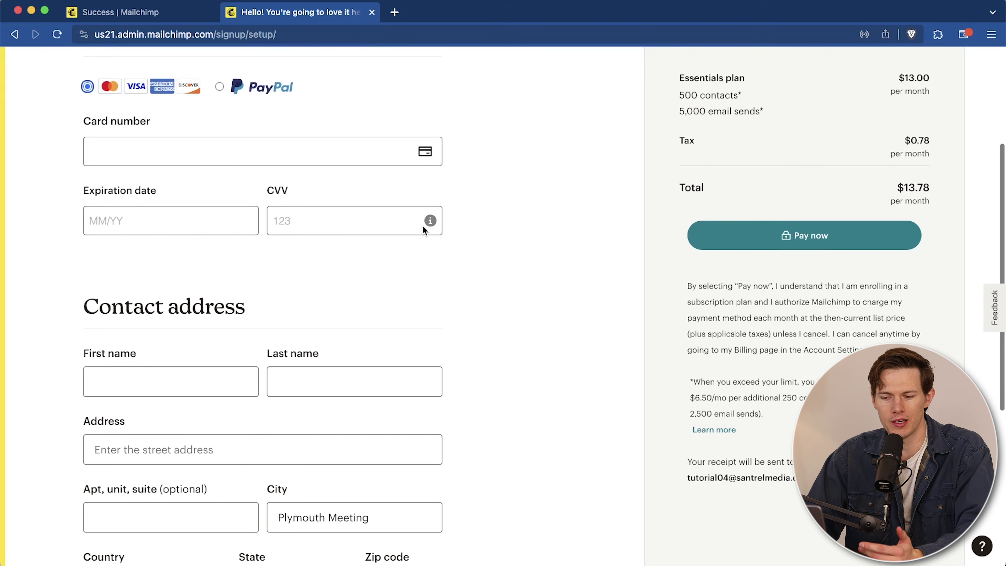
scroll(423, 231, "down", 2)
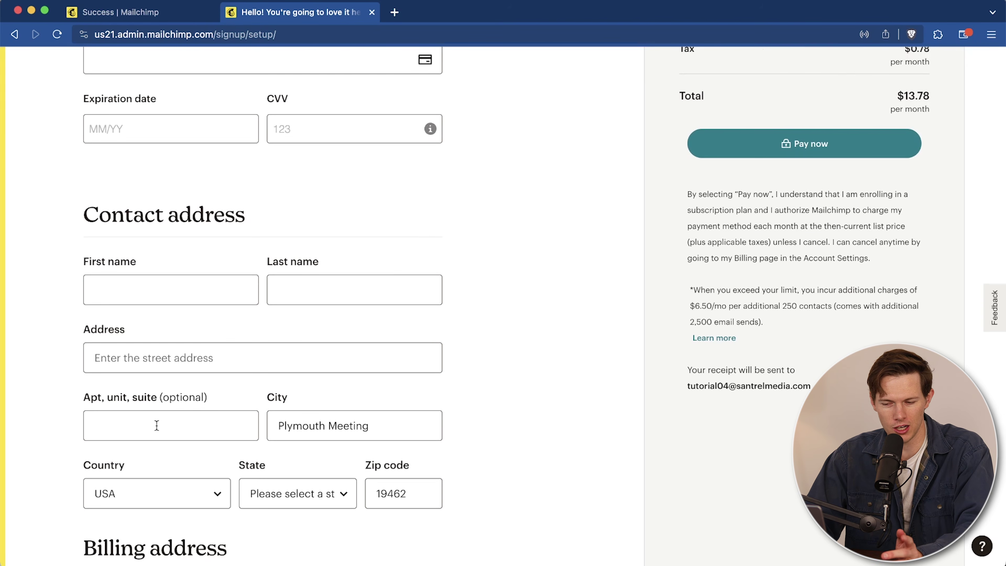
scroll(457, 368, "down", 3)
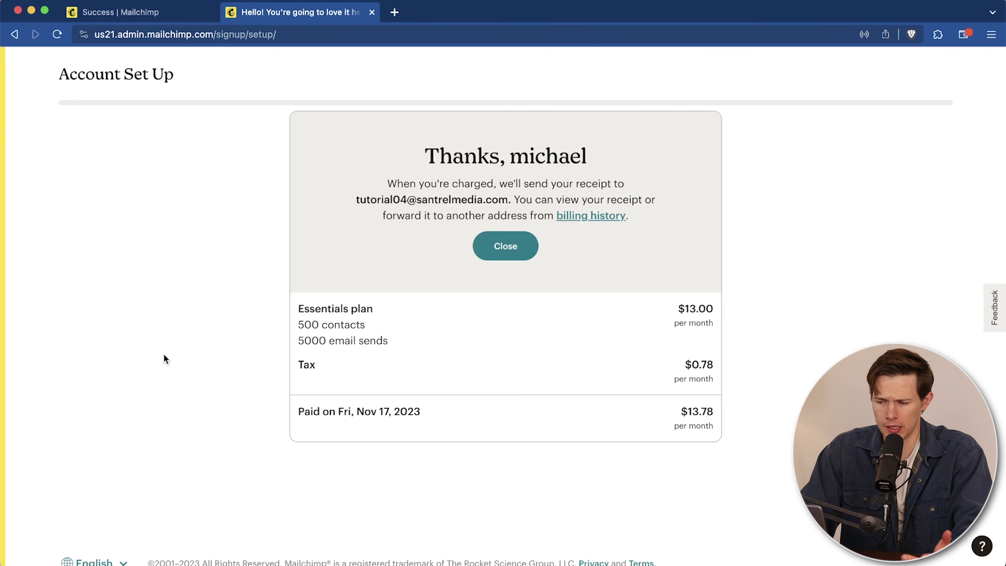
left_click(516, 256)
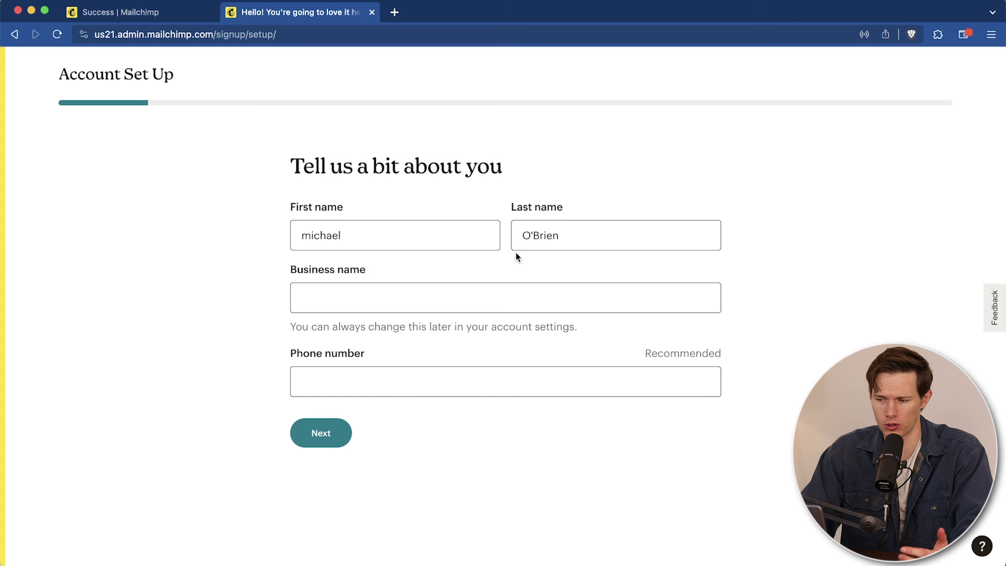
Step: Autofill the business name and phone number, agree to call and text consent, and submit
left_click(397, 291)
left_click(410, 339)
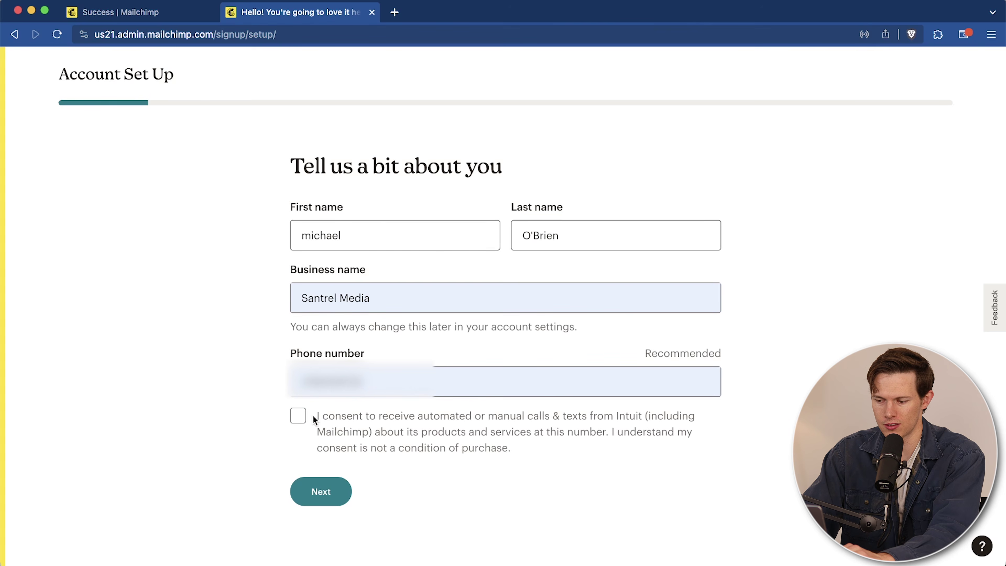
left_click_drag(498, 418, 609, 424)
left_click(401, 429)
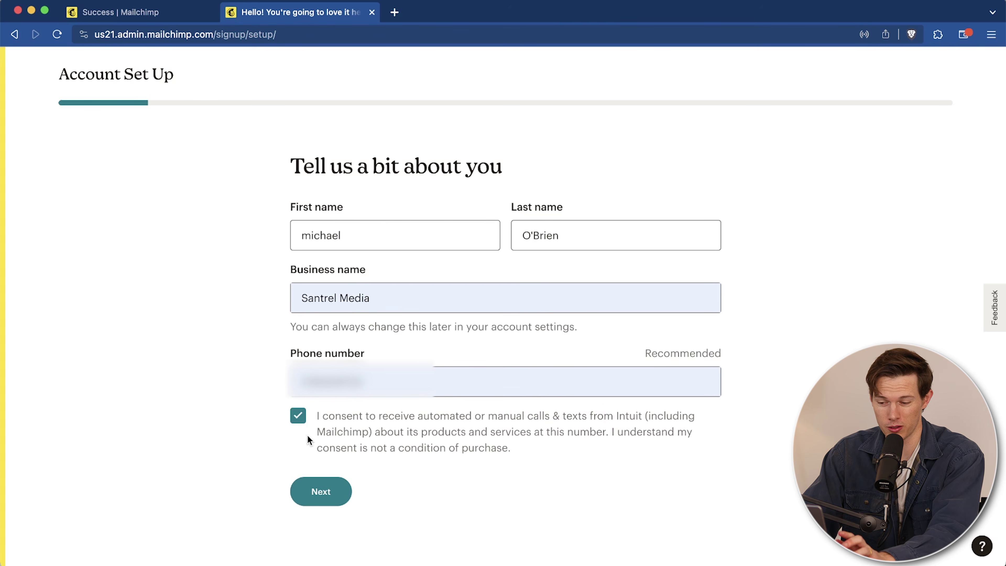
left_click(312, 501)
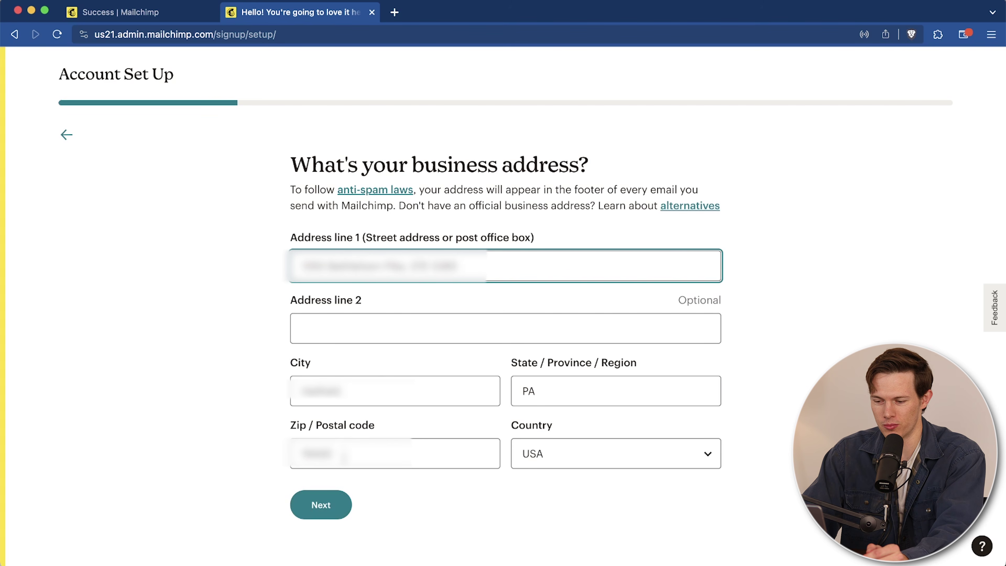
Step: Submit the business address and skip the goals and important features questions
left_click(315, 506)
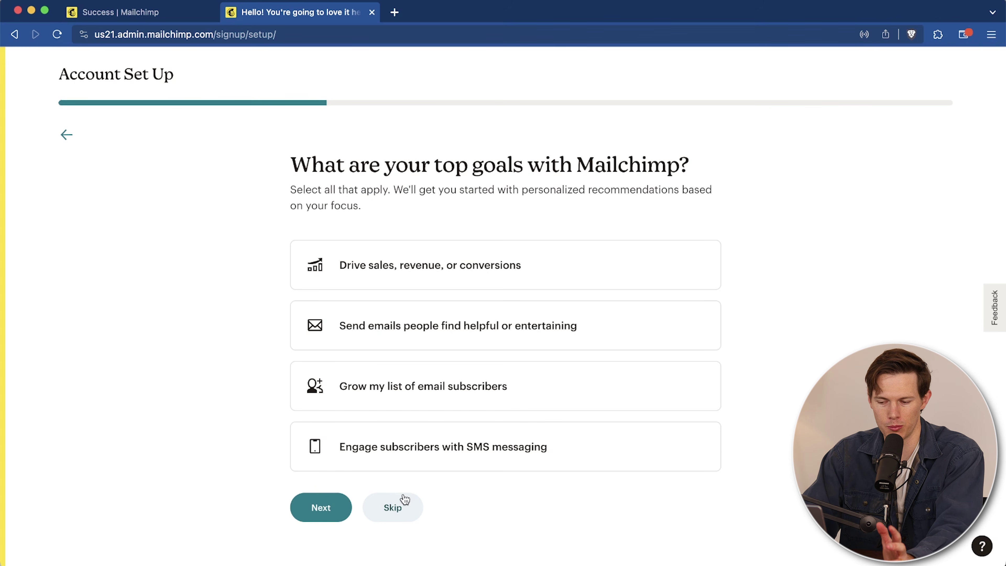
left_click(403, 509)
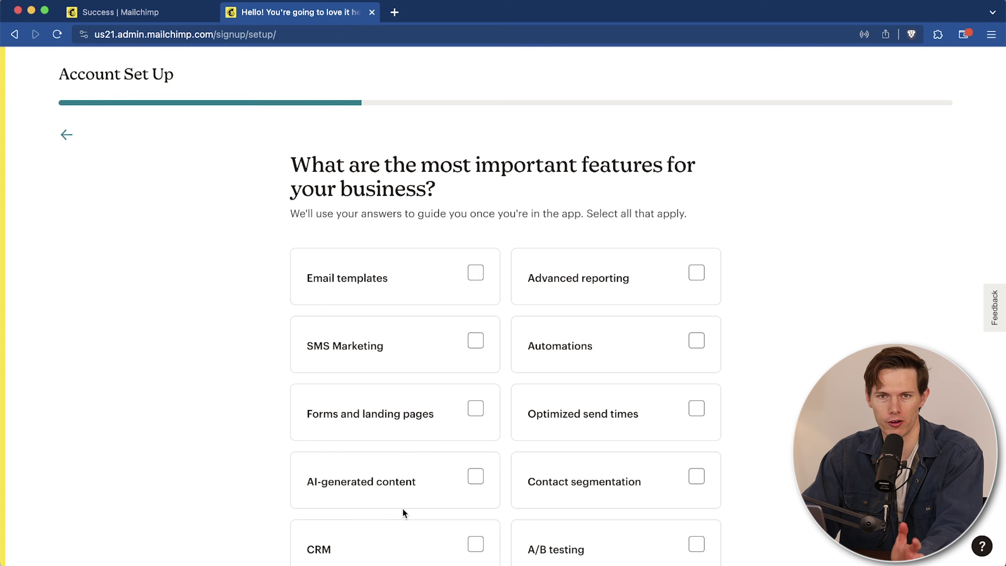
scroll(531, 400, "down", 5)
left_click(396, 401)
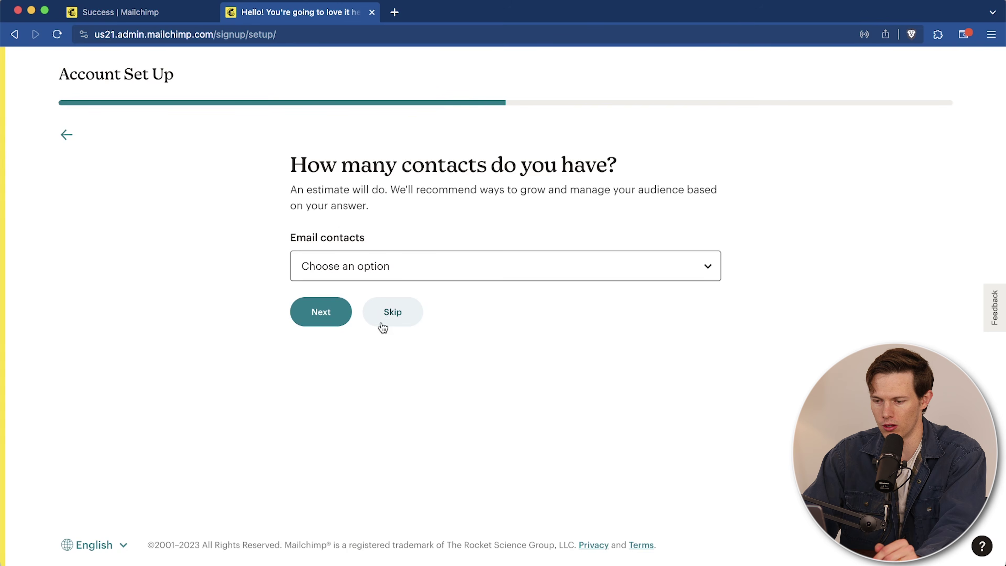
Step: Choose 0 - 500 contacts, mark Social media as a channel, and select not currently selling
left_click(404, 273)
left_click(383, 287)
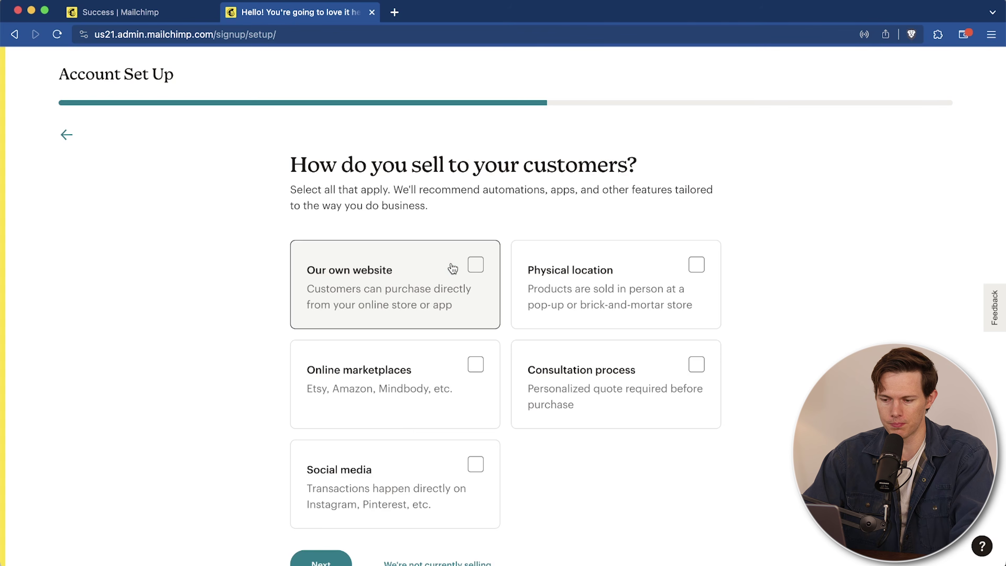
scroll(452, 268, "down", 3)
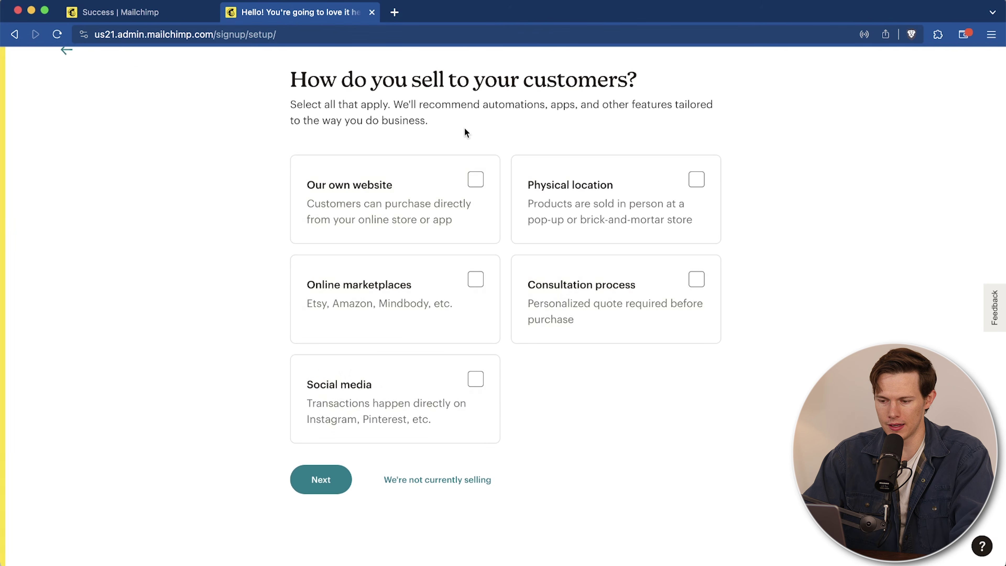
left_click(449, 416)
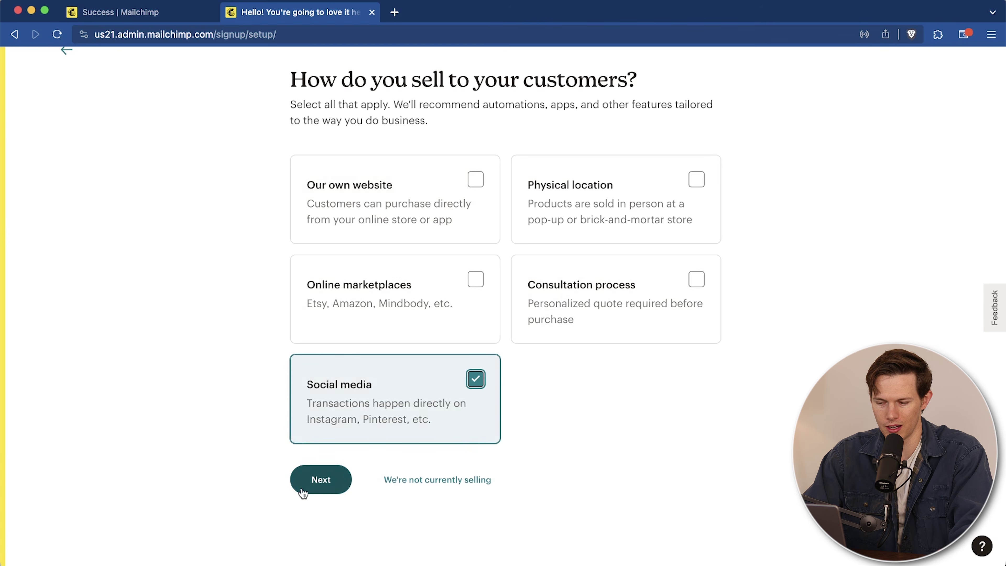
left_click(432, 483)
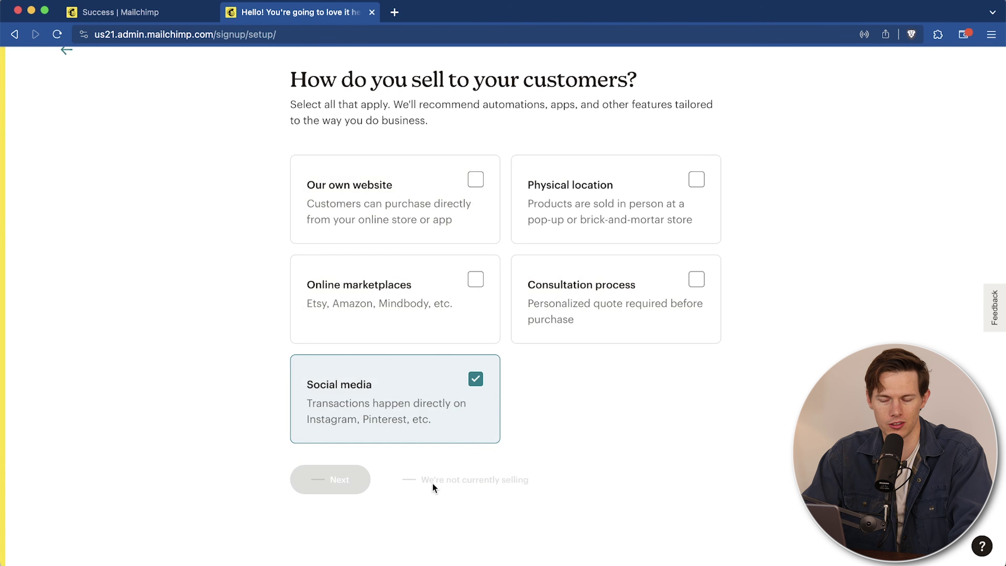
Step: Start entering the website URL 'ht' and postpone inviting a teammate
left_click(355, 305)
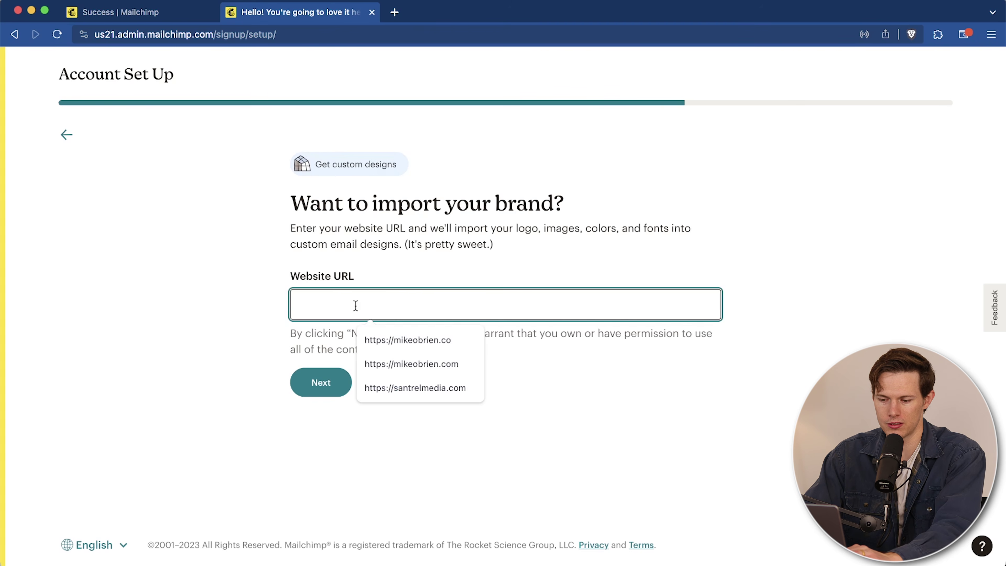
type("ht")
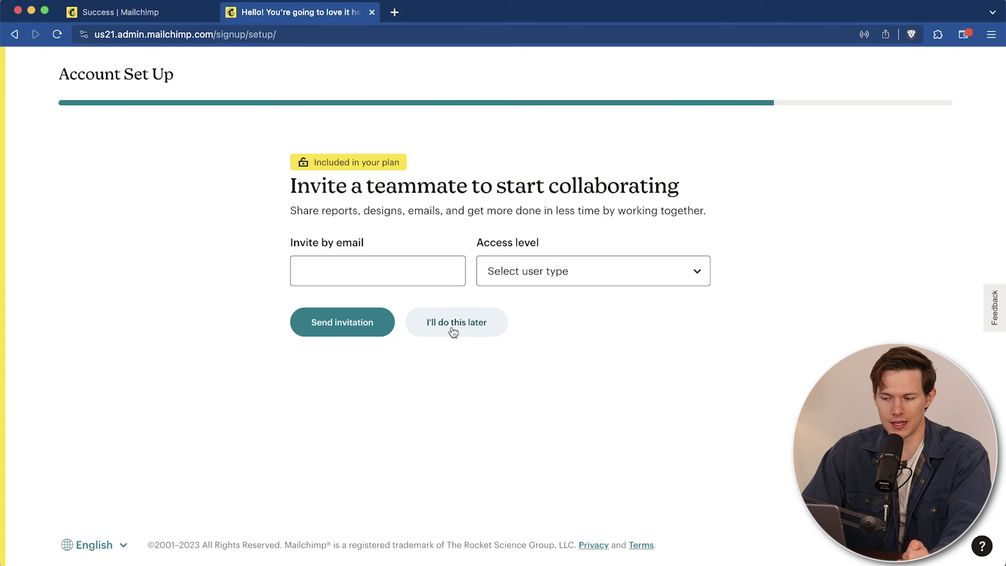
left_click(453, 332)
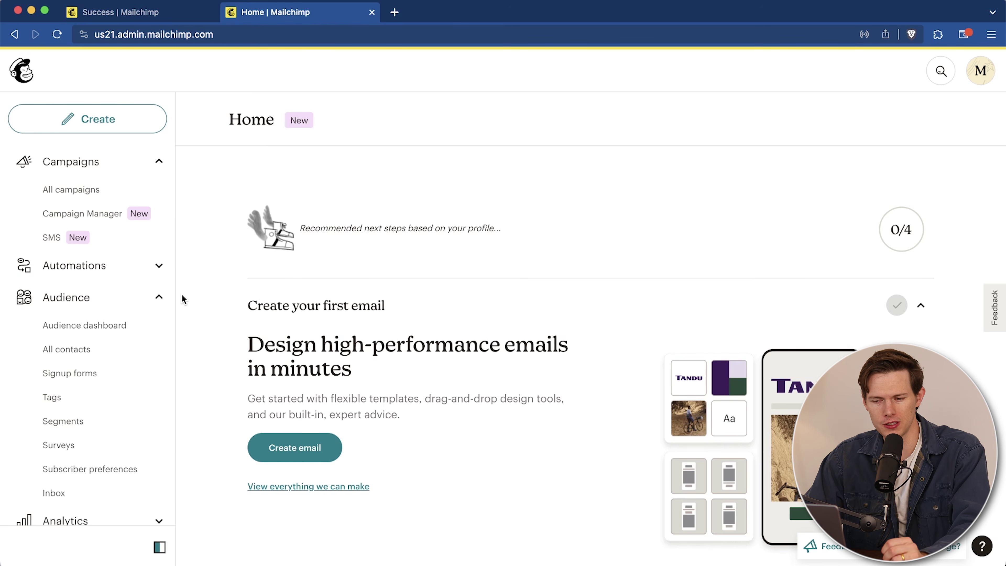
Step: Collapse the Audience and Campaigns sidebar sections and open the Audience dashboard
left_click(162, 300)
left_click(158, 163)
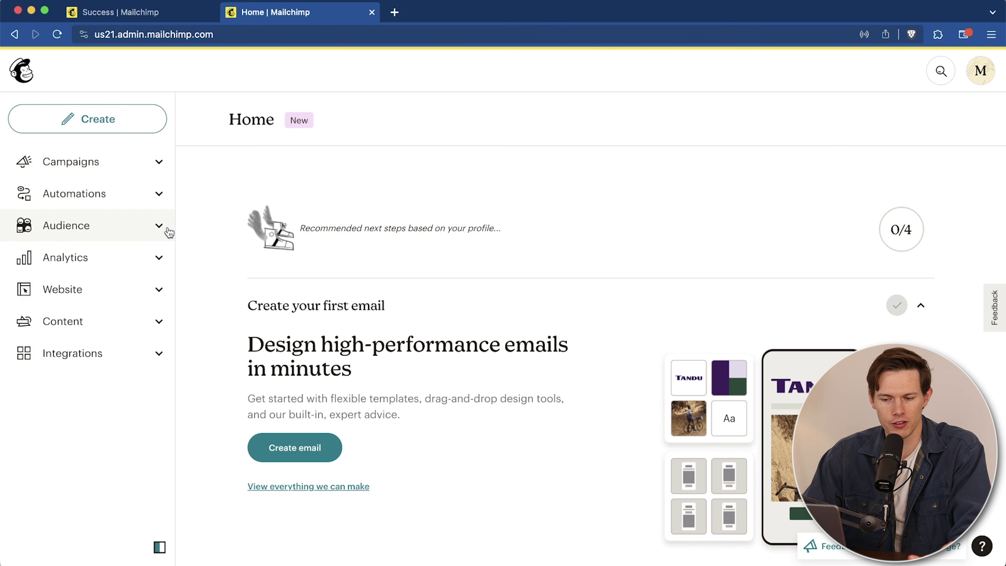
left_click(155, 228)
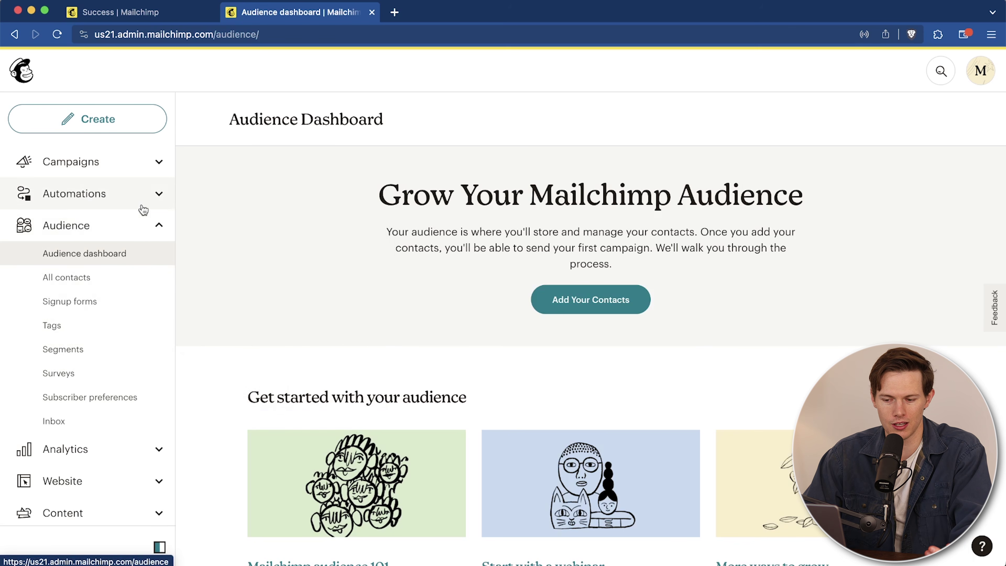
left_click(157, 229)
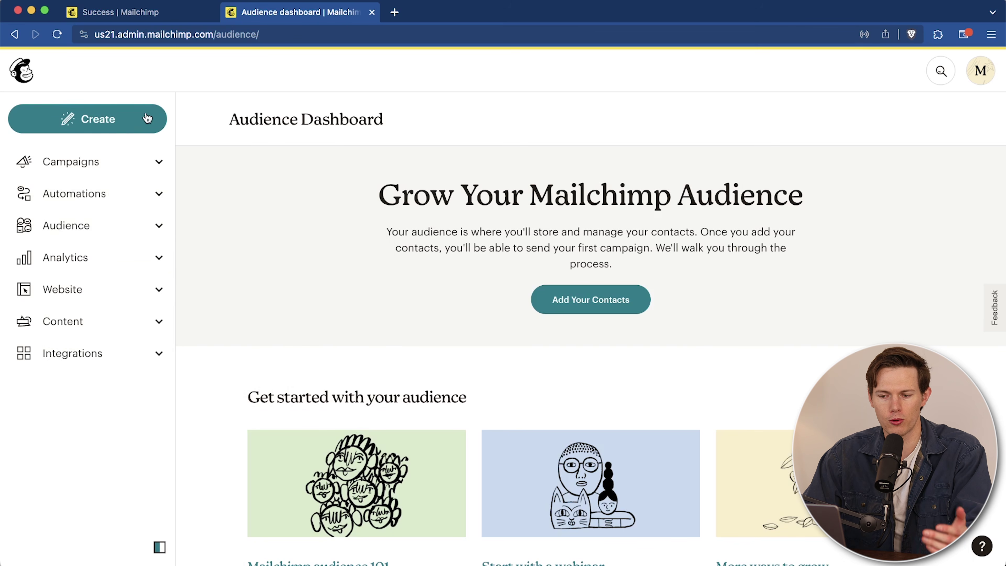
left_click(136, 122)
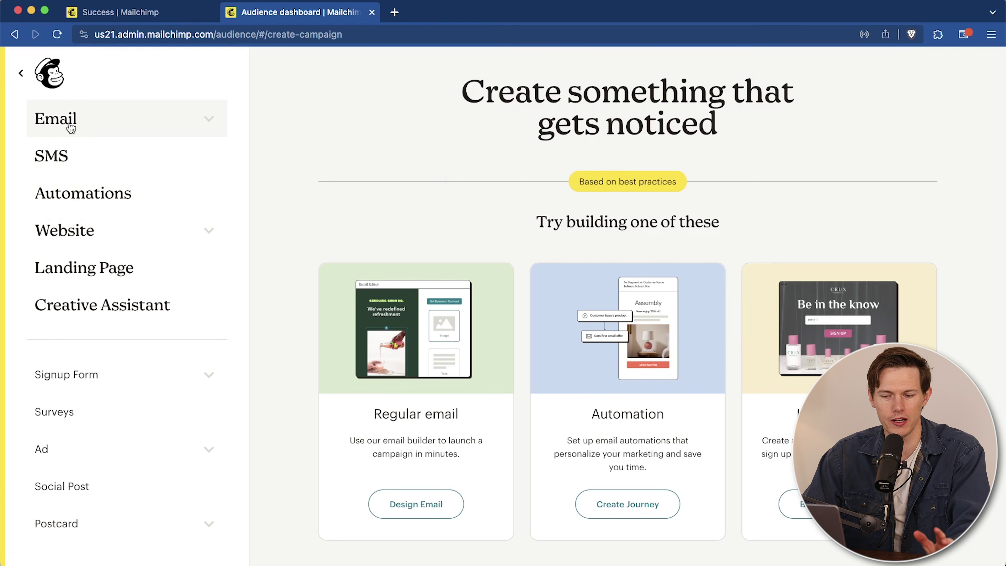
left_click(21, 74)
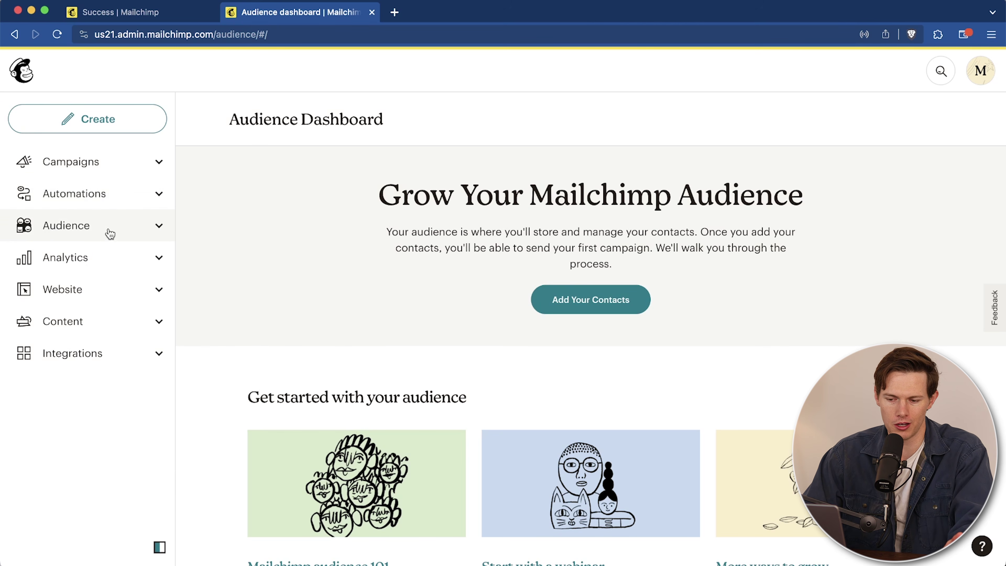
left_click(111, 232)
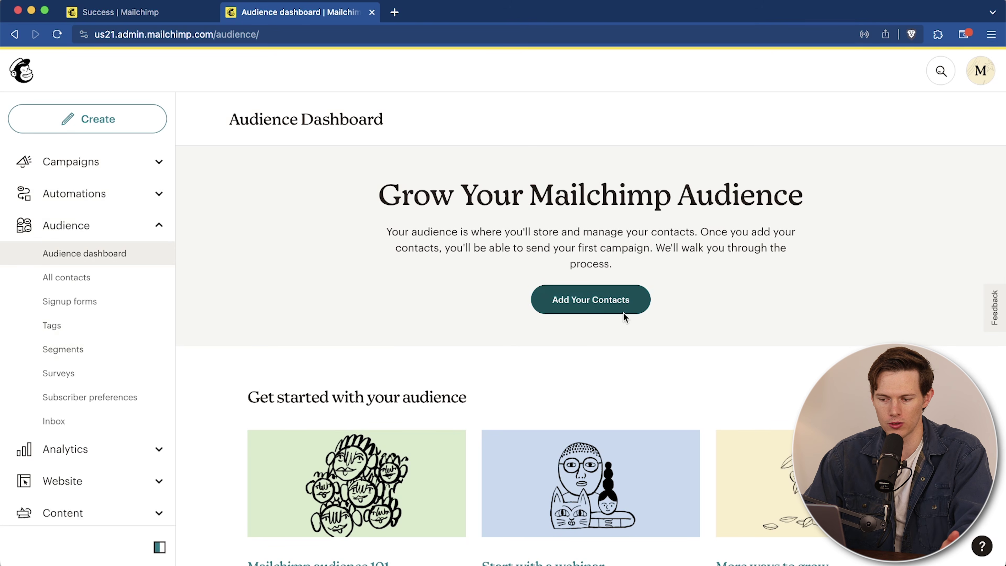
Step: Start adding contacts, exit the import back to the dashboard, and view All contacts
left_click(618, 303)
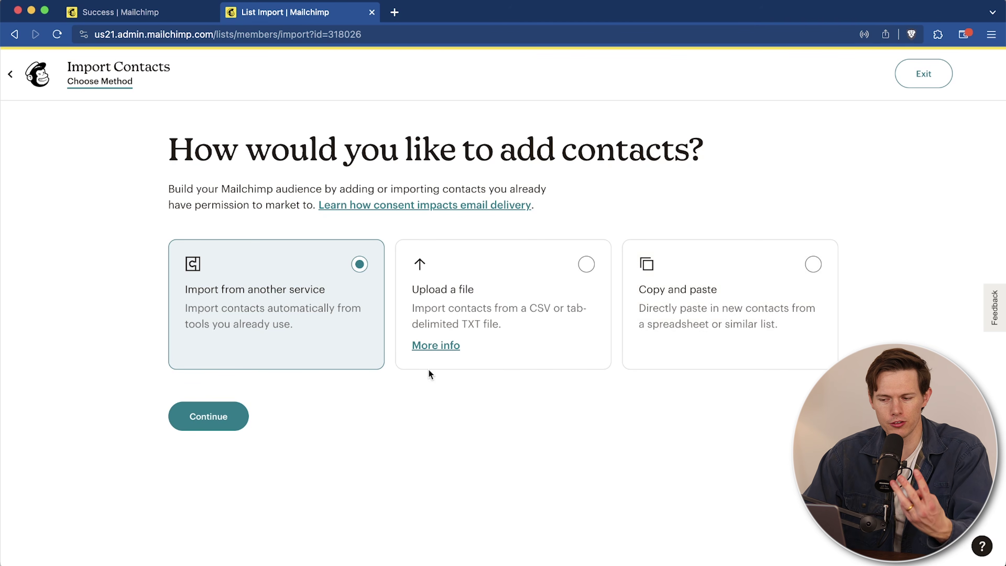
left_click(38, 75)
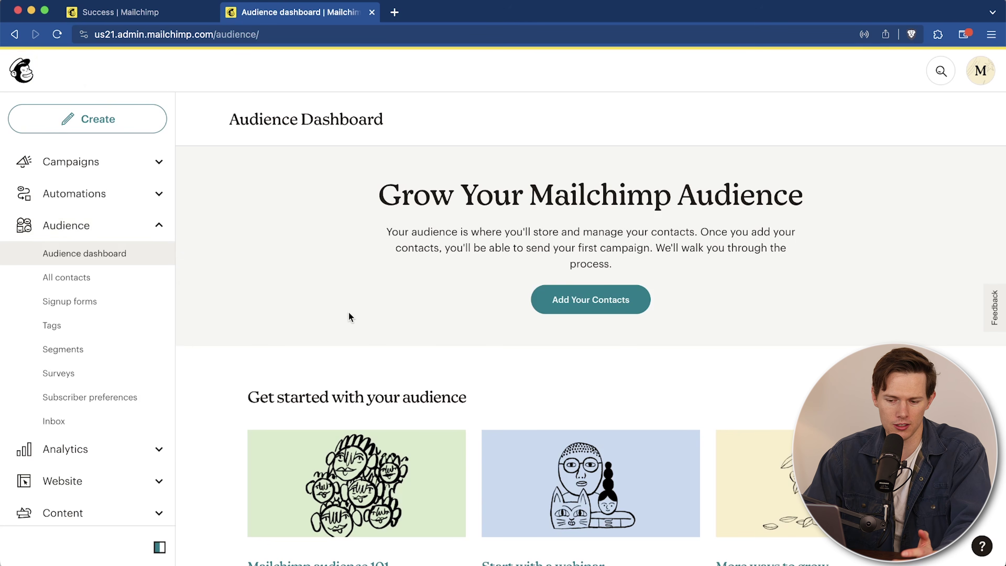
left_click(97, 283)
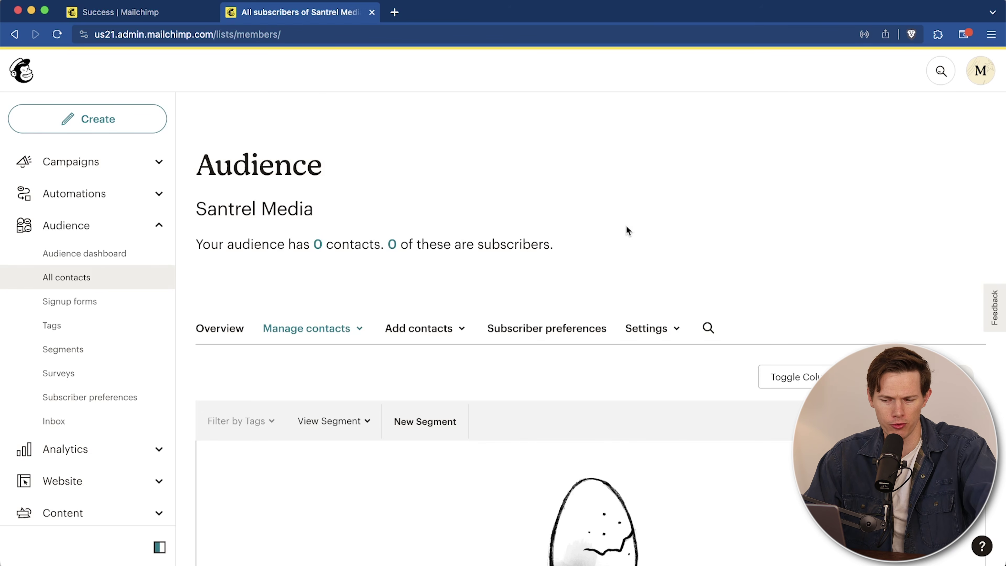
scroll(627, 231, "down", 4)
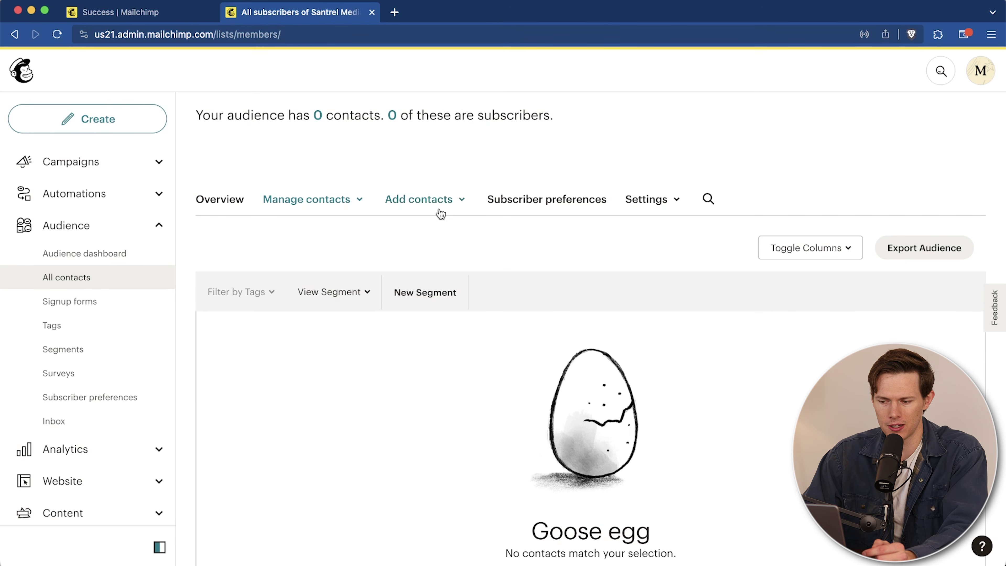
Step: Add a single subscriber with email permission confirmed, then return to All contacts
left_click(435, 201)
left_click(436, 229)
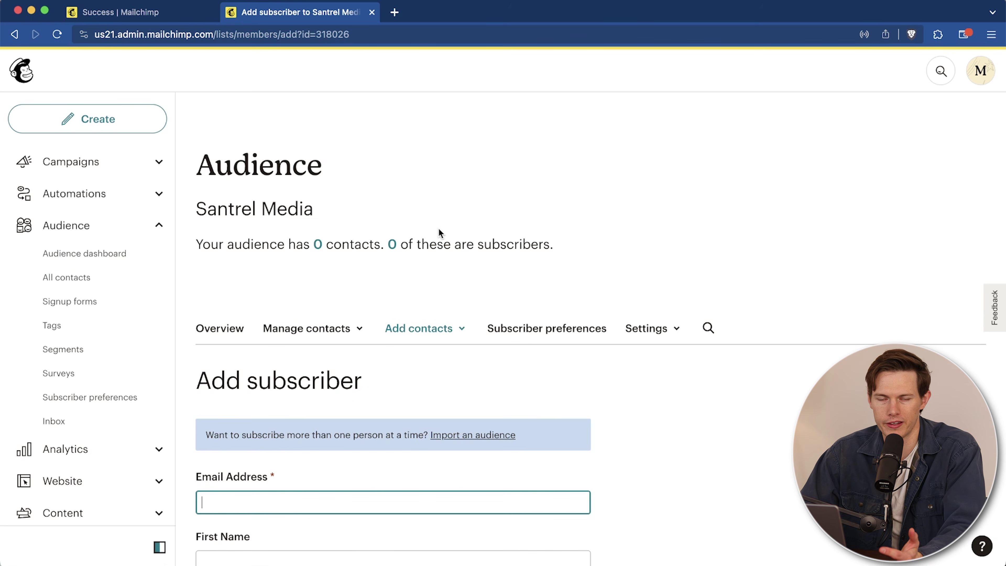
scroll(439, 228, "down", 5)
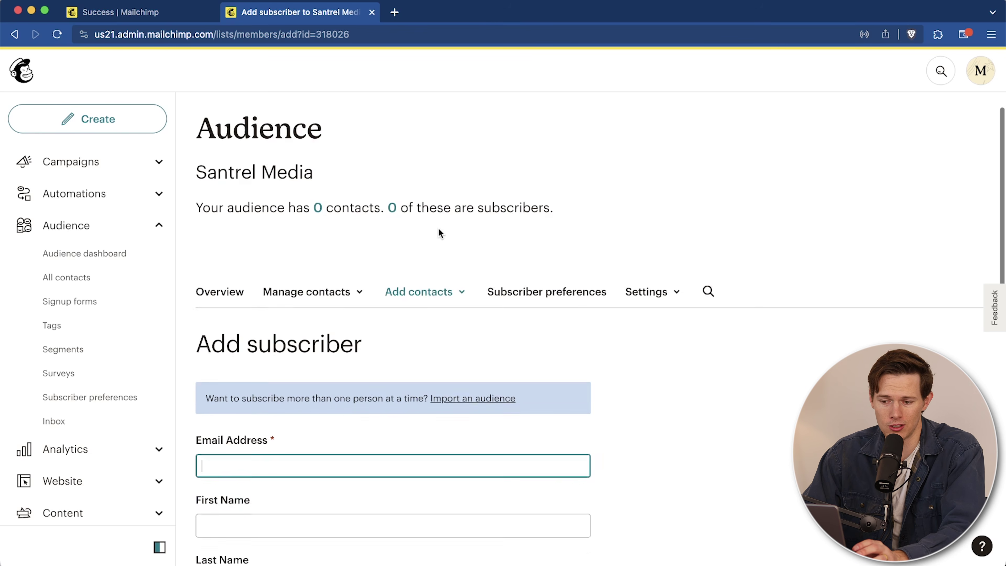
scroll(628, 313, "down", 10)
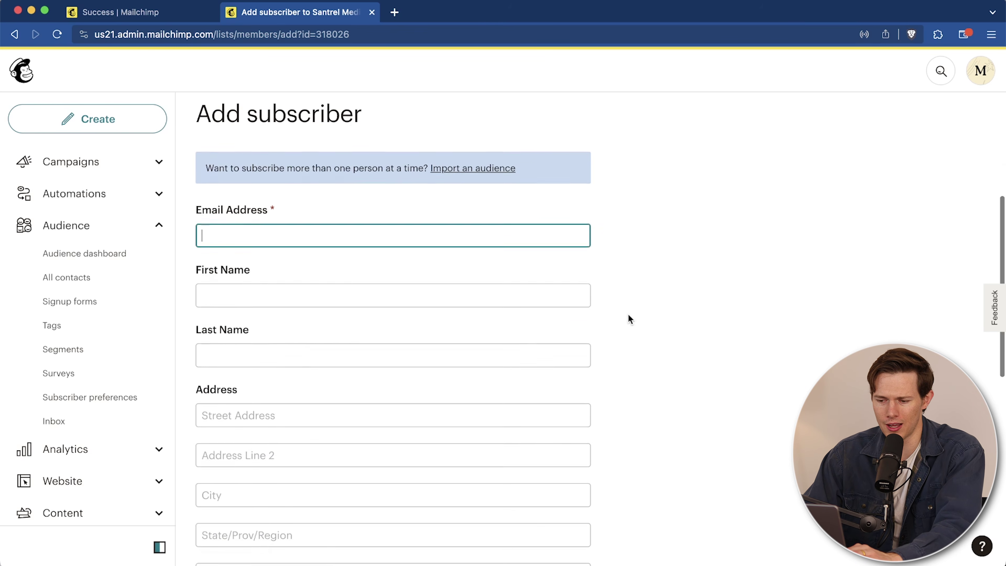
left_click(210, 381)
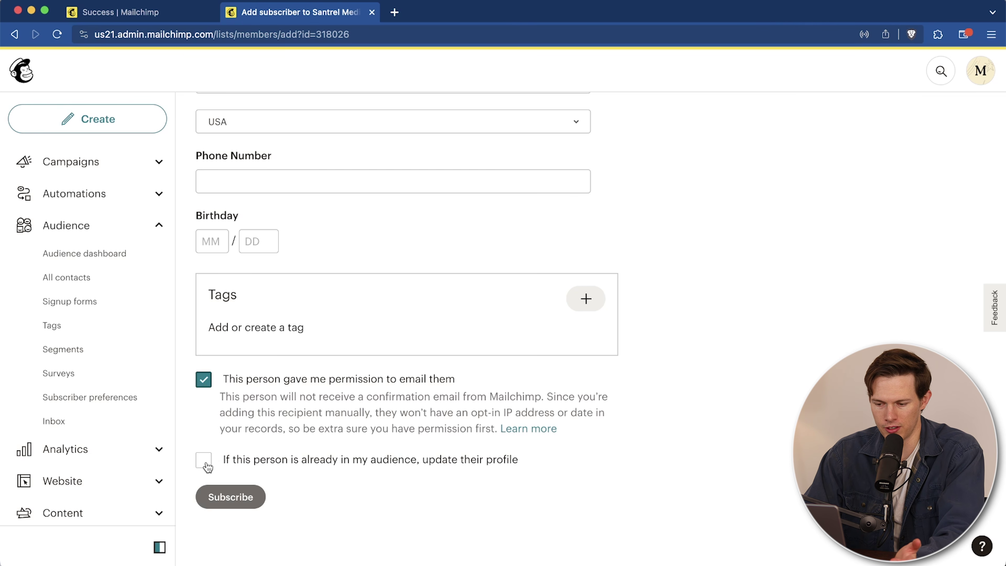
left_click(226, 497)
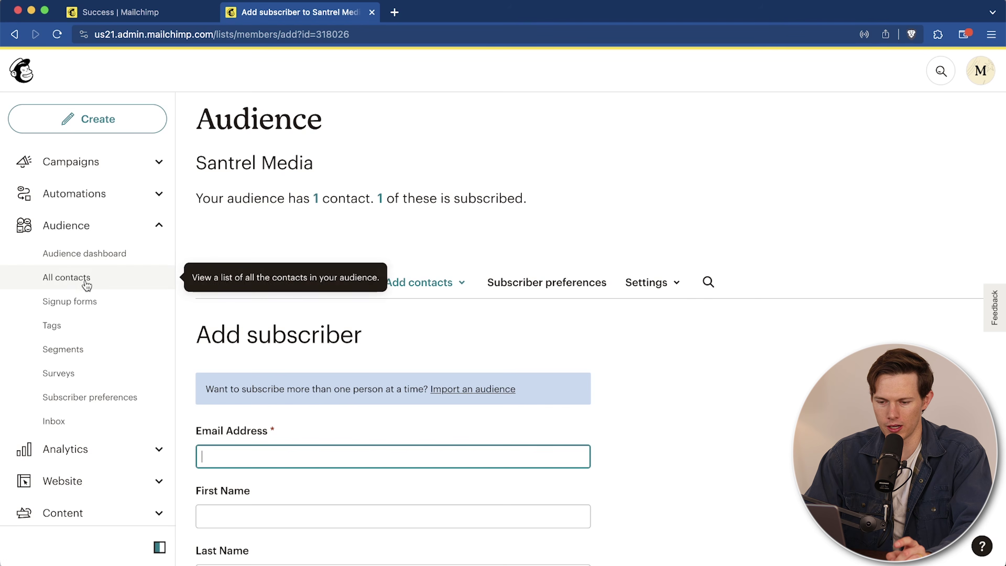
left_click(75, 285)
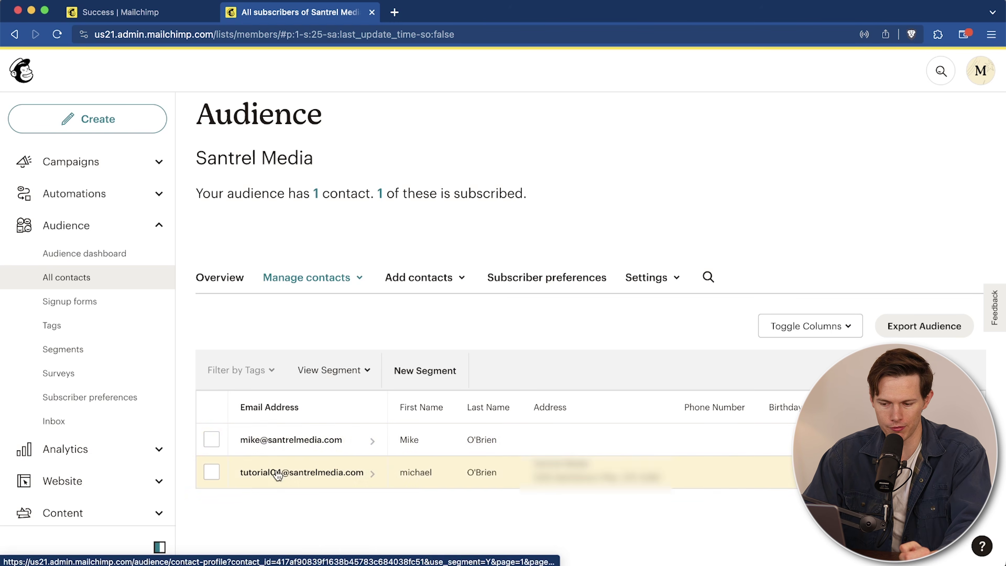
Step: Unsubscribe the newly added contact through the Actions menu and confirm
left_click(212, 439)
left_click(360, 369)
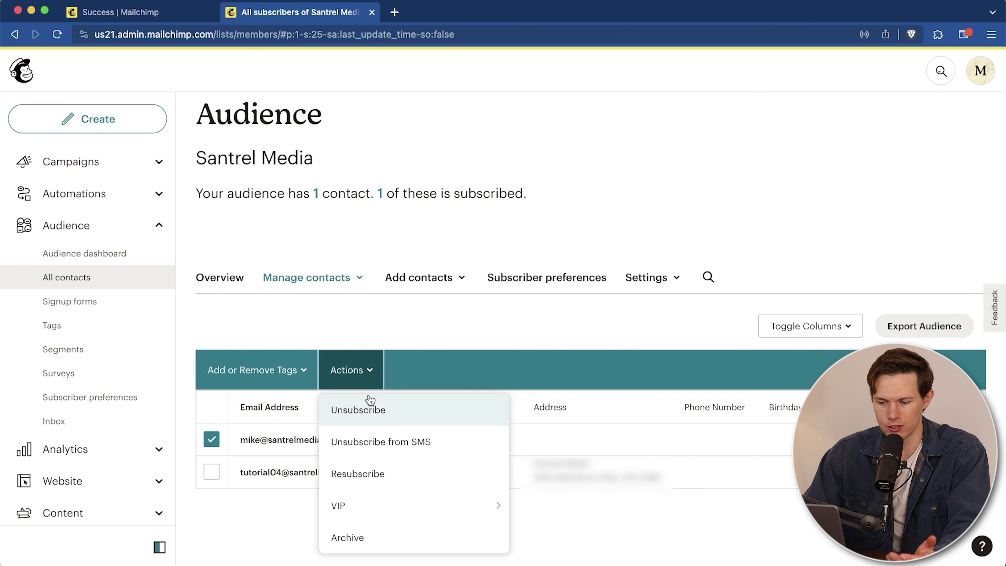
left_click(369, 416)
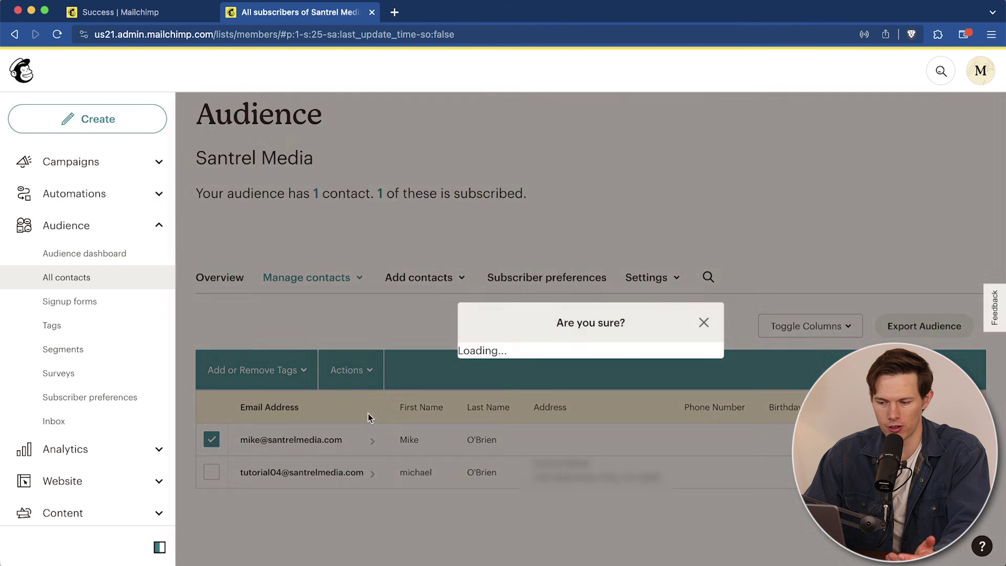
left_click(415, 401)
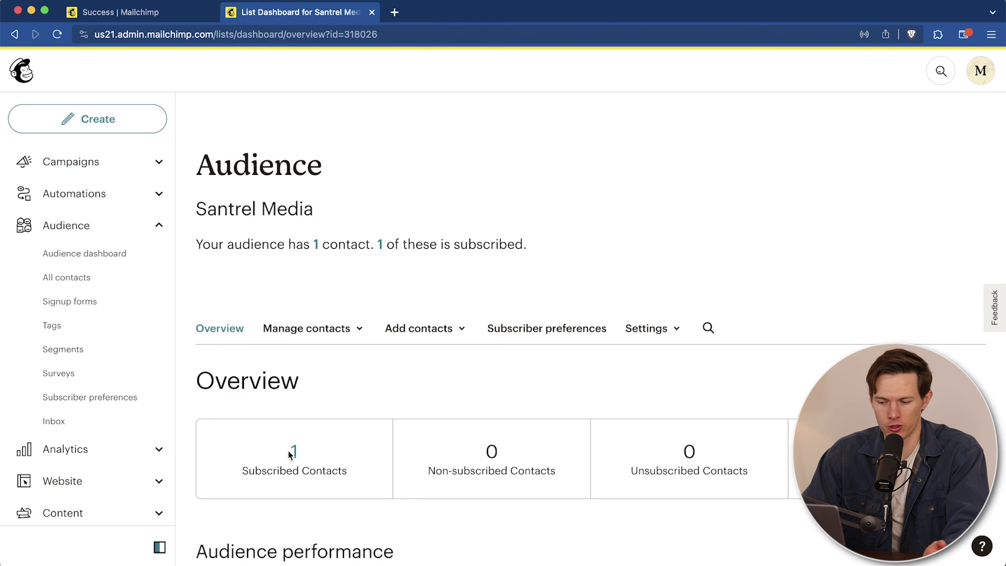
Step: Review the audience overview, then go to Signup forms
scroll(292, 449, "down", 3)
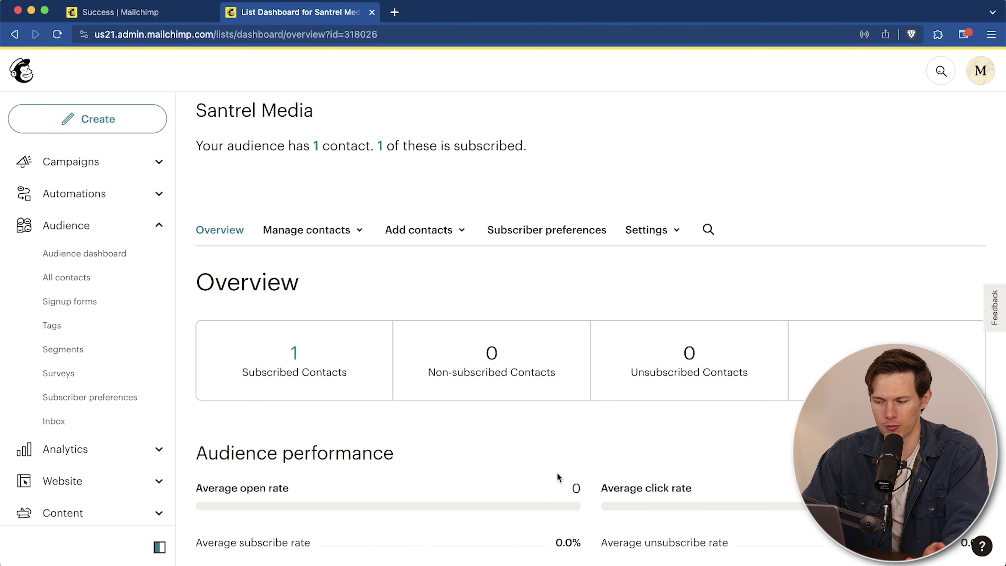
scroll(426, 431, "down", 1)
scroll(425, 431, "down", 3)
scroll(425, 427, "up", 3)
scroll(620, 446, "down", 3)
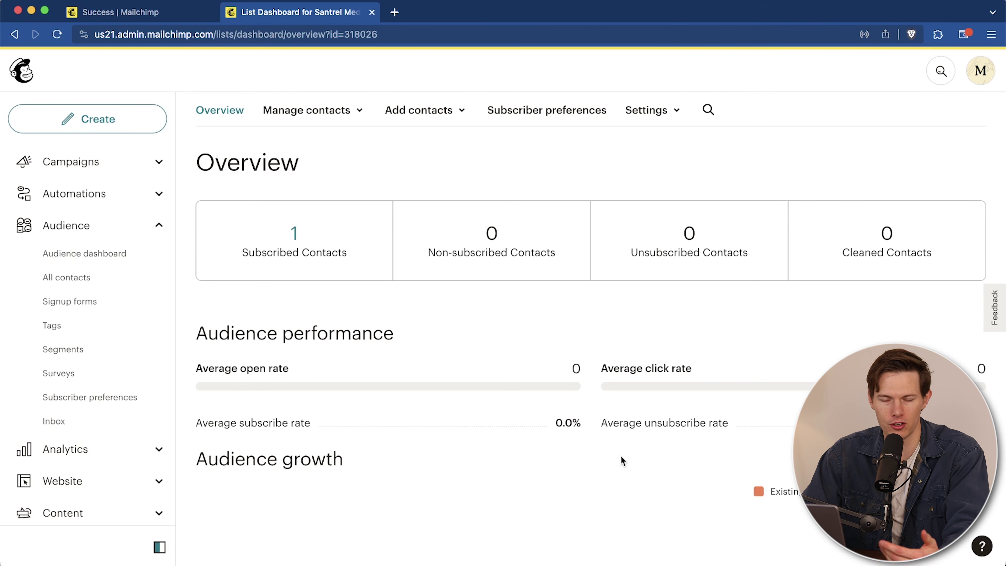
scroll(621, 458, "up", 2)
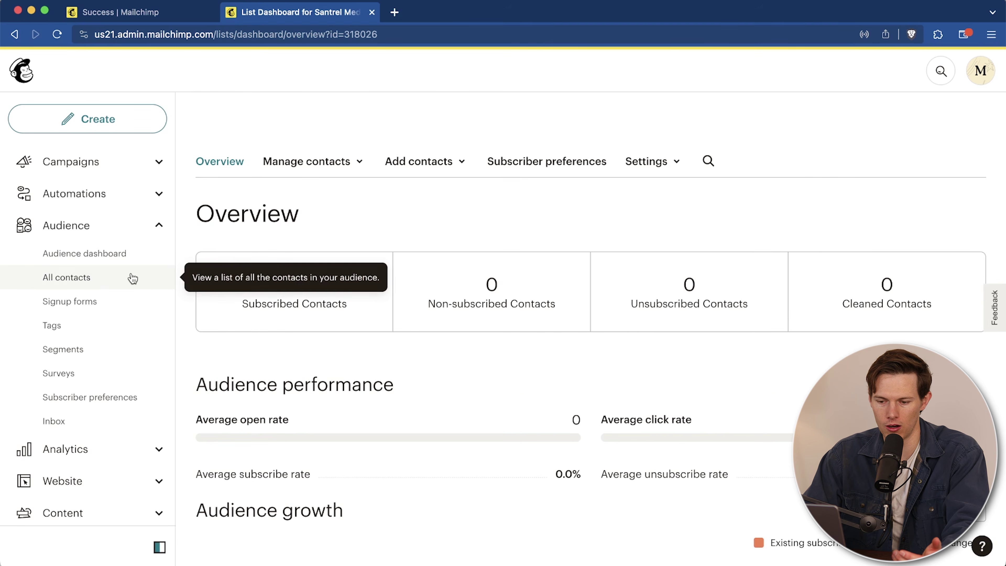
left_click(107, 304)
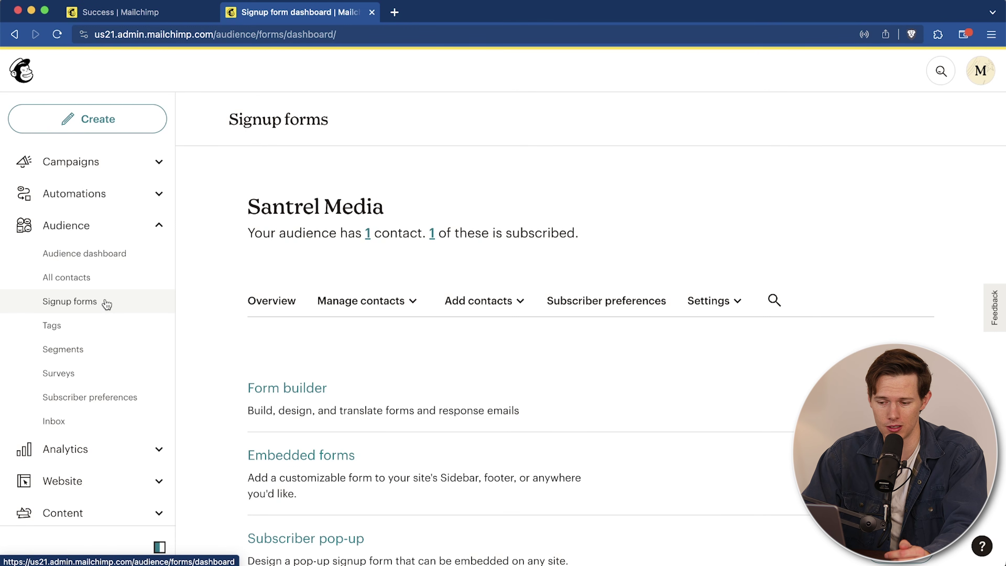
Step: Select Form builder from the Signup forms options
scroll(378, 322, "down", 4)
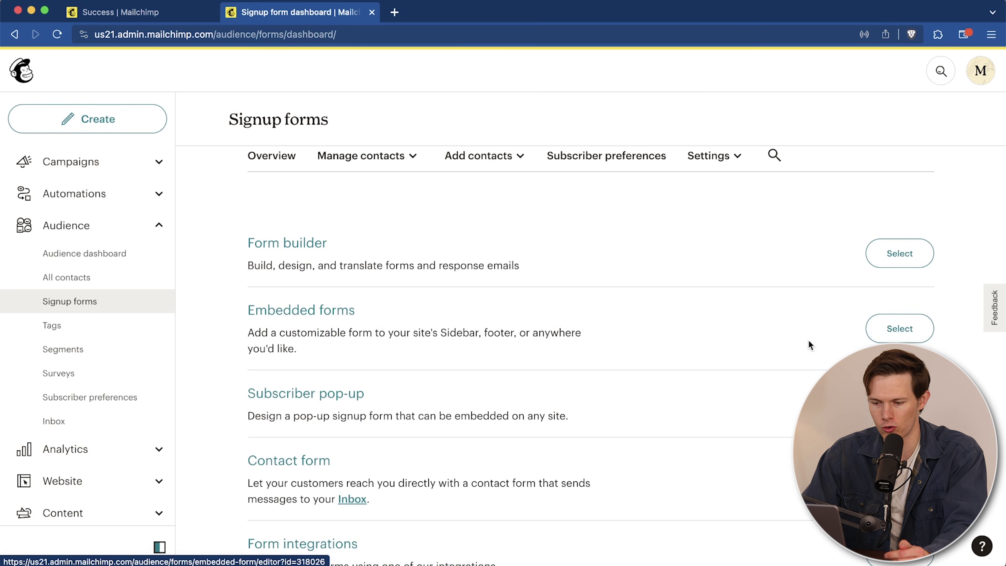
scroll(775, 451, "down", 3)
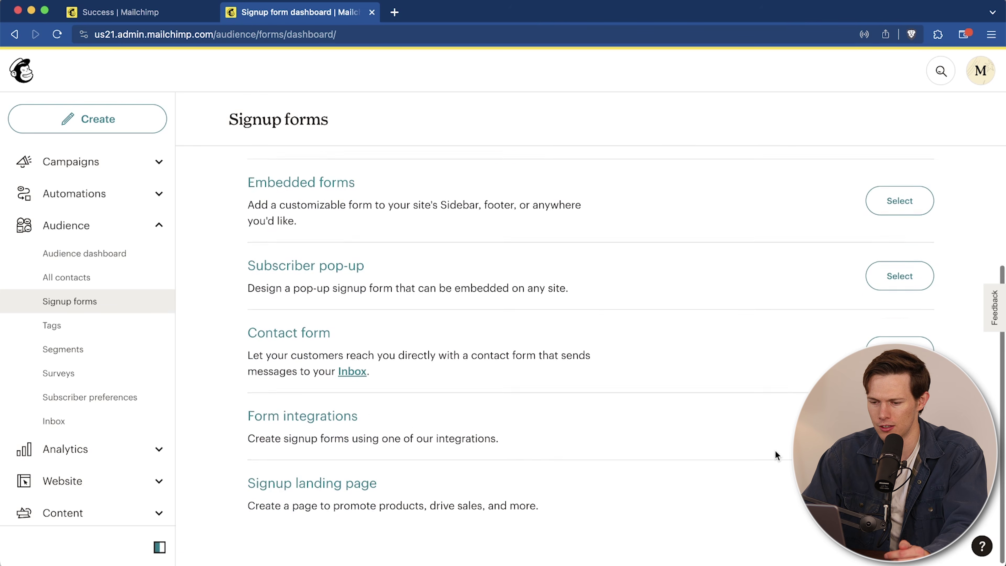
scroll(775, 451, "up", 5)
left_click(906, 292)
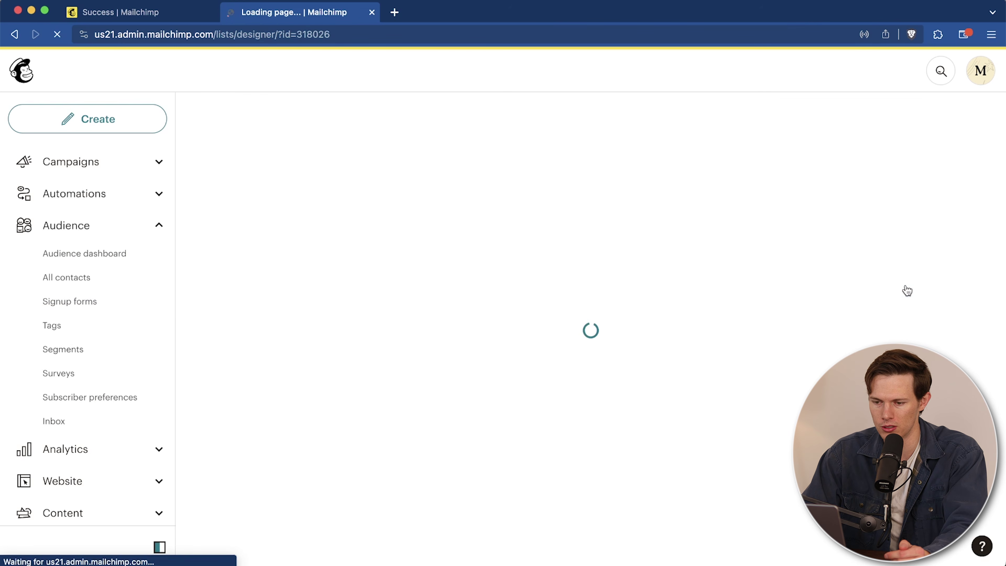
scroll(736, 341, "down", 3)
scroll(737, 340, "up", 3)
scroll(735, 337, "up", 1)
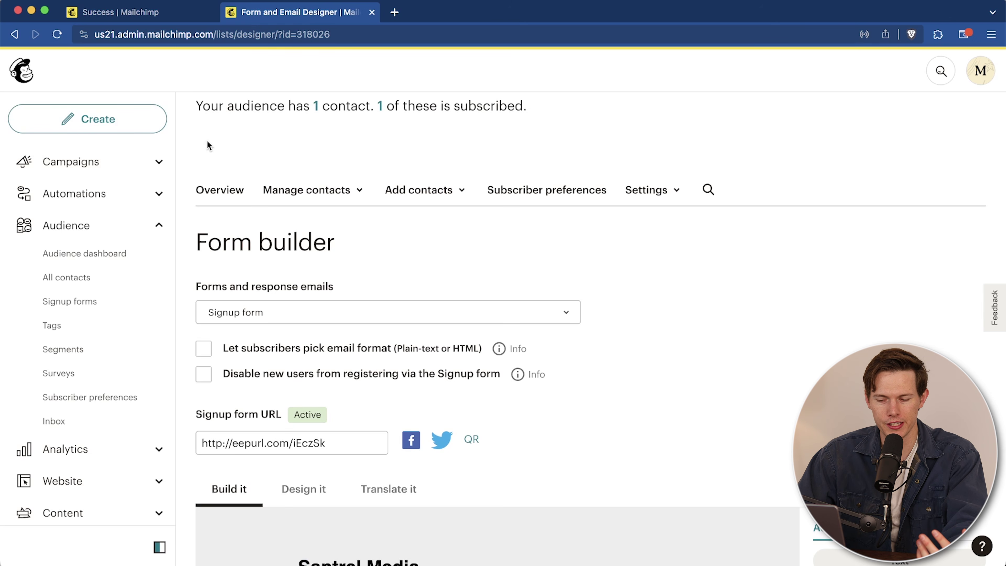
scroll(542, 263, "down", 1)
scroll(543, 262, "down", 6)
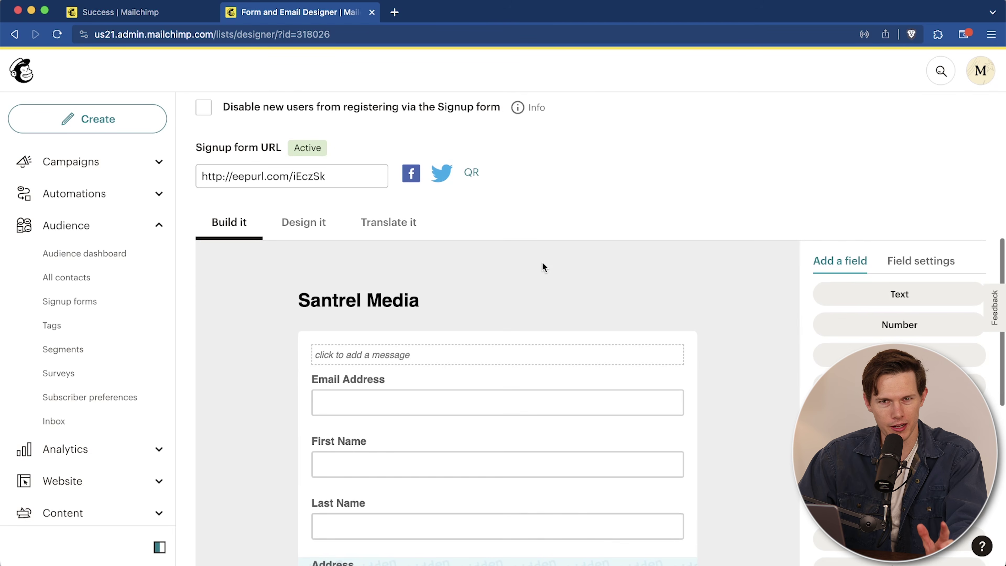
scroll(542, 262, "down", 2)
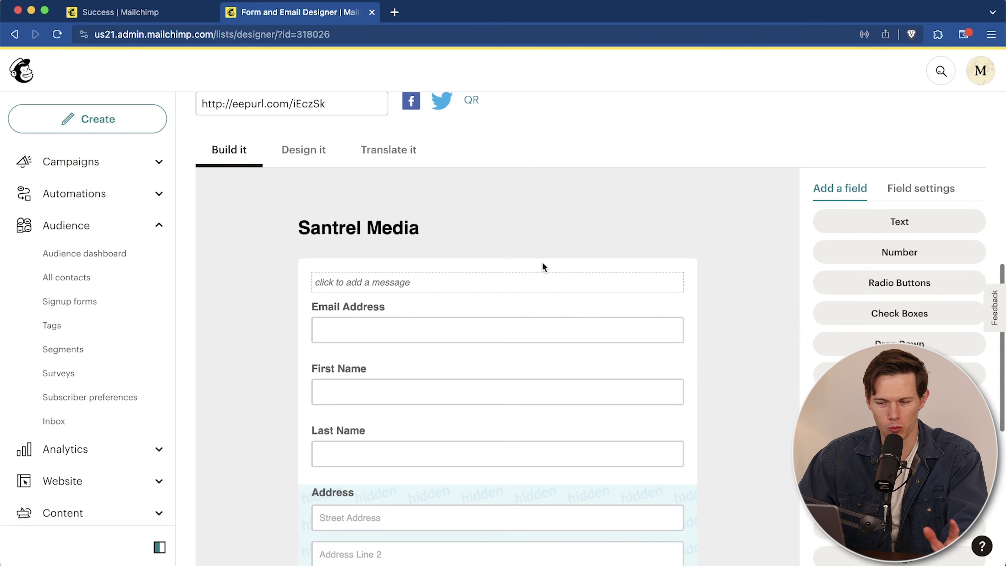
scroll(542, 262, "down", 1)
scroll(542, 263, "up", 7)
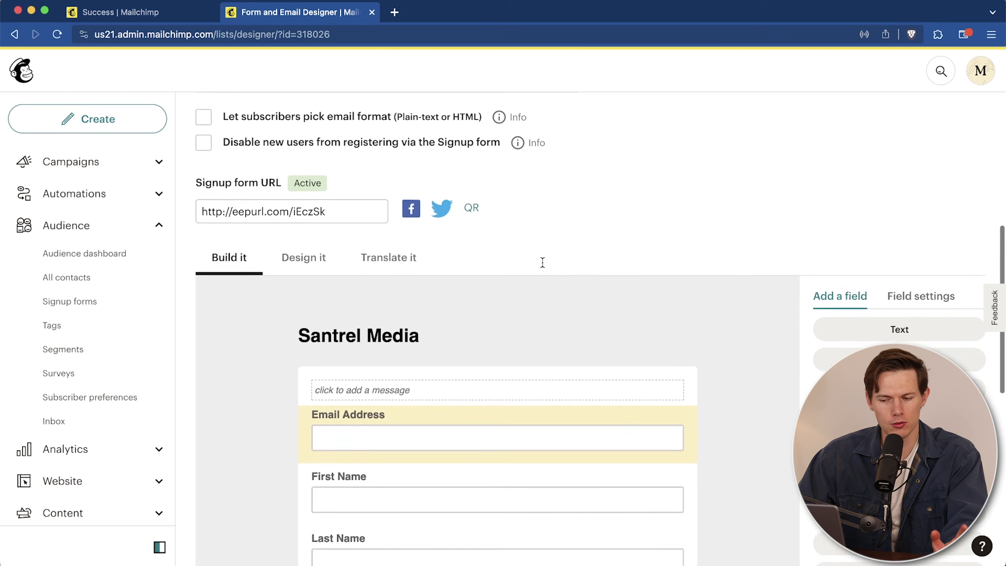
scroll(545, 266, "up", 1)
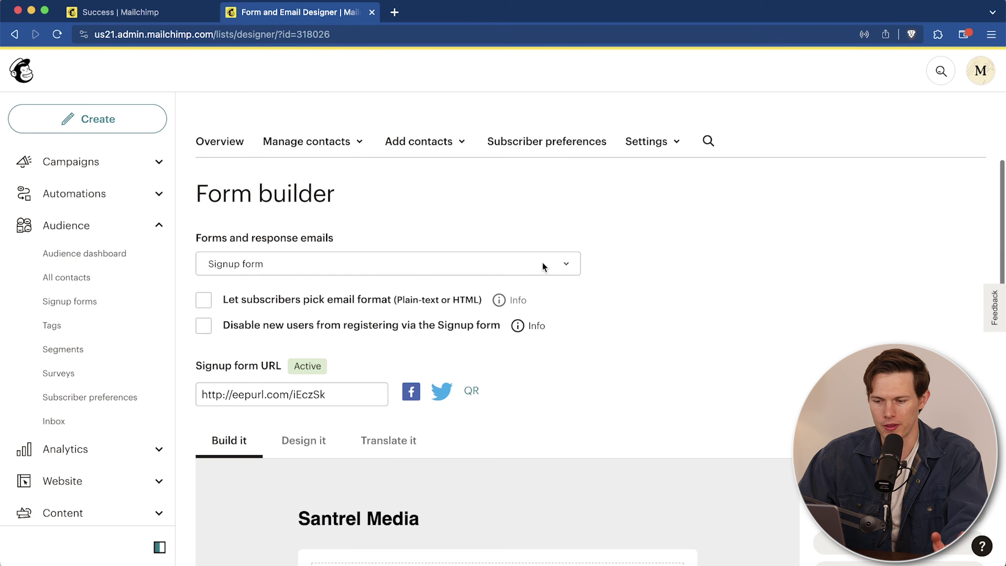
left_click(400, 264)
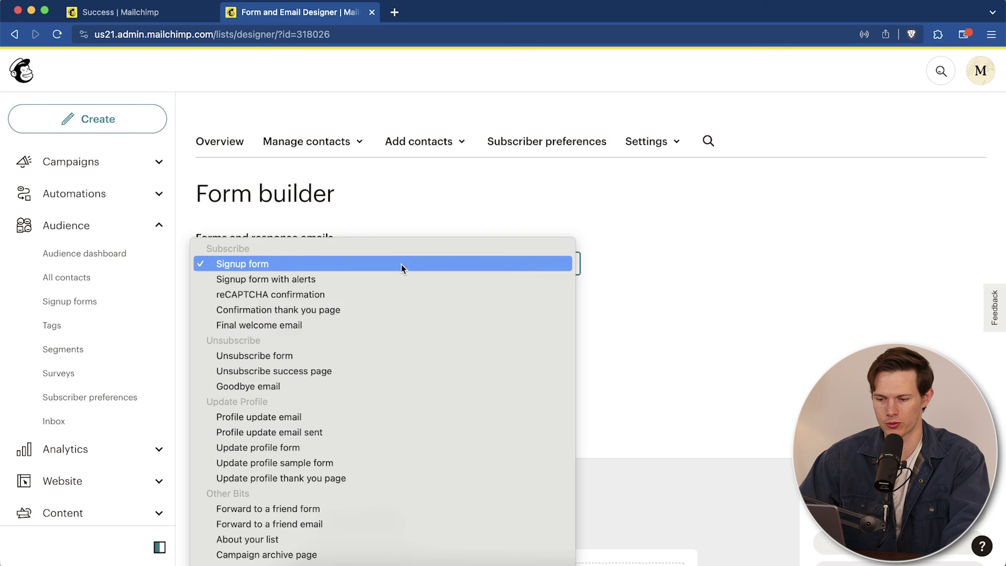
left_click(403, 264)
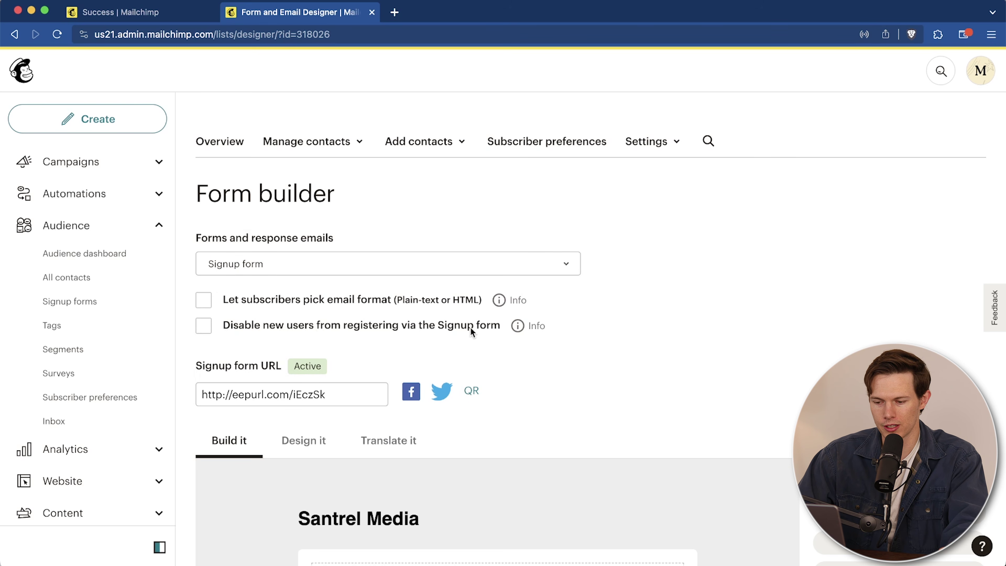
scroll(470, 327, "down", 6)
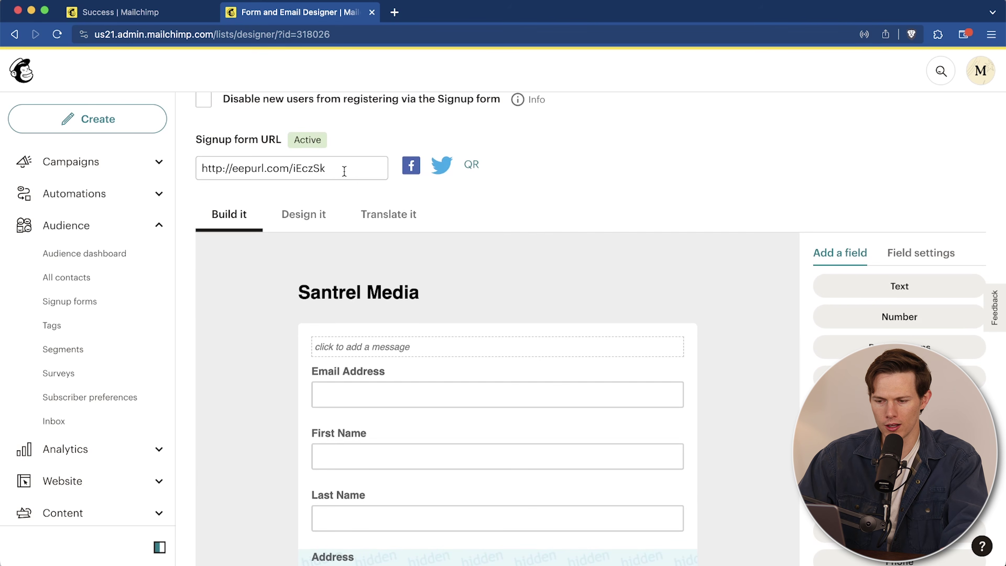
left_click_drag(344, 171, 198, 171)
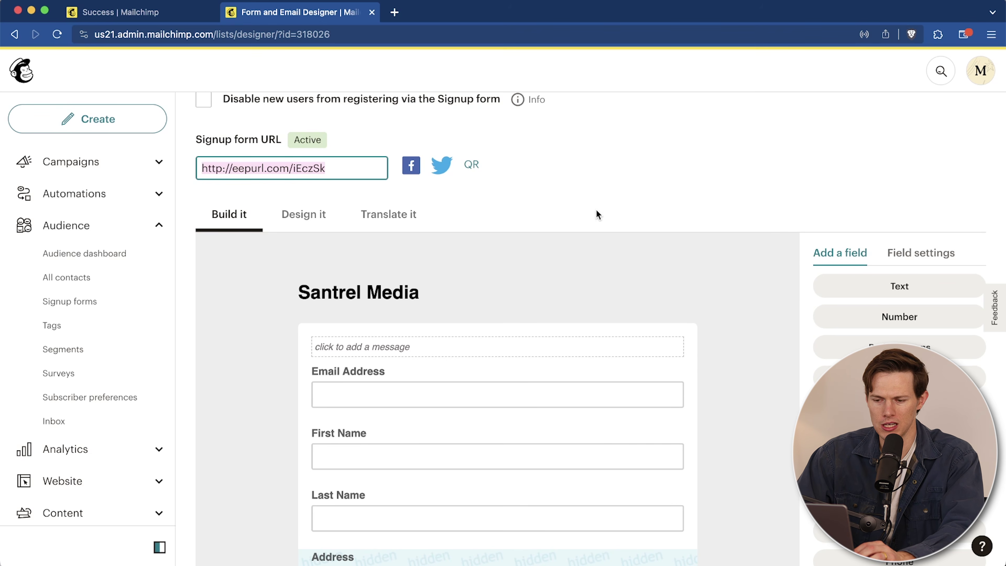
scroll(597, 214, "down", 3)
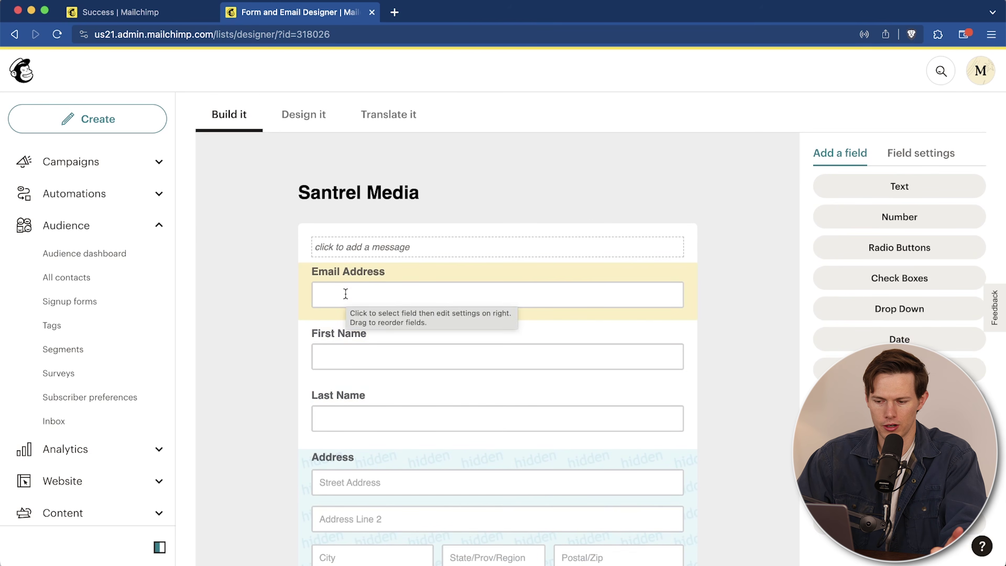
Step: Select the Phone Number field and make it visible on the form
scroll(345, 293, "down", 2)
scroll(349, 297, "down", 3)
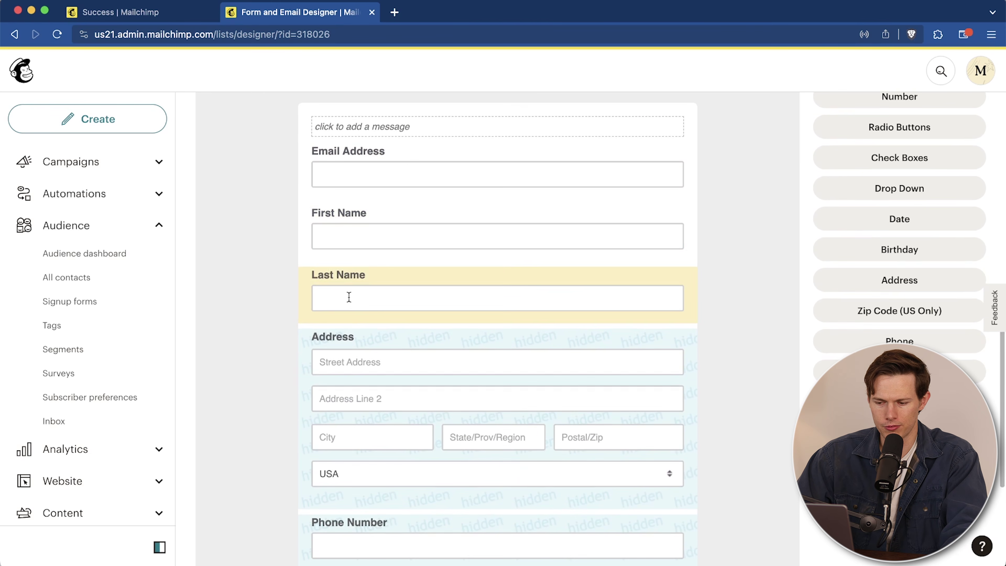
scroll(373, 298, "down", 3)
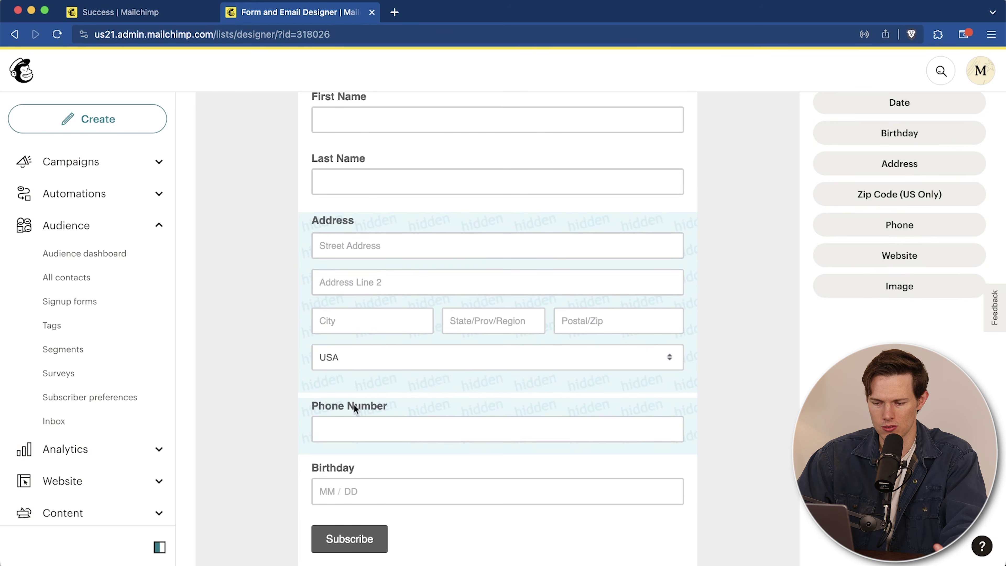
scroll(430, 451, "down", 2)
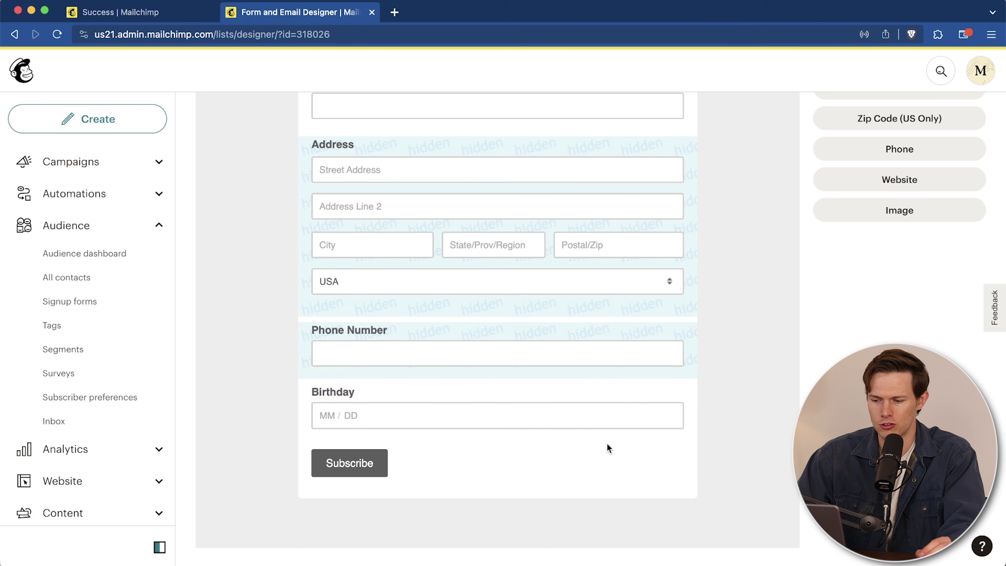
scroll(622, 455, "up", 6)
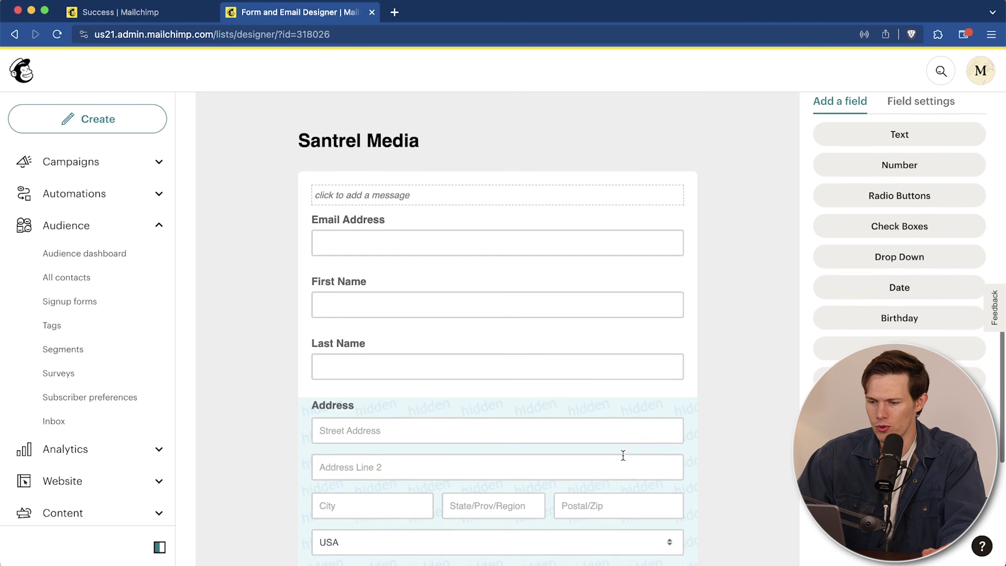
scroll(622, 455, "down", 5)
left_click_drag(485, 499, 473, 457)
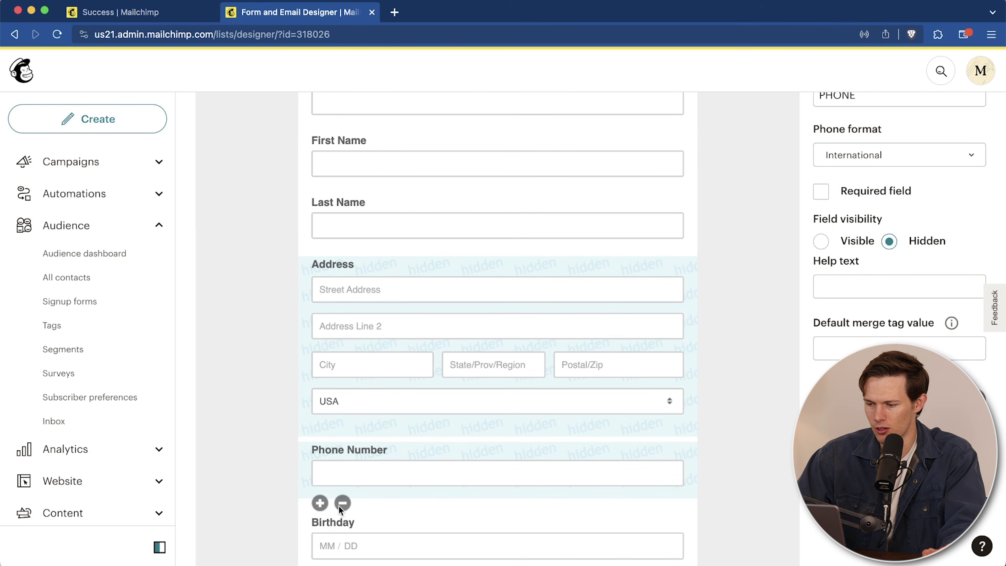
scroll(554, 509, "up", 3)
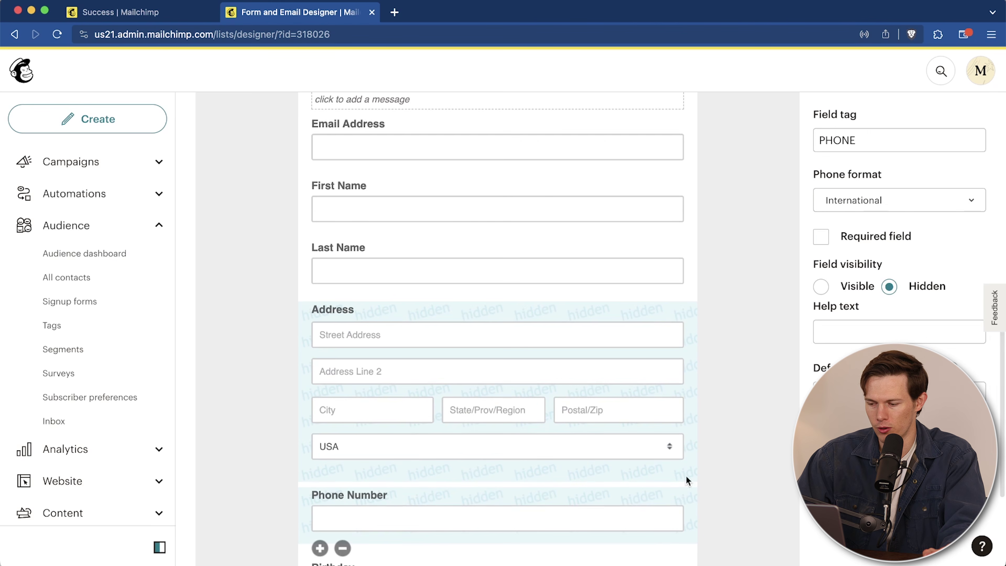
scroll(540, 467, "down", 4)
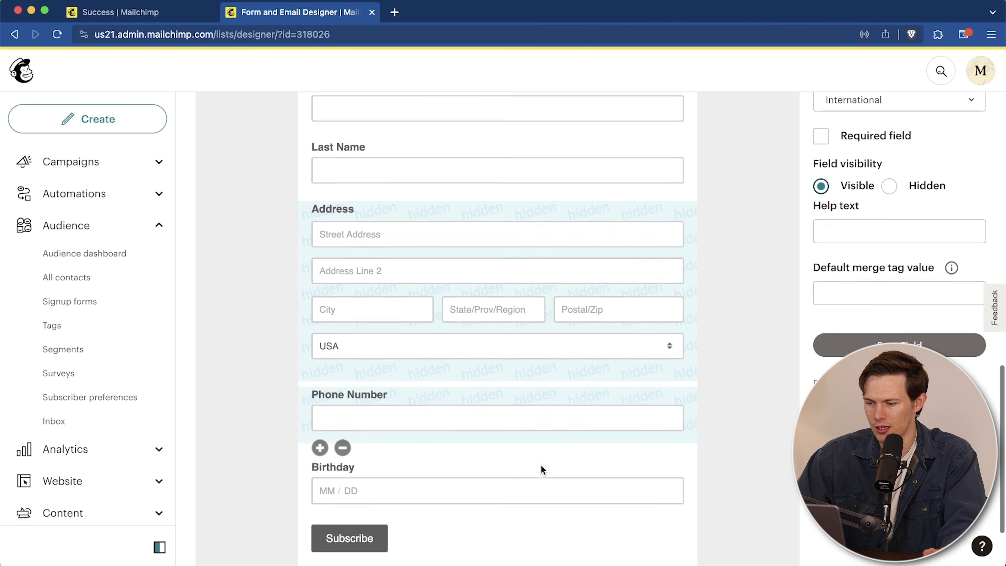
scroll(541, 469, "up", 3)
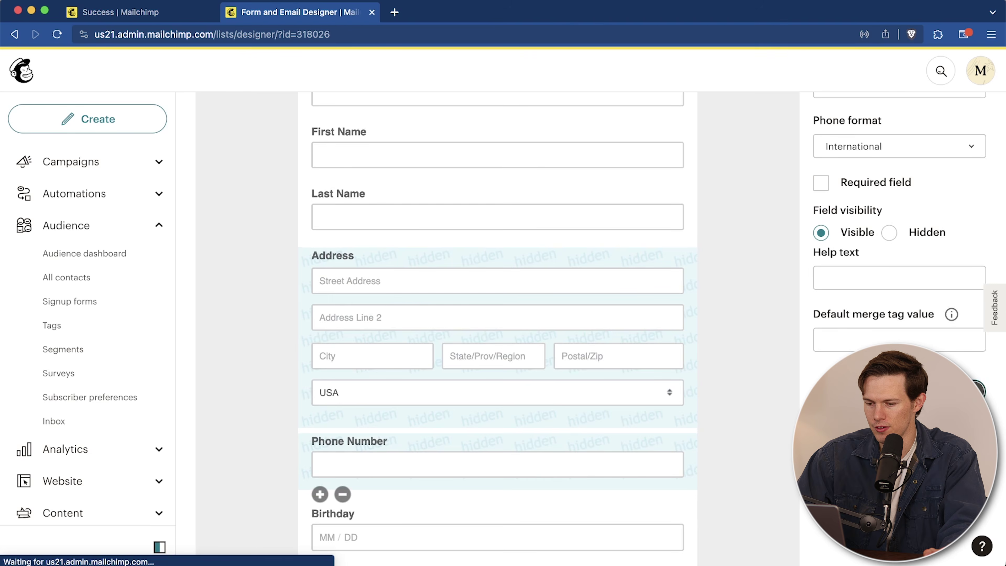
scroll(560, 445, "down", 3)
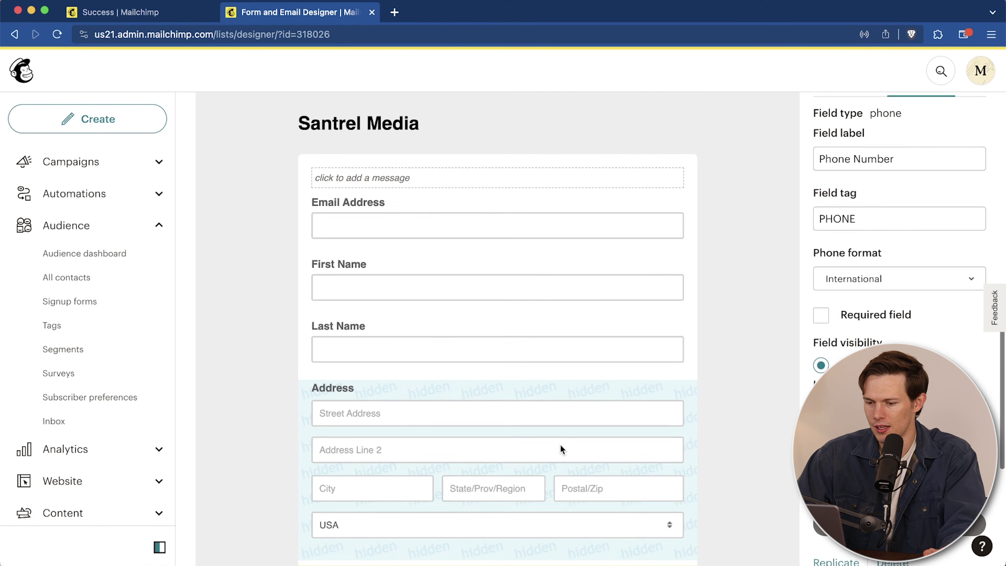
Step: Delete the Address field, confirming with 'DELETE'
left_click(644, 389)
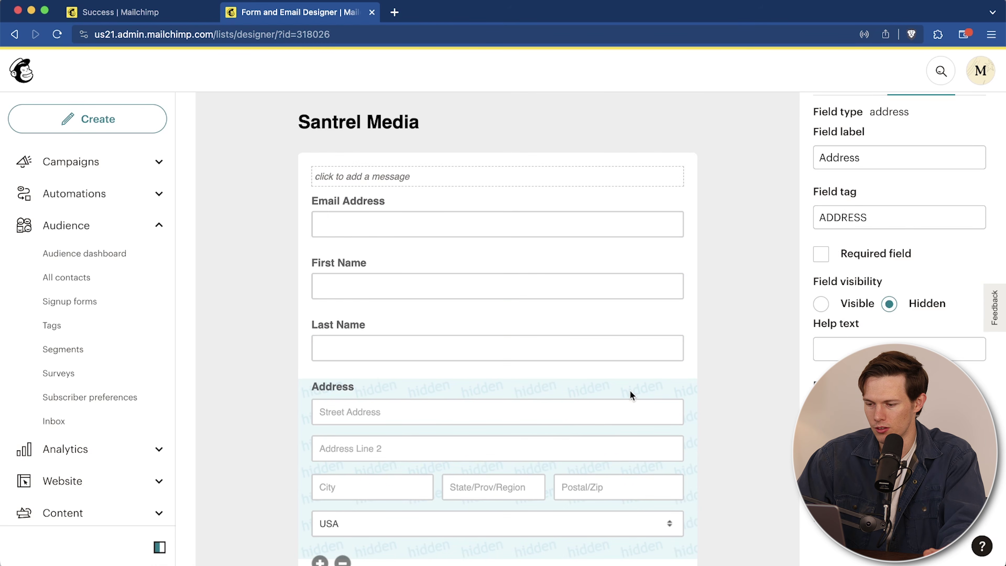
scroll(631, 392, "down", 4)
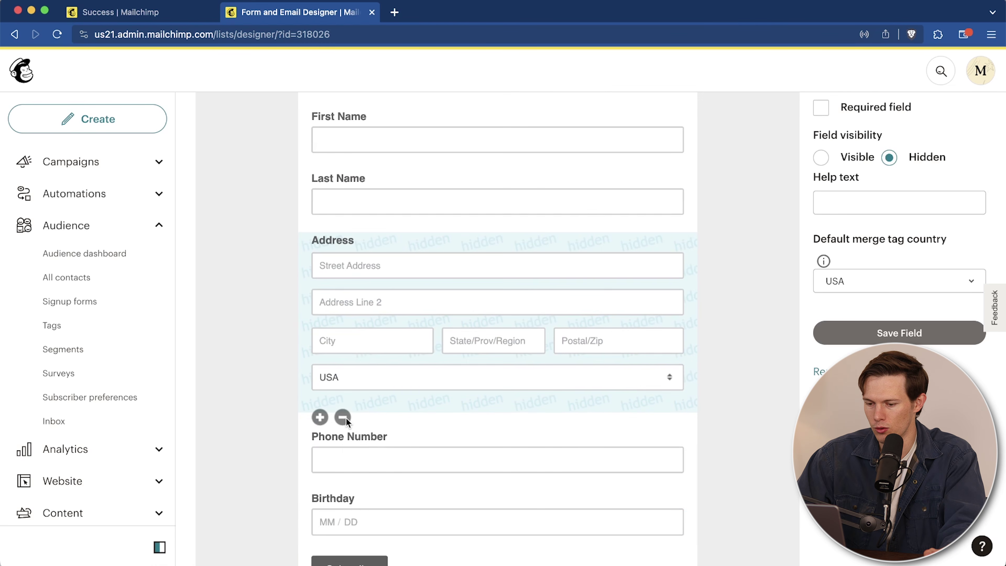
left_click(342, 416)
left_click(496, 337)
type("DELETE")
left_click(462, 414)
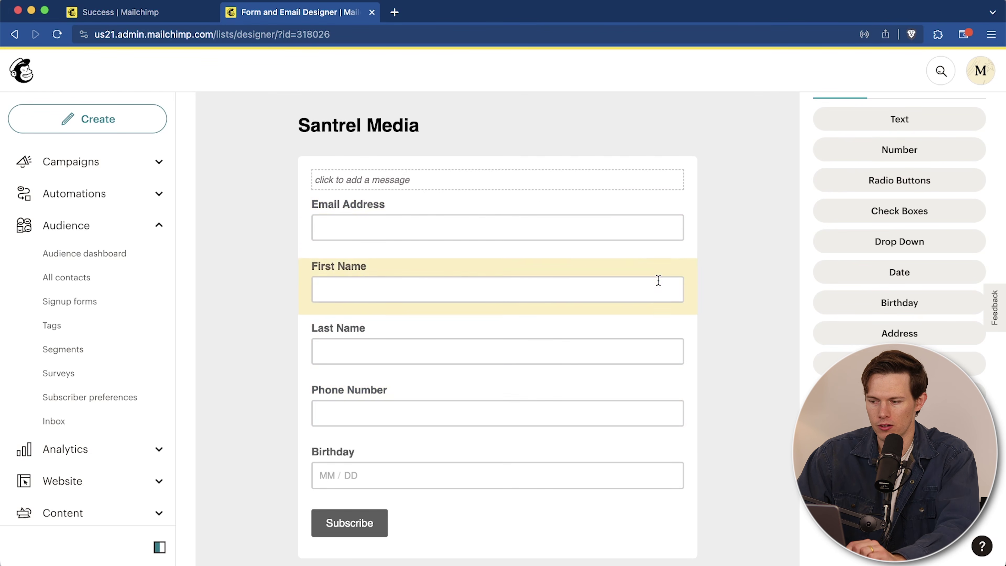
Step: Add a new Drop Down field to the signup form
scroll(658, 280, "down", 1)
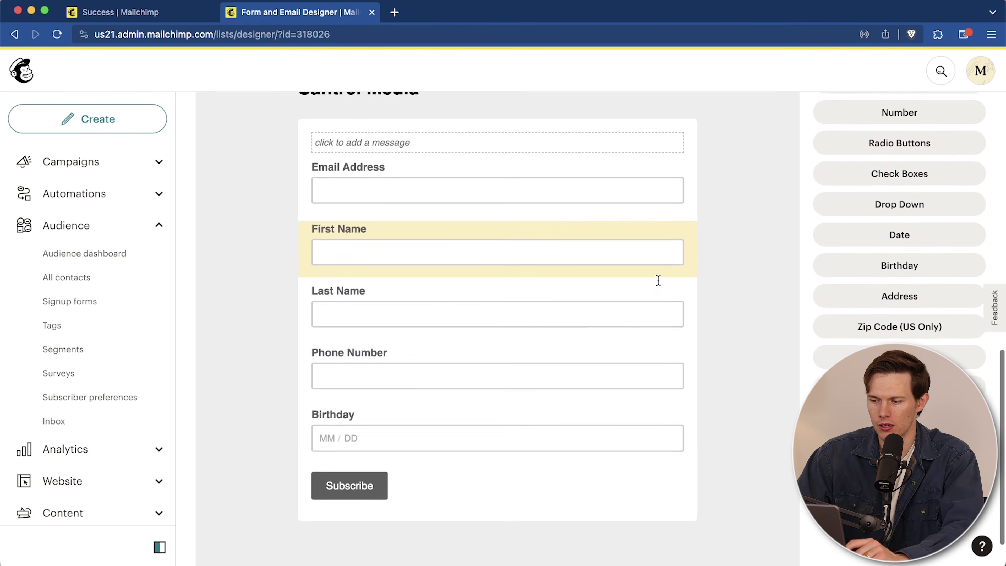
left_click(878, 214)
scroll(675, 337, "down", 3)
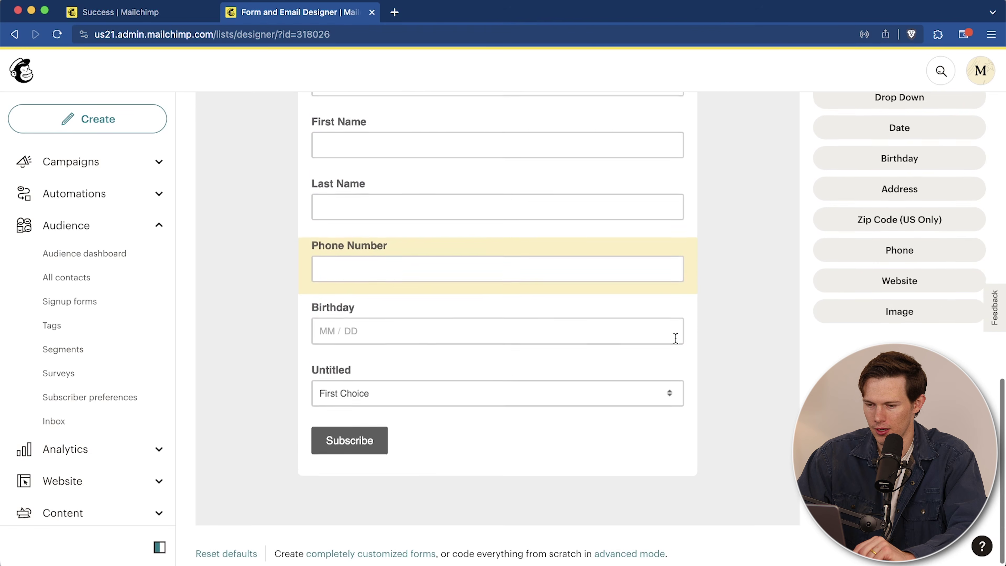
Step: Label the new Untitled drop-down field 'How Did You Hear About Us?'
left_click(502, 367)
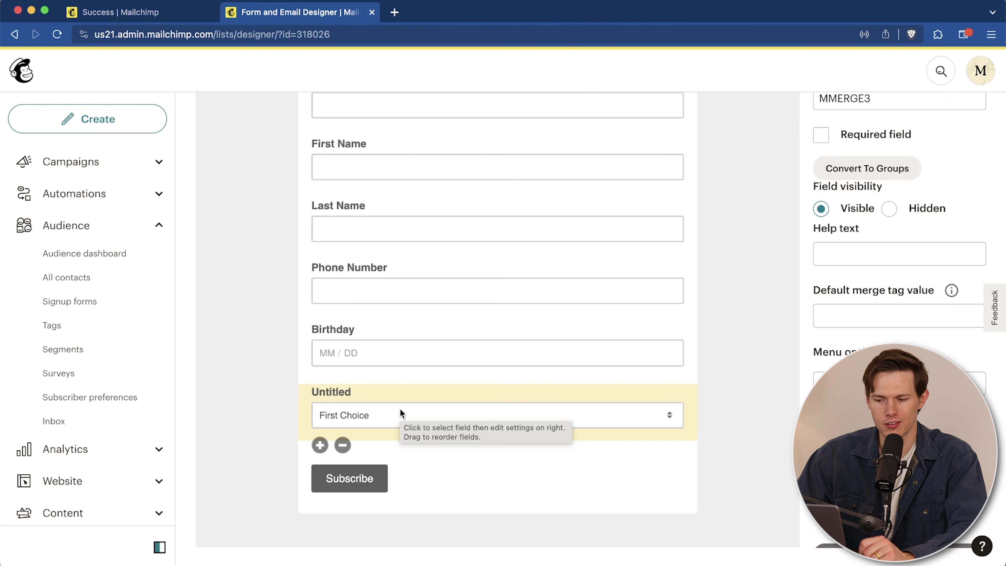
scroll(791, 393, "up", 5)
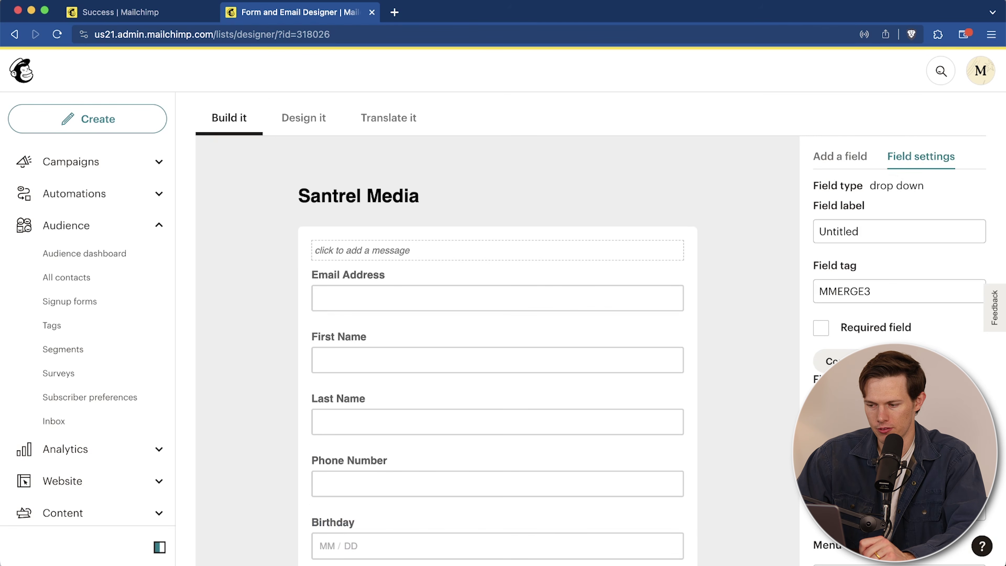
scroll(876, 310, "down", 1)
scroll(876, 310, "up", 1)
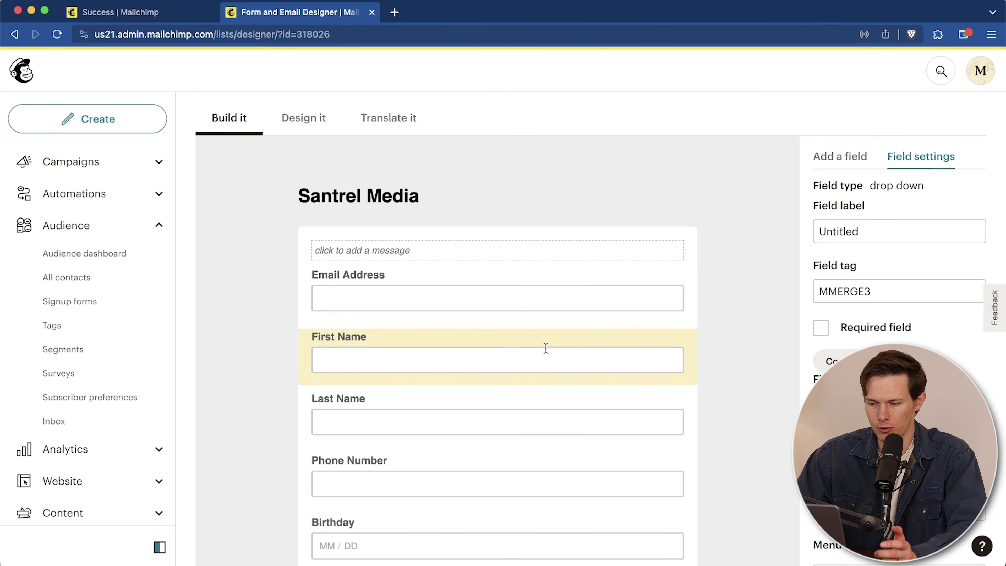
scroll(546, 348, "down", 4)
scroll(545, 348, "up", 5)
left_click(907, 253)
type("a")
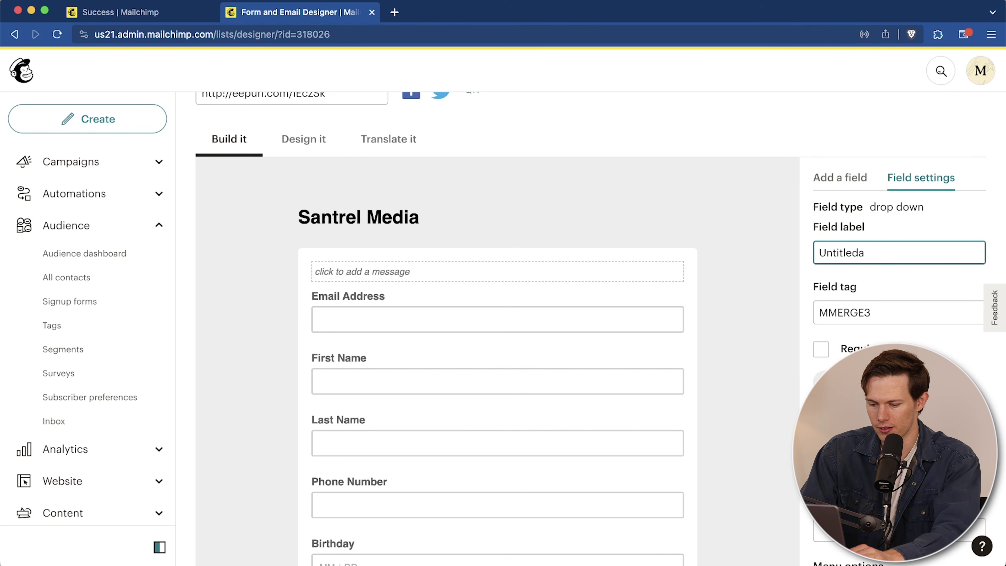
key("super+a")
type("How Did You Hear About Us?")
Step: Change the field tag from MMERGE3 to SUBSOURCE, leaving the field optional
scroll(788, 371, "down", 6)
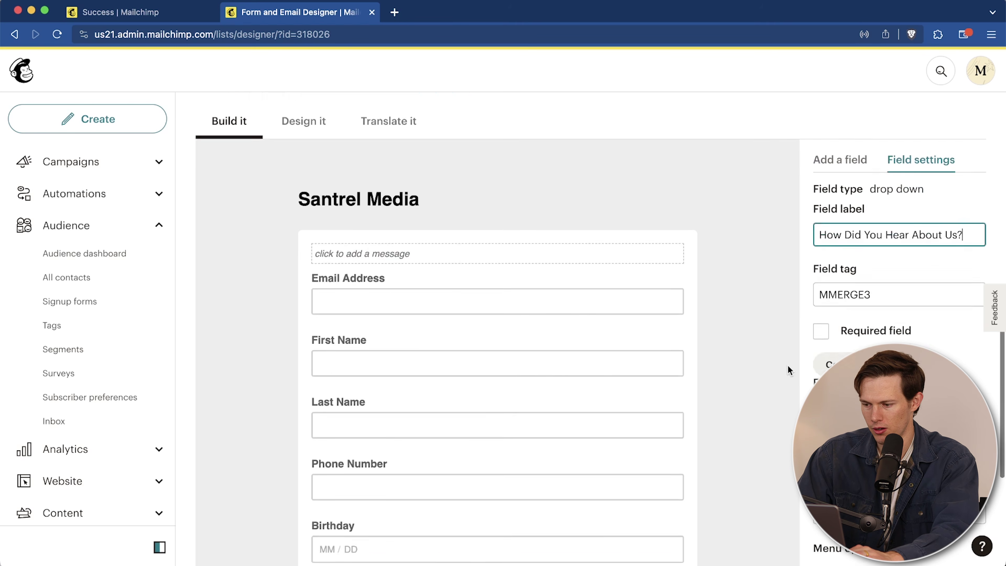
scroll(788, 370, "up", 6)
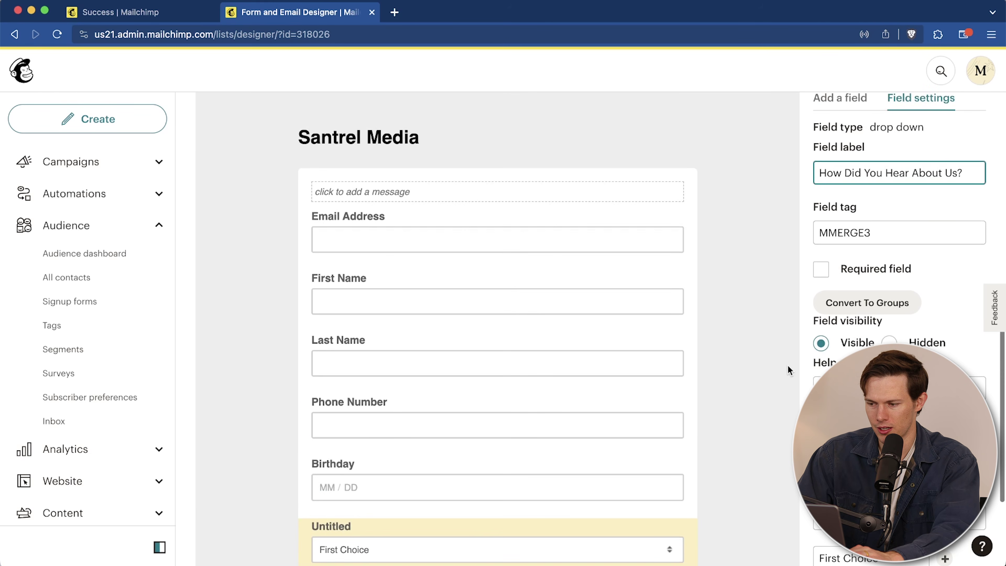
left_click(852, 234)
double_click(852, 234)
type("SuBSo")
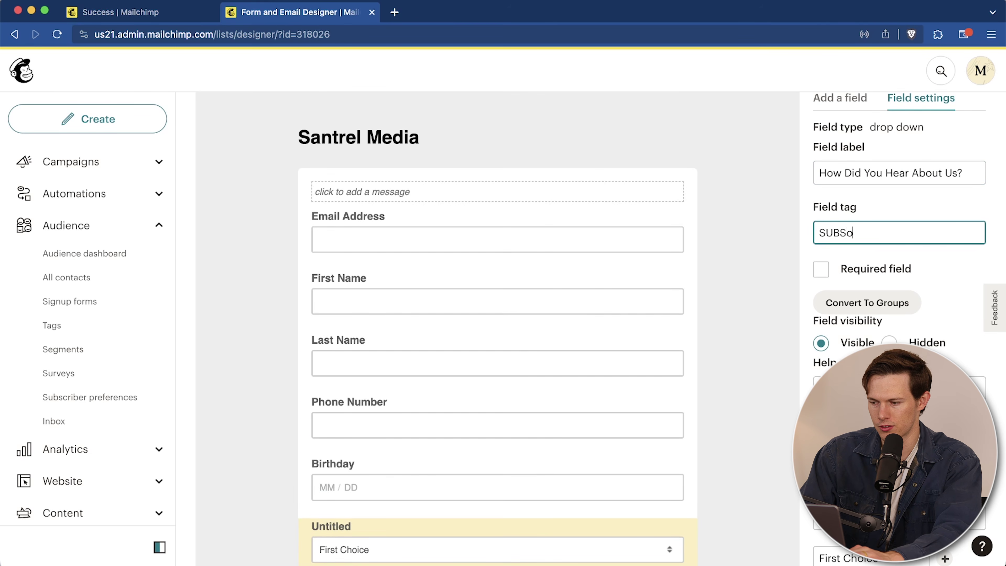
type("urce")
left_click(820, 269)
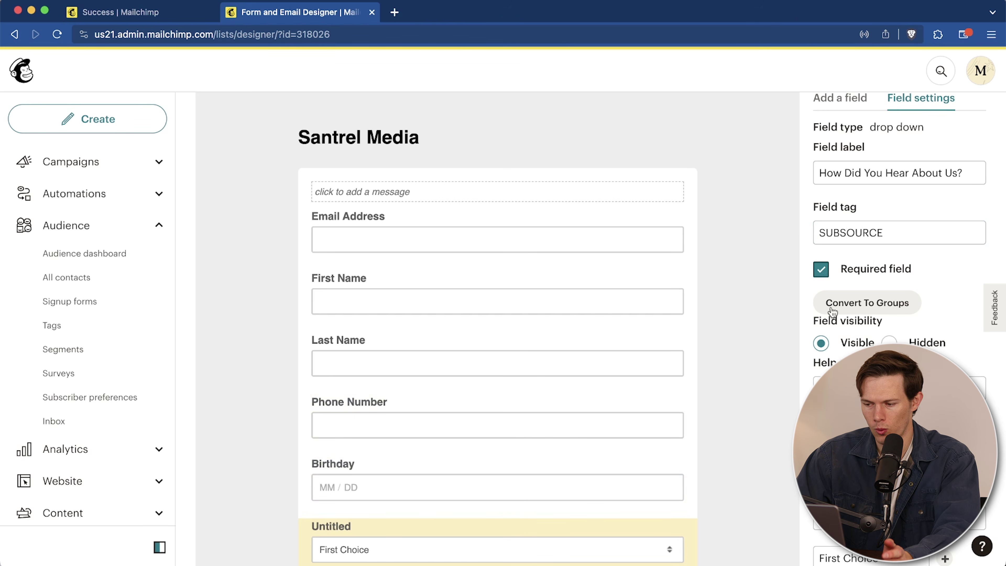
left_click(821, 271)
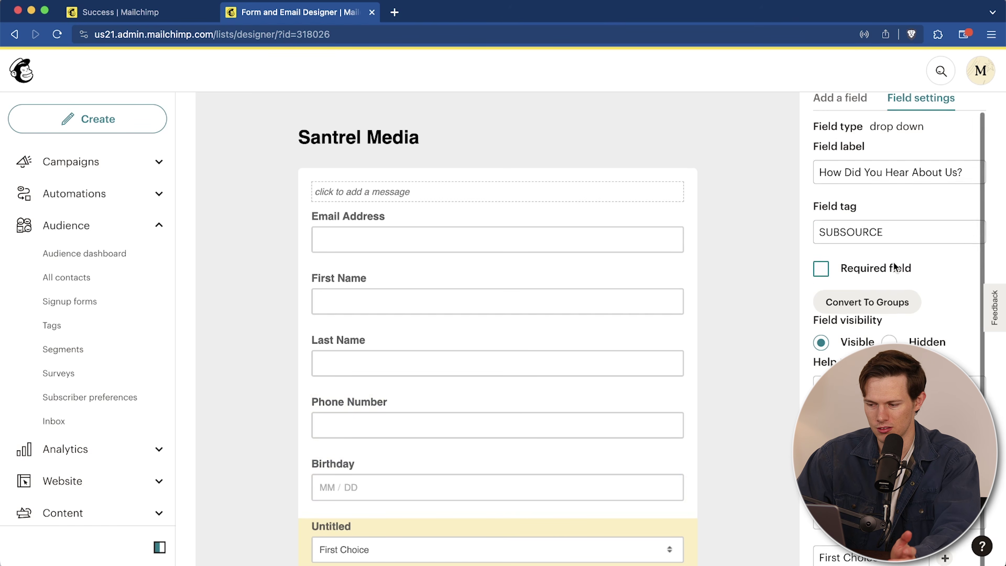
Step: Replace the 'First Choice' option with Youtube
scroll(893, 263, "down", 2)
scroll(755, 415, "down", 3)
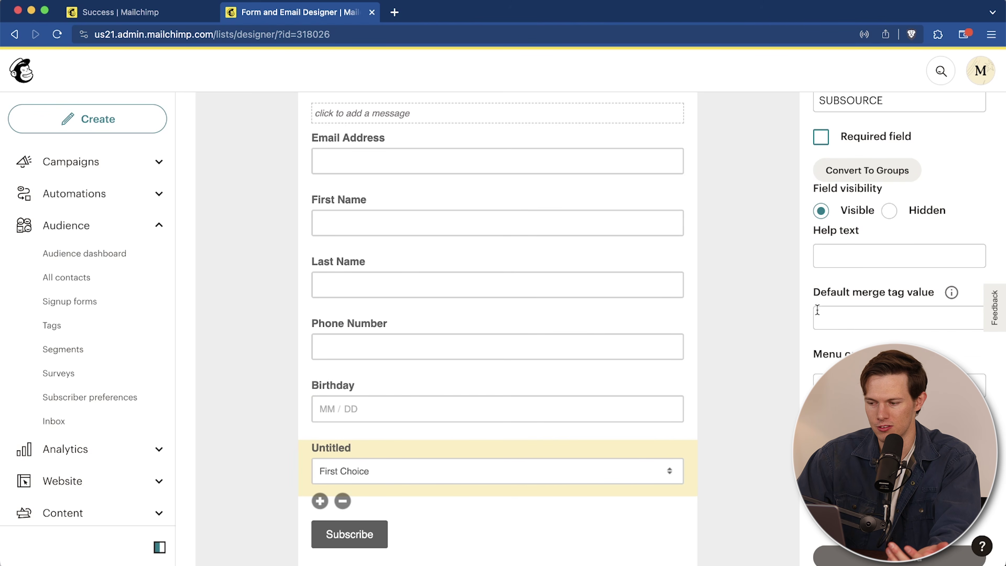
scroll(827, 335, "down", 3)
left_click(885, 339)
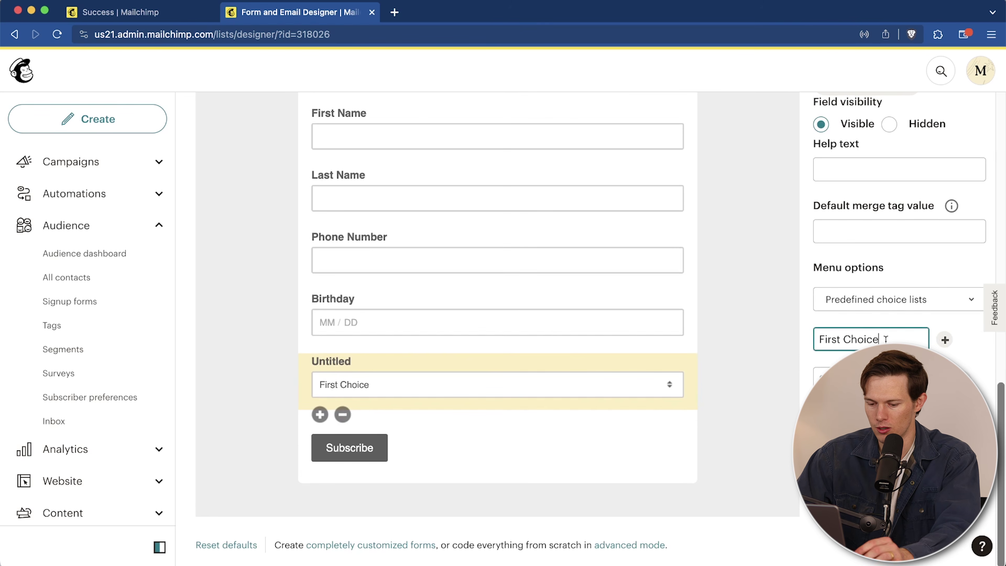
key("super+a")
type("Youtube")
key("Tab")
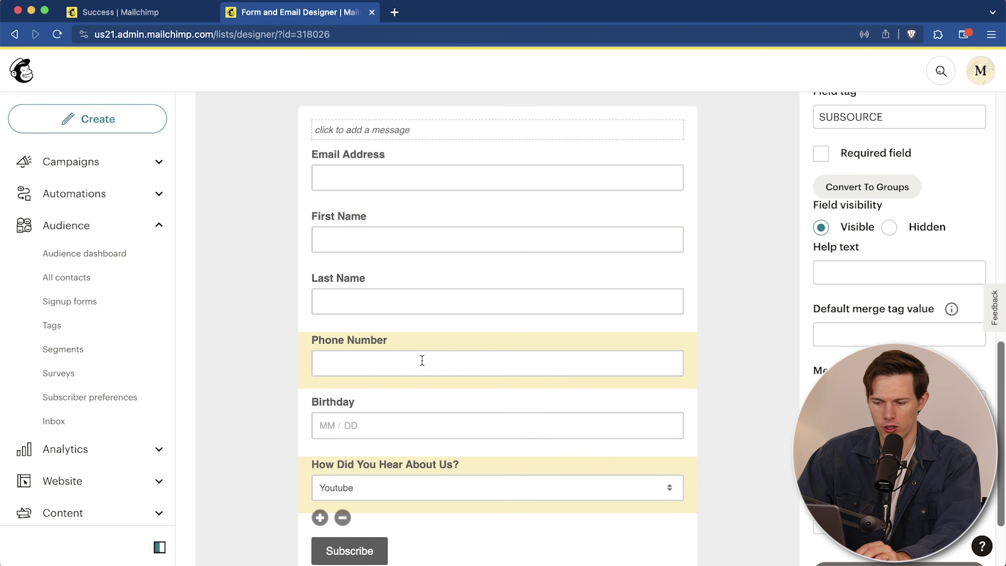
Step: Give the Phone Number field help text asking people to exclude dashes
left_click(422, 360)
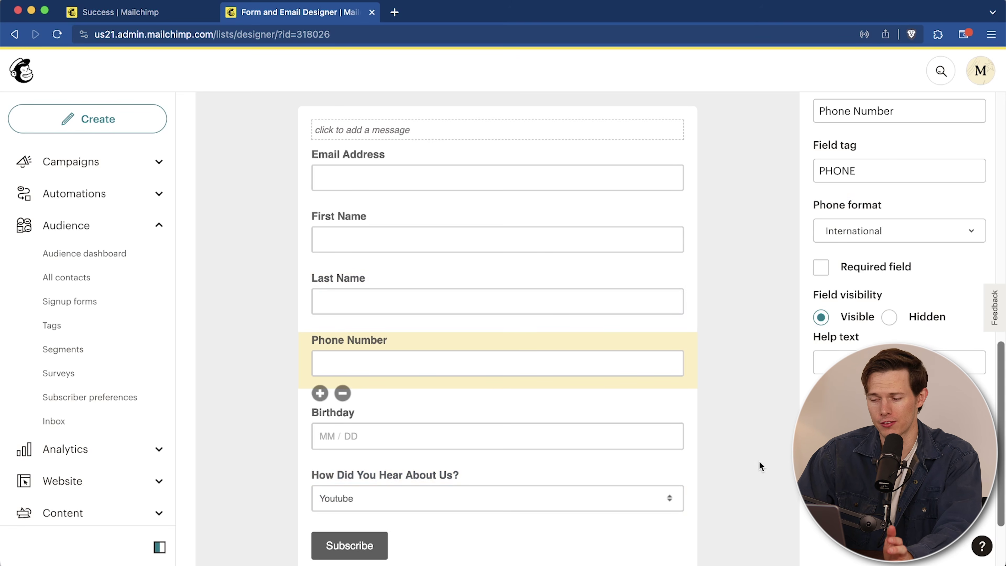
left_click(891, 362)
type("ple")
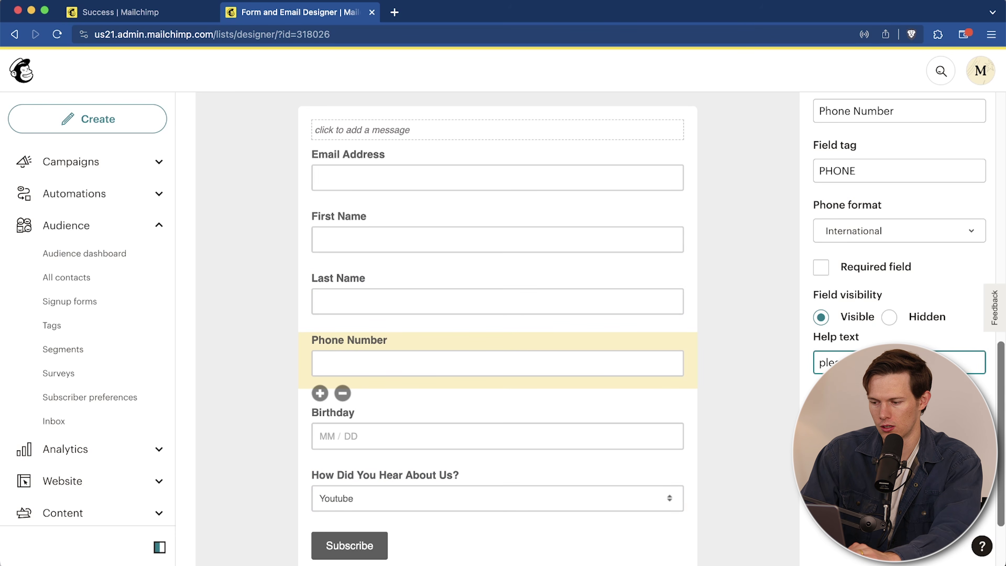
type("2323)")
left_click(841, 458)
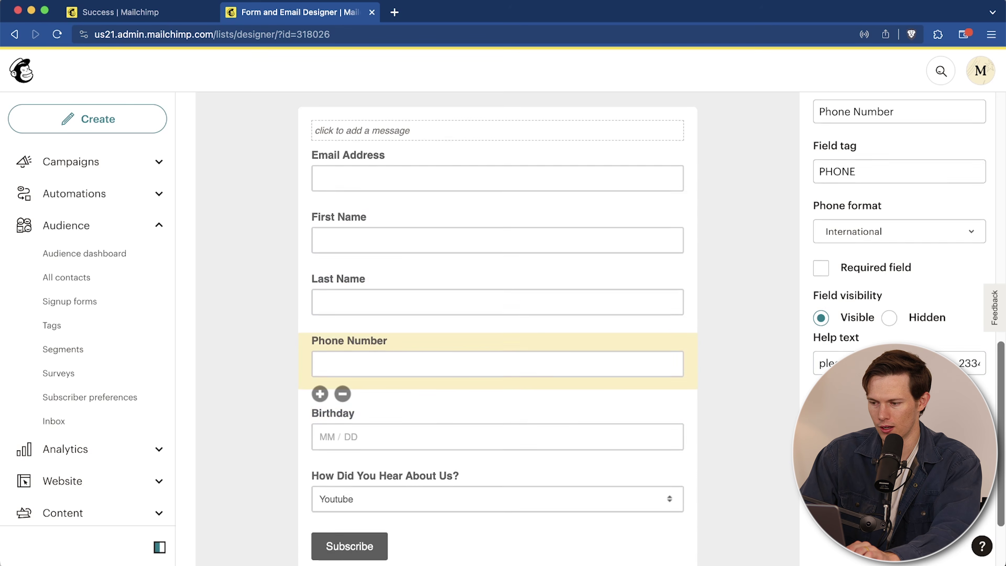
Step: Open the signup form URL in a new tab, check the phone help text, then close it
scroll(782, 358, "down", 2)
scroll(759, 402, "up", 8)
left_click(318, 239)
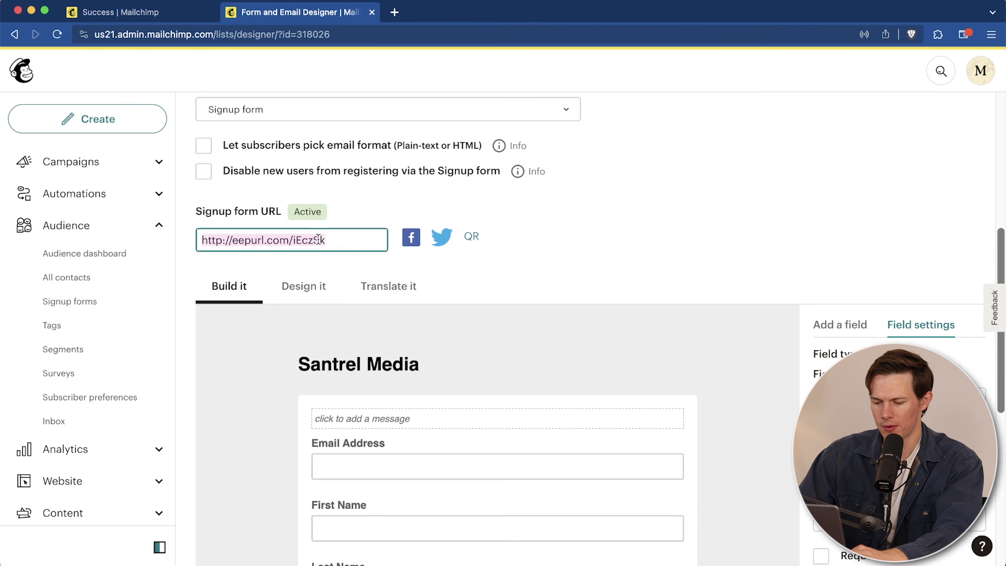
key("super+t")
key("super+v")
key("Return")
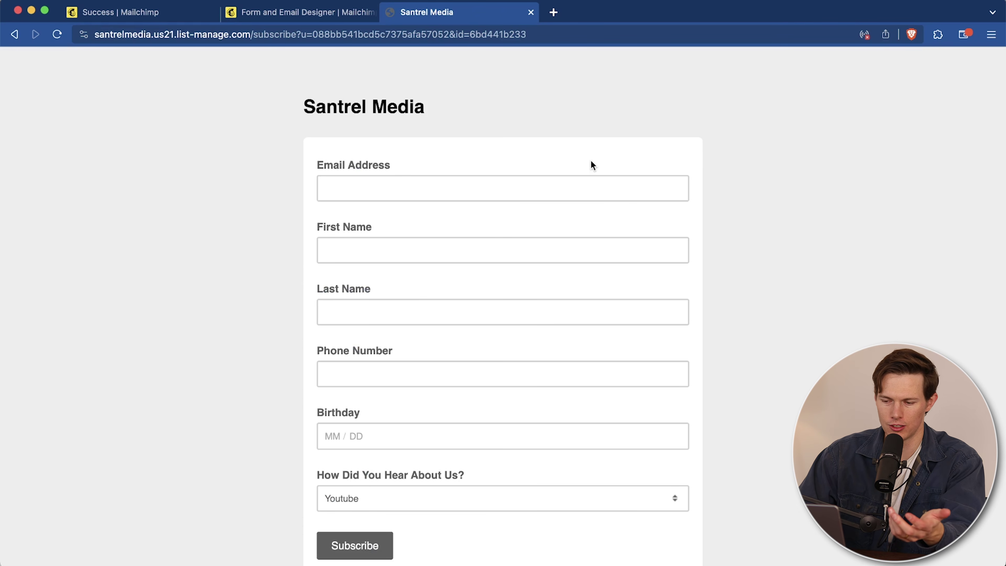
left_click(480, 381)
left_click(319, 406)
left_click(349, 384)
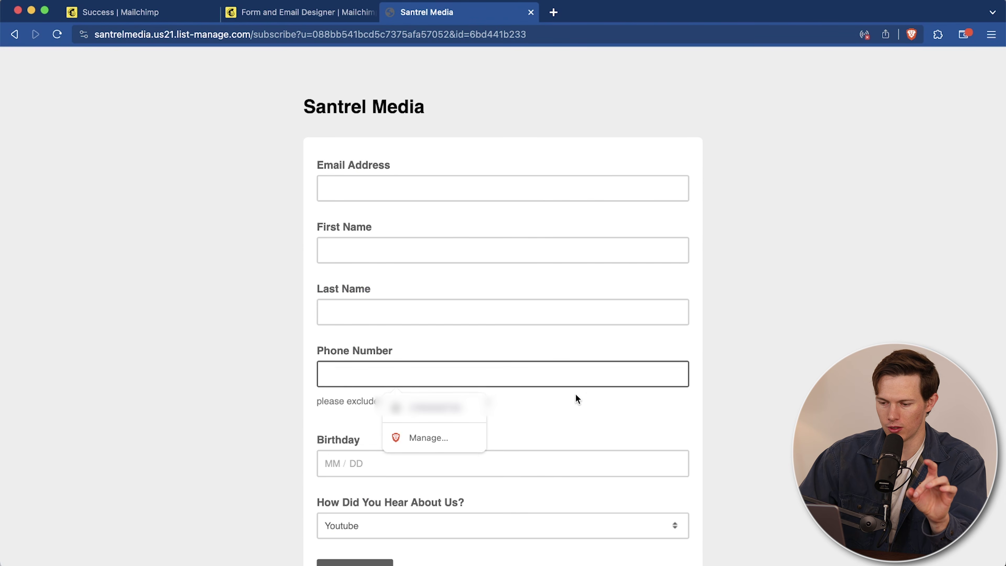
left_click(530, 12)
scroll(732, 337, "down", 10)
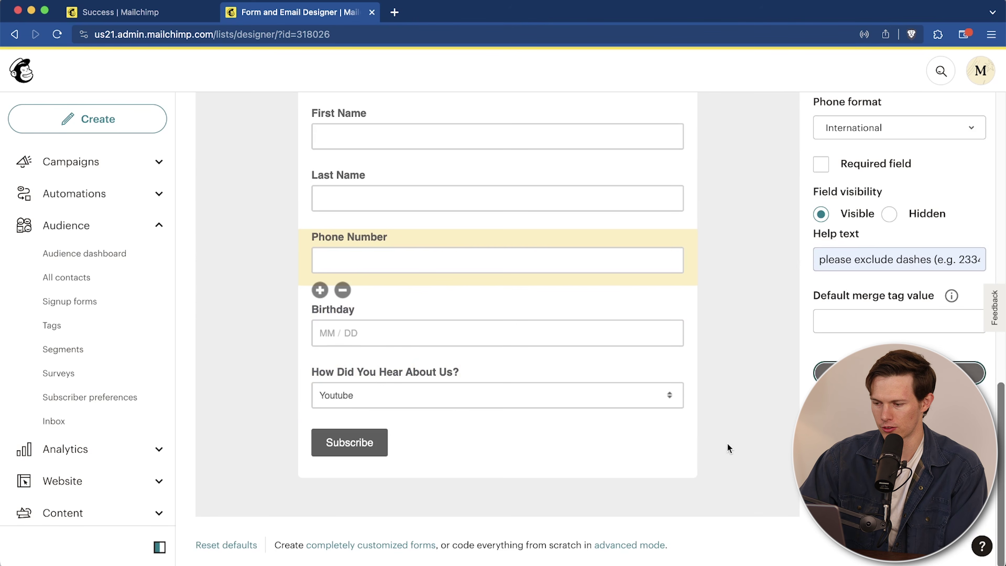
scroll(731, 443, "up", 15)
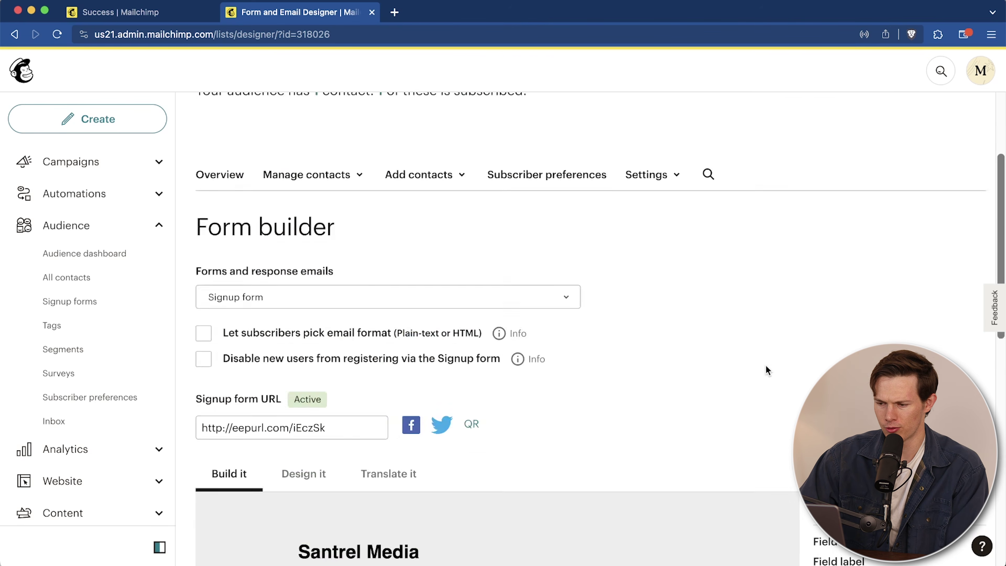
Step: Browse the form's Design it styles for header, outer wrapper, page and body
scroll(767, 370, "down", 5)
left_click(287, 242)
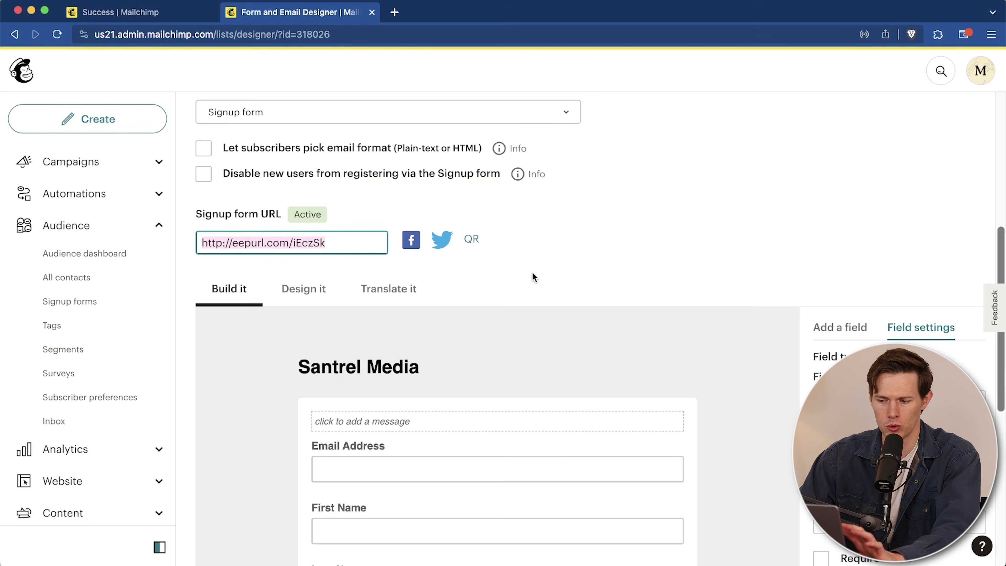
scroll(531, 273, "up", 2)
left_click(307, 342)
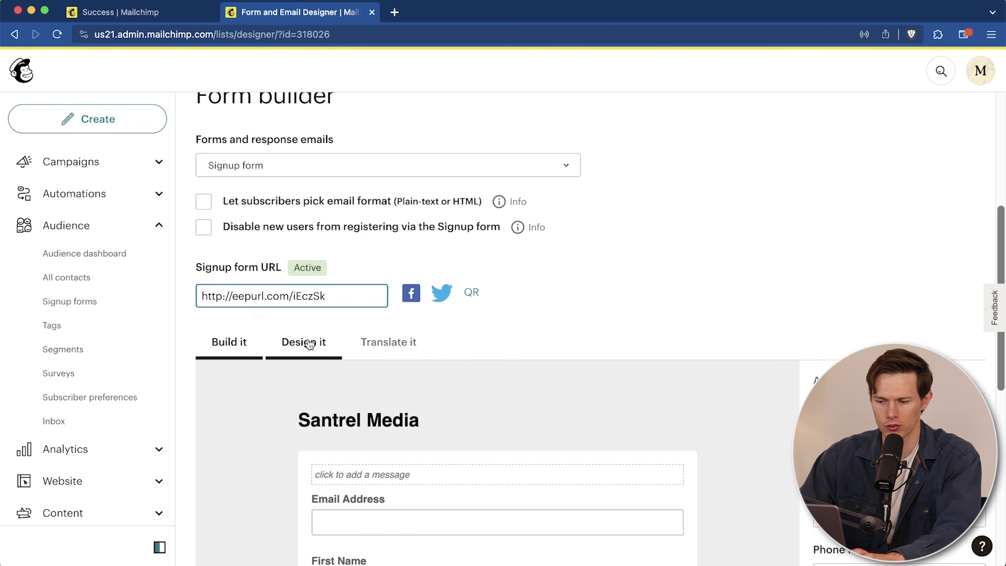
scroll(591, 282, "down", 8)
scroll(591, 281, "down", 3)
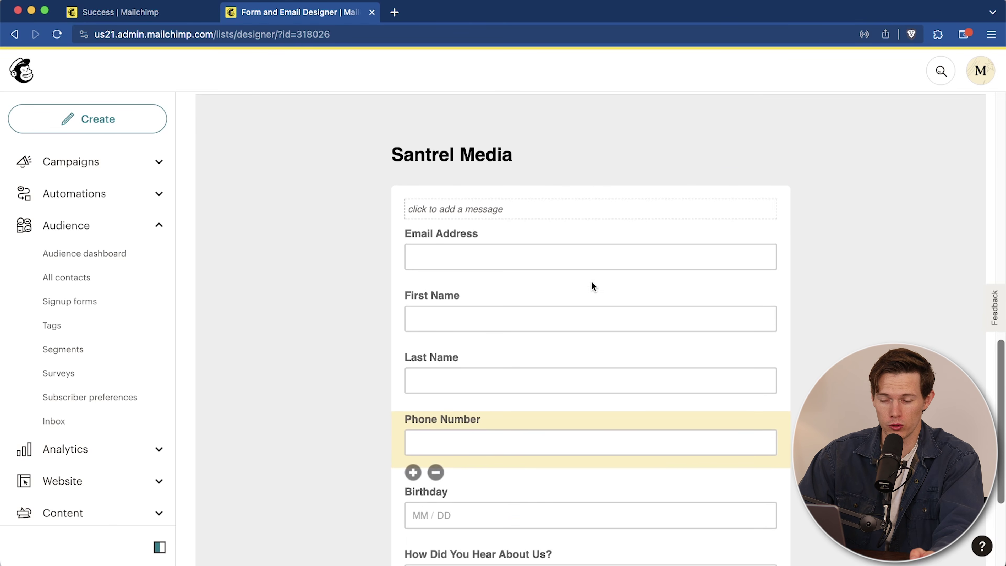
scroll(592, 281, "up", 6)
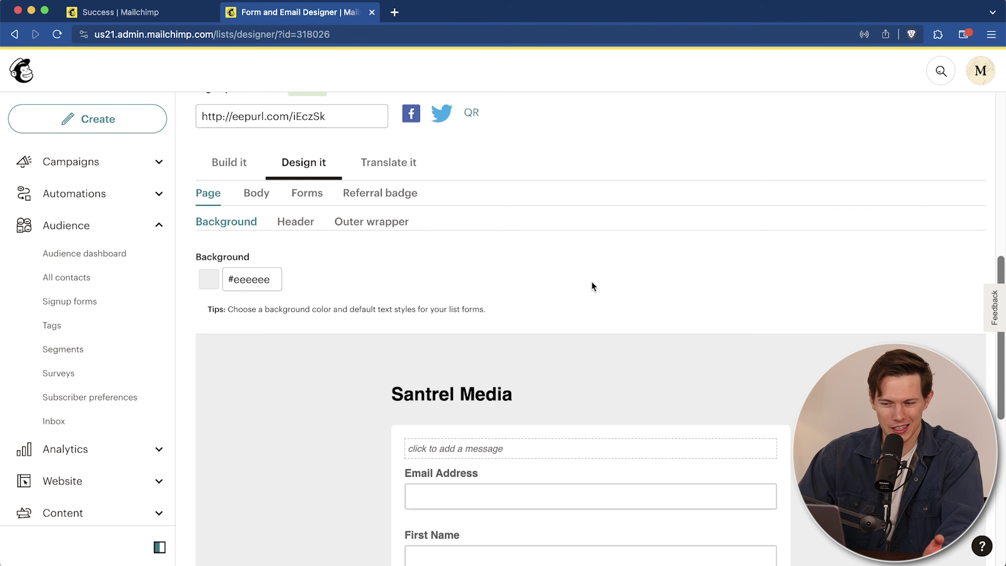
left_click(293, 221)
left_click(367, 222)
left_click(205, 228)
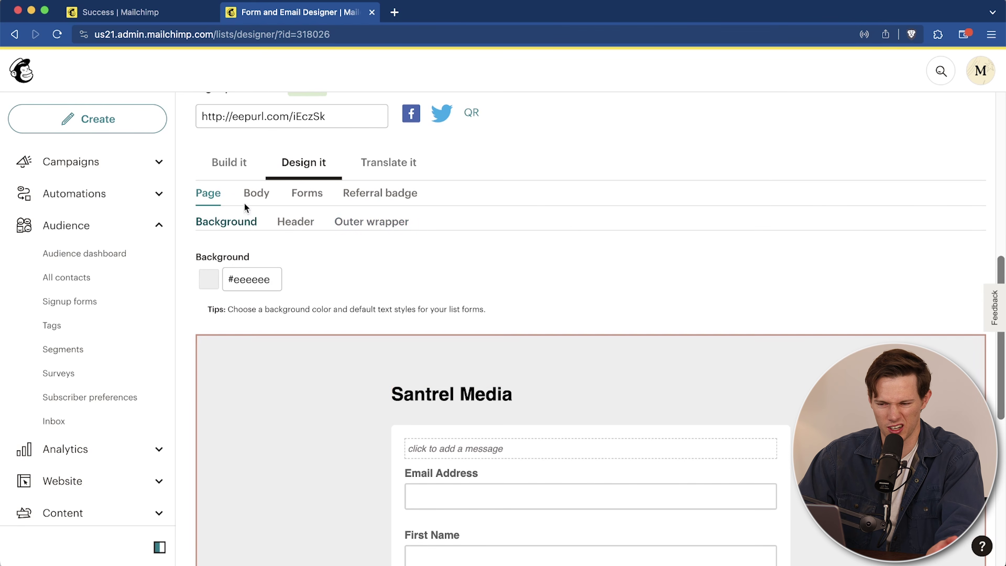
left_click(259, 195)
left_click(208, 193)
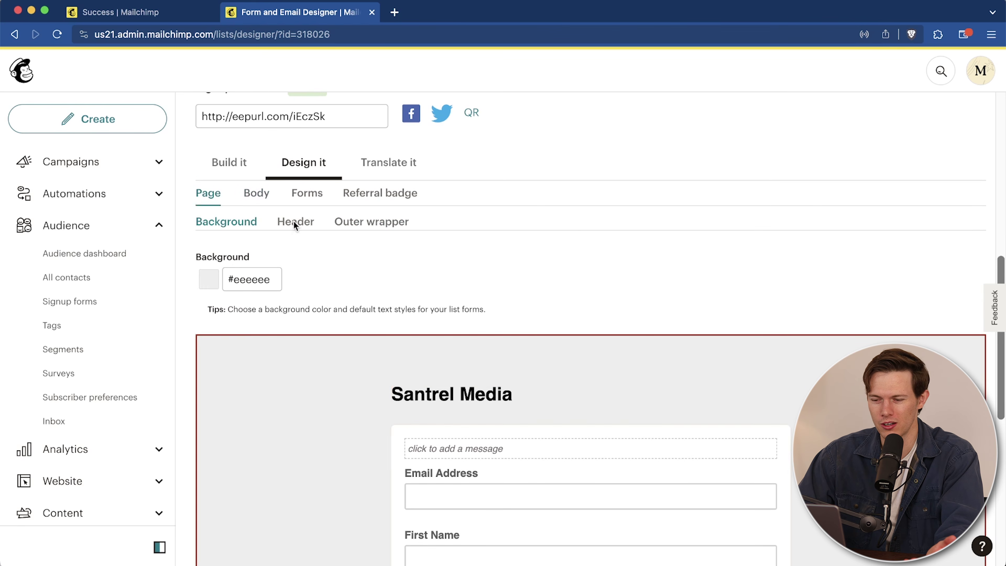
scroll(560, 322, "up", 4)
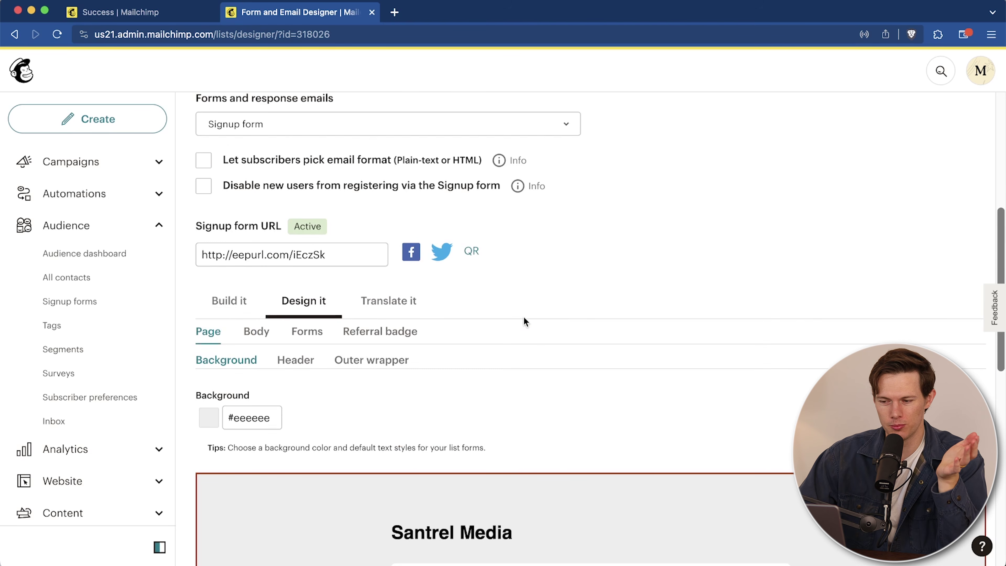
Step: Review the Translate it settings, then return through Build it to the Signup forms overview
left_click(404, 305)
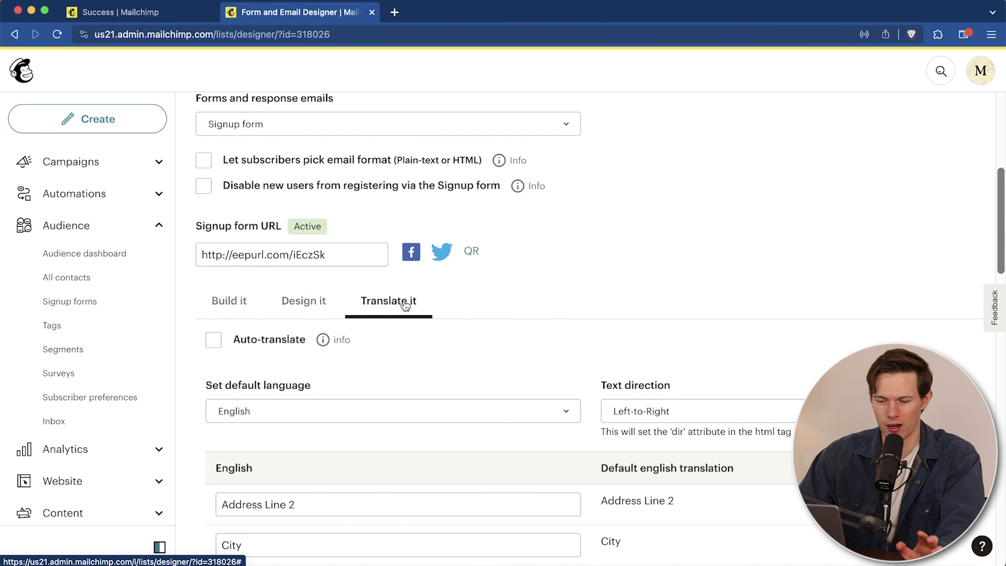
scroll(602, 293, "down", 4)
scroll(540, 304, "down", 8)
scroll(497, 291, "up", 3)
scroll(497, 291, "up", 3)
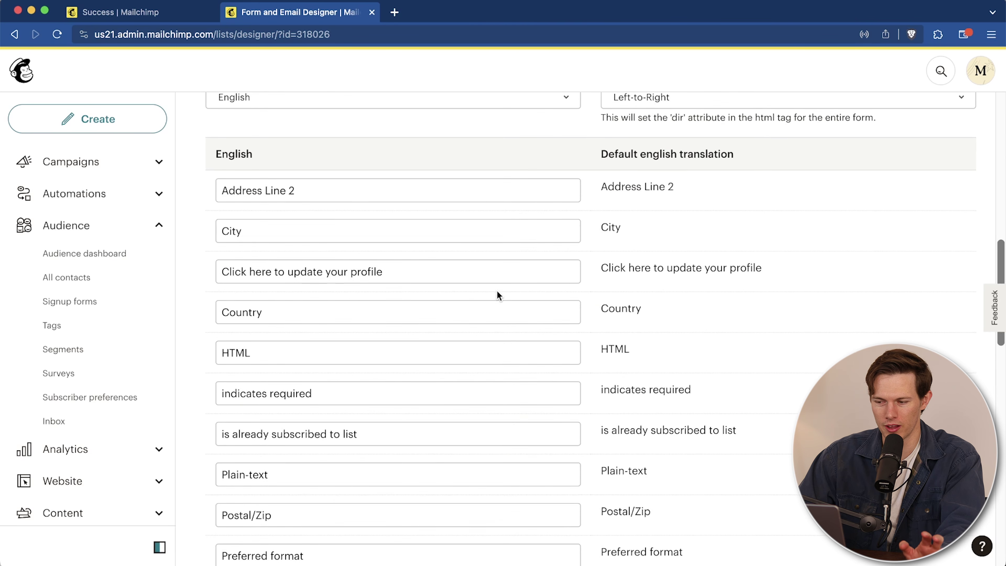
scroll(454, 391, "down", 9)
scroll(454, 391, "down", 7)
scroll(454, 393, "up", 15)
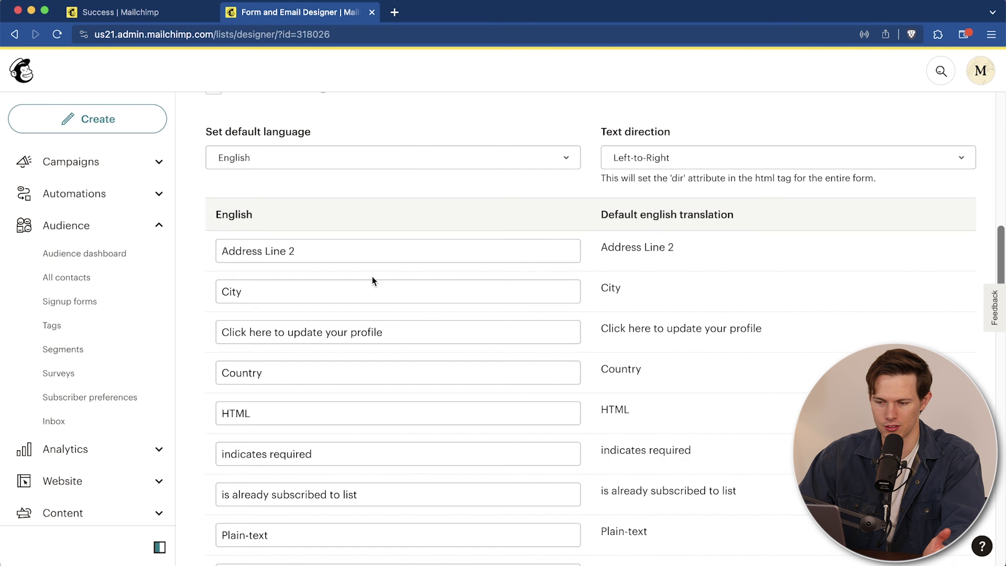
scroll(372, 280, "up", 4)
left_click(231, 194)
left_click(70, 301)
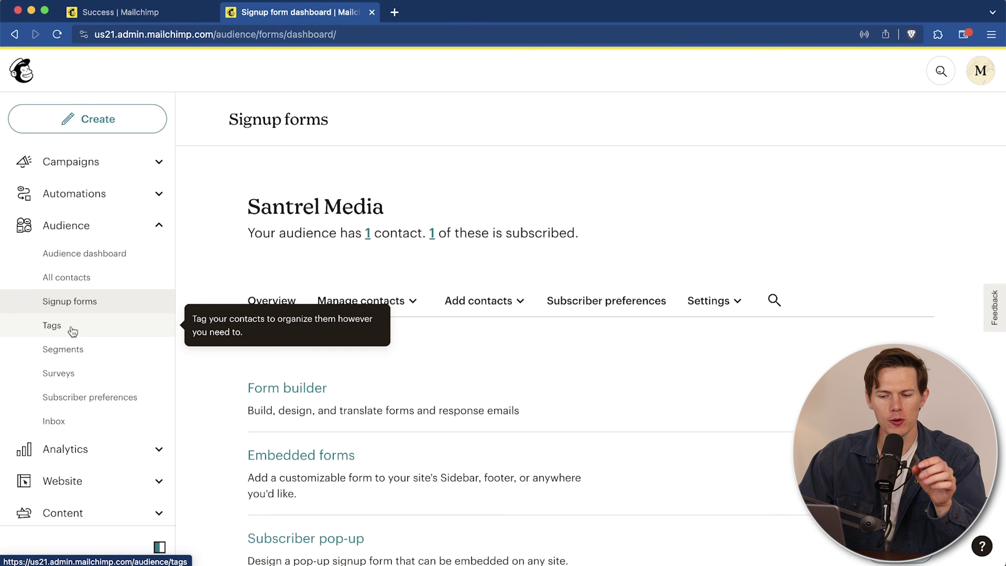
Step: Create a RepeatCustomer tag on the audience Tags page, then go to Segments
left_click(73, 331)
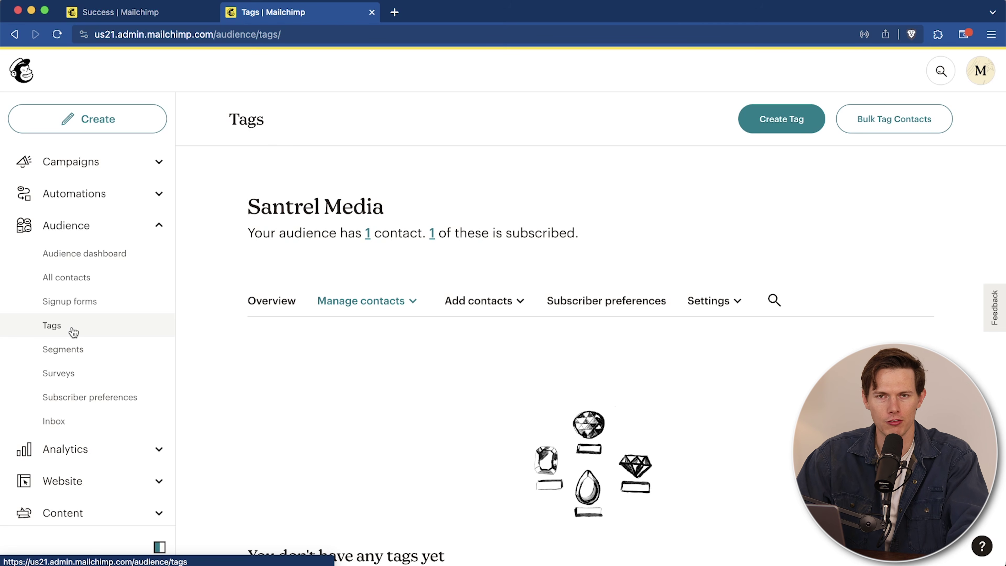
scroll(637, 317, "down", 3)
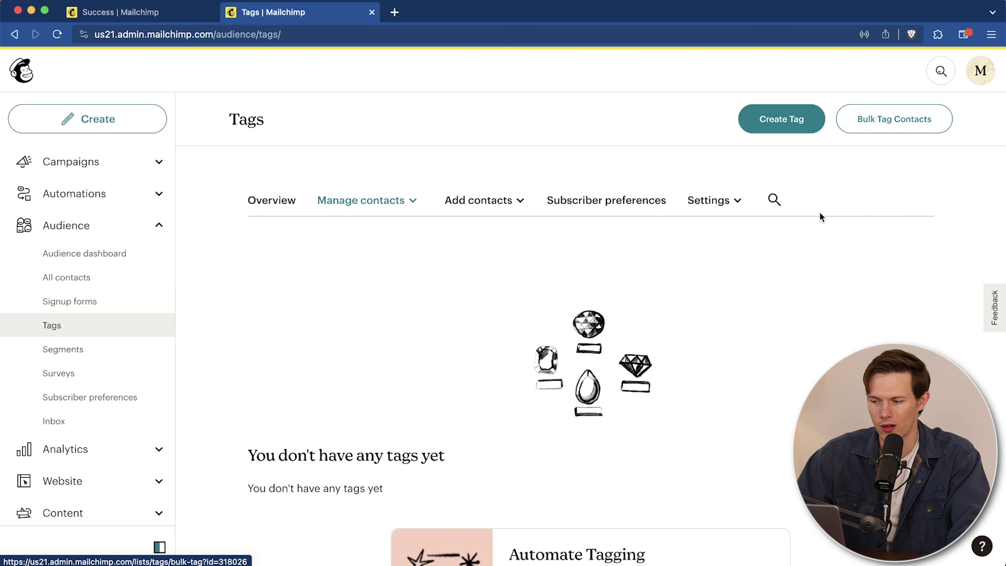
left_click(778, 119)
left_click(510, 306)
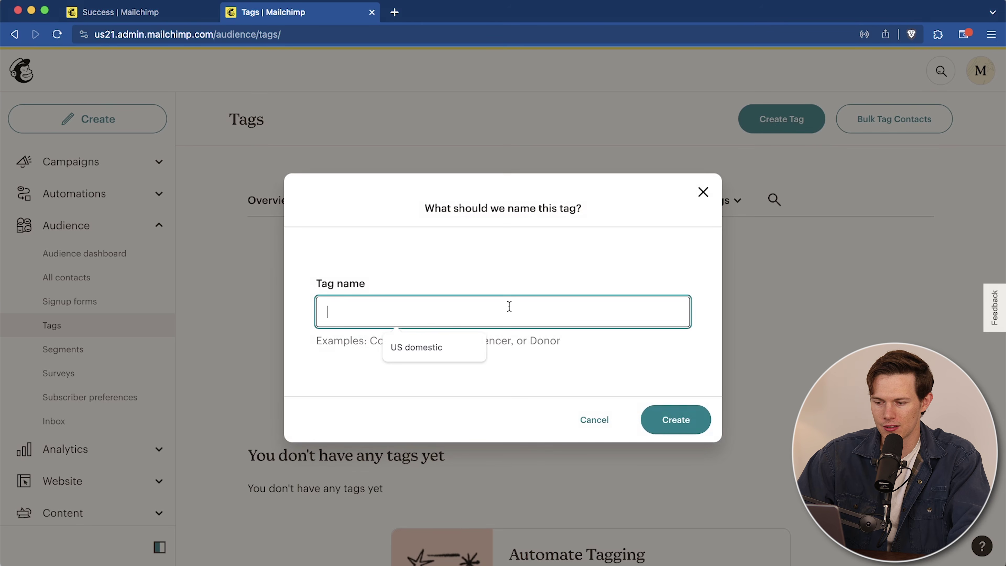
type("R")
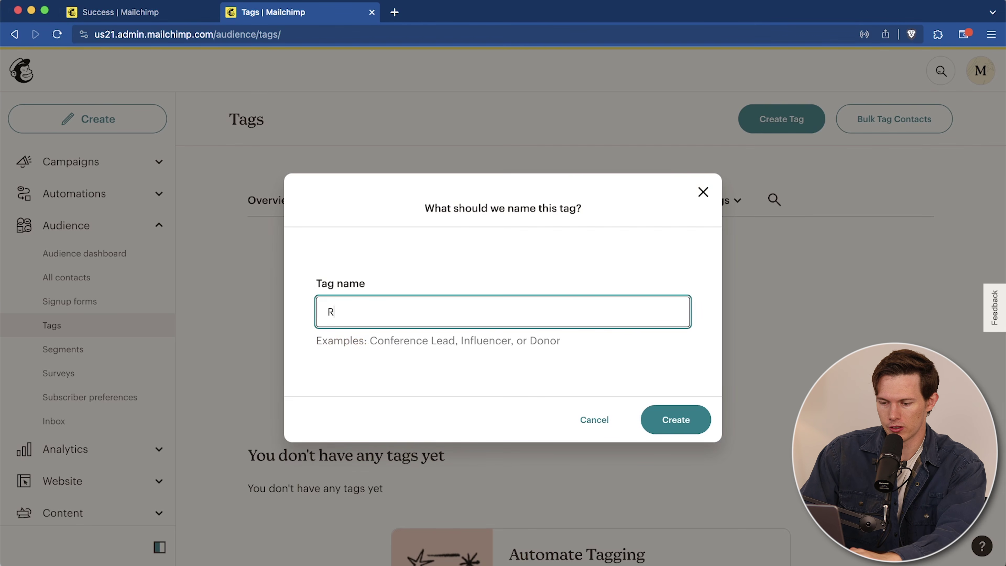
type("epeatCustomer")
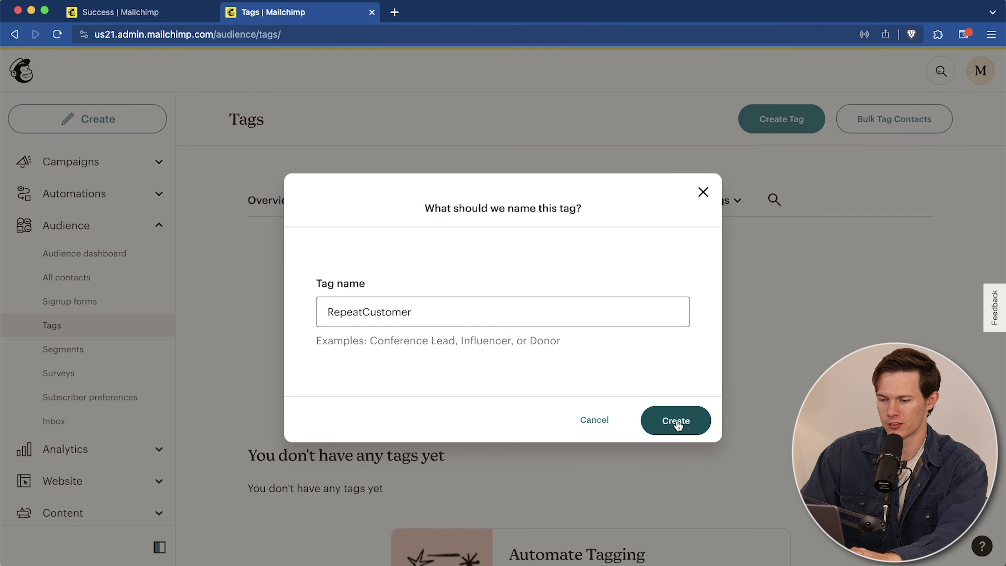
left_click(674, 419)
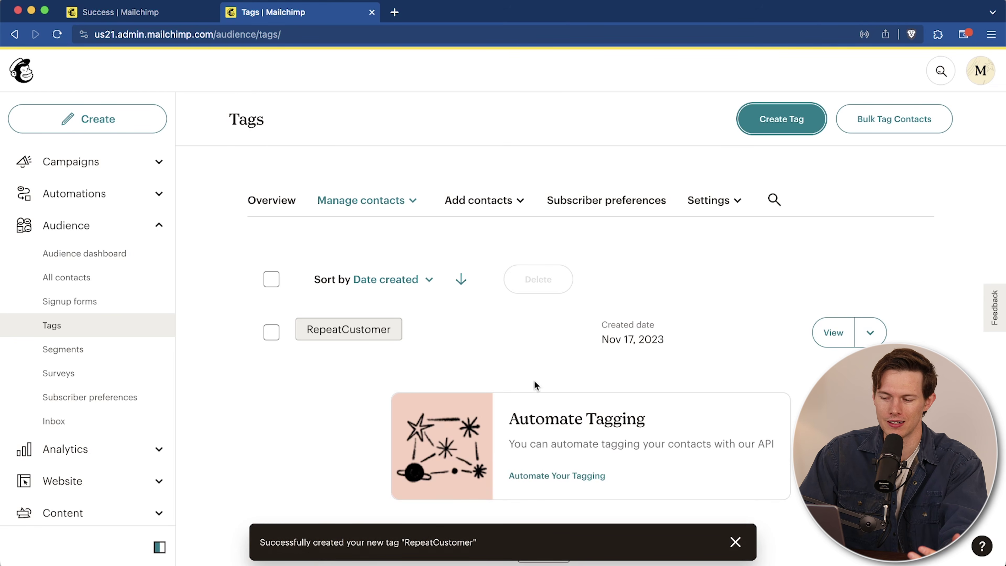
scroll(703, 341, "down", 2)
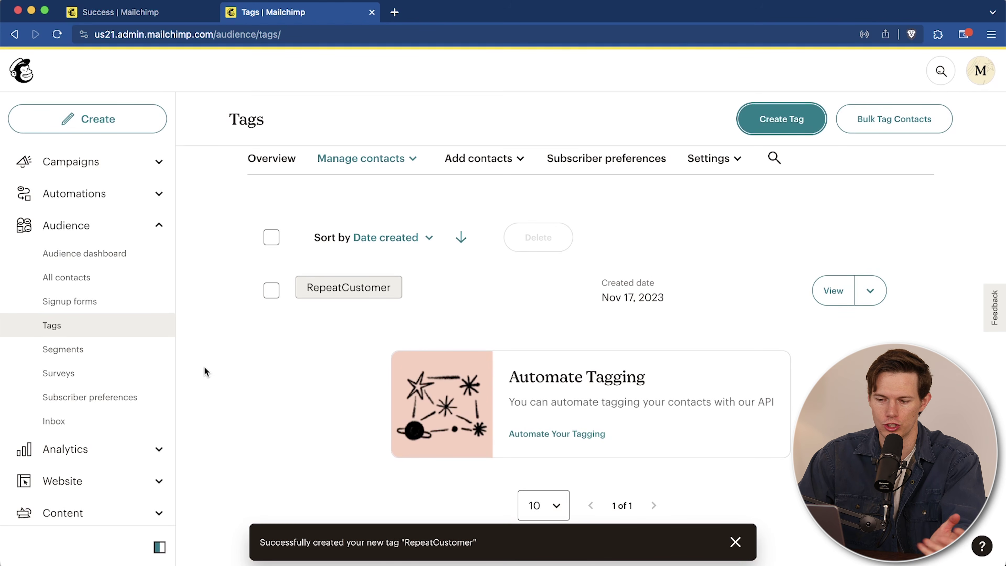
left_click(735, 541)
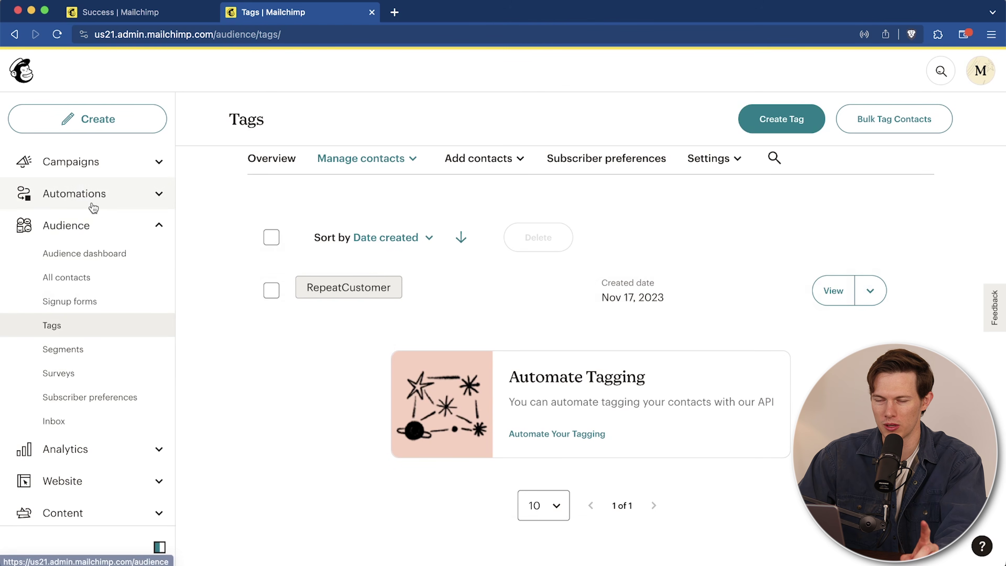
left_click(134, 356)
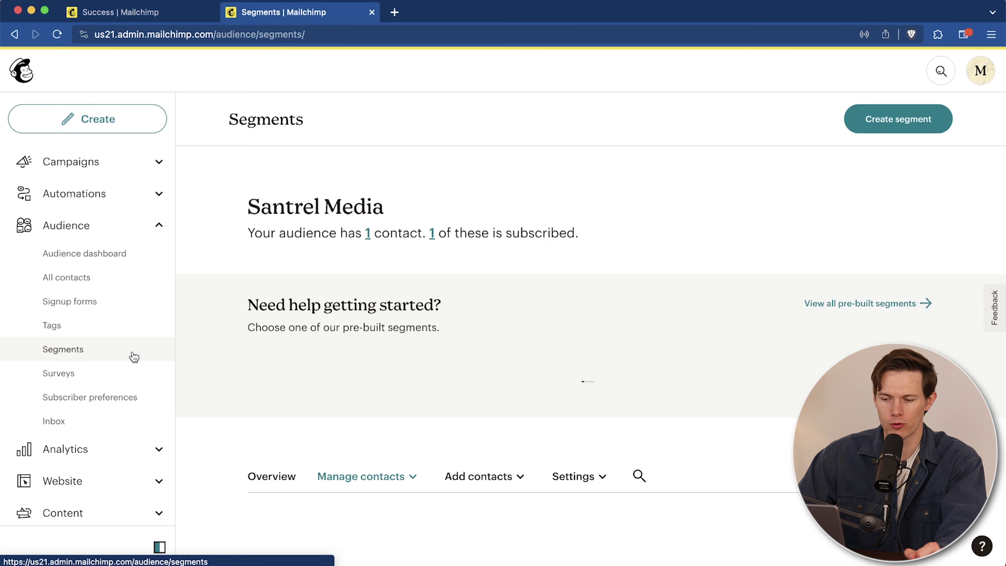
Step: Open the Santrel Media Surveys page and scroll to the Current audience section
left_click(137, 381)
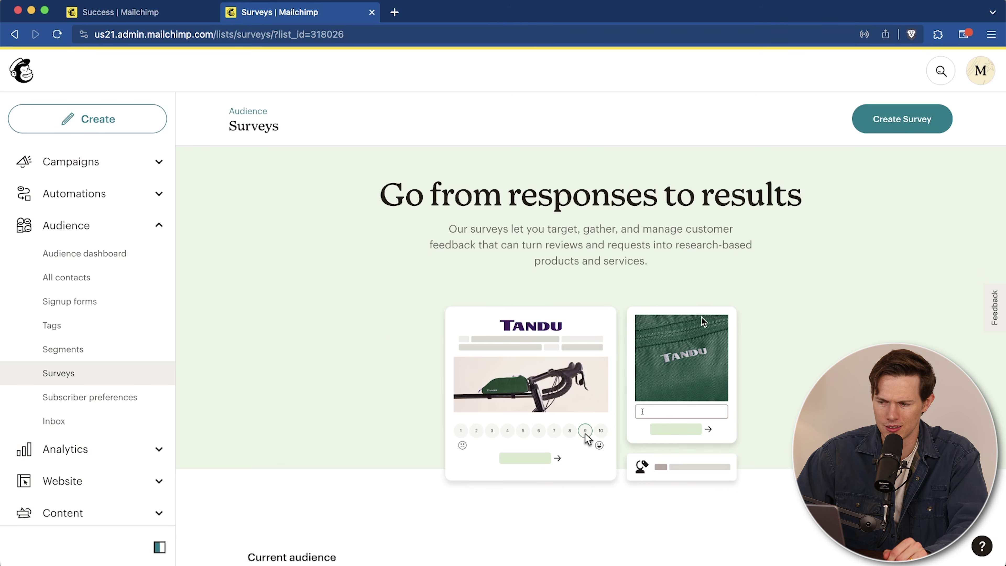
scroll(813, 308, "down", 10)
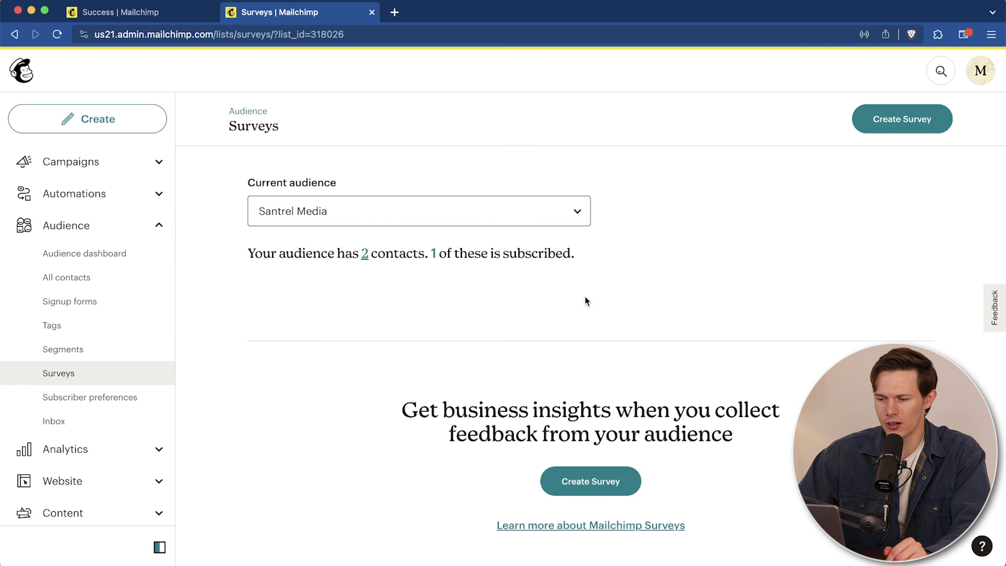
Step: Create a new survey and add an Open Text question to it
scroll(653, 278, "down", 3)
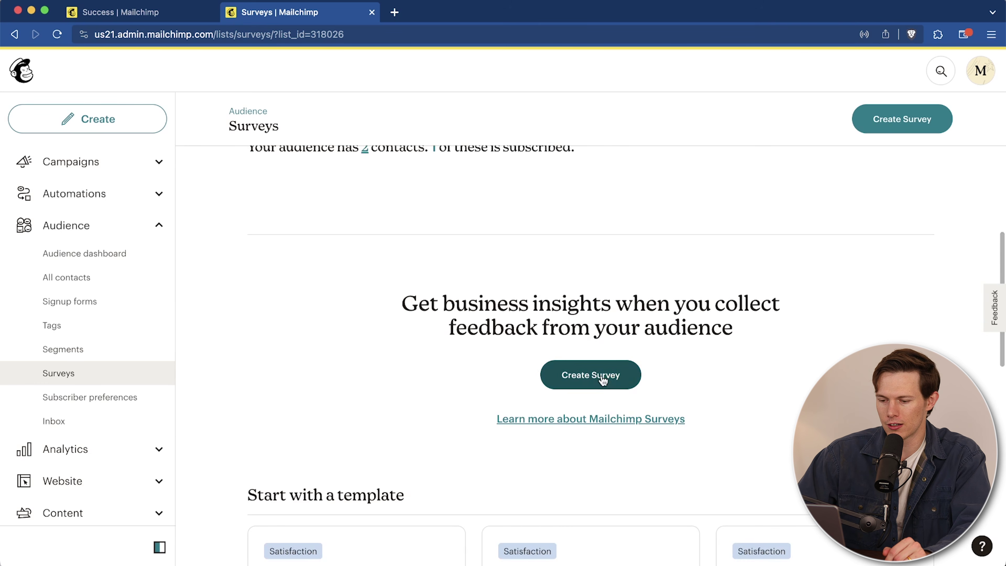
left_click(602, 379)
scroll(767, 329, "down", 1)
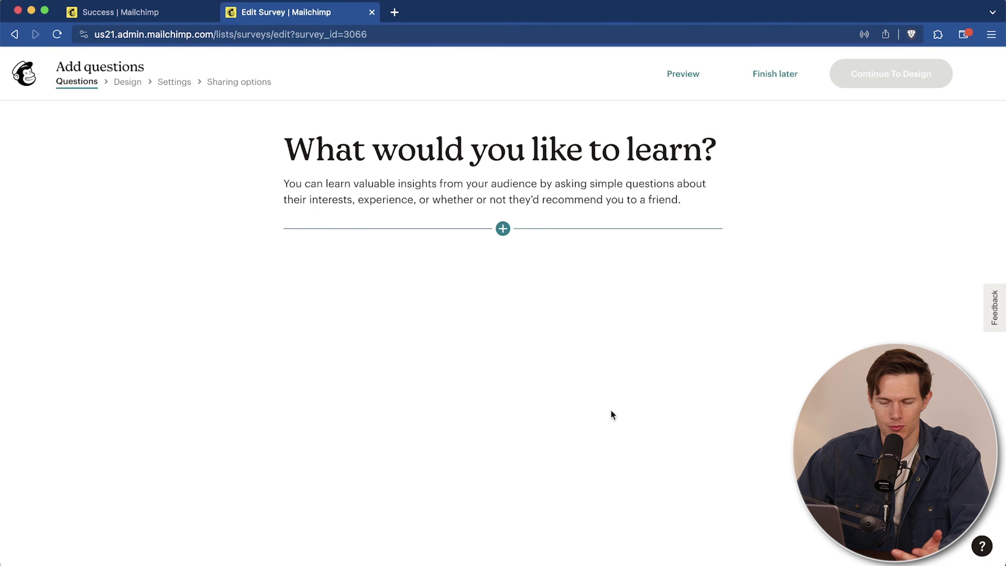
left_click(502, 233)
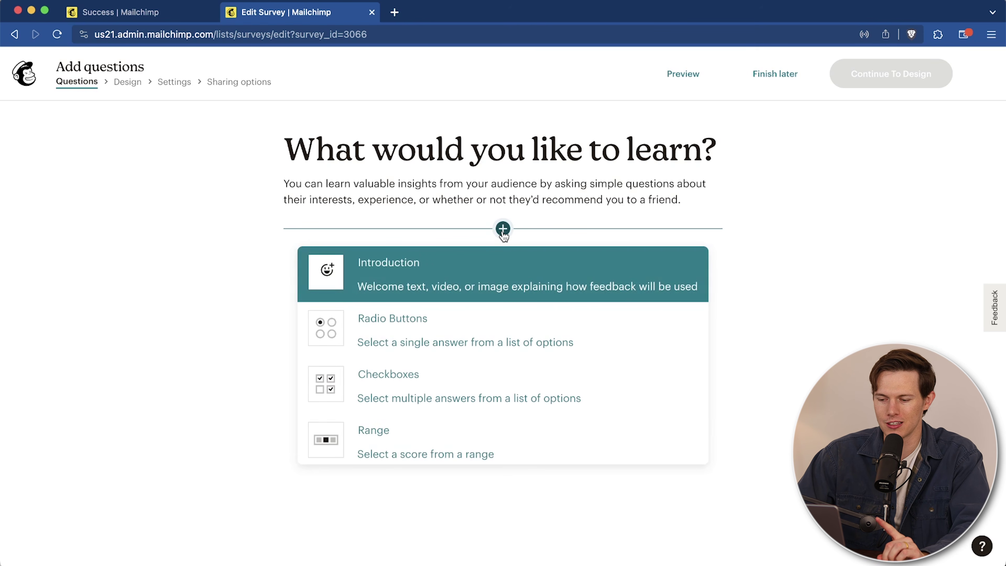
left_click(503, 234)
left_click(502, 232)
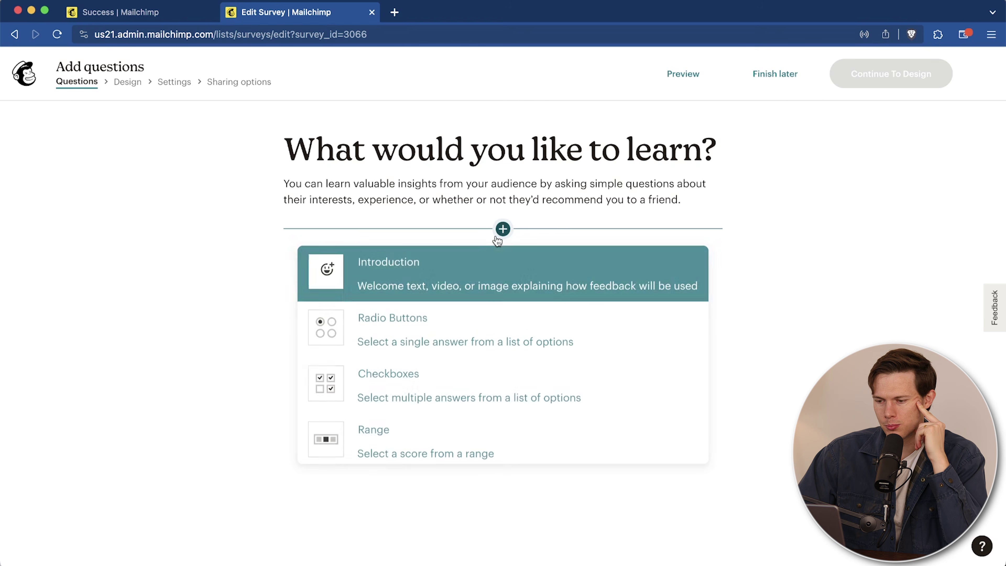
scroll(509, 289, "down", 5)
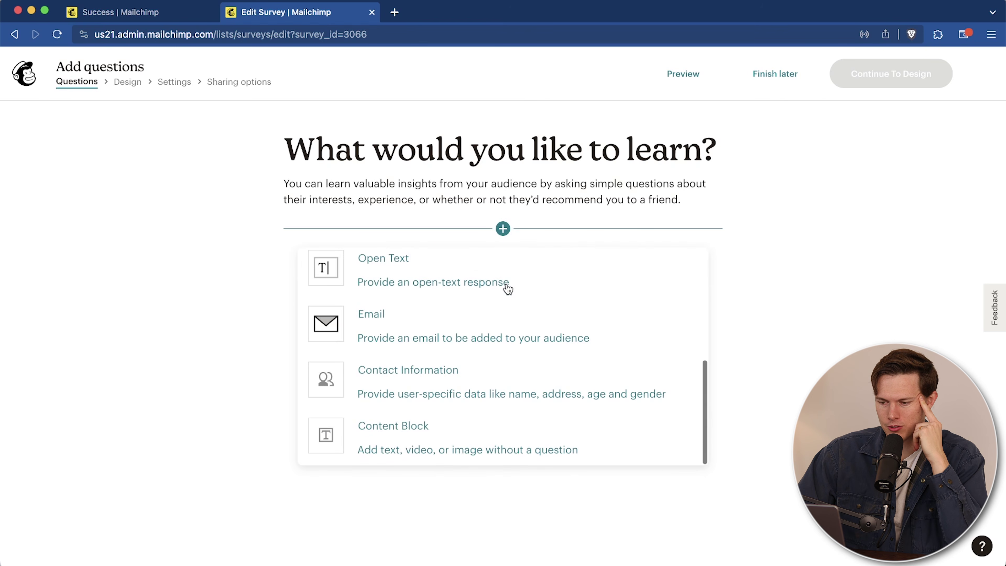
scroll(508, 289, "up", 5)
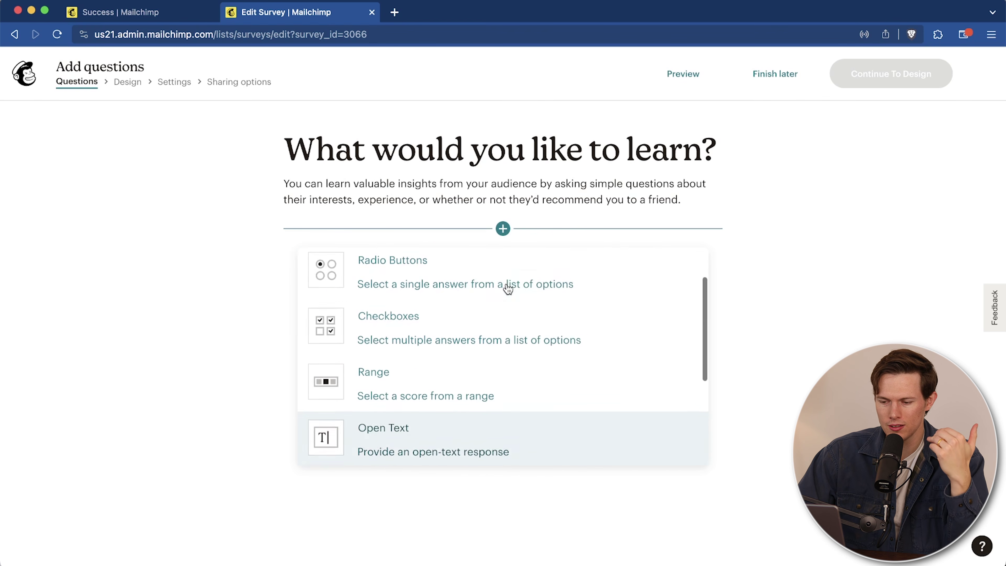
scroll(508, 289, "down", 3)
scroll(507, 288, "down", 2)
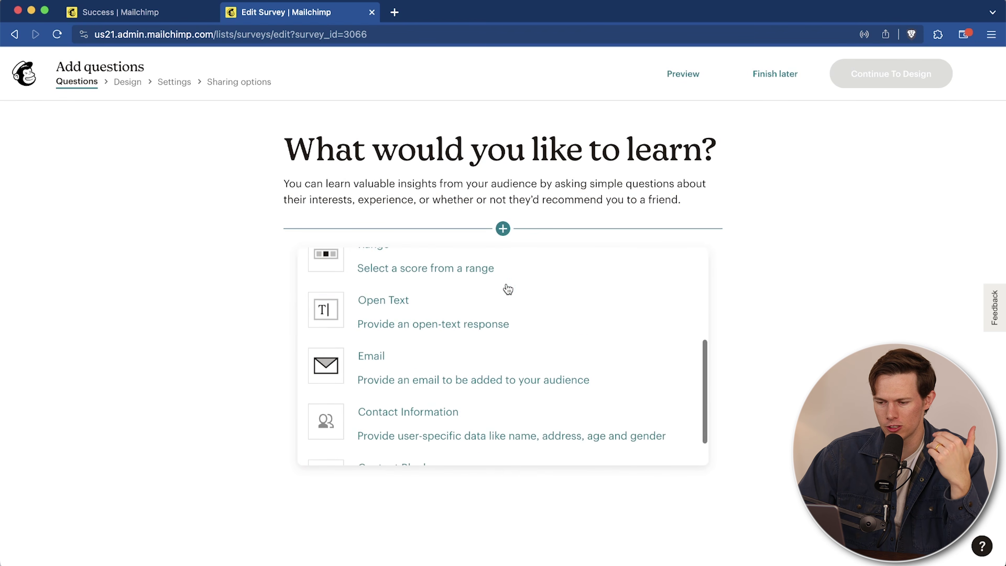
left_click(487, 309)
Step: Enter 'What is your name?' as the first question's text
left_click(361, 203)
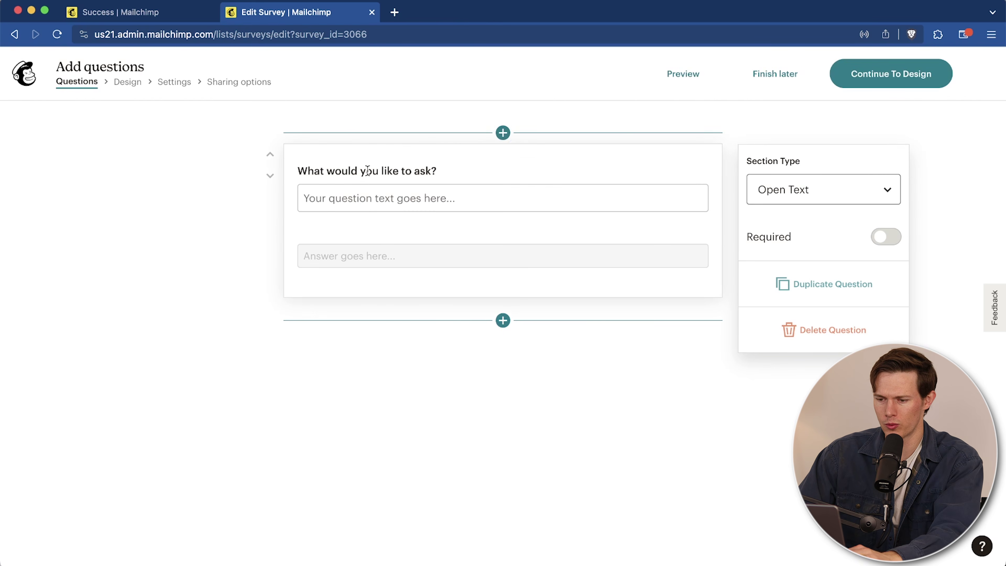
type("W")
type("hati")
type("is your name?")
left_click(424, 263)
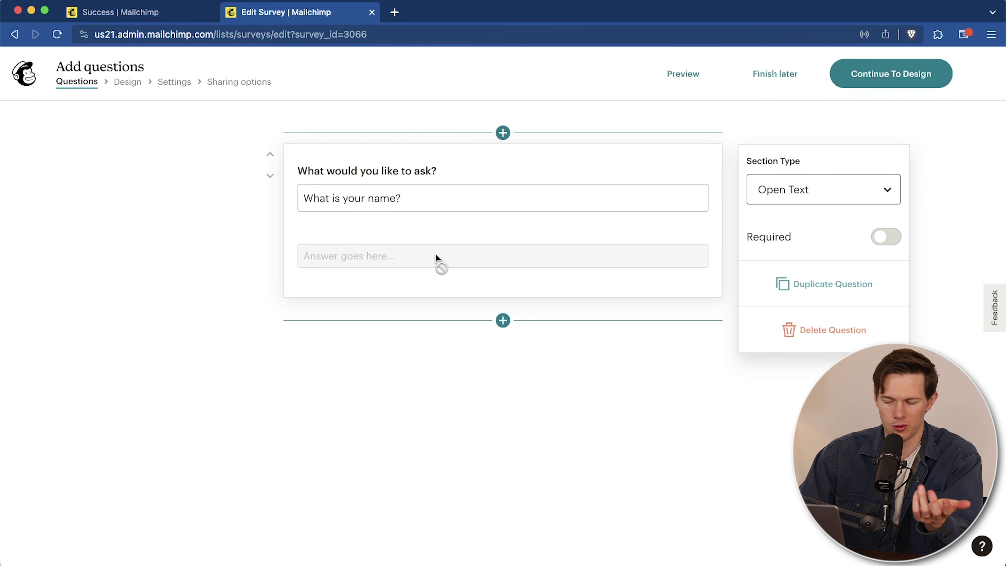
left_click(502, 321)
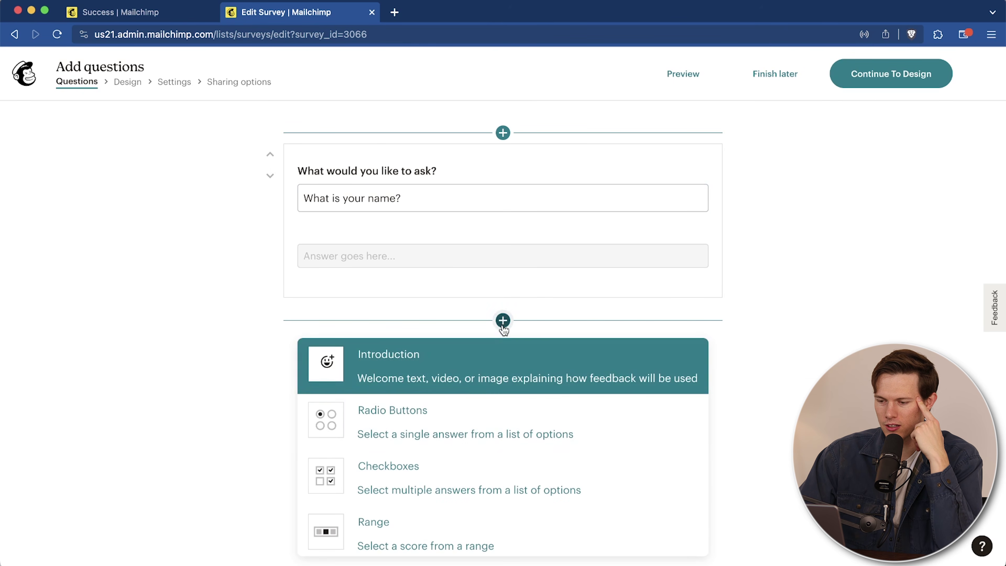
Step: Add a Radio Buttons question asking 'Would You Buy An Energy Drink with Zero Sugar?'
left_click(497, 435)
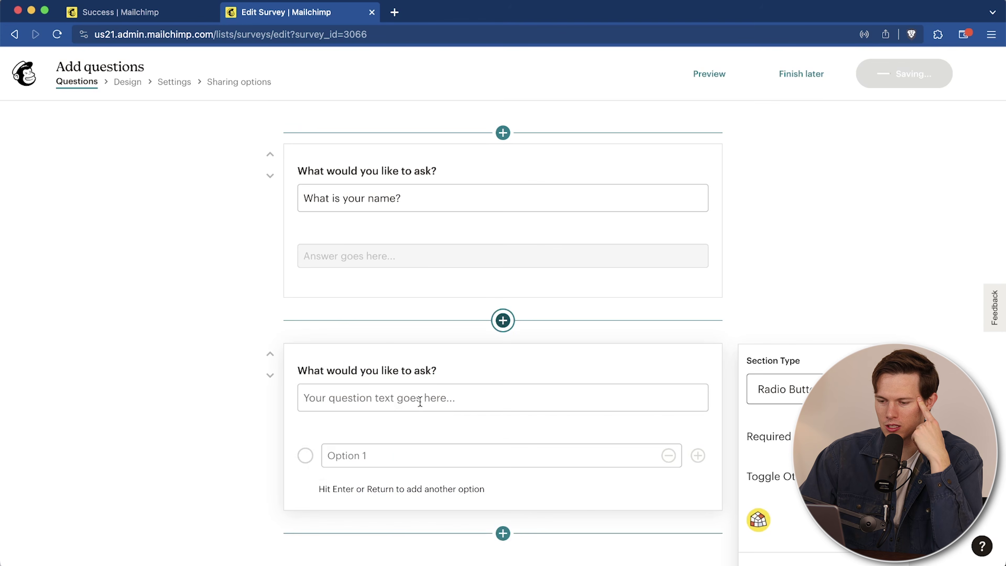
left_click(388, 397)
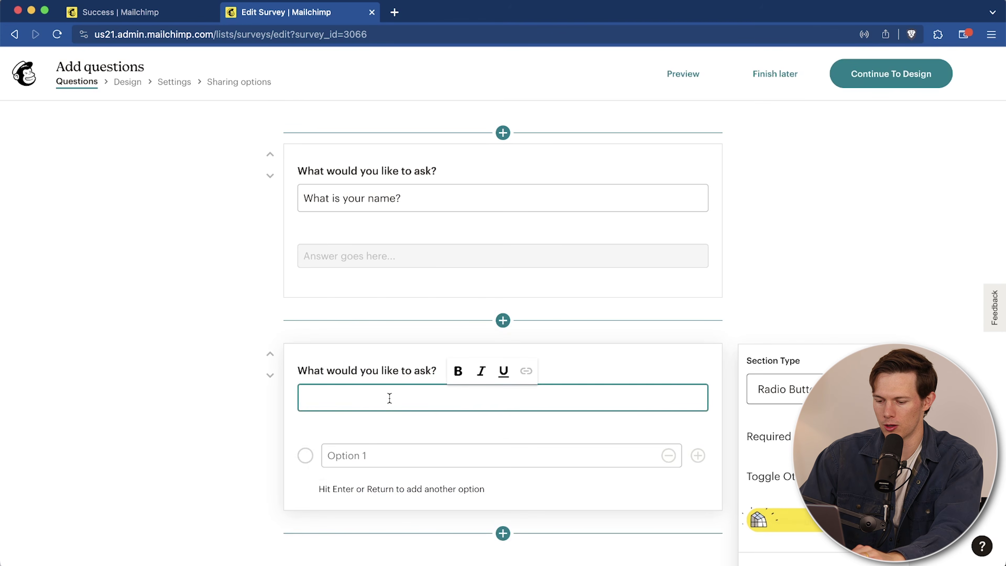
type("Would You Buy A")
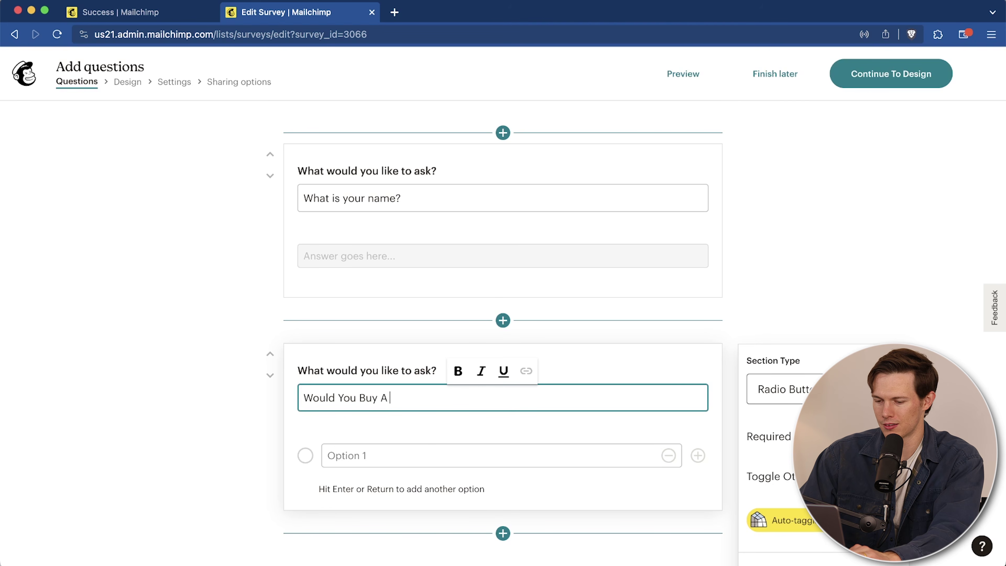
type("N")
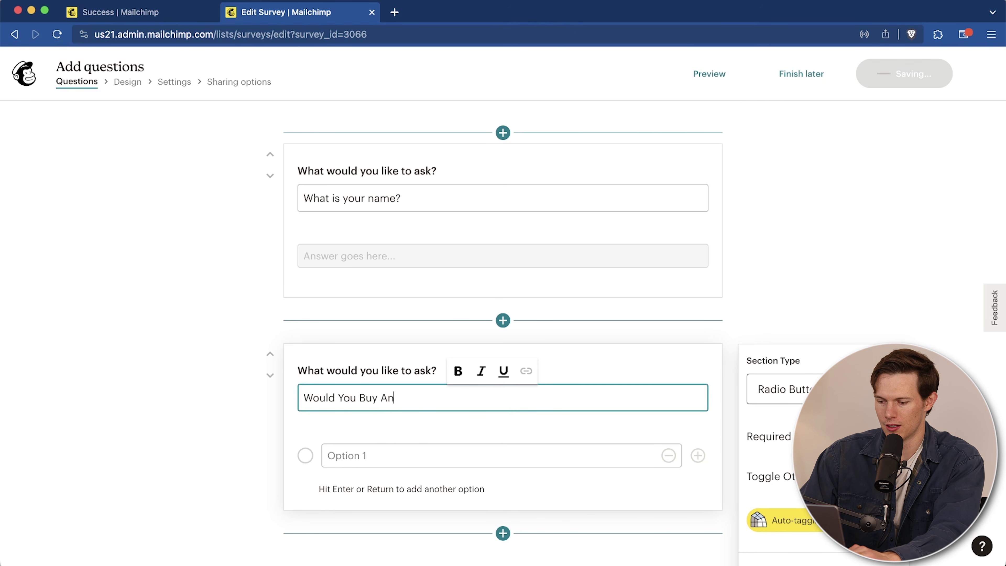
type(" Energy Drink with Zero Sugar?")
Step: Fill in the answer options Yes, No and Maybe
left_click(429, 461)
type("Yes")
left_click(697, 454)
left_click(488, 491)
type("No")
left_click(697, 492)
type("Maybe")
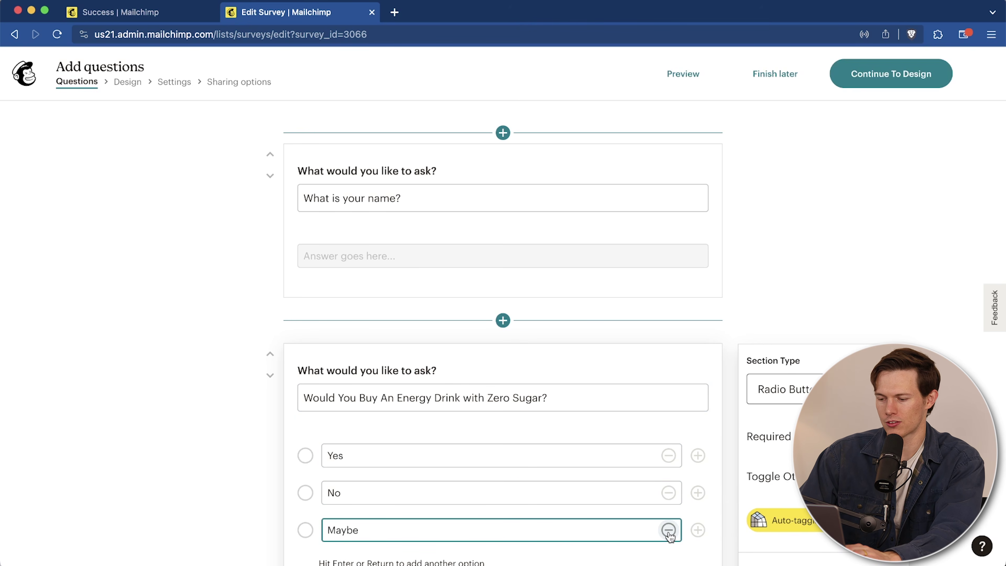
scroll(536, 396, "down", 3)
Step: Add a Checkboxes question to the survey, keeping its type as Checkboxes
left_click(503, 514)
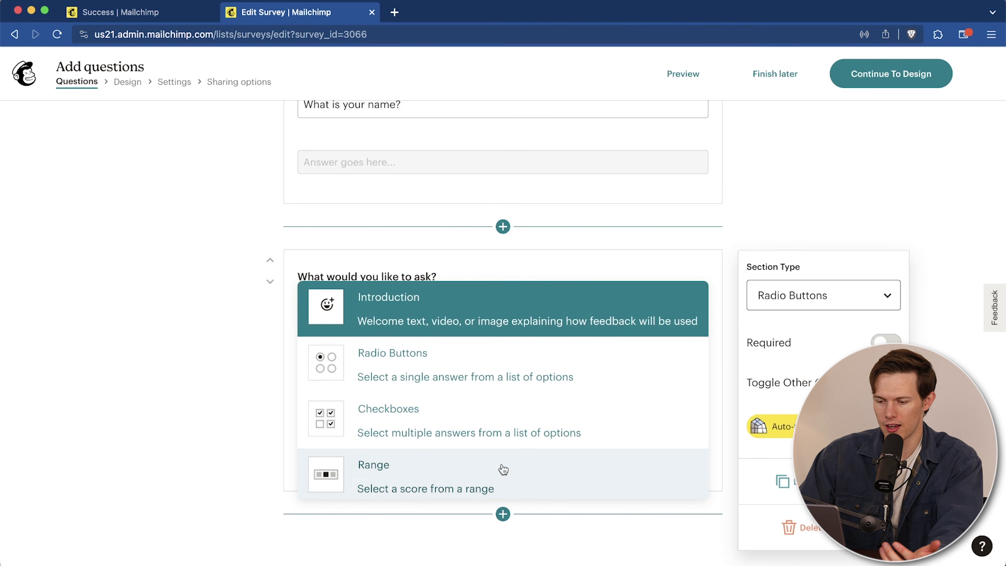
scroll(502, 470, "down", 5)
scroll(503, 469, "down", 1)
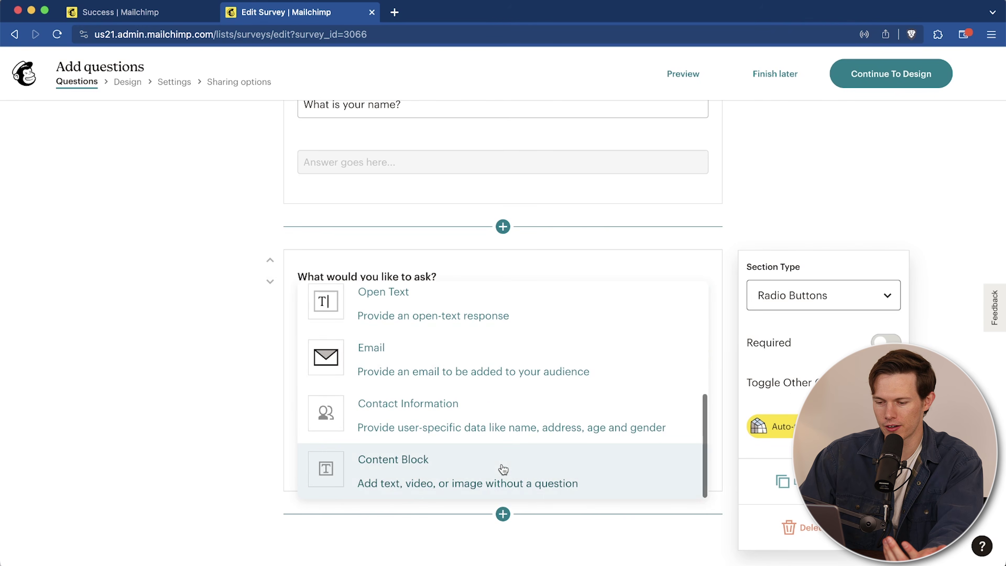
scroll(503, 469, "up", 5)
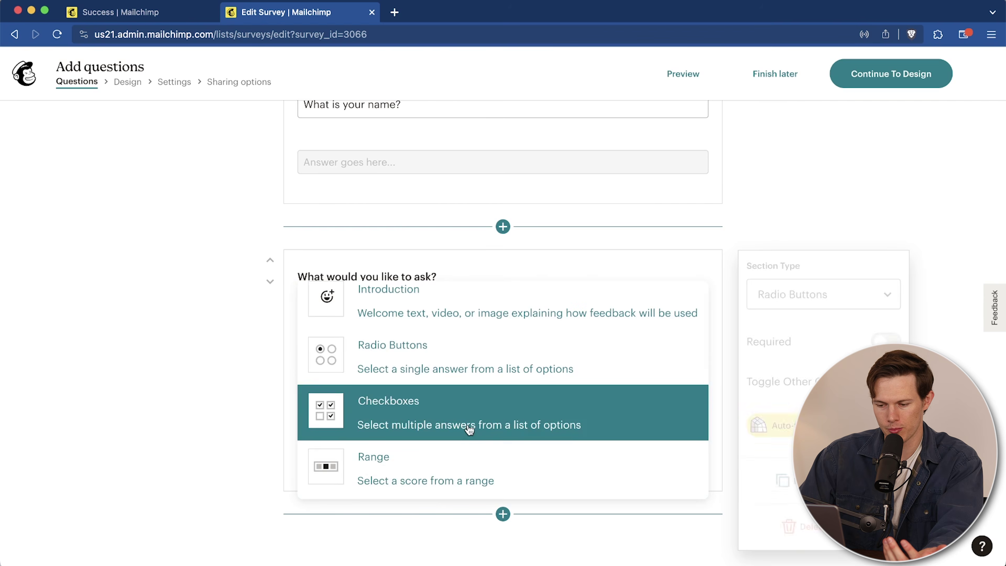
left_click(428, 423)
scroll(392, 471, "down", 5)
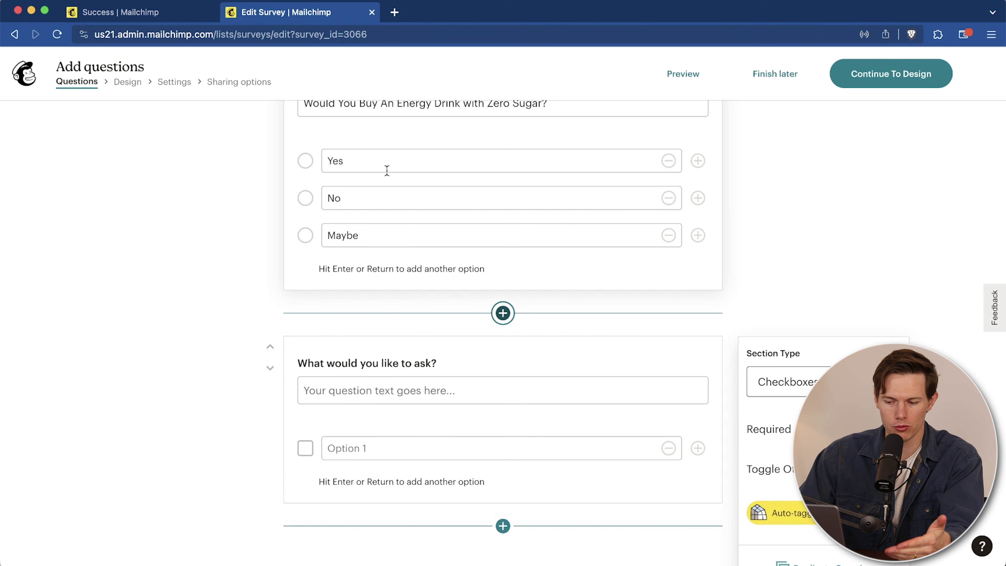
scroll(389, 418, "down", 2)
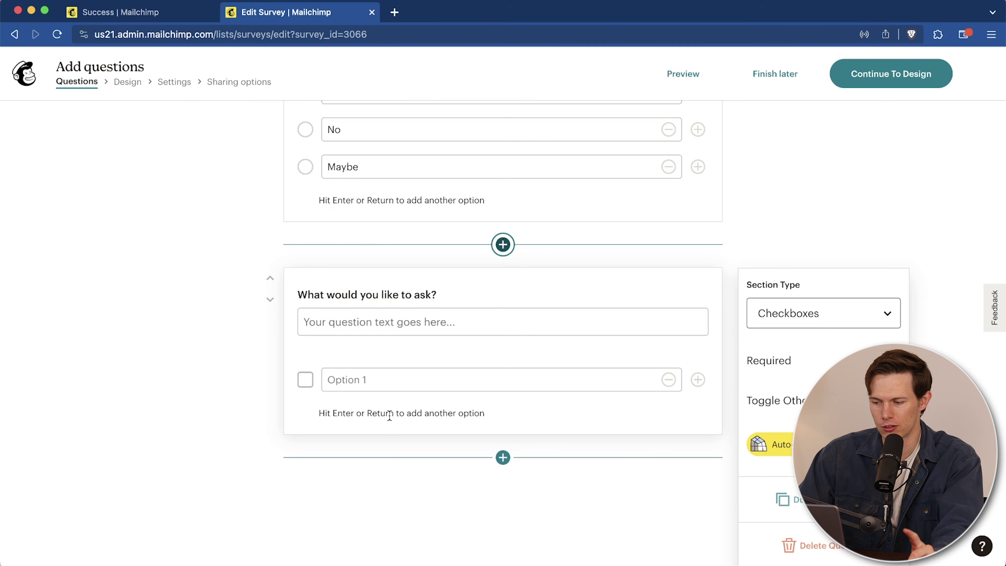
left_click(851, 318)
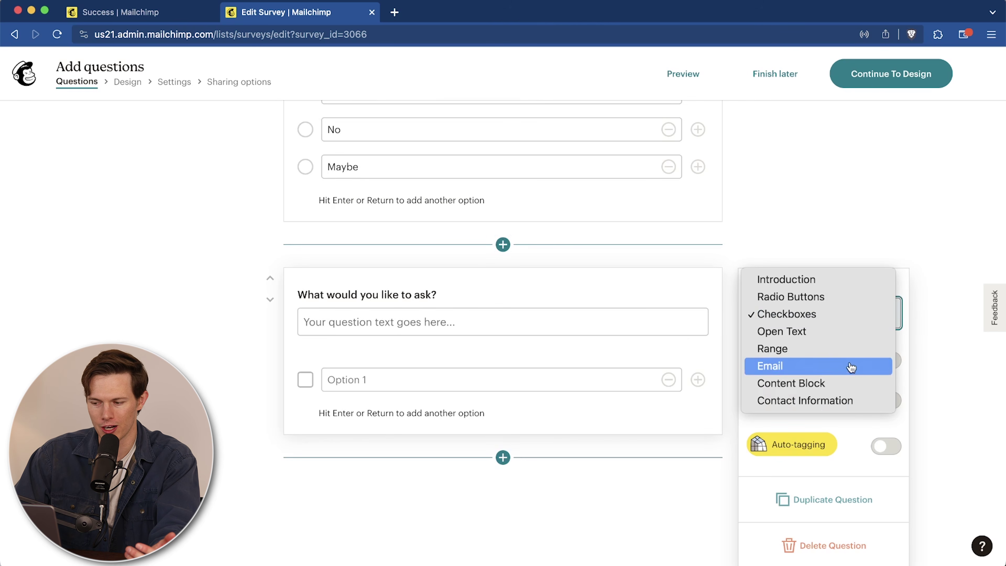
left_click(904, 326)
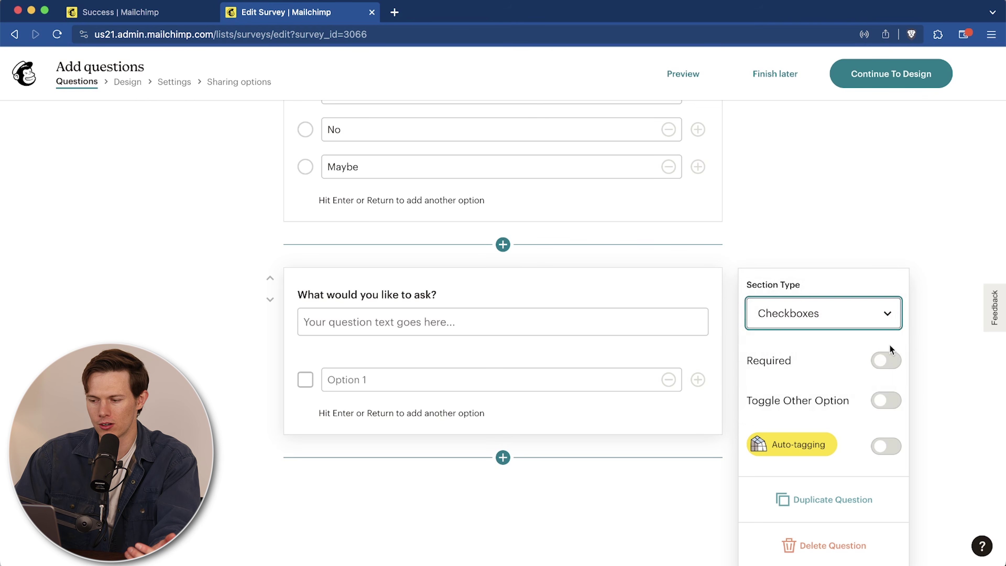
Step: Leave the checkbox question optional and switch on the Other option and auto-tagging
left_click(886, 361)
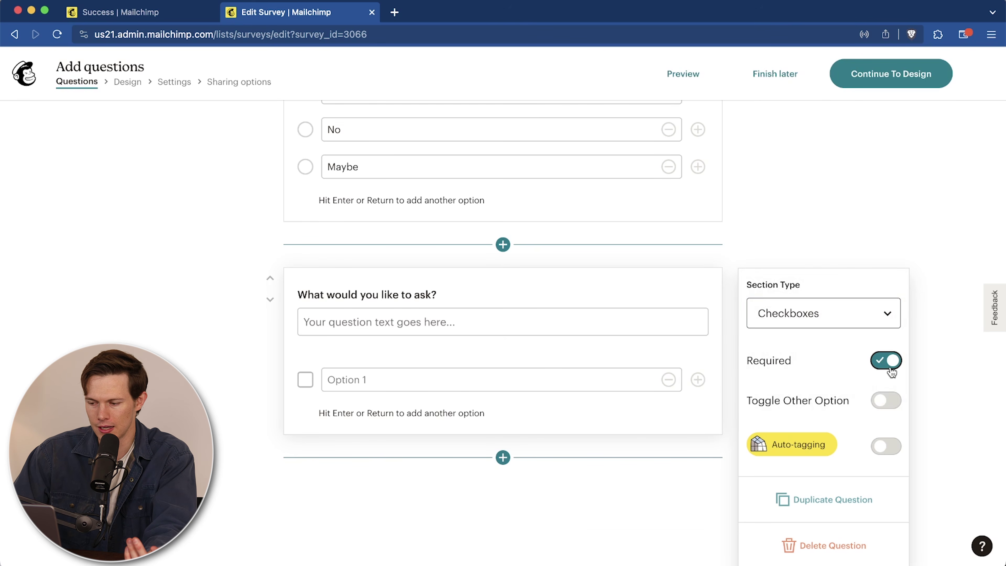
left_click(889, 366)
left_click(889, 404)
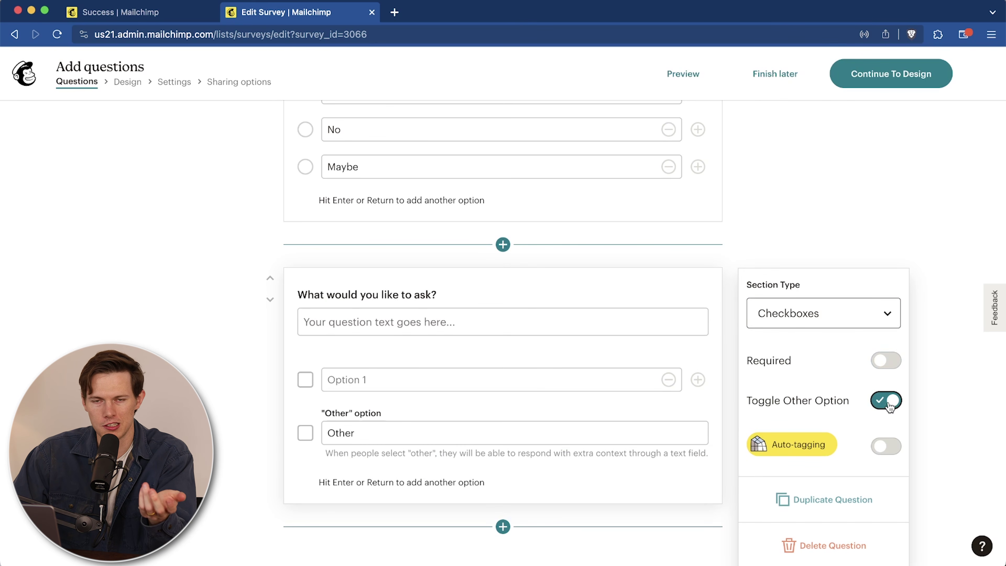
mouse_move(757, 444)
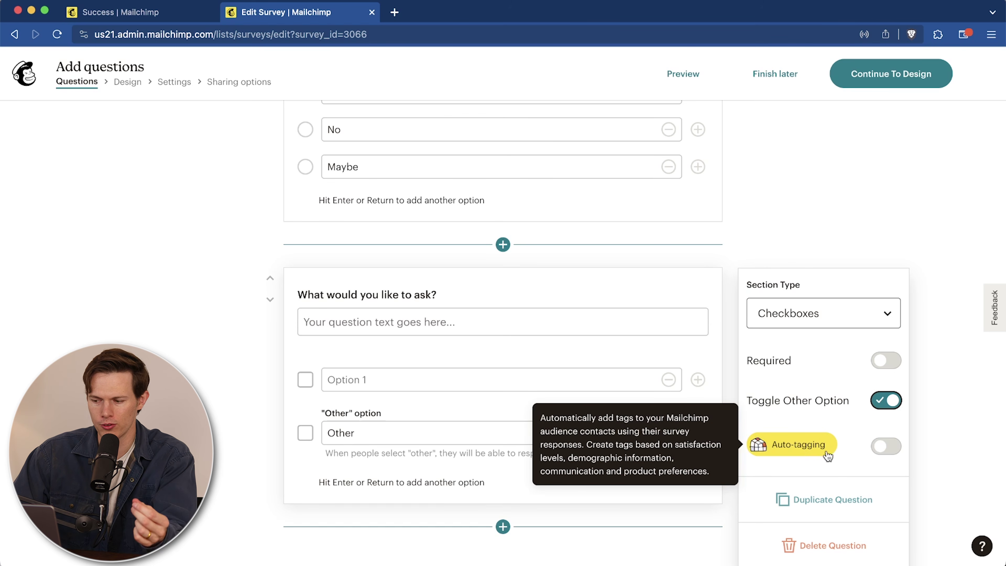
left_click(885, 445)
scroll(818, 449, "down", 2)
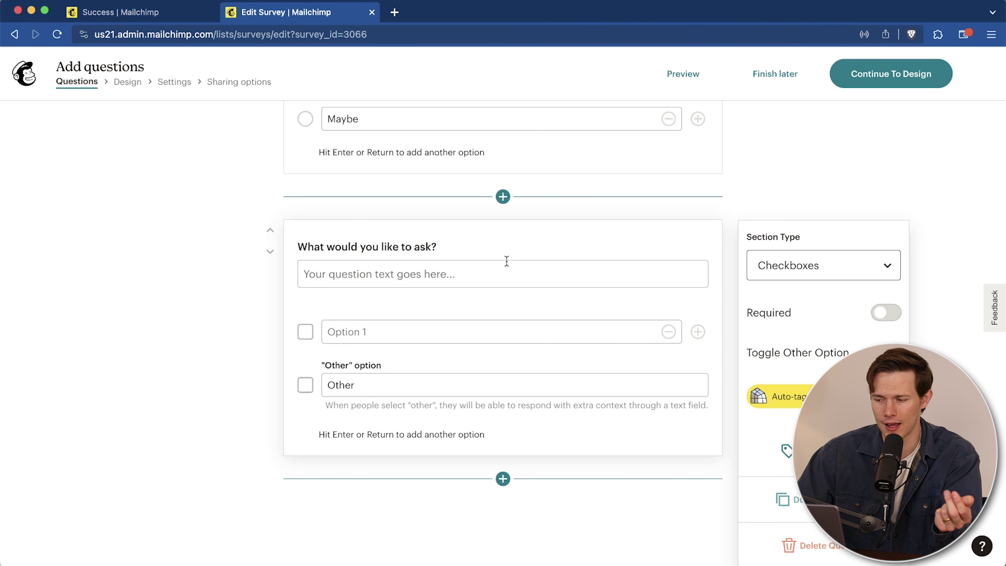
scroll(748, 228, "up", 10)
scroll(748, 228, "down", 10)
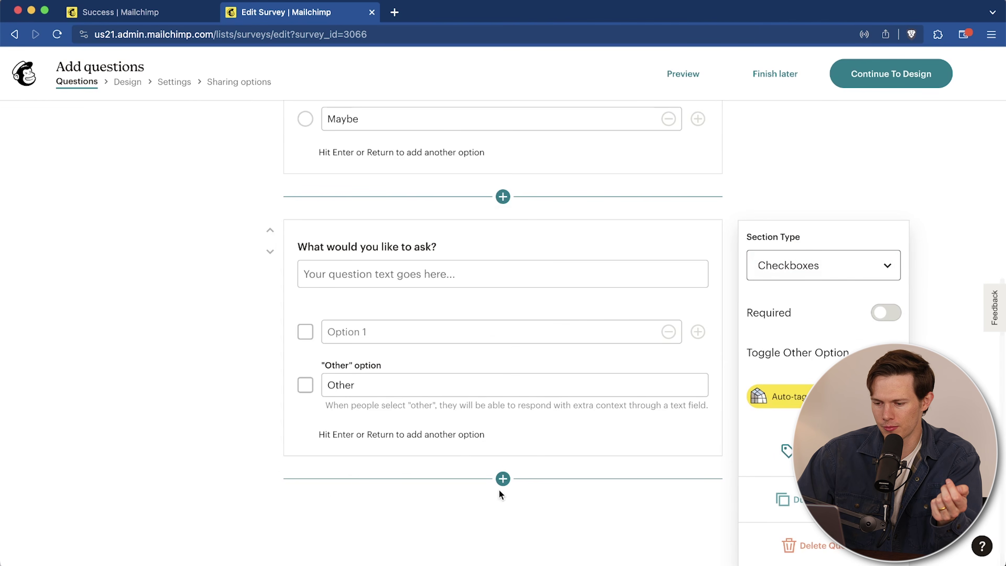
Step: Add a Range question below the checkbox question
left_click(503, 478)
scroll(504, 428, "down", 3)
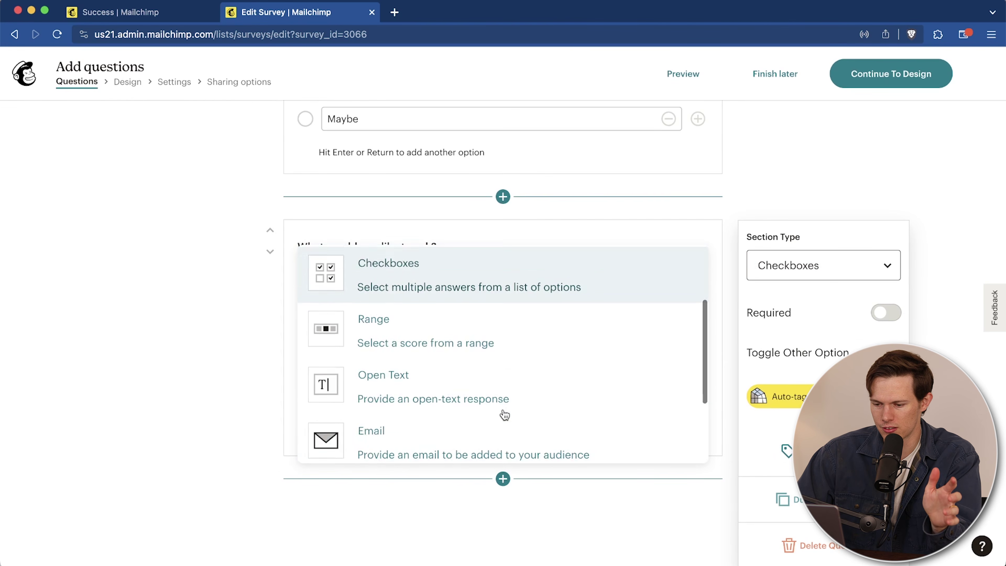
scroll(499, 357, "down", 1)
left_click(481, 297)
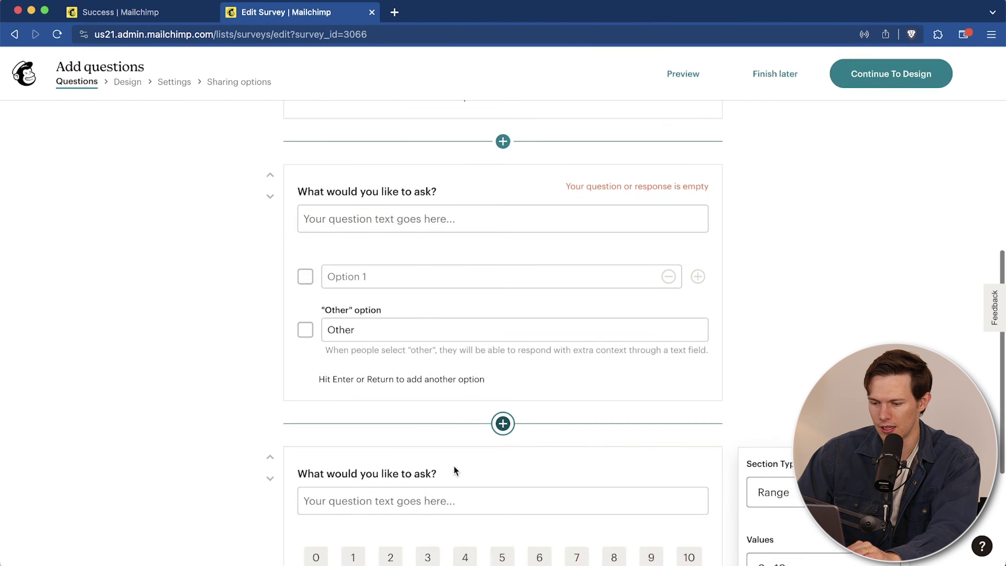
Step: Enter 'How much do you like pizza' as the Range question, then continue to the design step
left_click(369, 317)
type("How much do you like pizza")
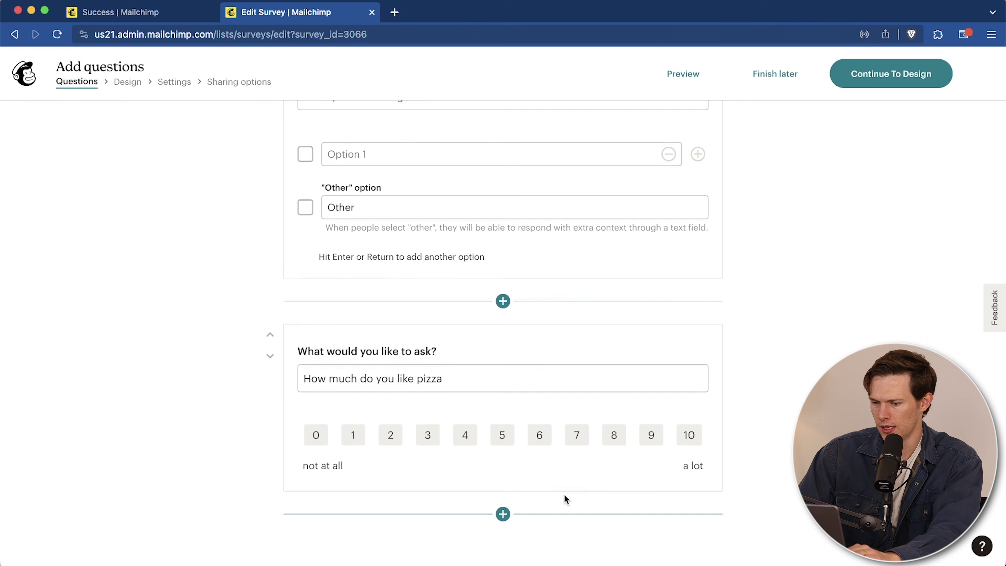
scroll(565, 495, "up", 10)
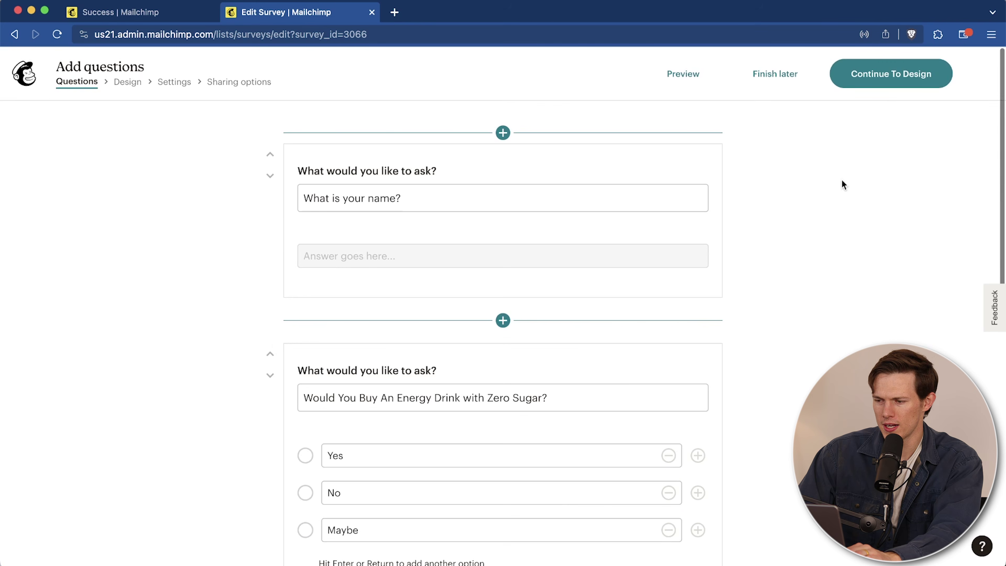
left_click(896, 84)
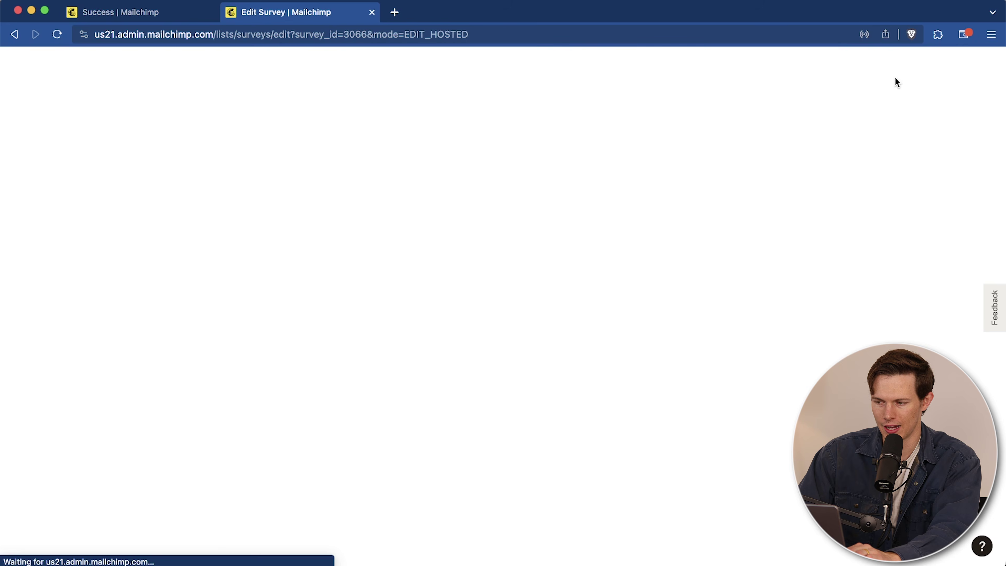
Step: Upload the Santrel logo to the survey branding and turn off the Mailchimp badge
scroll(424, 252, "down", 3)
scroll(390, 218, "up", 2)
scroll(416, 112, "up", 1)
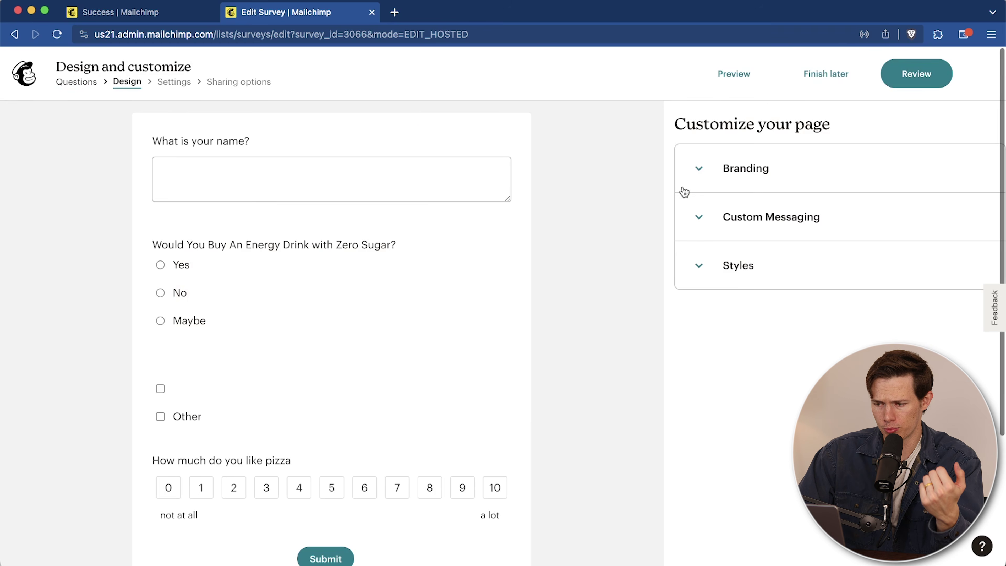
left_click(705, 174)
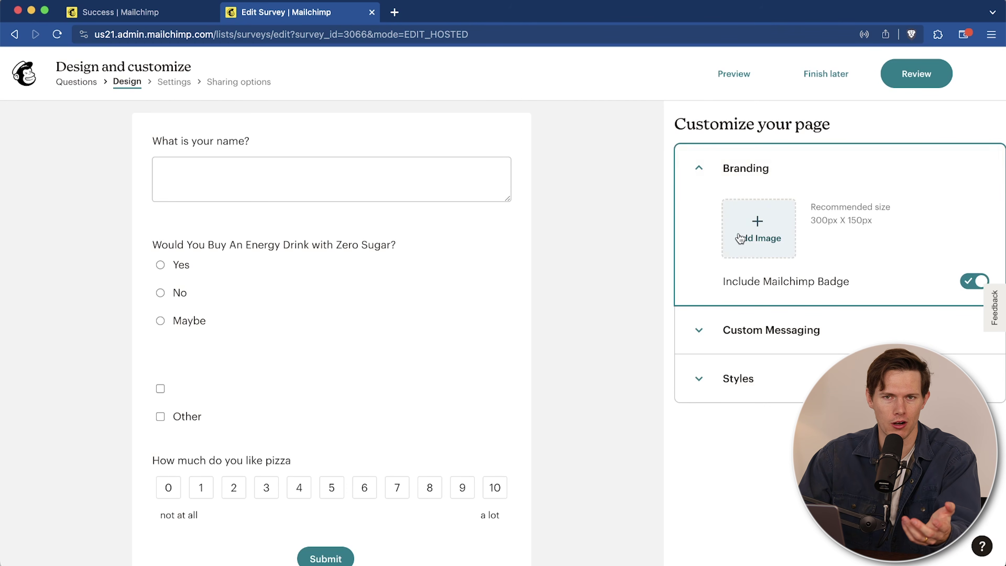
left_click(763, 233)
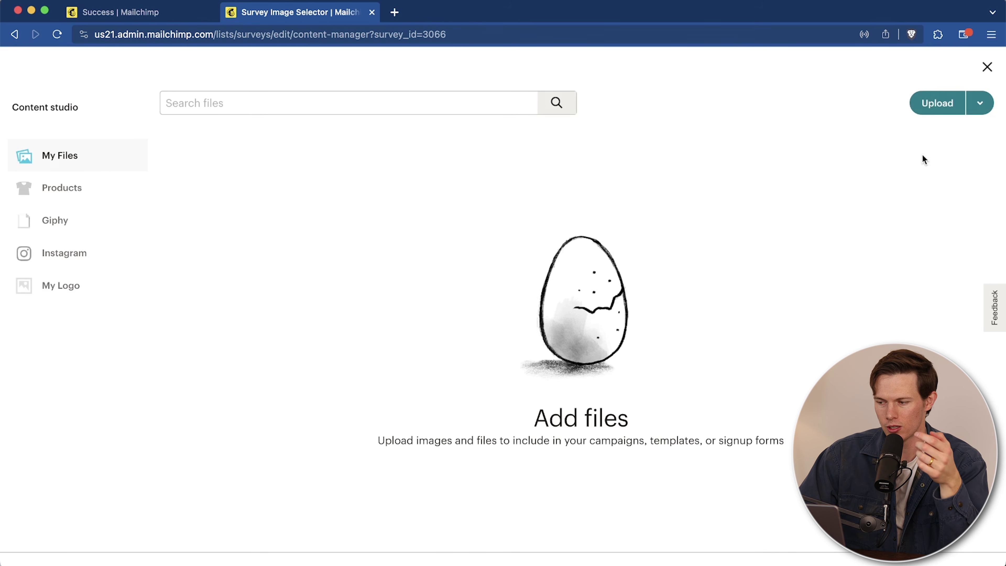
left_click(937, 104)
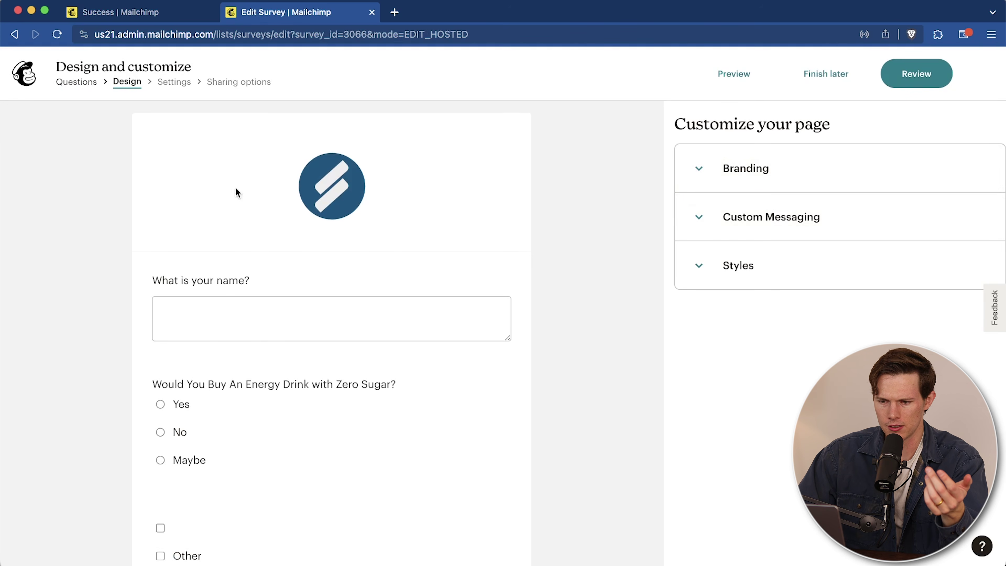
left_click(694, 179)
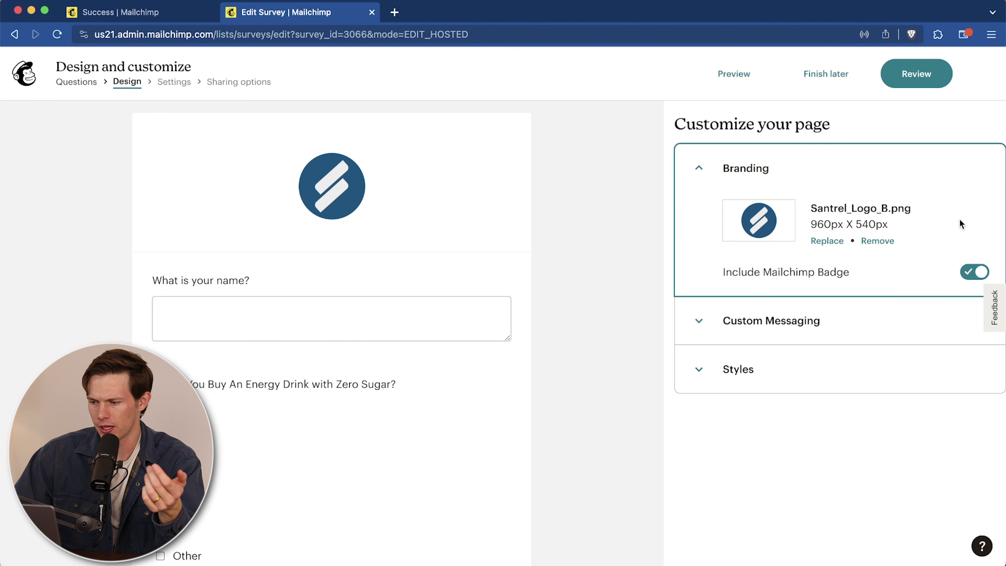
left_click(975, 274)
scroll(537, 336, "down", 6)
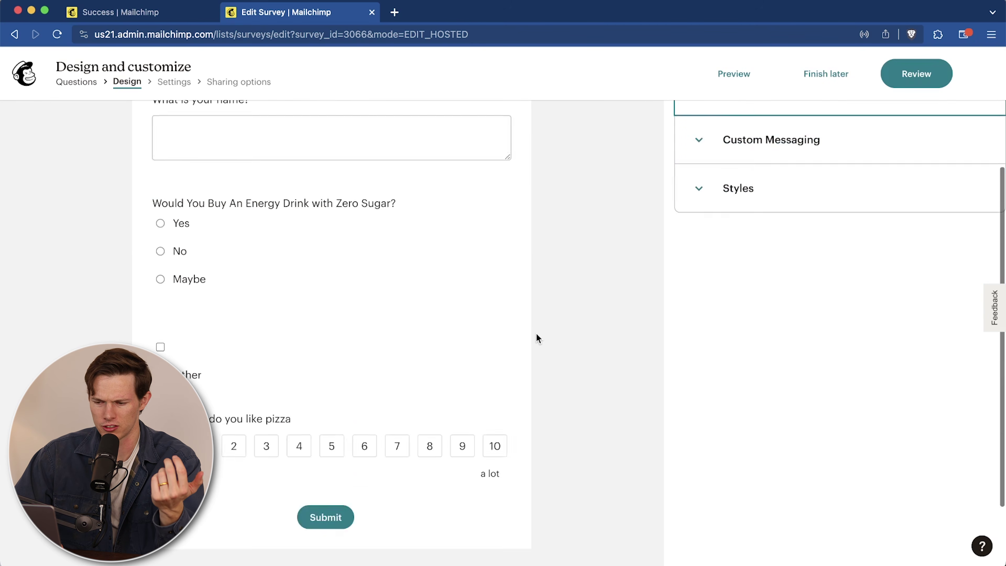
scroll(537, 337, "up", 6)
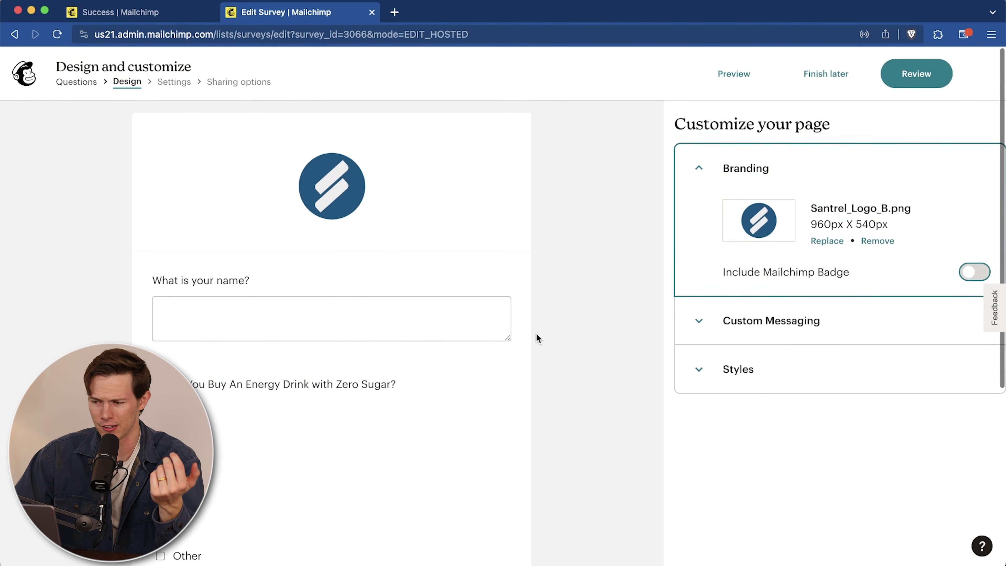
Step: Set the survey title to Welcome Survey and the submit button label to 'Send it!'
left_click(699, 330)
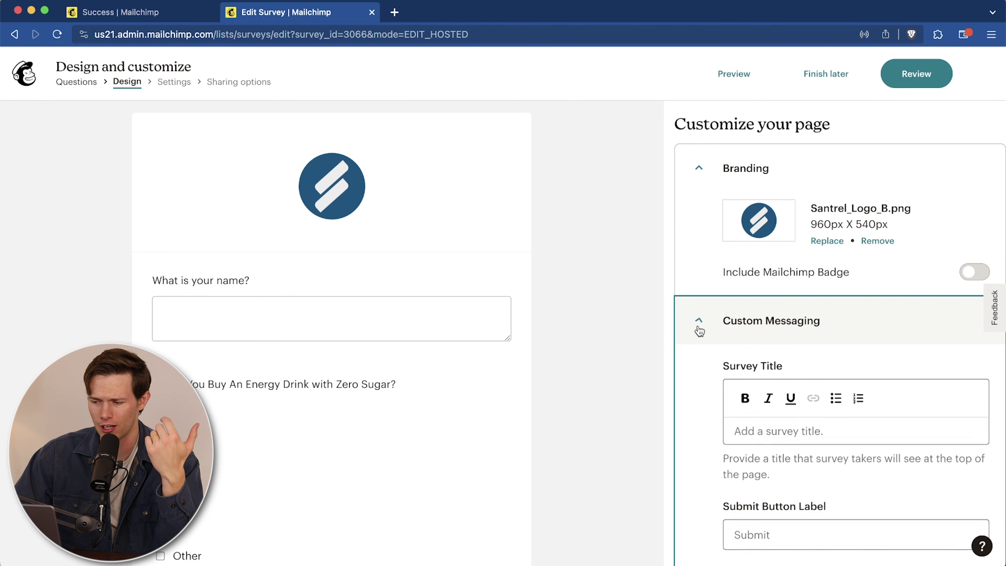
scroll(699, 330, "down", 3)
left_click(765, 305)
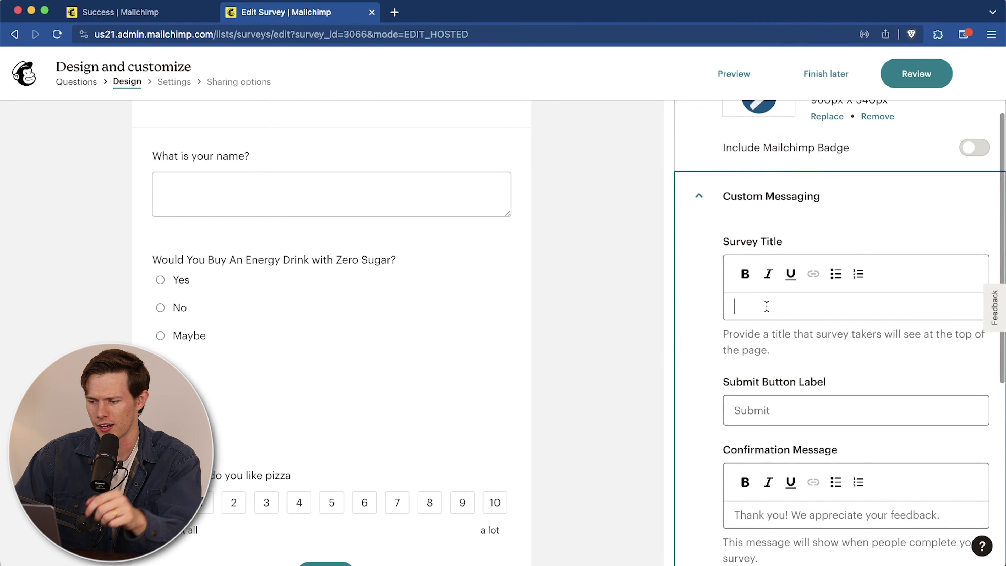
type("Webs")
key("BackSpace")
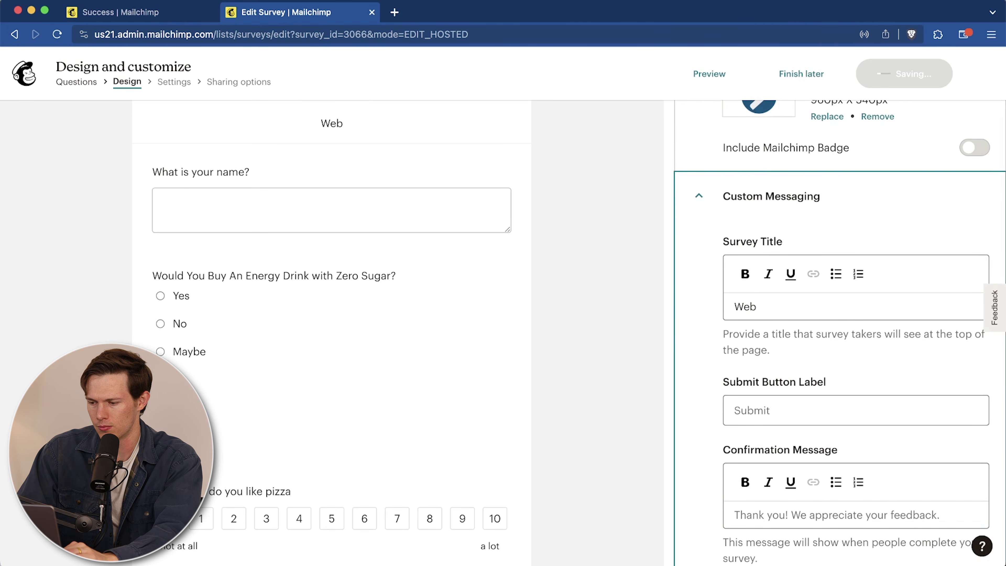
left_click(818, 279)
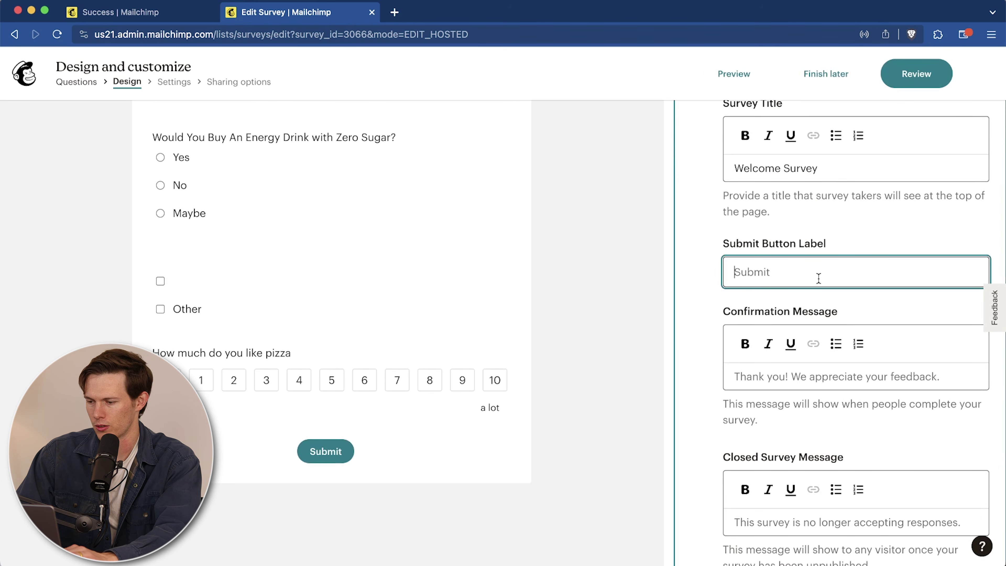
type("Send it!")
Step: Look over the confirmation message and colour style options, then continue to the settings step
scroll(855, 374, "down", 1)
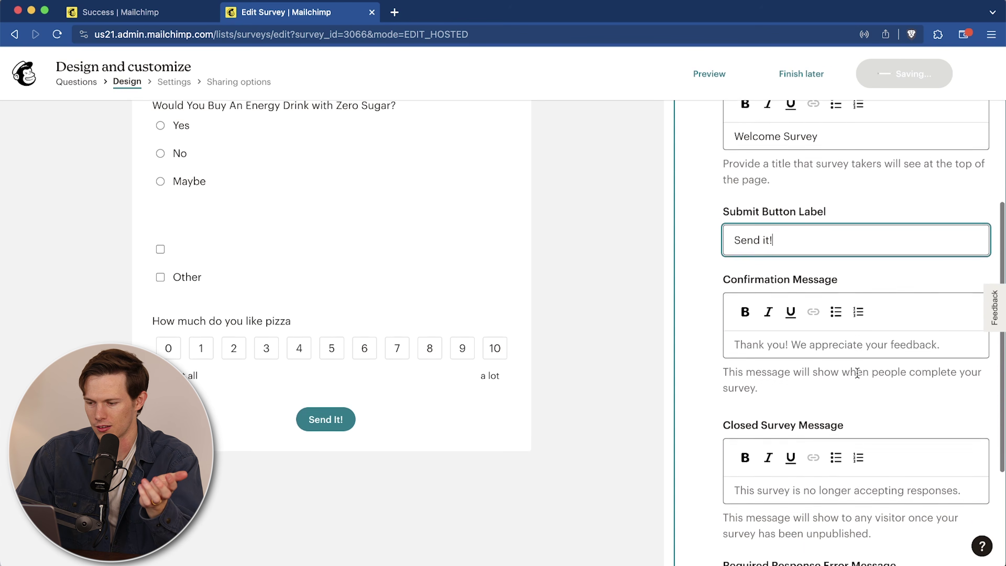
scroll(857, 372, "down", 2)
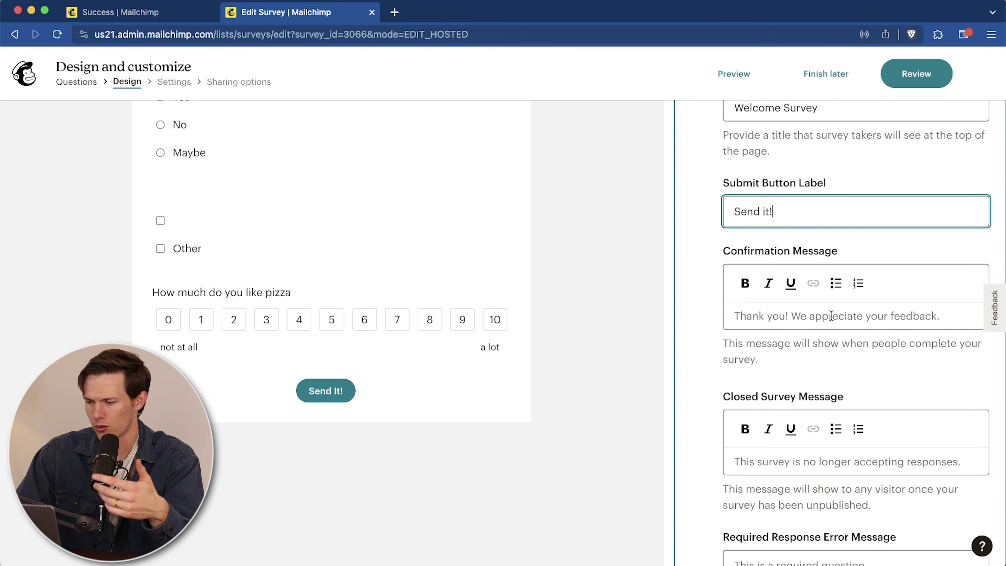
left_click(830, 316)
scroll(808, 317, "up", 10)
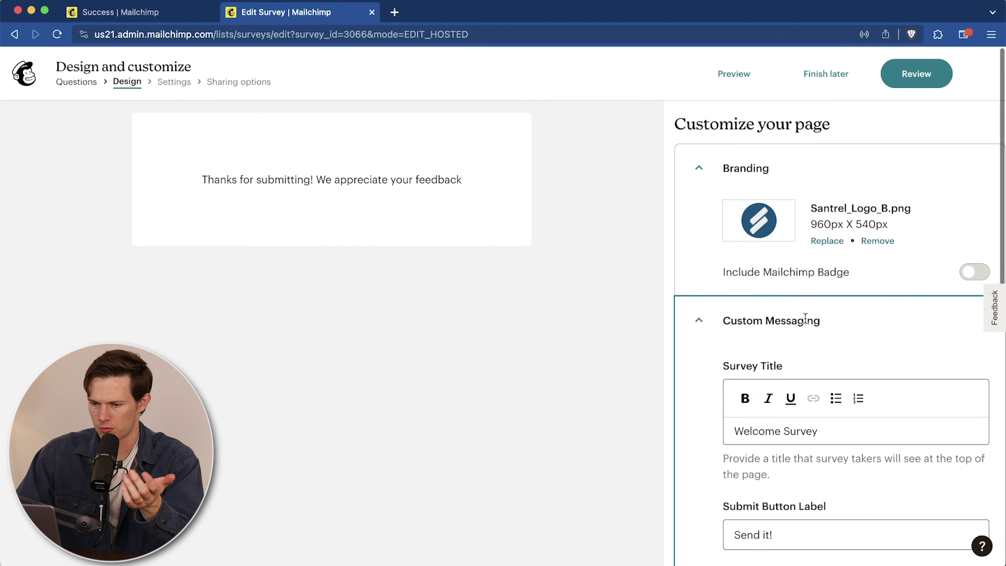
scroll(805, 318, "down", 10)
left_click(713, 542)
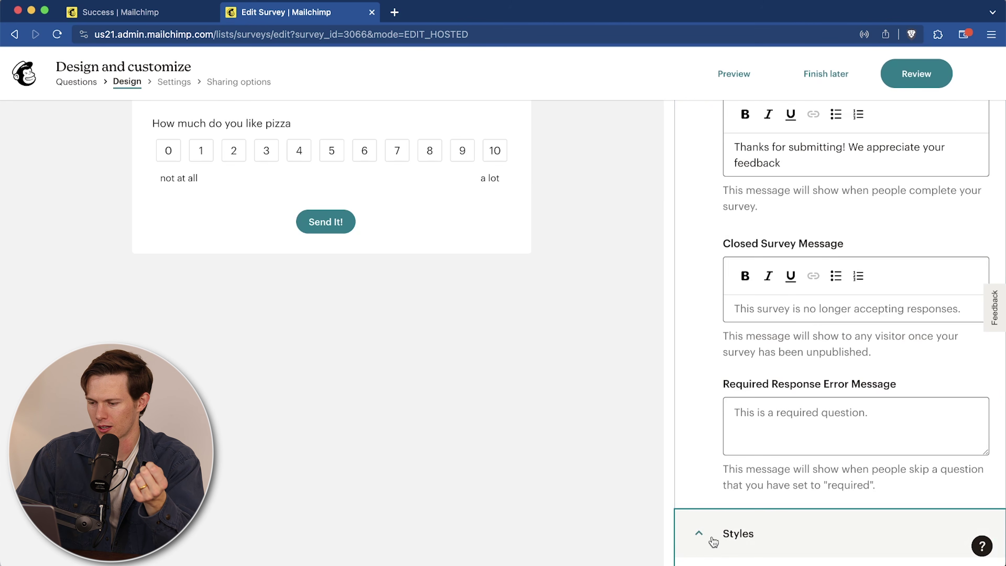
scroll(714, 381, "up", 10)
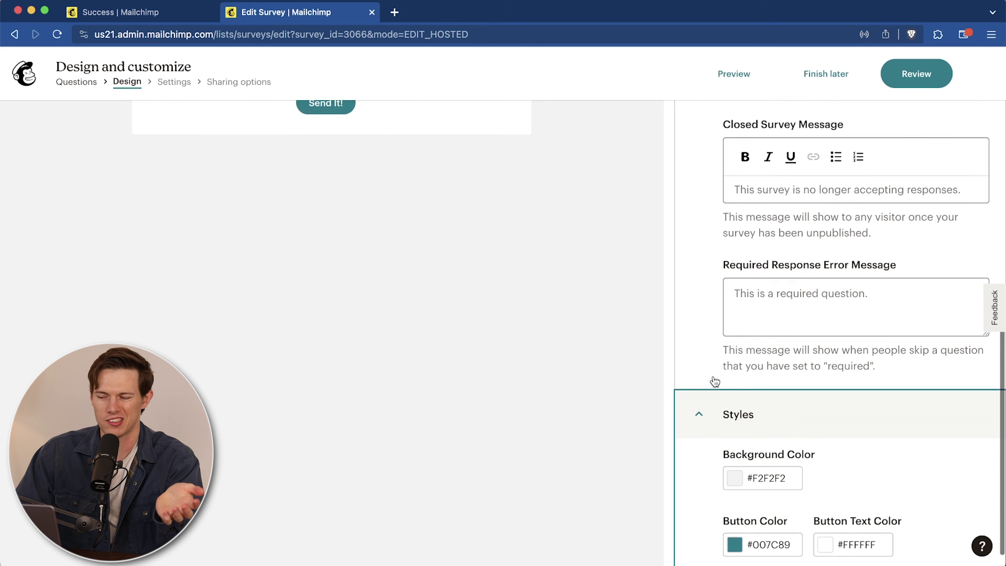
scroll(714, 381, "down", 10)
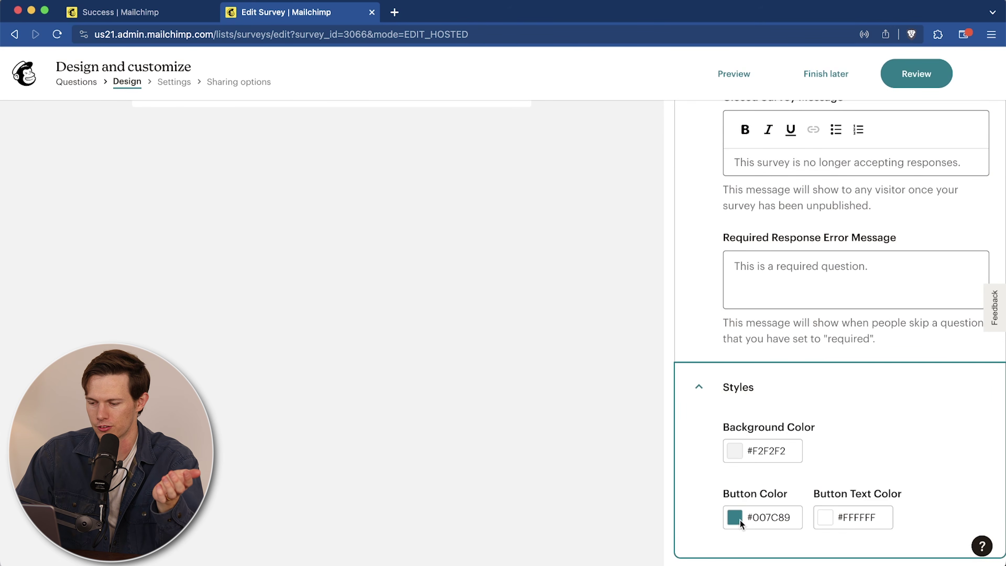
scroll(550, 267, "up", 10)
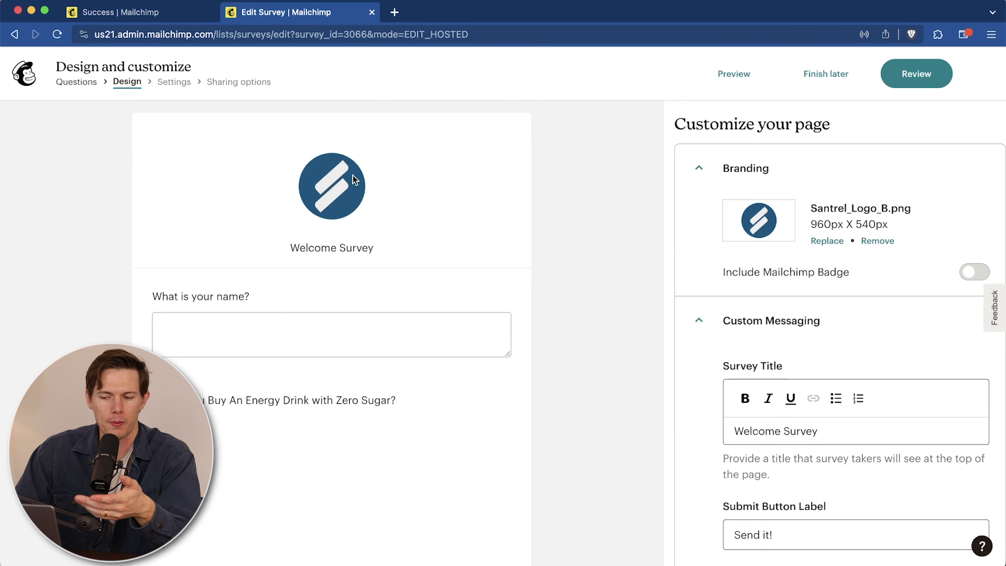
scroll(547, 298, "down", 10)
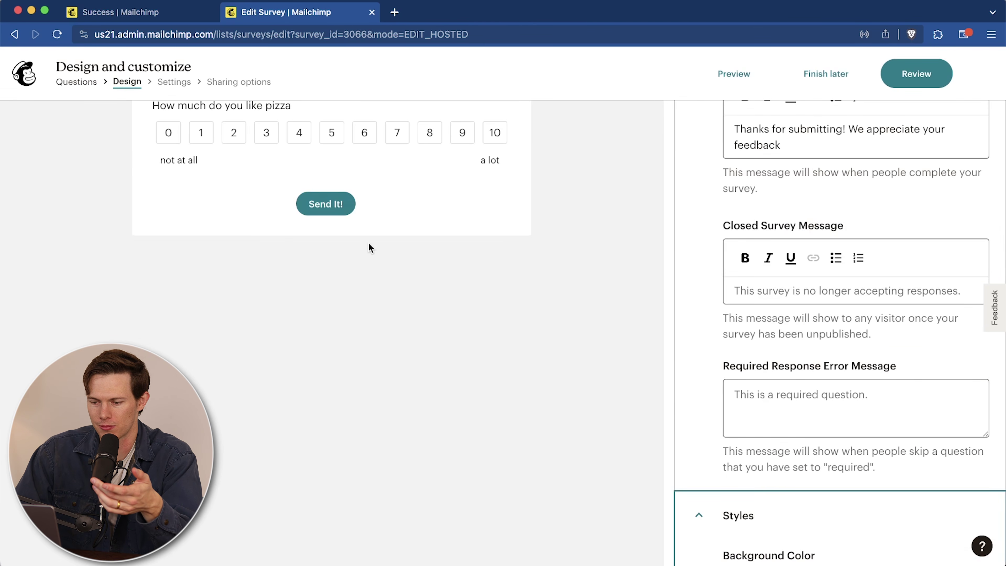
scroll(368, 243, "up", 10)
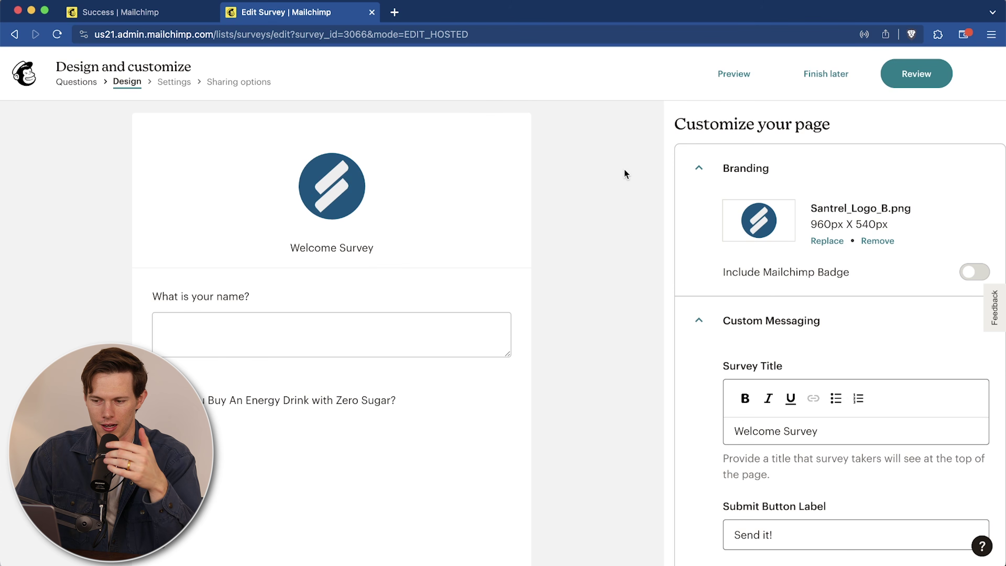
scroll(656, 238, "down", 1)
scroll(657, 233, "down", 10)
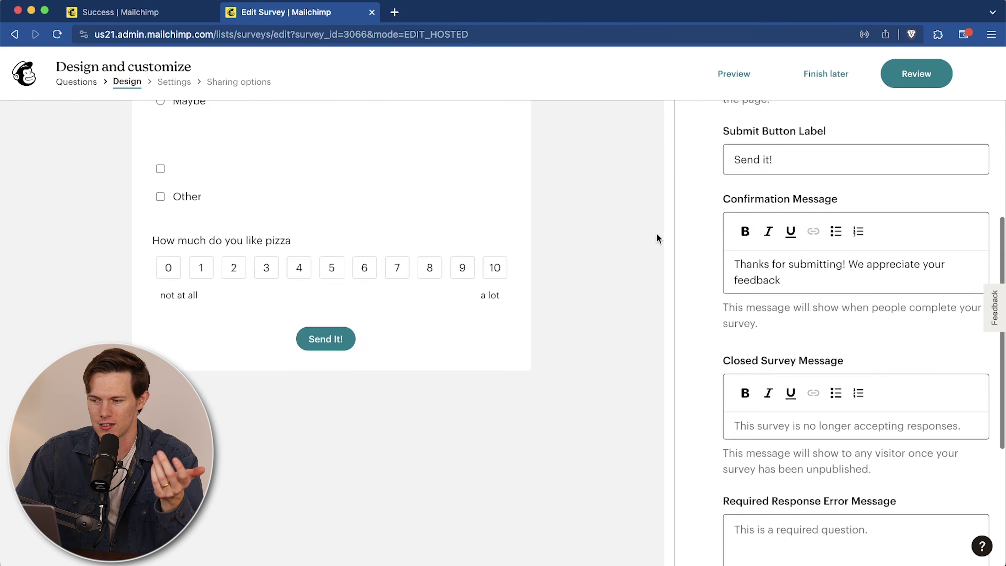
left_click(907, 84)
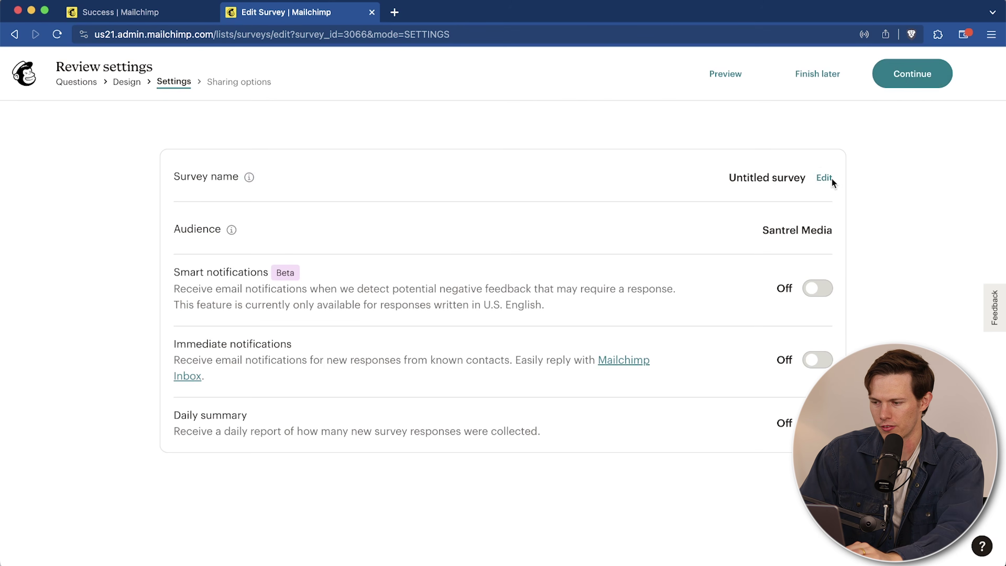
Step: Rename the survey to 'Welcome Survey'
left_click(824, 178)
triple_click(496, 303)
type("Welcome Survey")
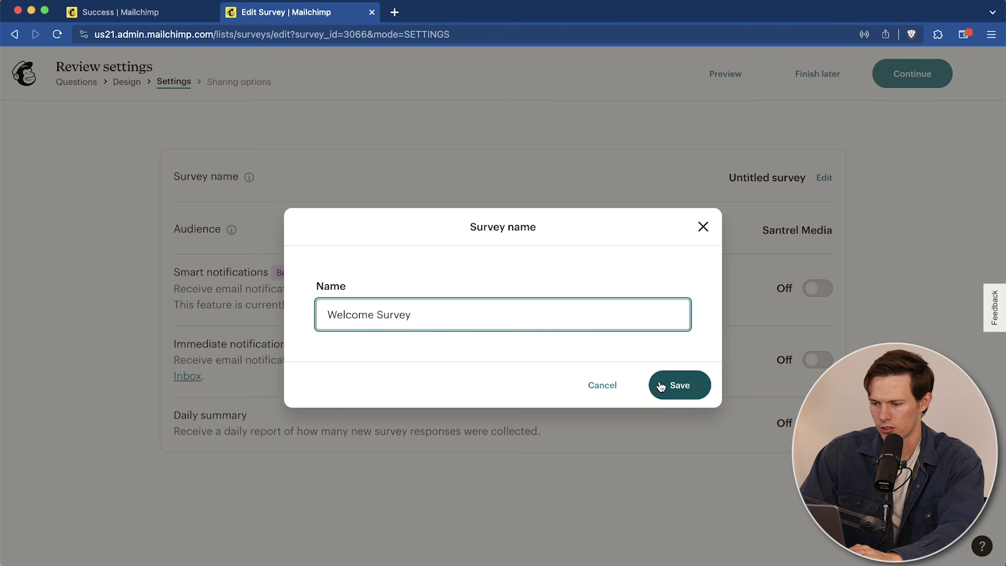
left_click(660, 387)
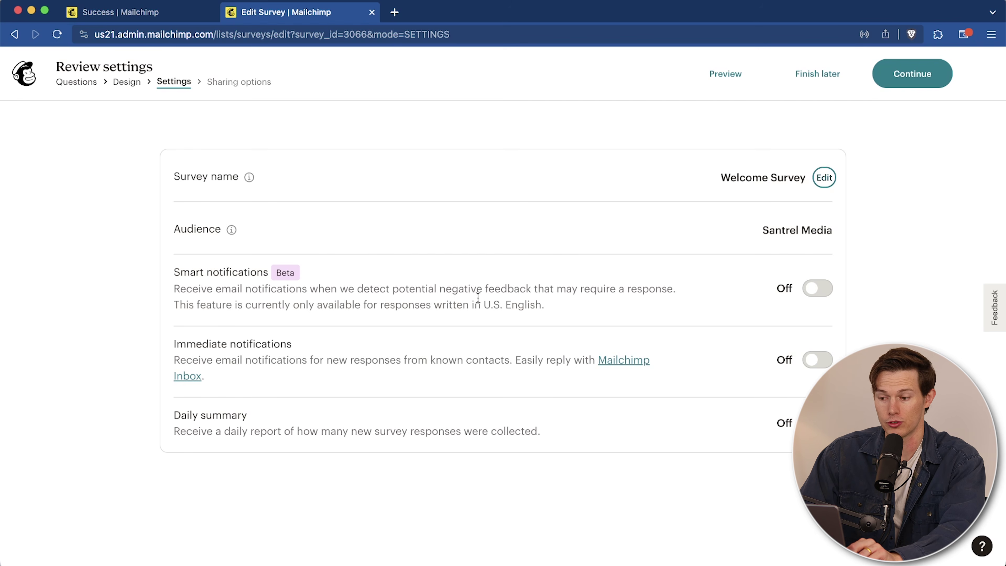
Step: Turn on smart notifications and the daily summary, then save the settings
left_click(816, 293)
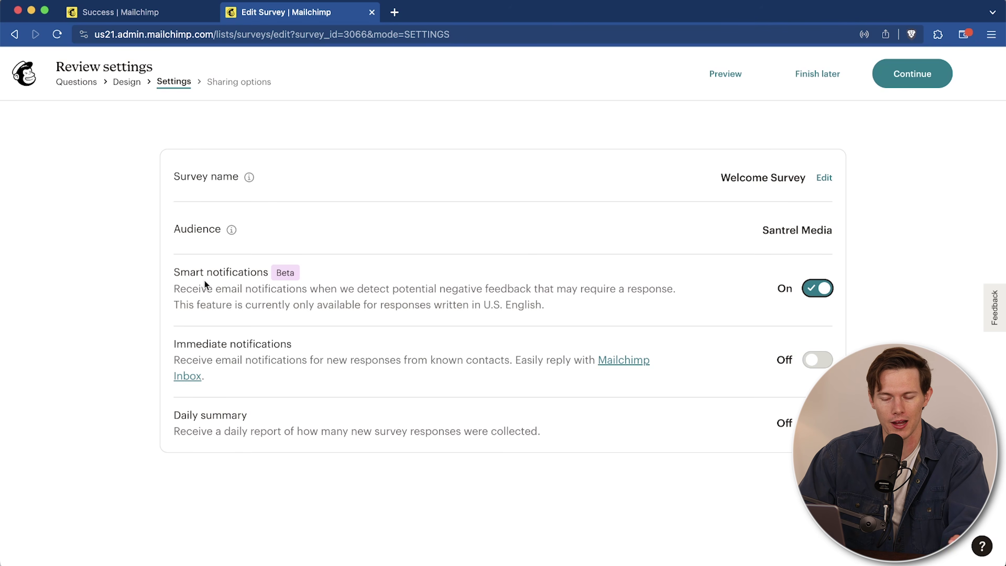
scroll(137, 396, "down", 1)
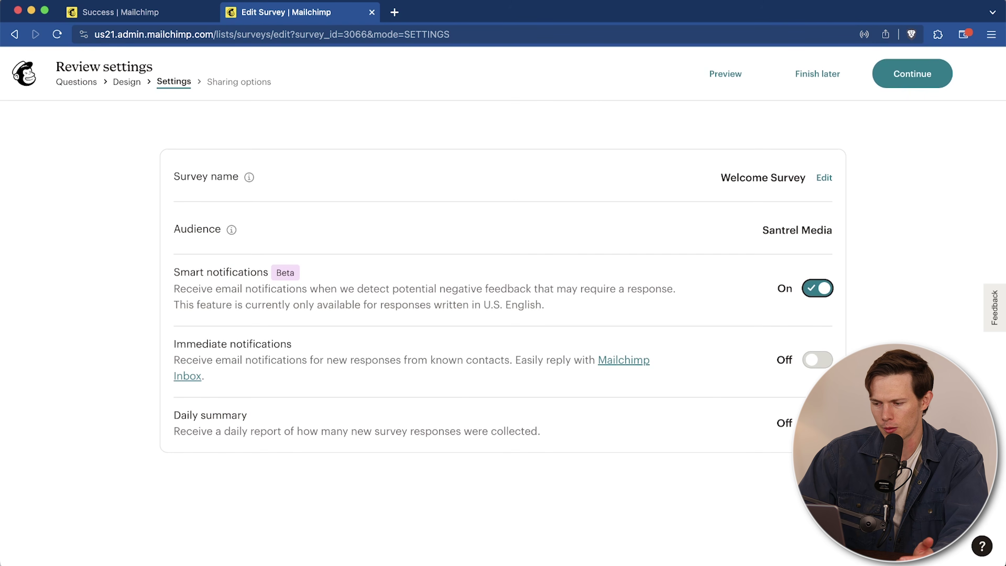
left_click(817, 423)
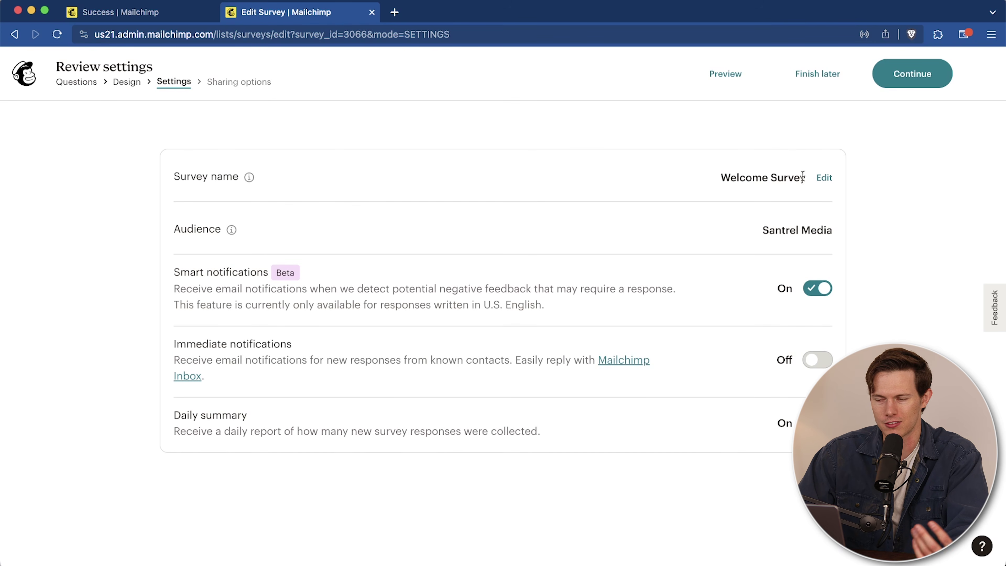
left_click(910, 73)
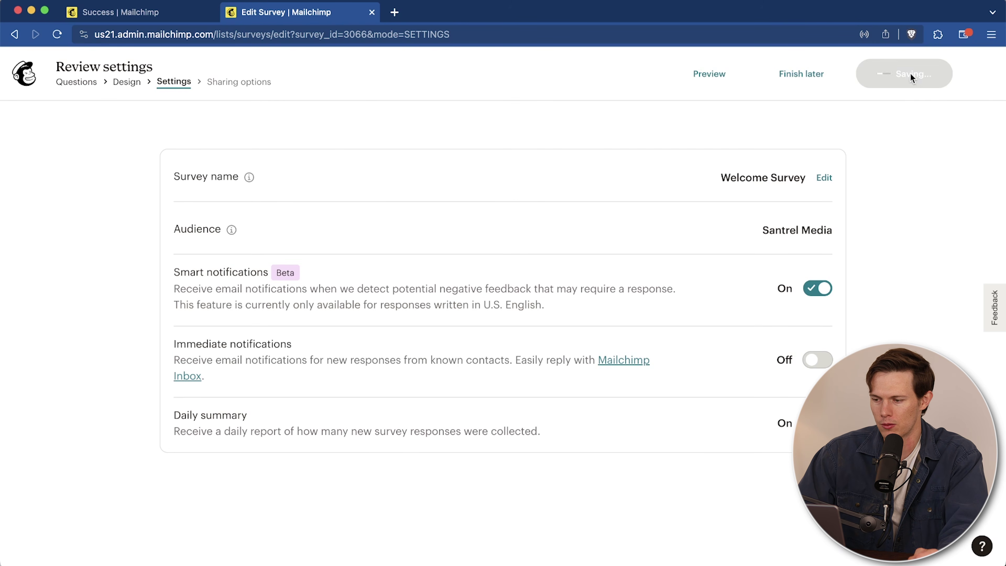
scroll(206, 339, "down", 3)
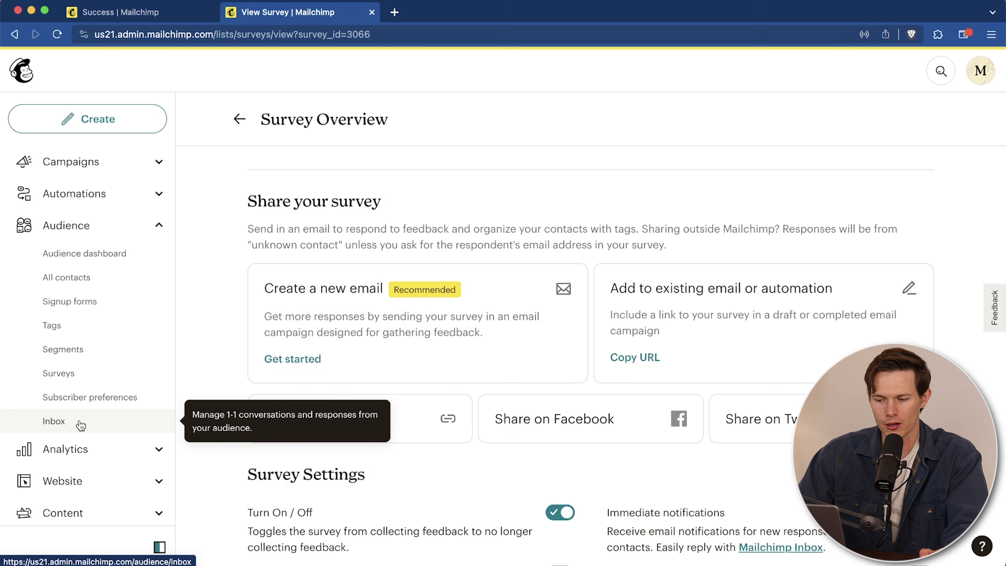
Step: Copy the survey's share link, load it in a new browser tab, and close it after checking
left_click(422, 419)
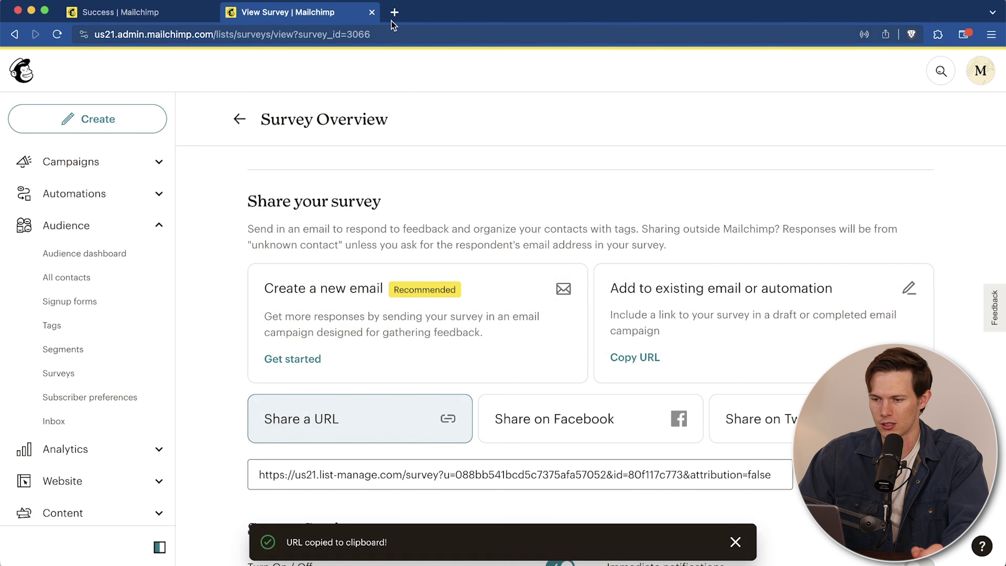
left_click(395, 12)
key("super+v")
key("Return")
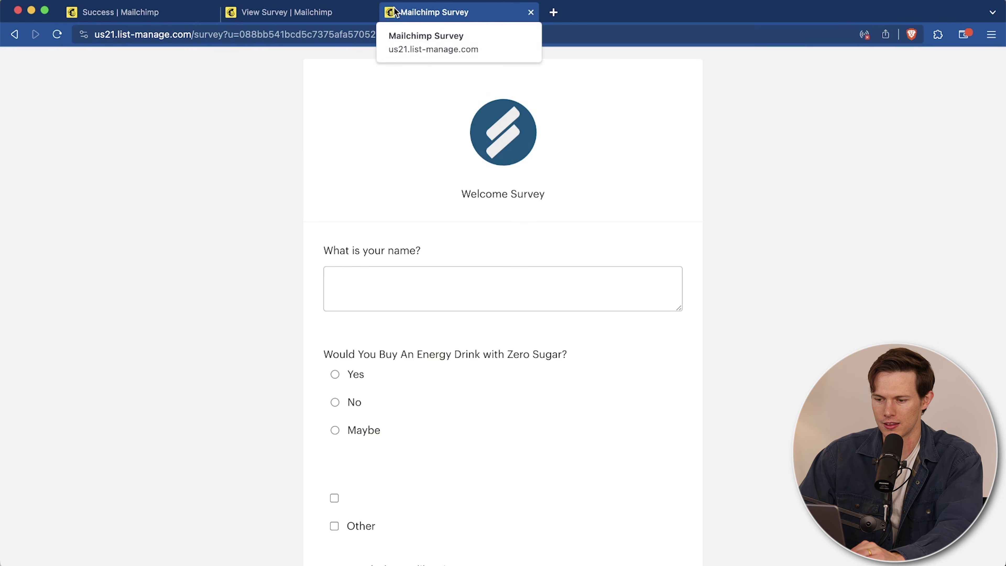
scroll(472, 265, "down", 6)
scroll(471, 265, "up", 6)
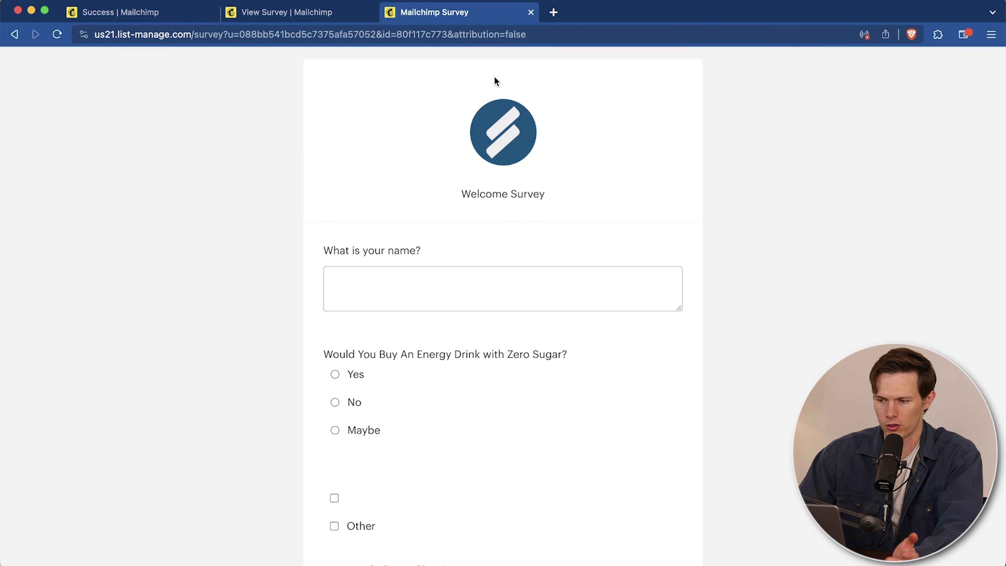
left_click(530, 13)
Step: Visit the audience Inbox, dismiss its welcome dialog, and return to the Audience Dashboard
left_click(67, 422)
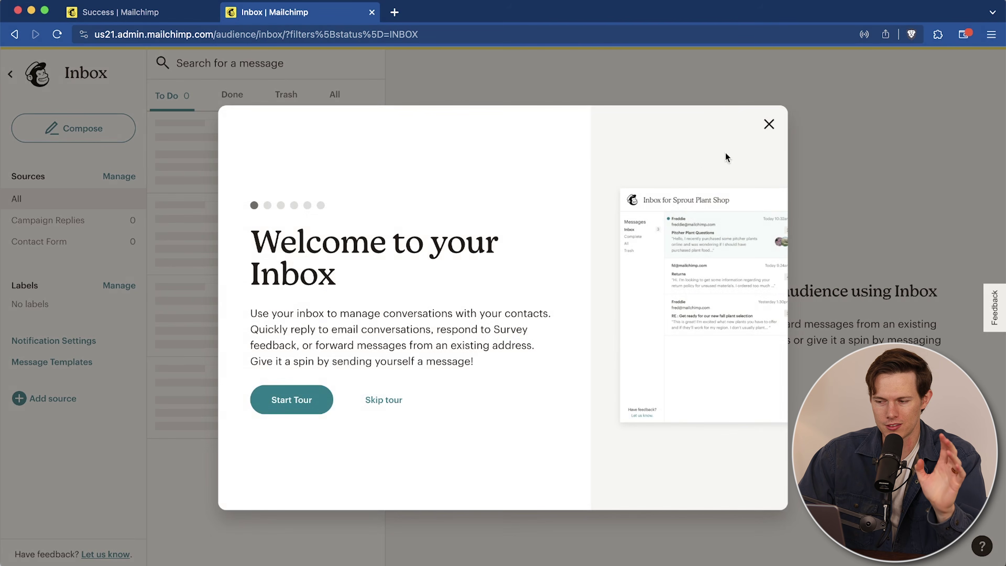
left_click(769, 124)
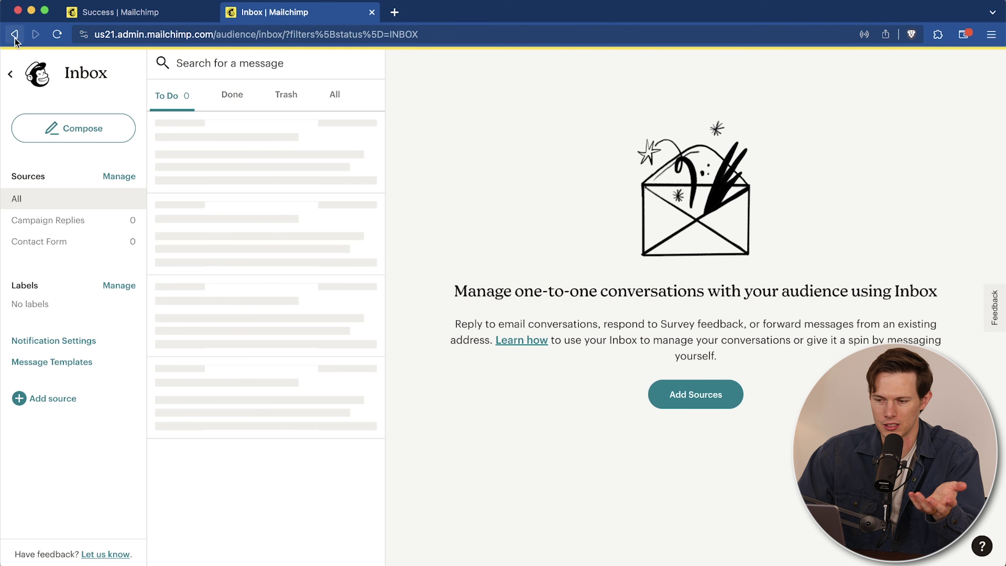
left_click(10, 73)
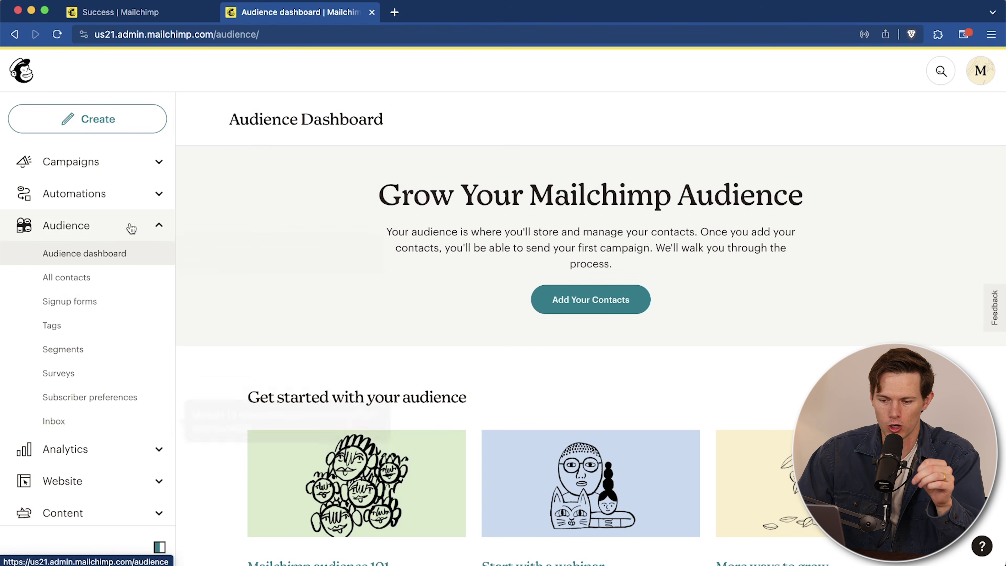
left_click(158, 227)
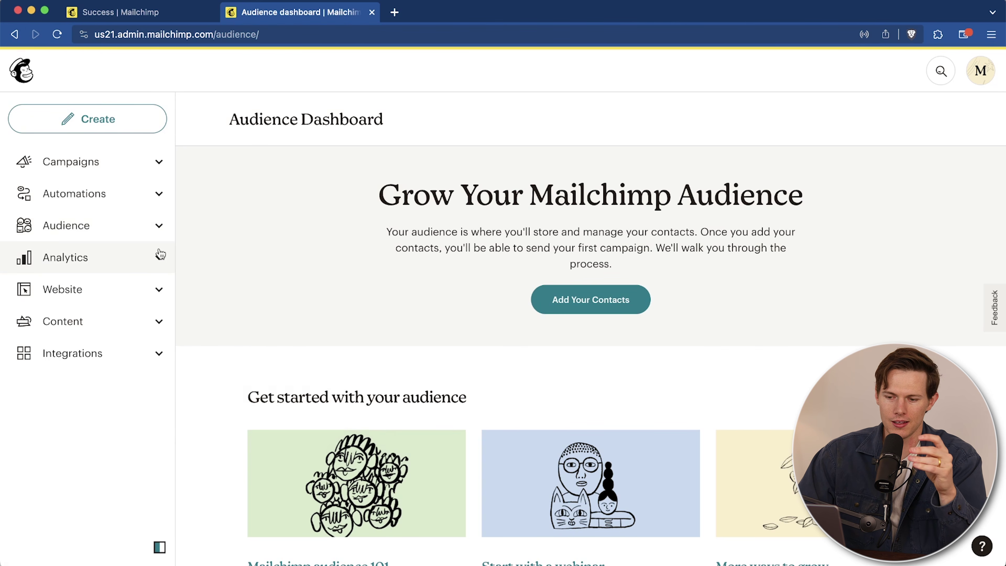
Step: Browse the sample Email analytics dashboard metrics and the Latest Styles content suggestions
left_click(155, 268)
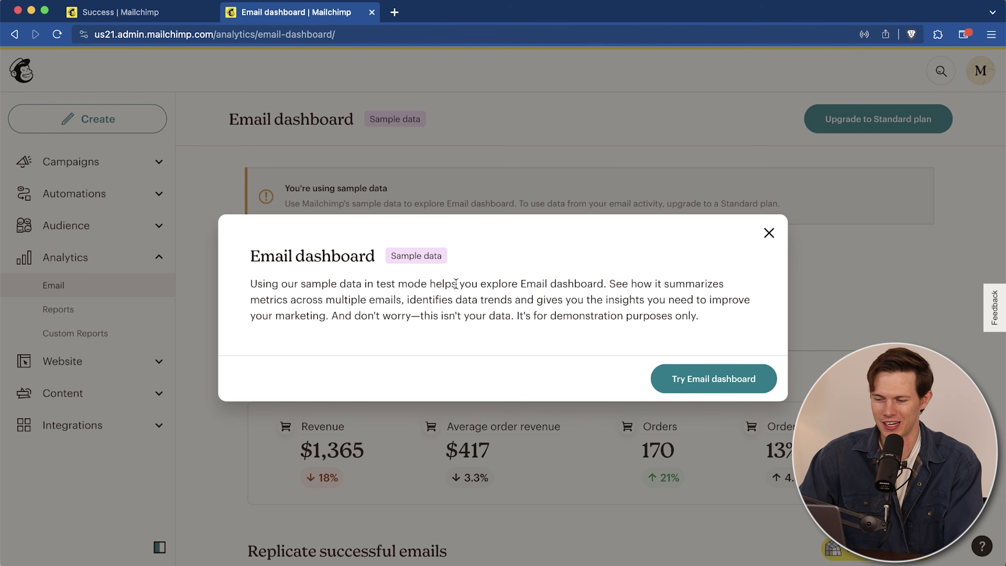
left_click(688, 378)
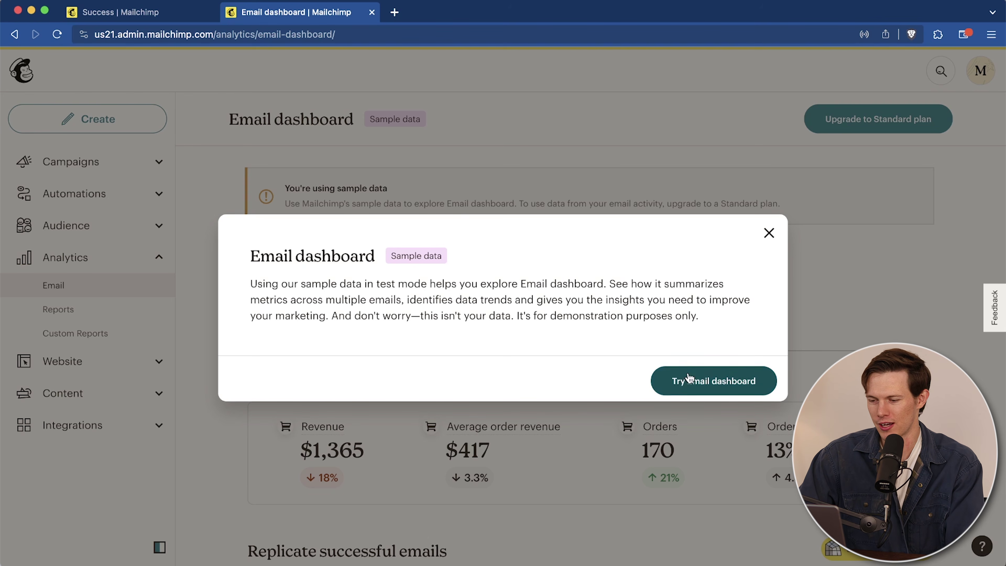
scroll(759, 299, "down", 7)
scroll(759, 300, "up", 7)
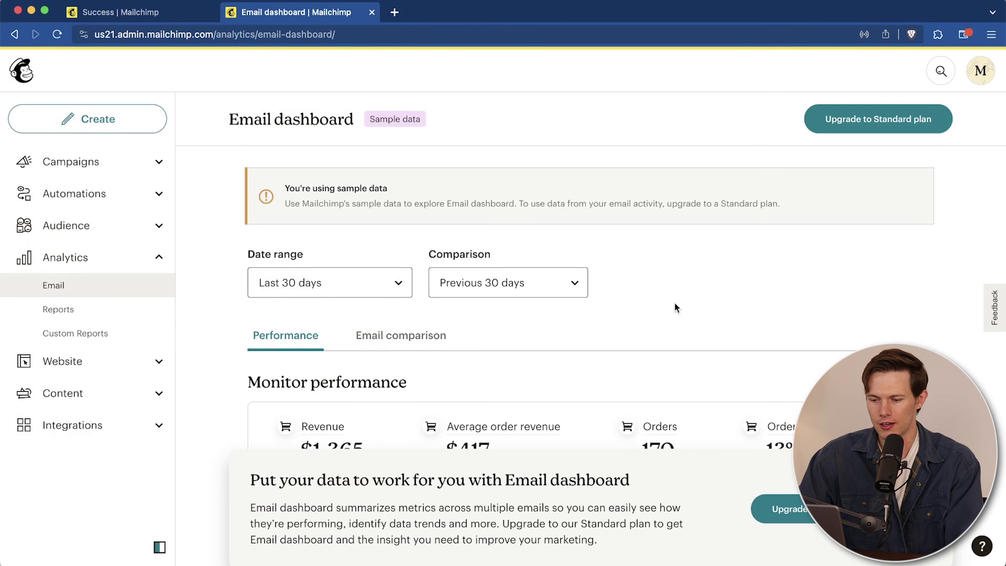
scroll(676, 309, "down", 3)
mouse_move(488, 295)
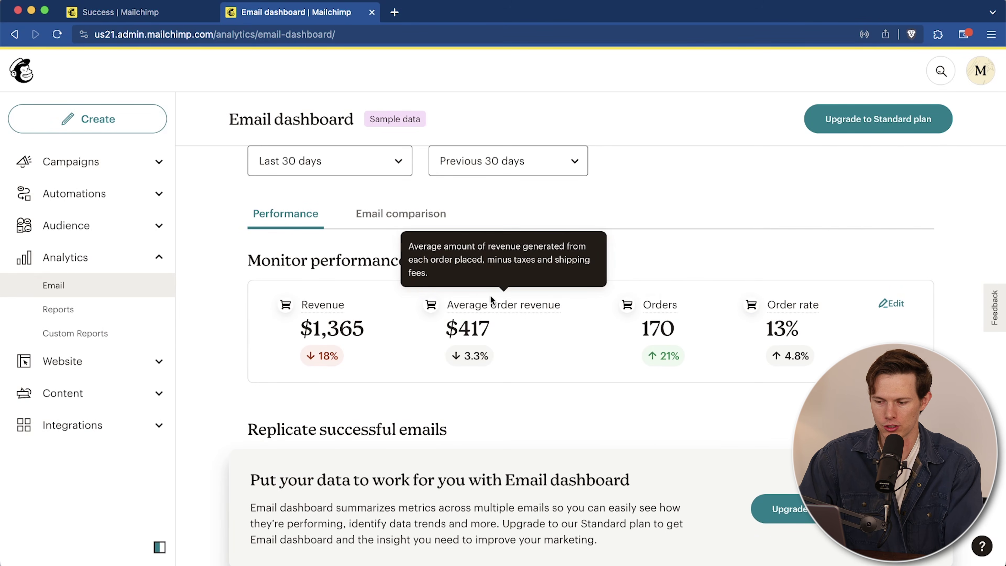
scroll(936, 327, "down", 4)
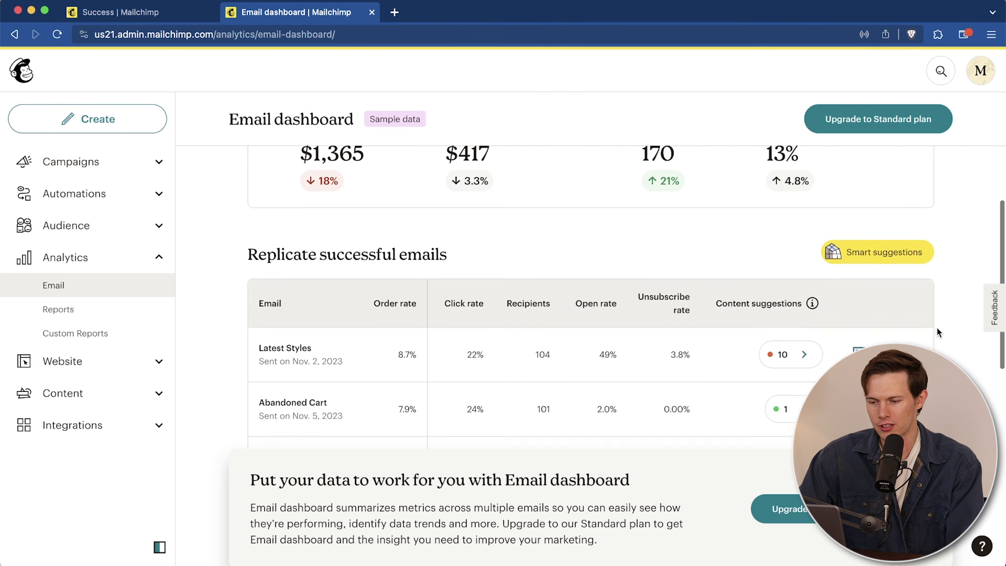
scroll(936, 328, "down", 3)
scroll(936, 327, "up", 1)
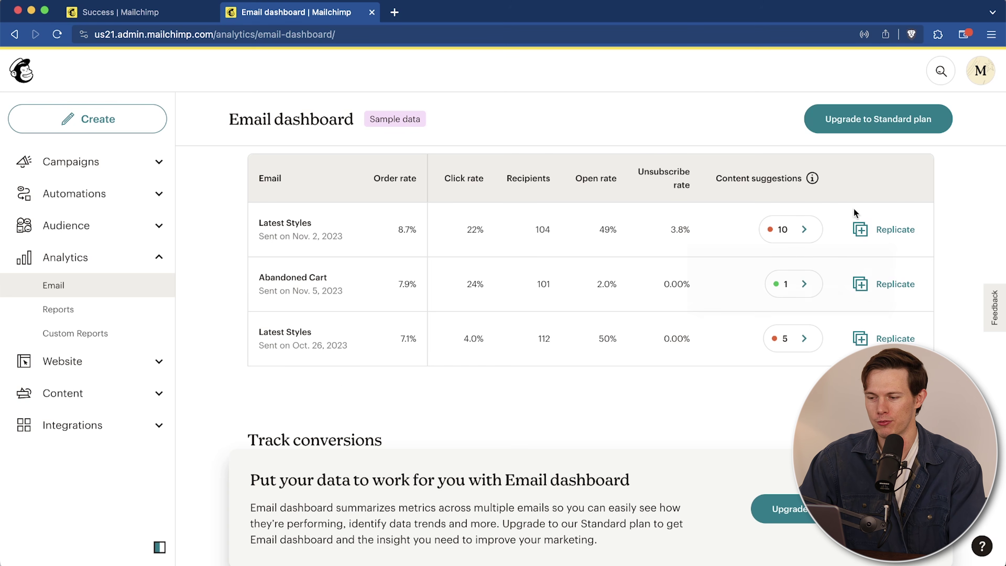
mouse_move(793, 227)
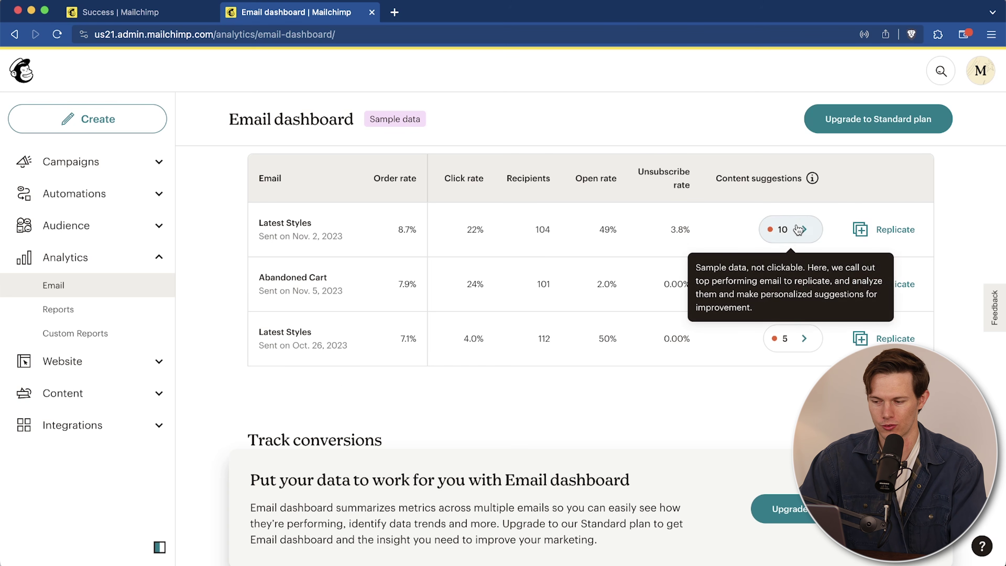
left_click(788, 230)
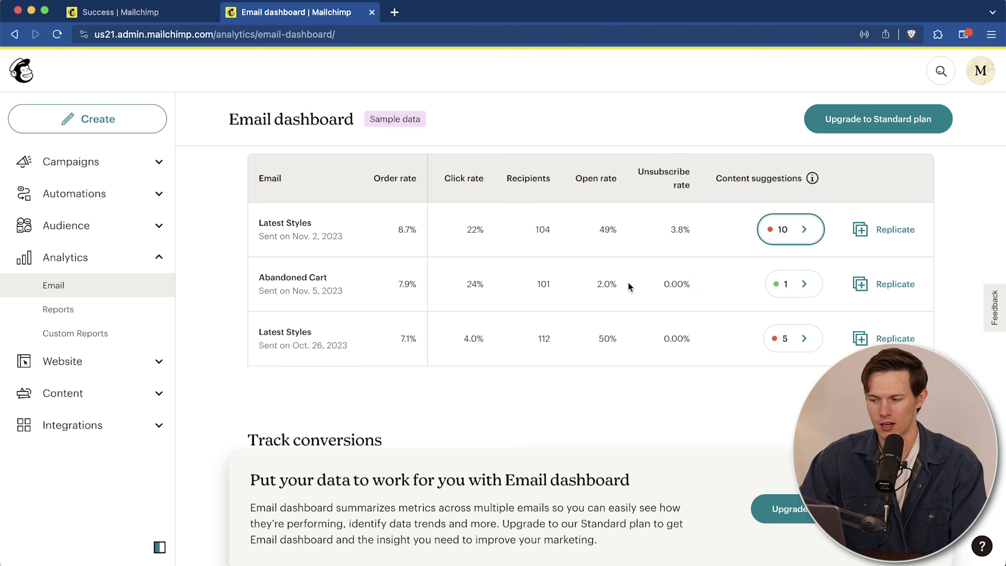
Step: Dismiss the upgrade banner and go to the campaign Reports page
scroll(570, 353, "up", 2)
scroll(569, 352, "down", 3)
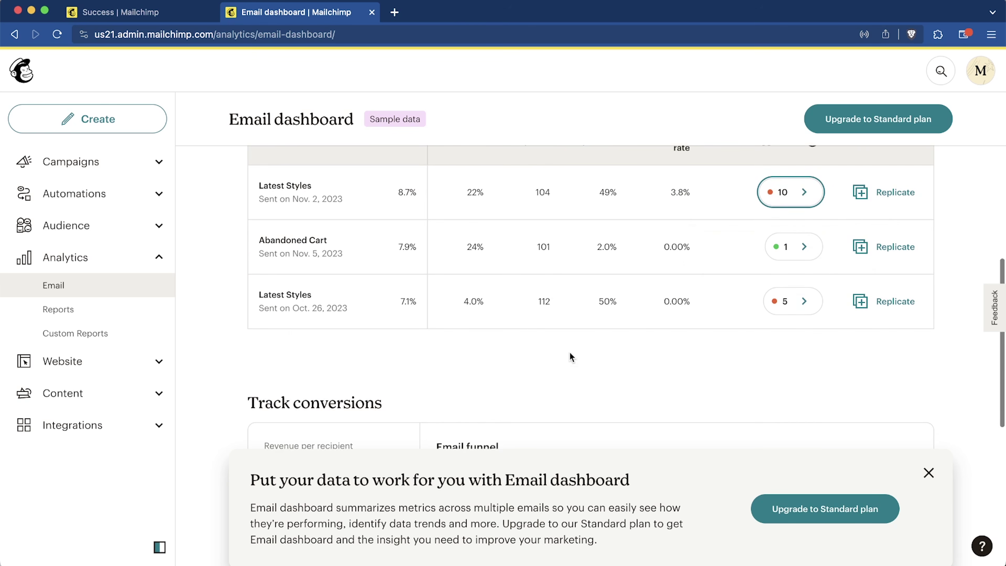
scroll(613, 303, "down", 2)
scroll(614, 302, "down", 4)
scroll(614, 301, "up", 1)
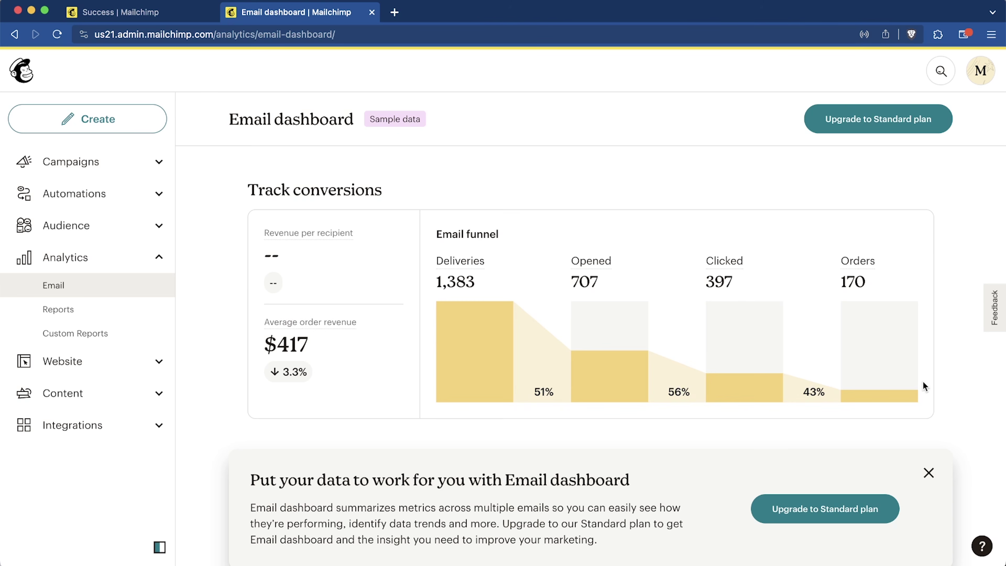
scroll(922, 381, "down", 5)
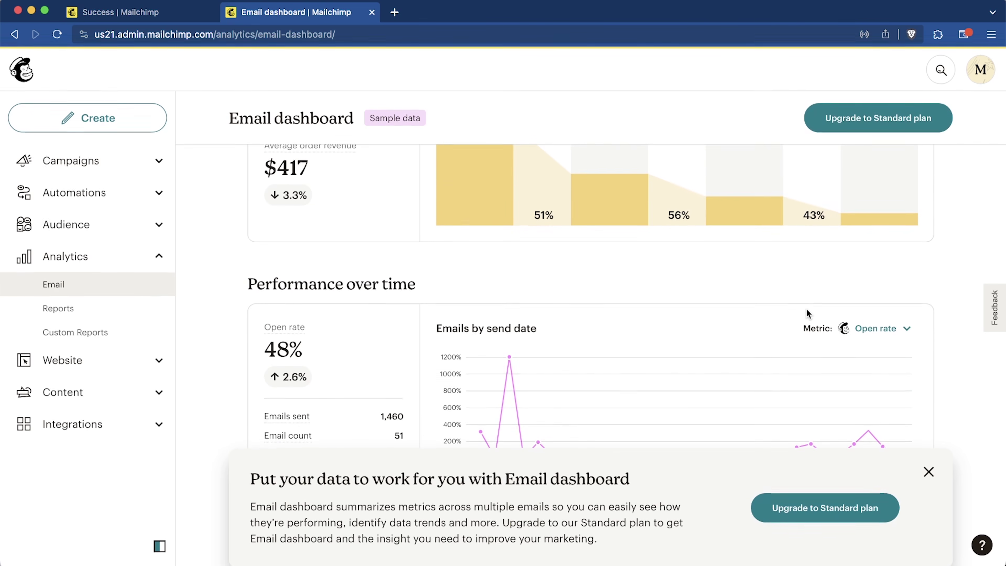
left_click(928, 474)
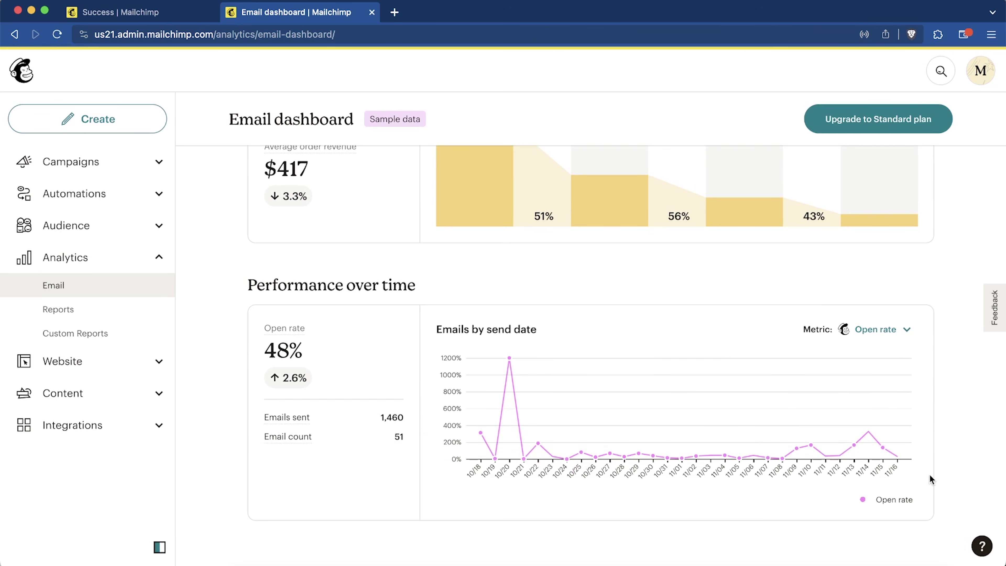
scroll(523, 456, "up", 20)
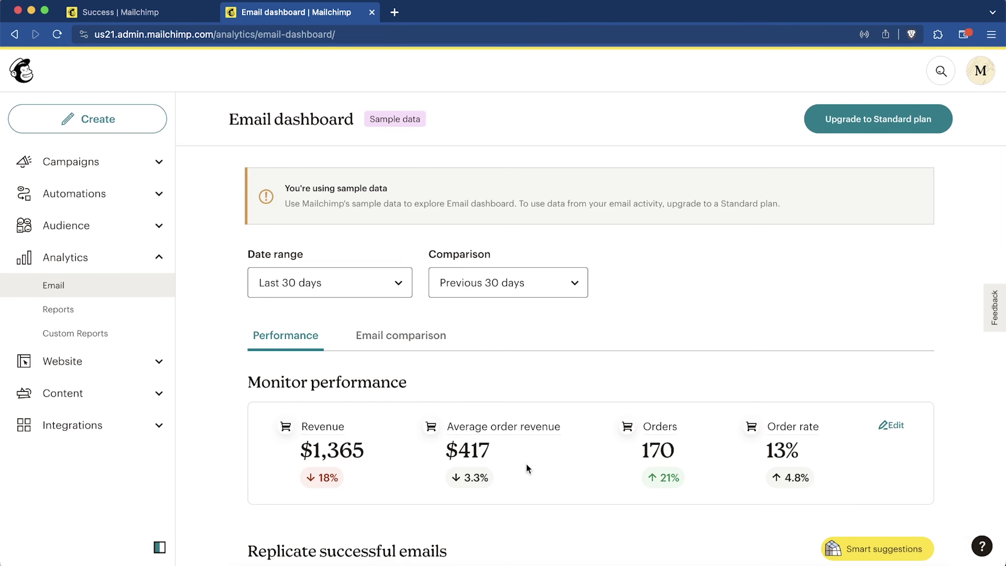
left_click(91, 313)
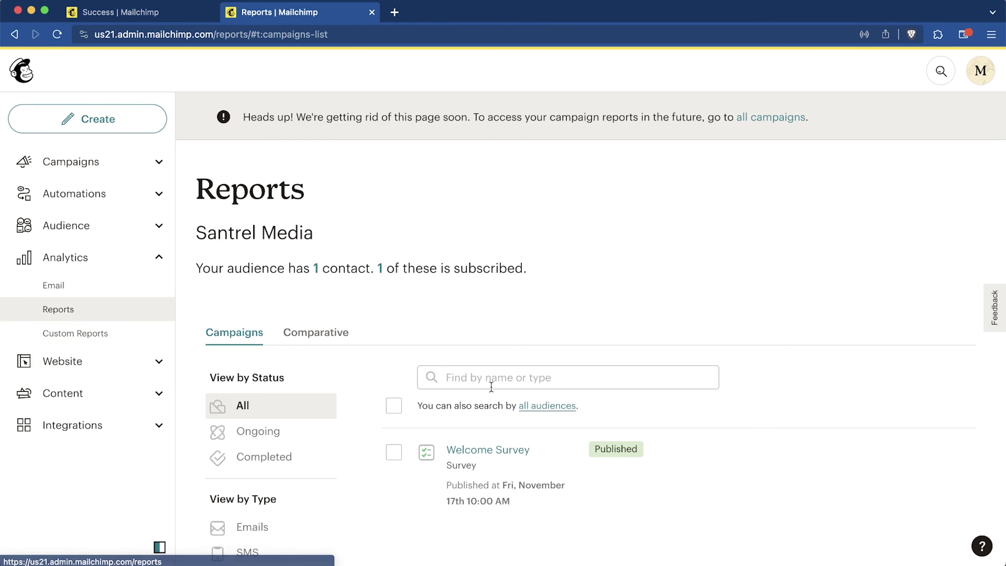
Step: List all campaigns and check the Welcome Survey's extra actions menu
scroll(491, 386, "down", 3)
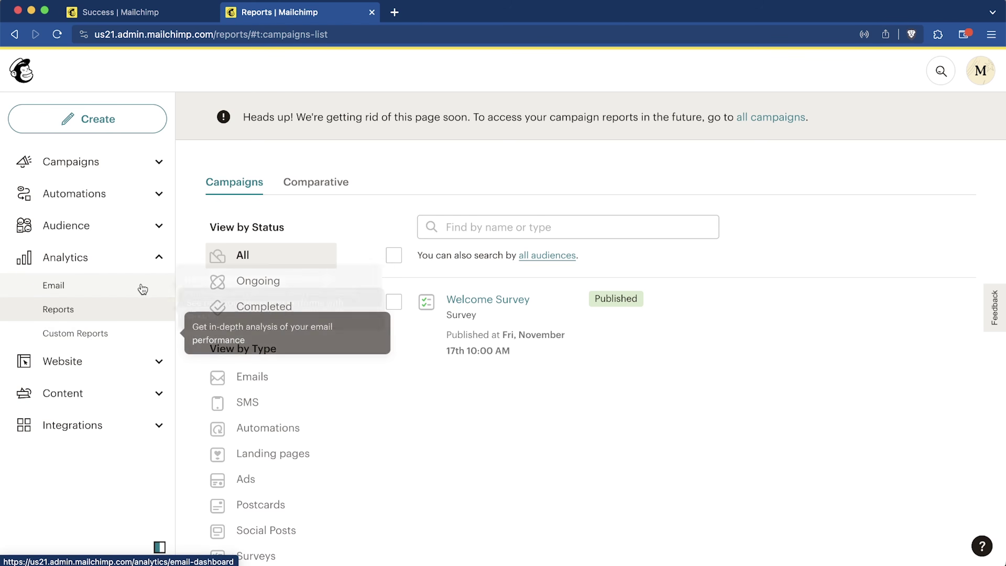
left_click(159, 259)
left_click(81, 163)
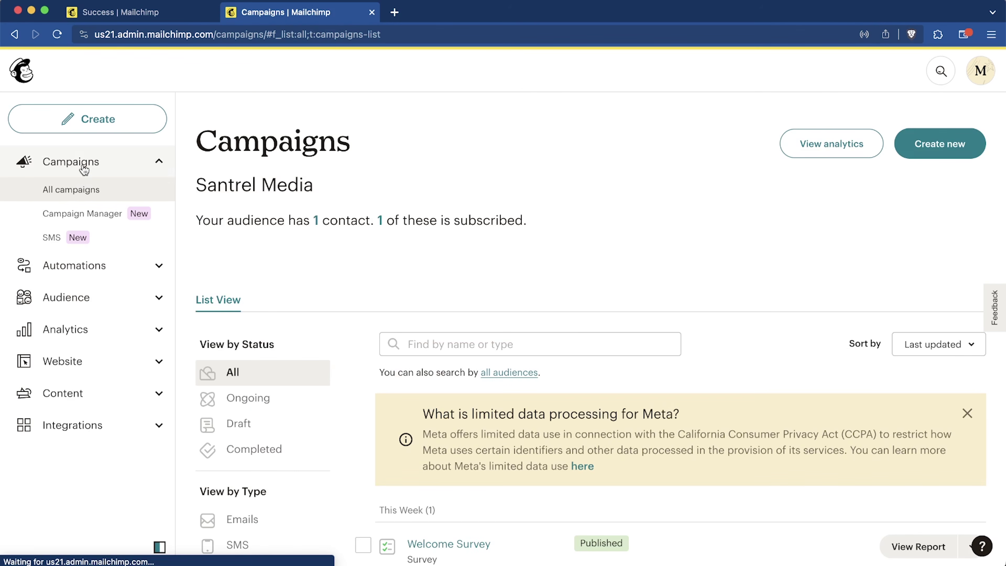
scroll(365, 210, "down", 5)
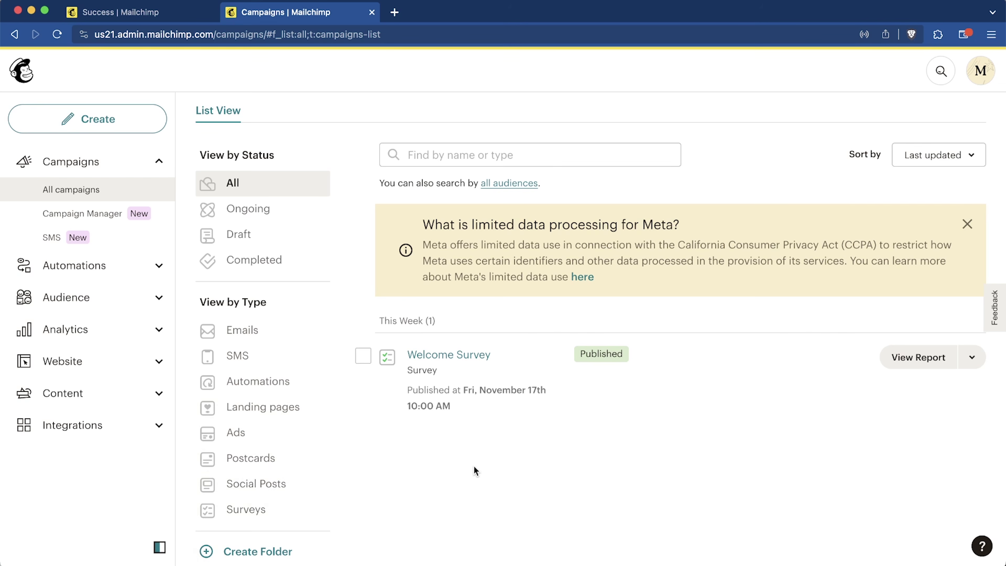
scroll(452, 470, "down", 3)
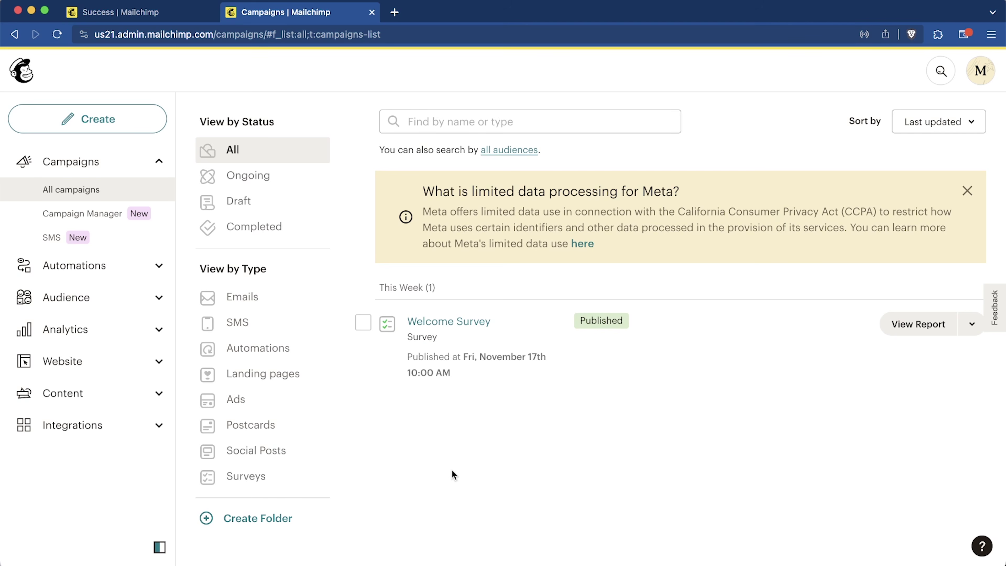
scroll(452, 471, "up", 5)
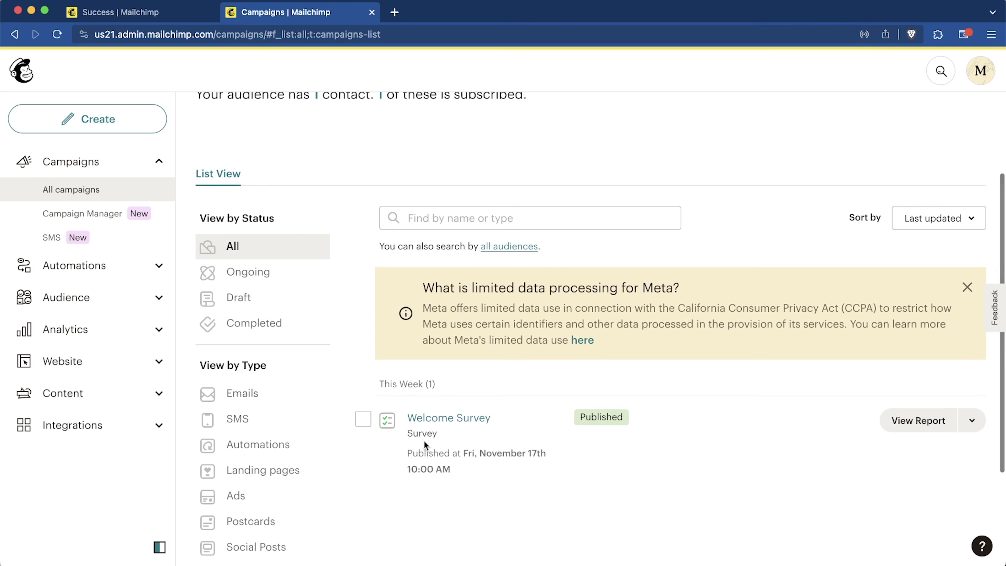
scroll(650, 406, "down", 2)
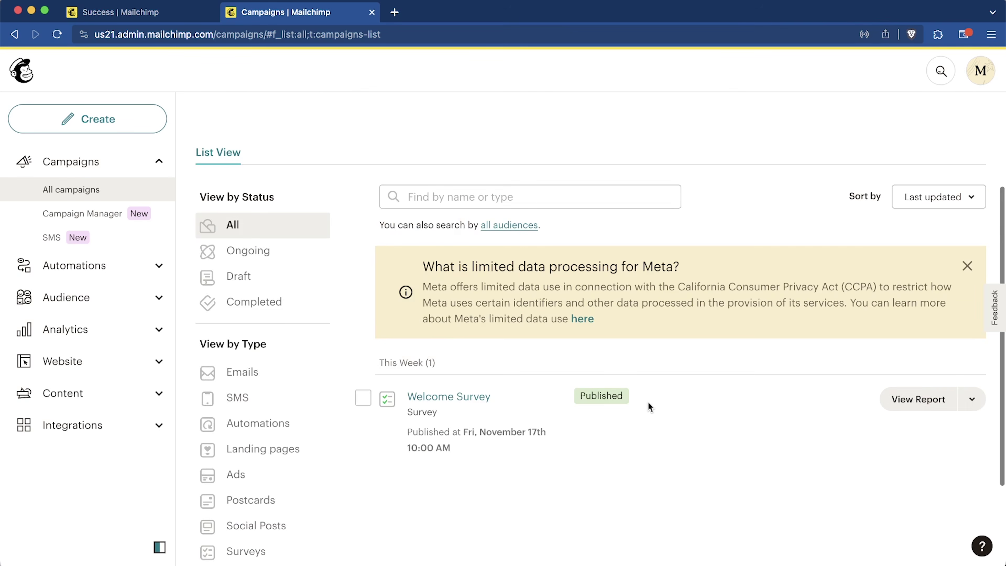
left_click(971, 399)
left_click(724, 446)
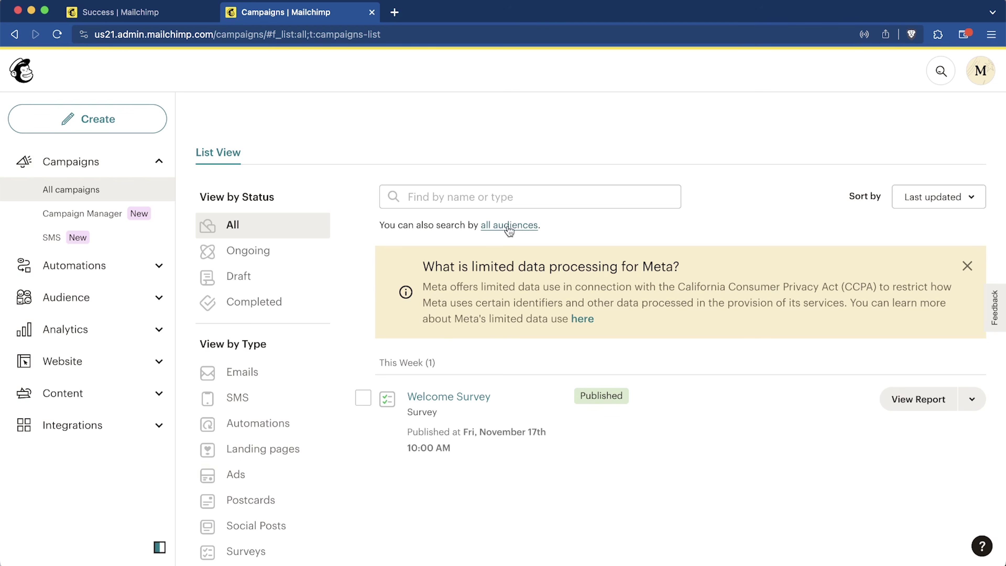
left_click(104, 122)
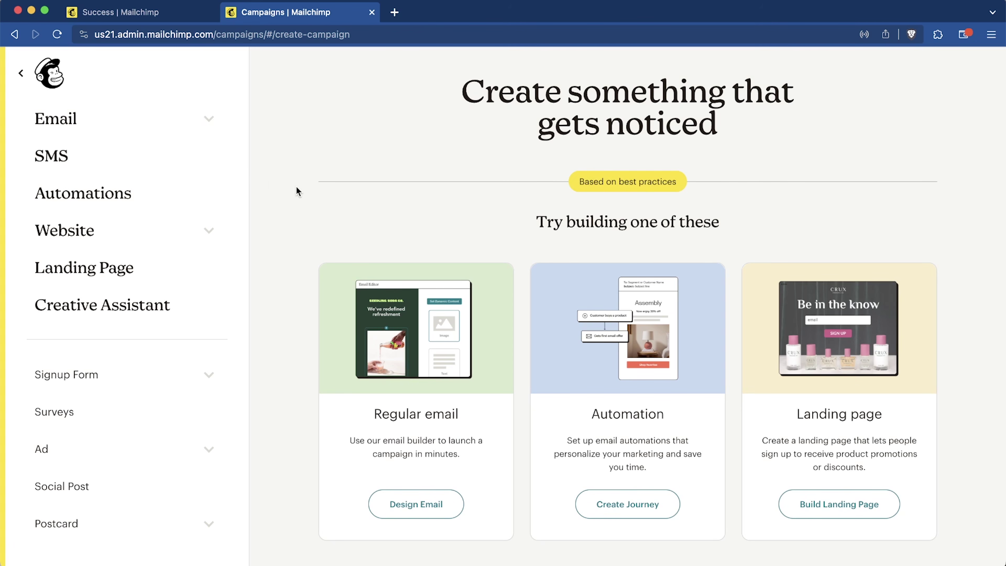
Step: Create a Regular email campaign with the internal name 'Welcome Email 1'
left_click(139, 123)
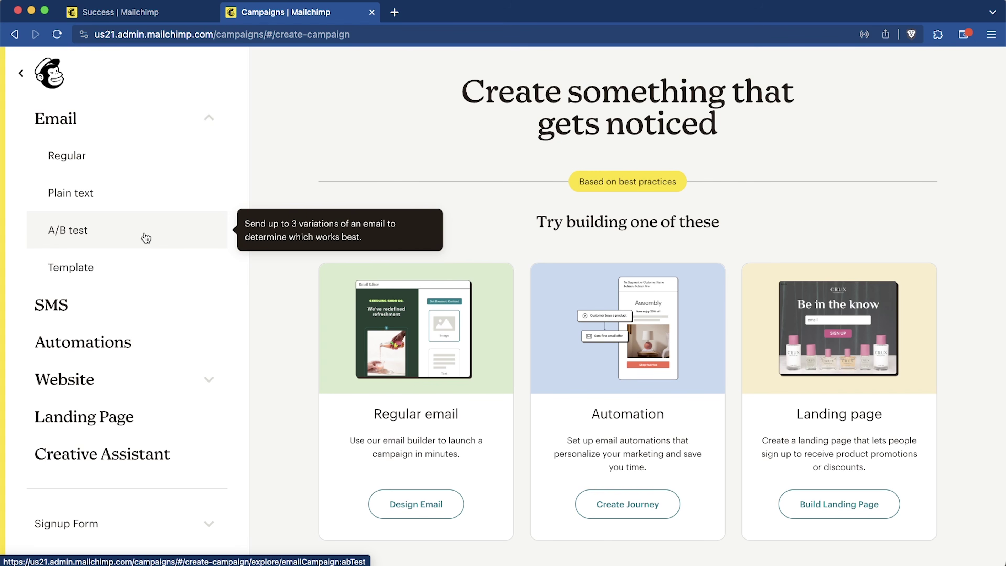
left_click(109, 164)
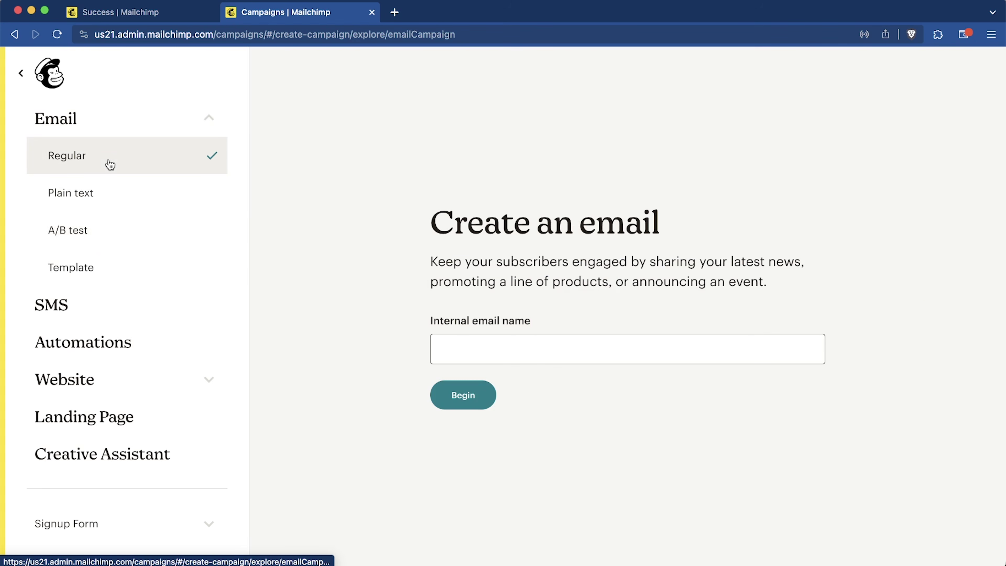
left_click(489, 344)
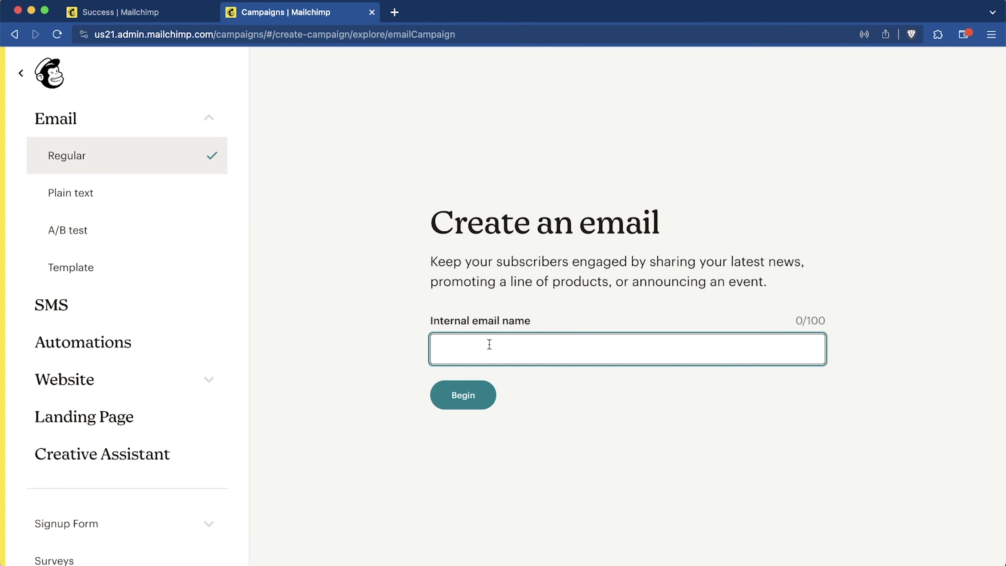
type("Email 1")
key("super+a")
type("Welcome Email 1")
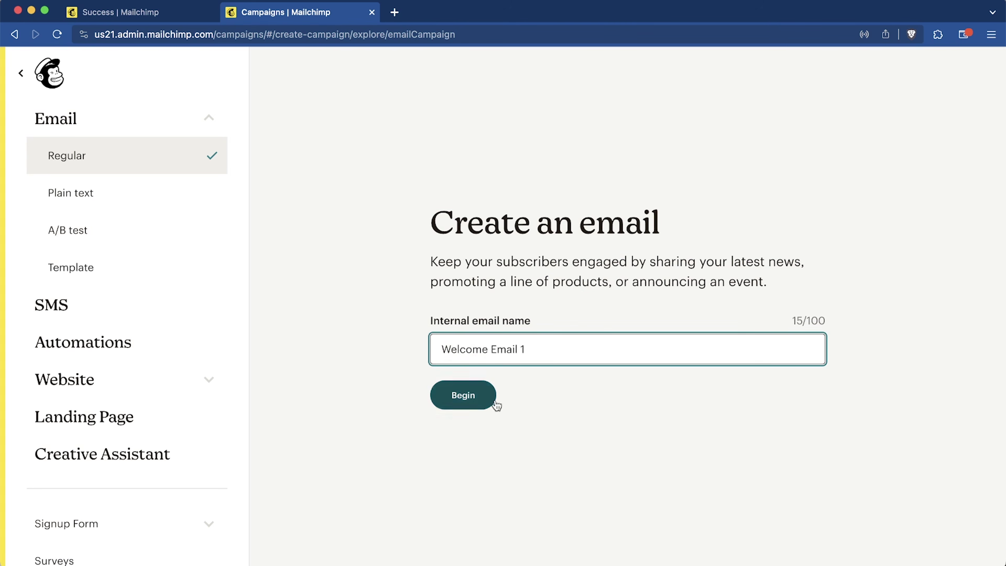
left_click(476, 408)
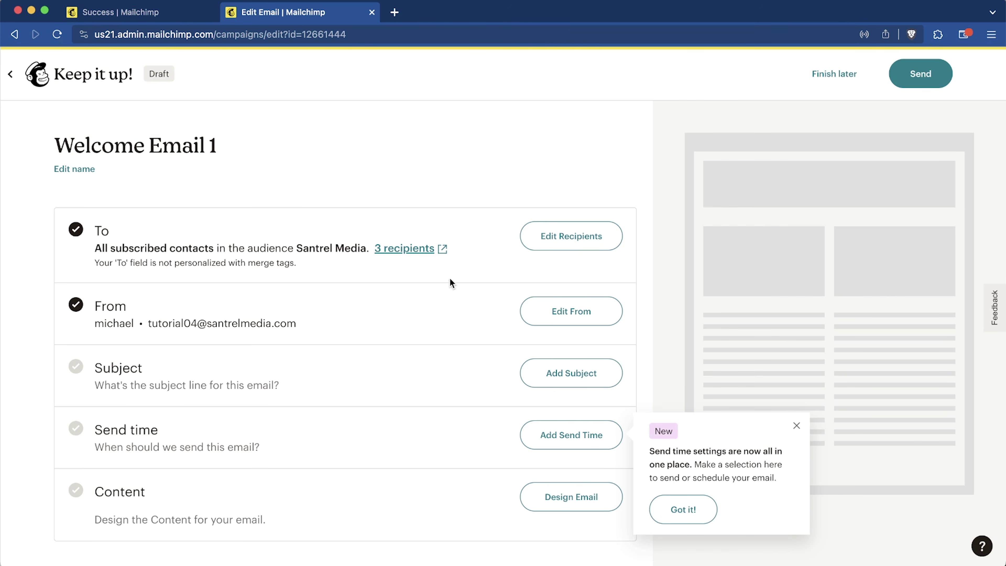
Step: Edit the email's recipients and choose New segment from the Send to list
left_click(550, 244)
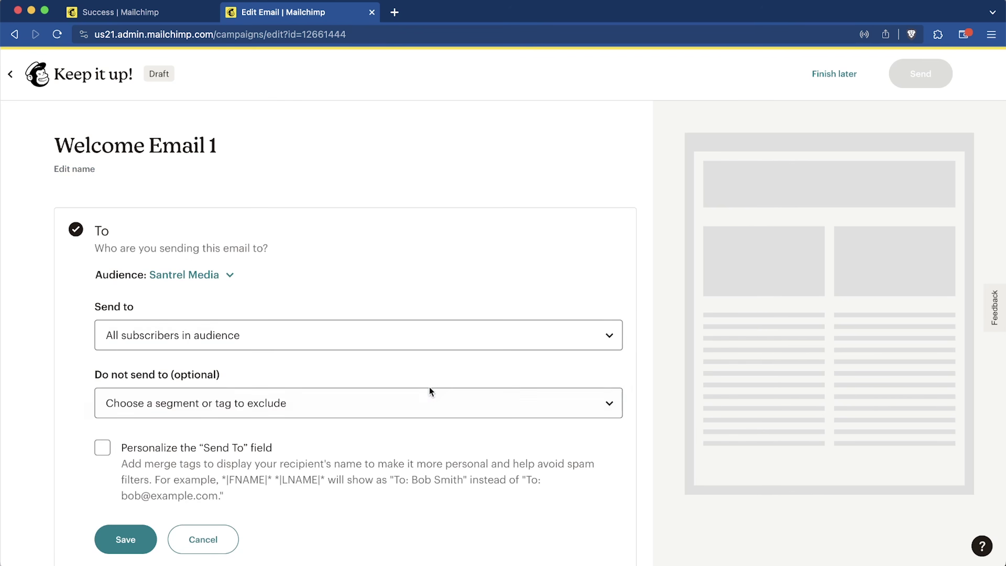
scroll(429, 372, "down", 3)
left_click(397, 225)
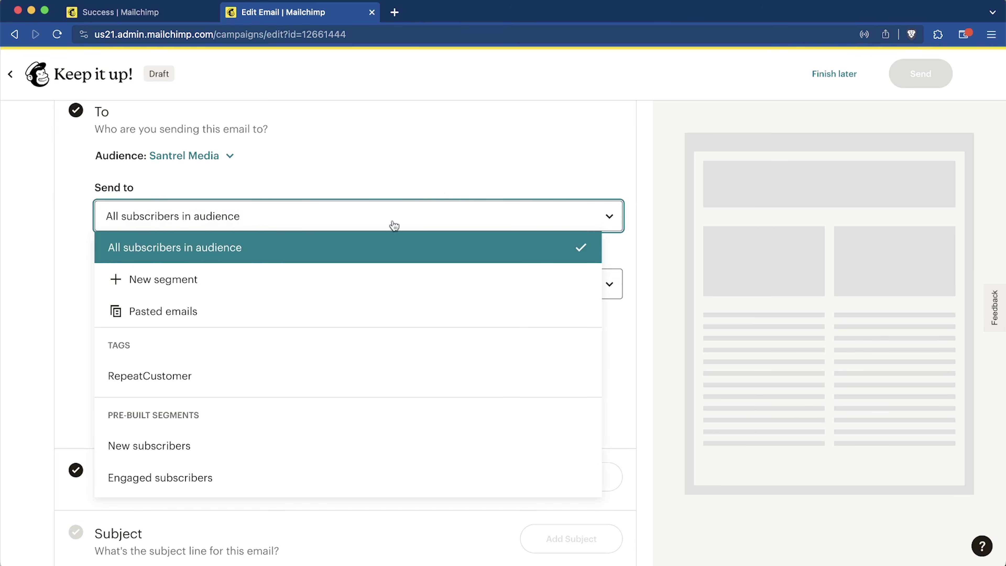
left_click(243, 281)
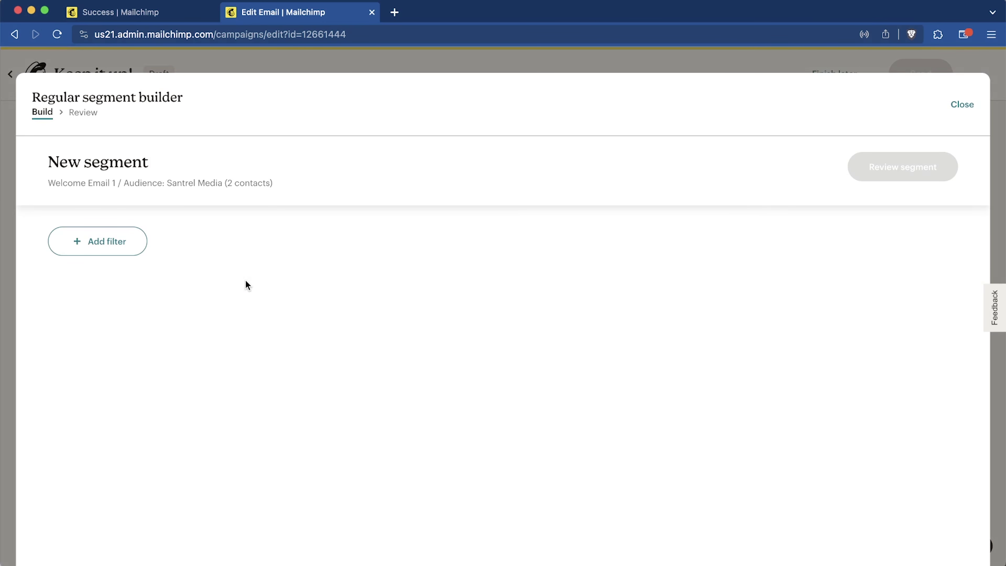
Step: Filter recipients by the RepeatCustomer tag and apply the segment (about 1 subscriber)
left_click(91, 248)
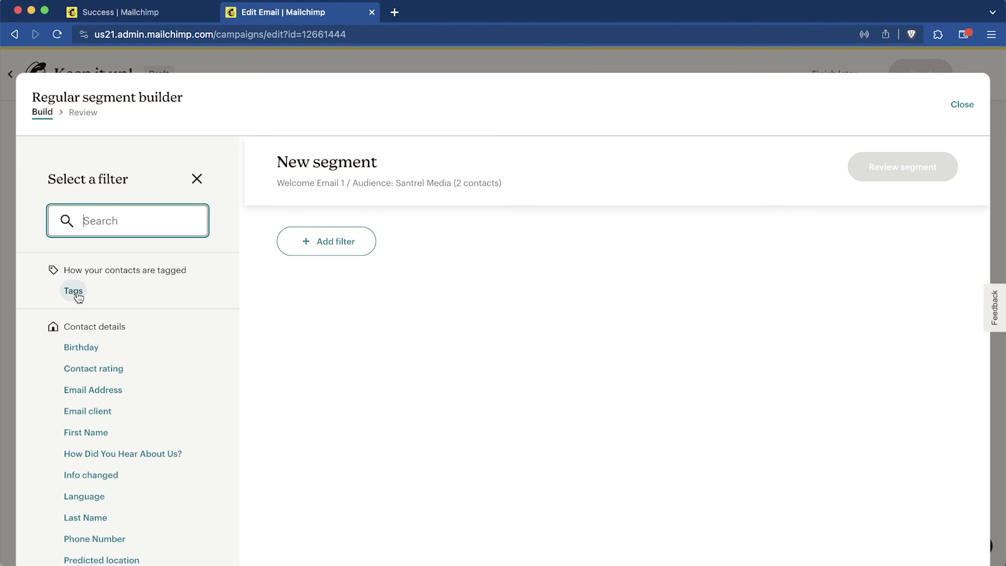
left_click(73, 290)
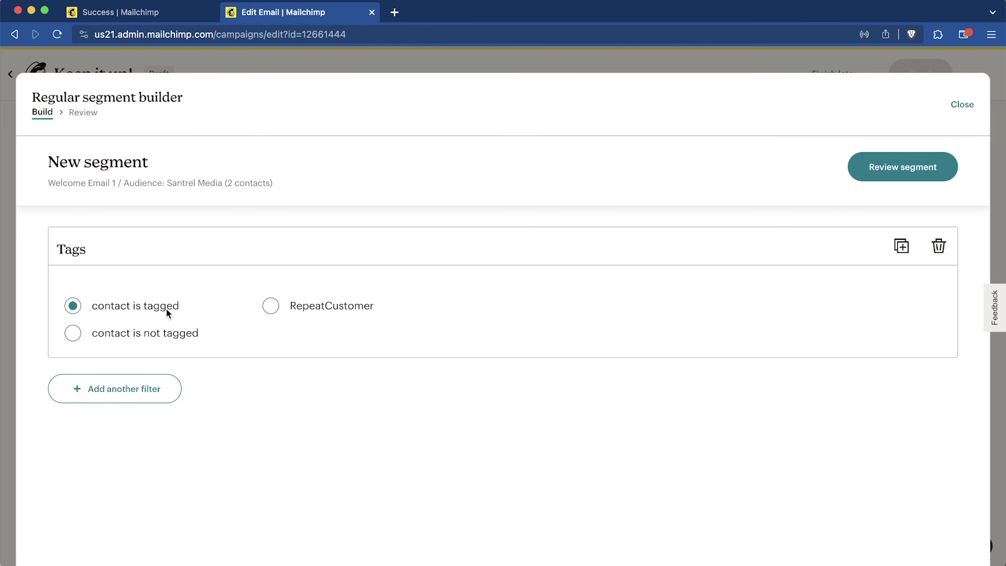
left_click(275, 307)
left_click(878, 174)
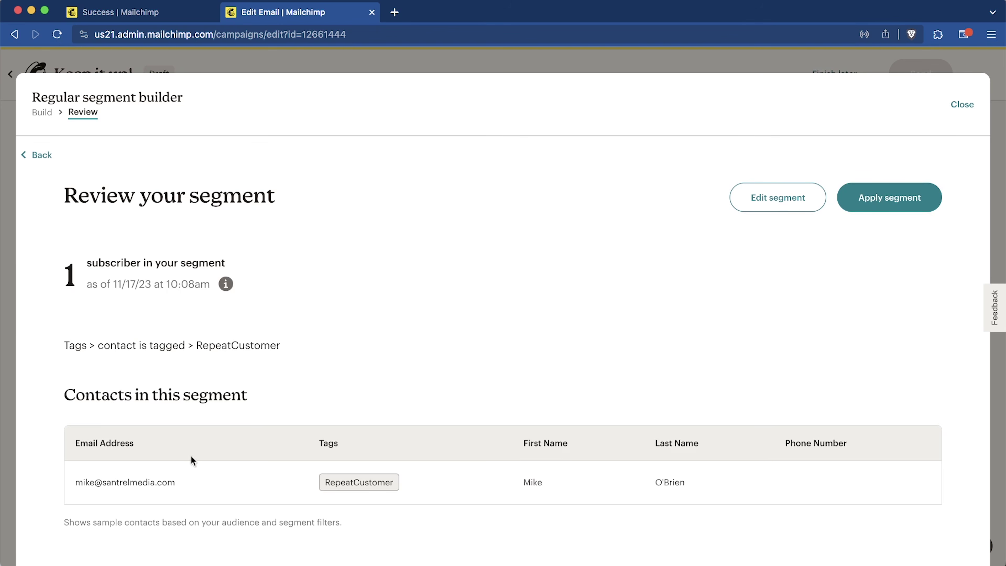
left_click(887, 201)
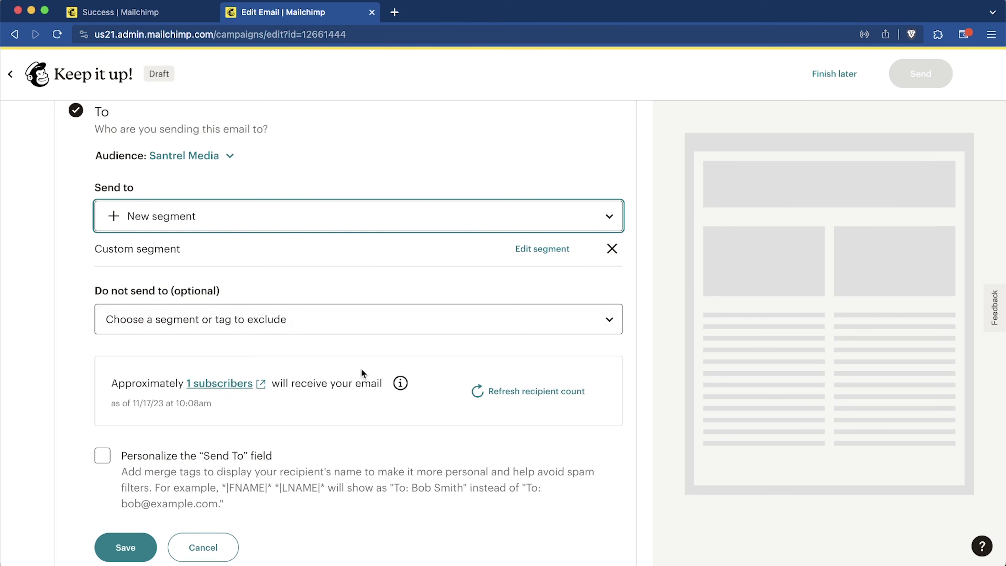
Step: Personalize the To field with *|FNAME|* *|LNAME|* merge tags and save the recipients
scroll(361, 370, "down", 3)
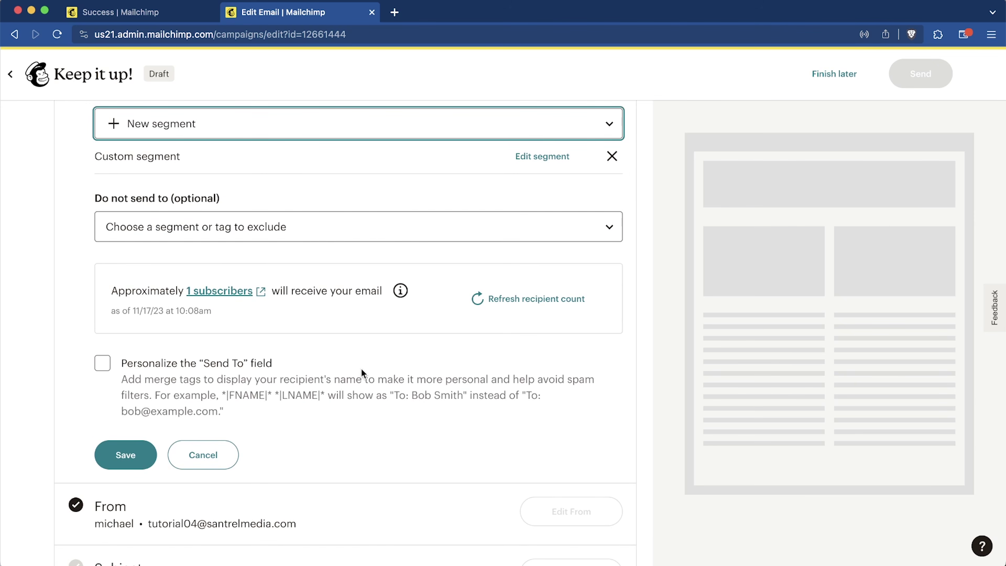
scroll(362, 369, "up", 3)
left_click(303, 319)
left_click(300, 290)
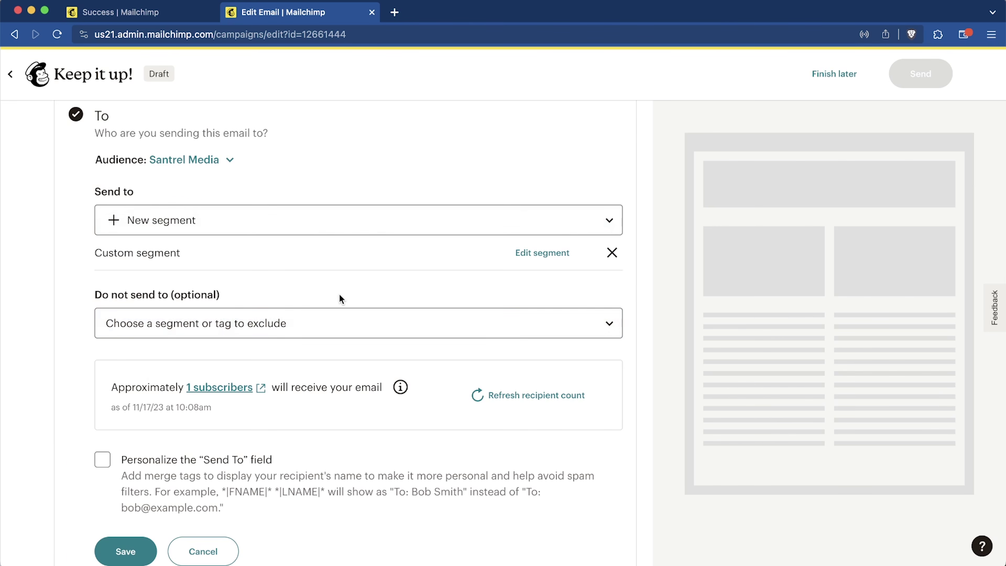
scroll(339, 297, "down", 3)
scroll(340, 295, "down", 1)
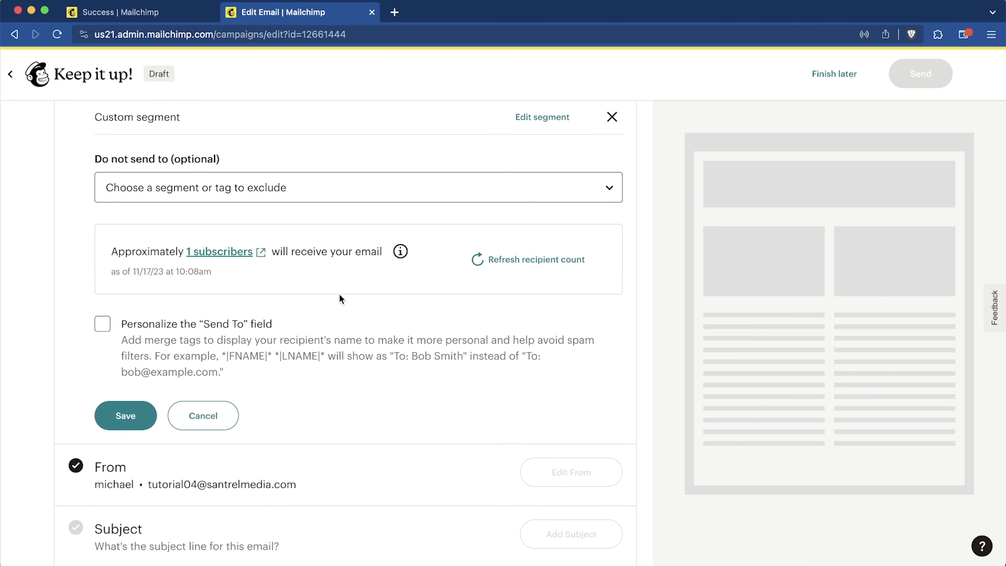
scroll(340, 297, "down", 3)
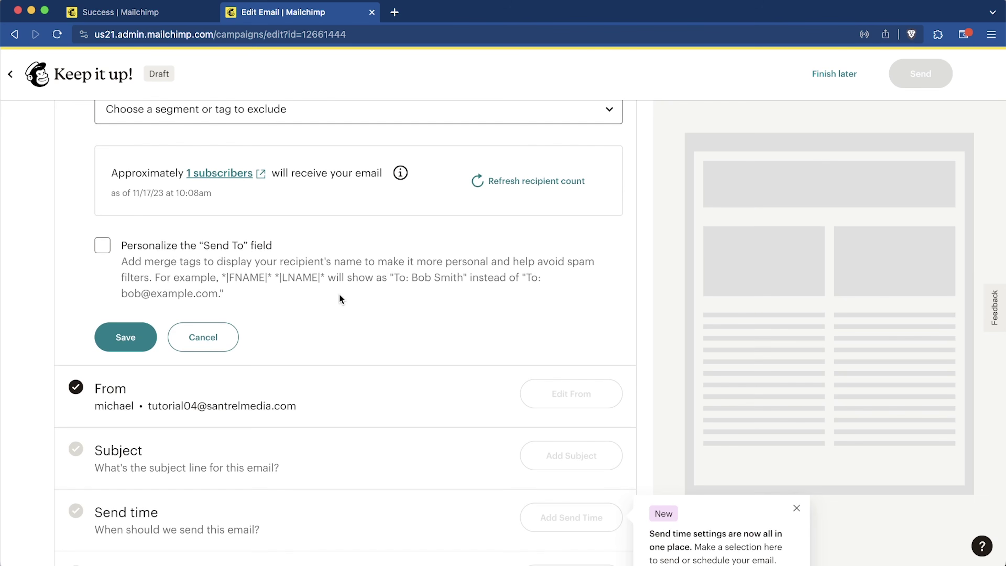
left_click(102, 246)
left_click(238, 365)
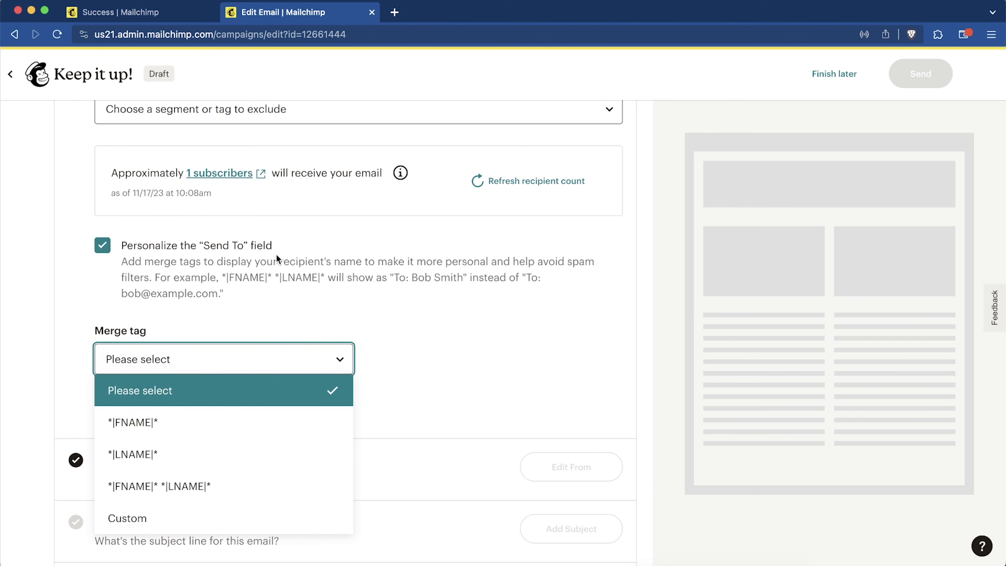
left_click(221, 476)
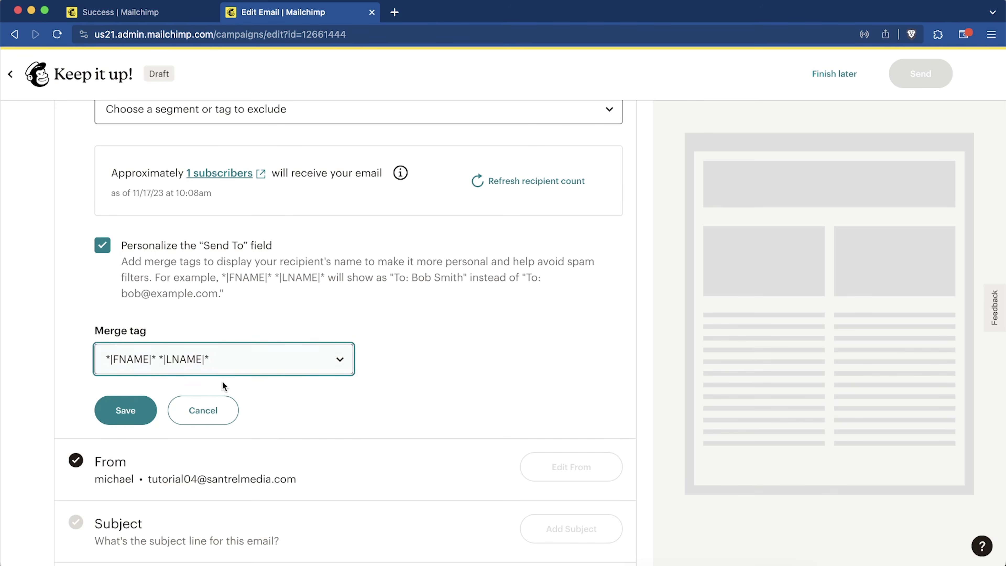
left_click(133, 412)
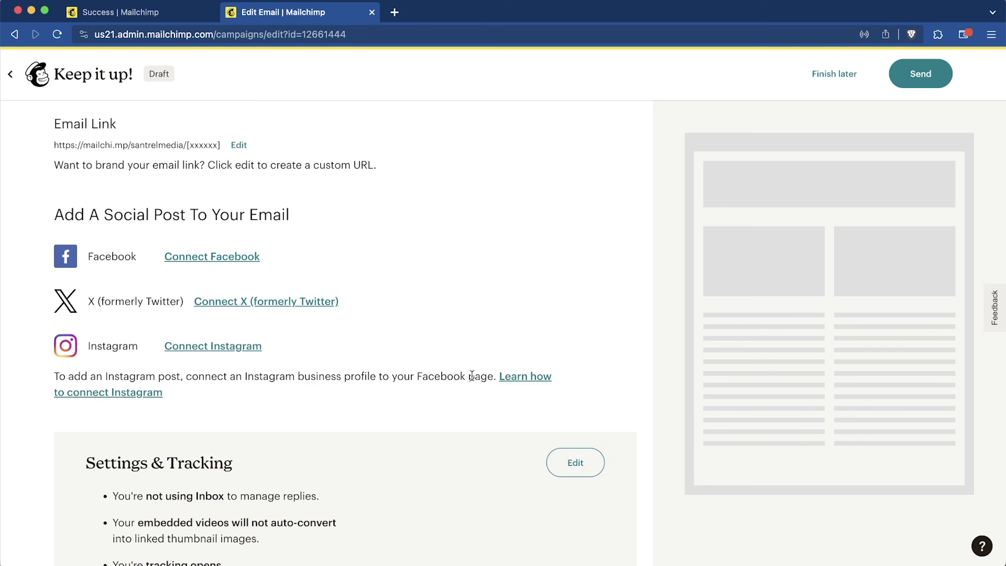
scroll(487, 356, "up", 10)
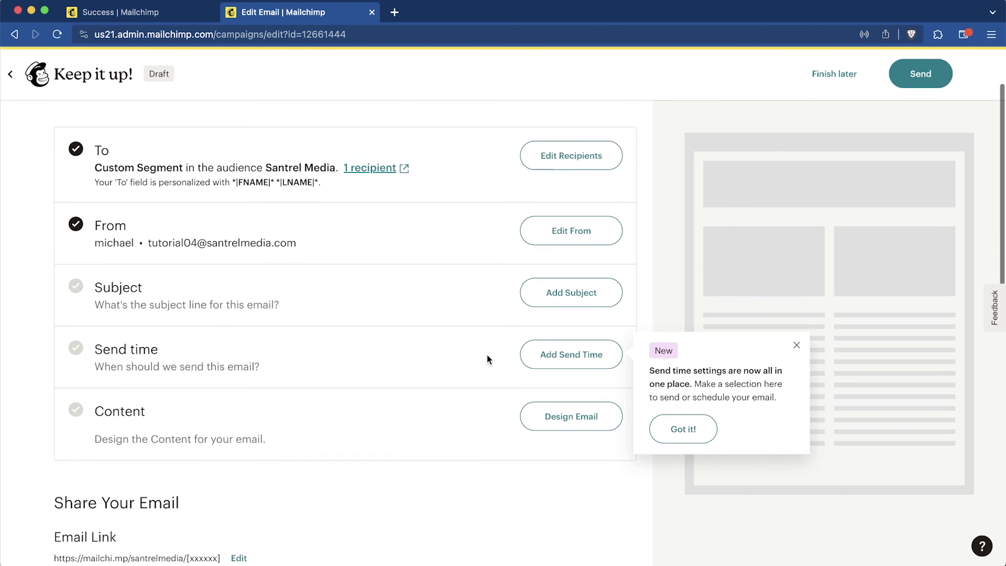
Step: Replace Welcome Email 1's From email address with the new company sender address and save it
scroll(487, 355, "up", 2)
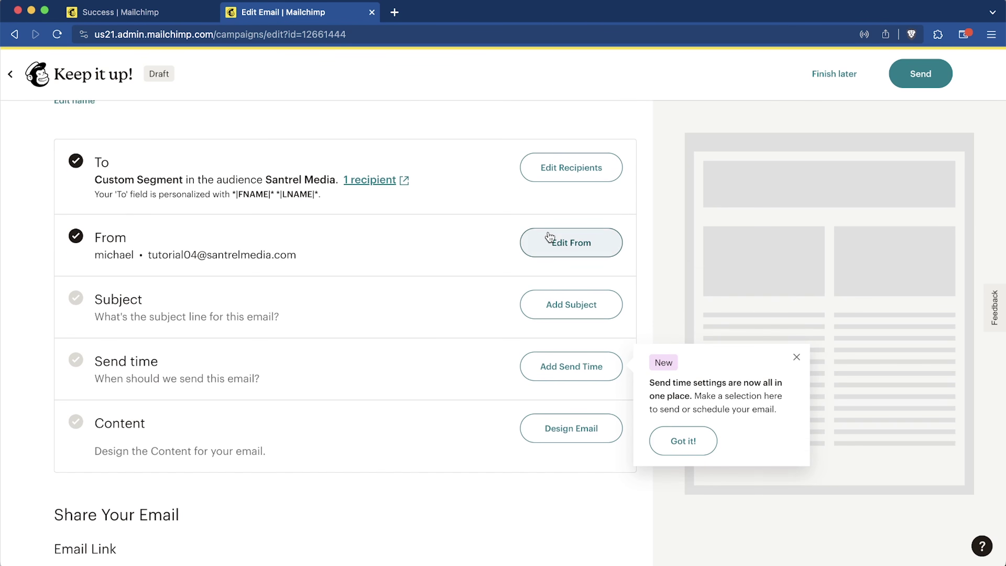
left_click(580, 242)
left_click(427, 322)
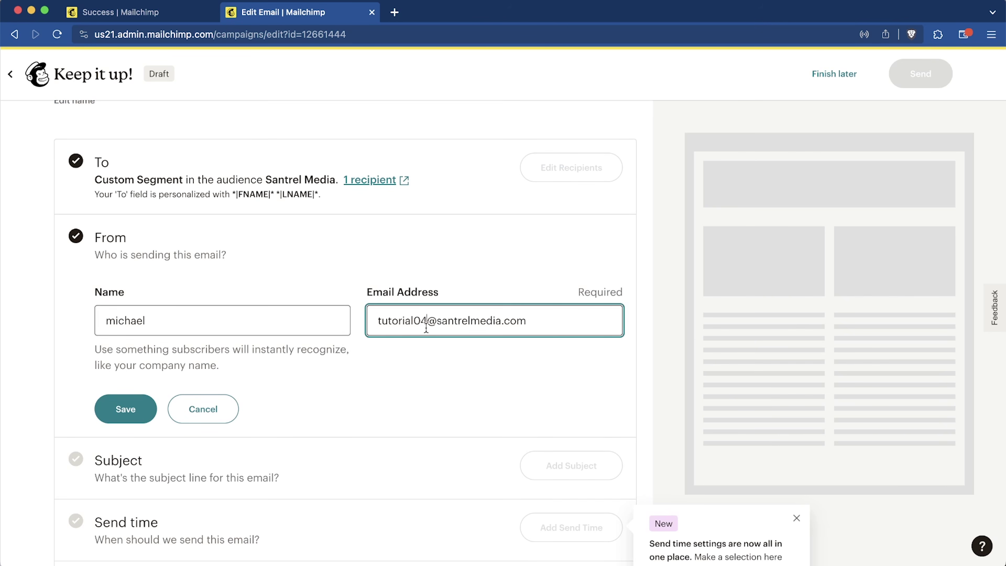
key("super+a")
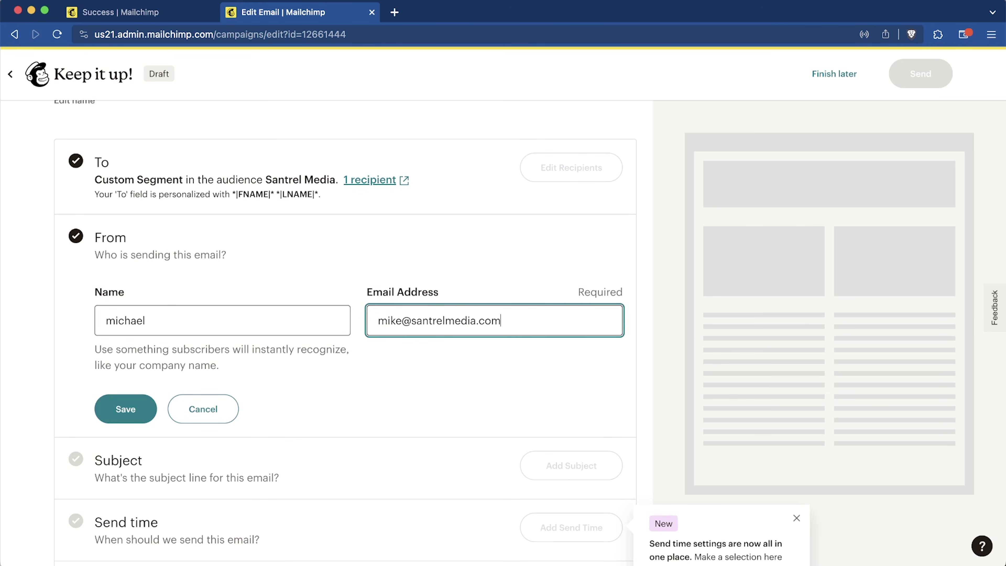
left_click(115, 423)
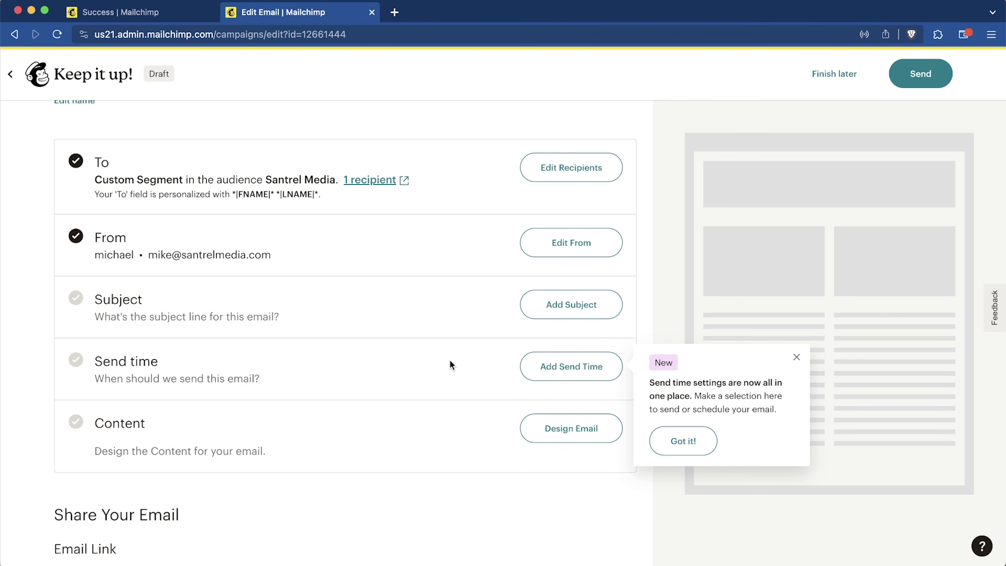
left_click(571, 311)
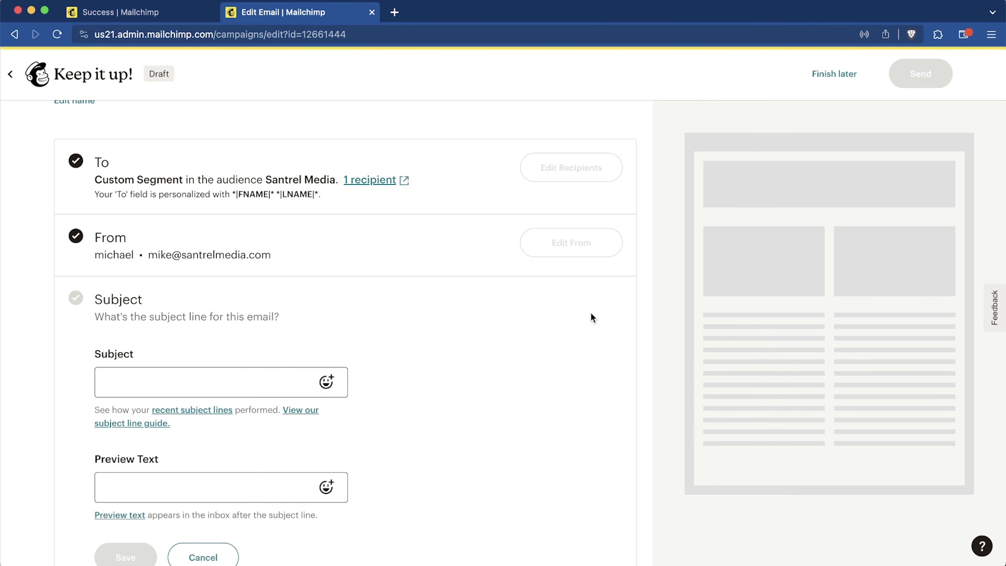
Step: Put focus in the Subject field and then the Preview Text field, leaving both empty
scroll(211, 377, "down", 3)
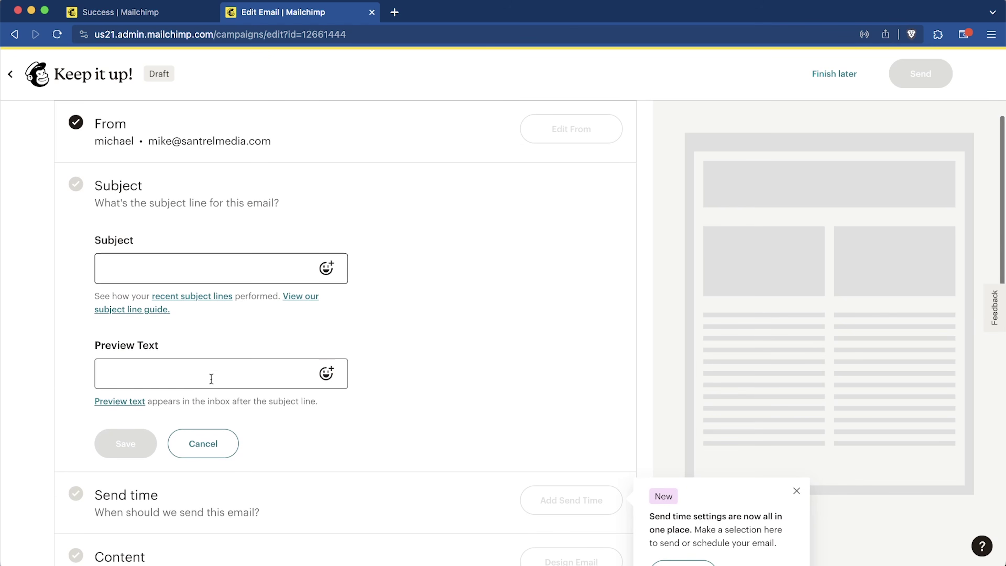
left_click(116, 271)
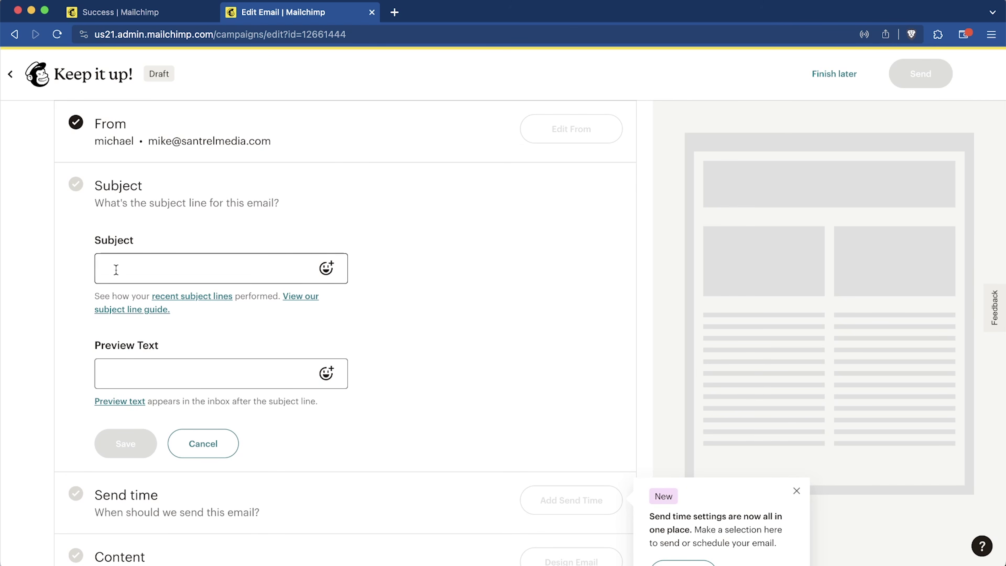
left_click(248, 265)
left_click(238, 364)
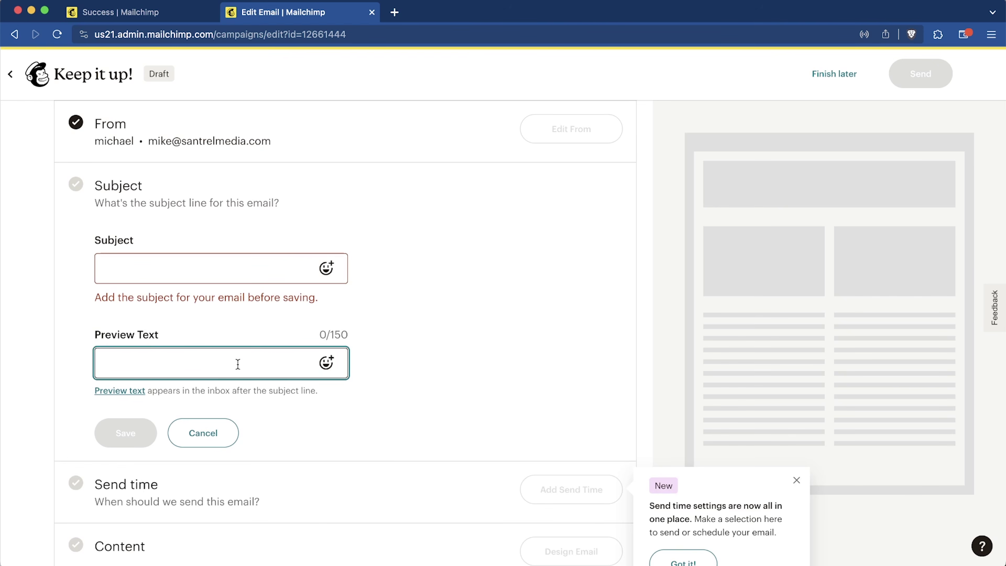
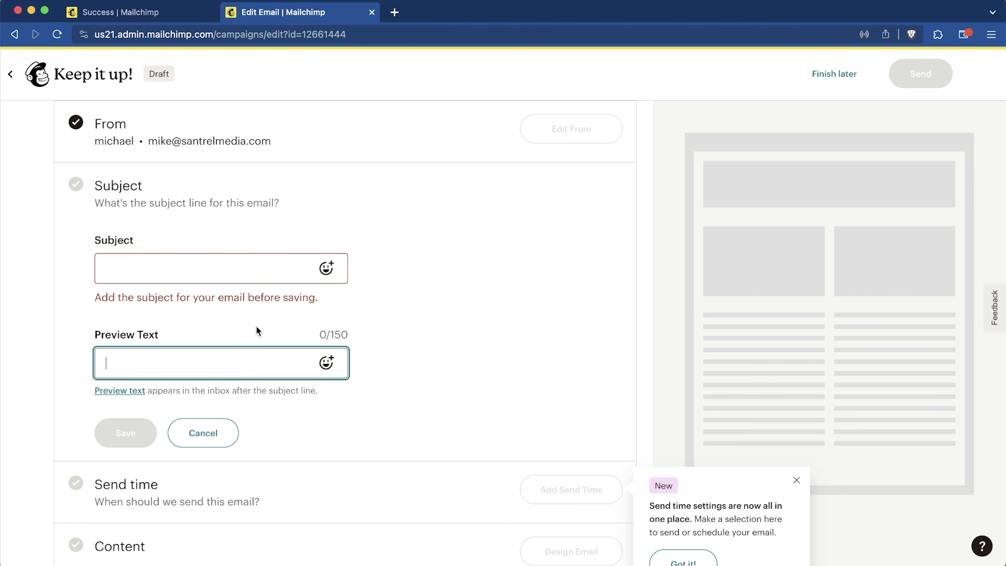
Step: Save the subject 'Welcome To Our List - Open For A Surprise' with a special-present preview text
left_click(213, 265)
type("Welcome ")
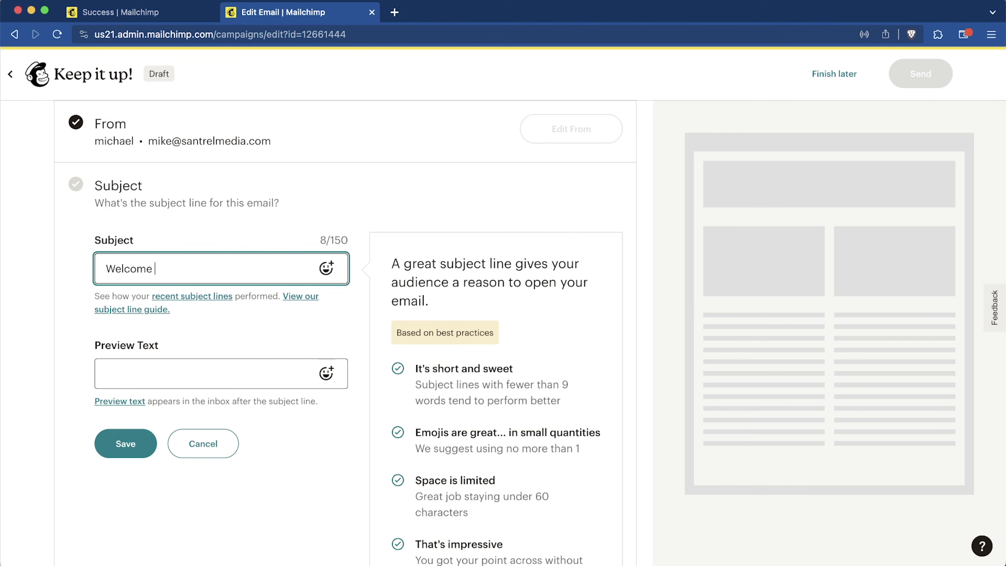
type("To Our List - Open For A Surprise")
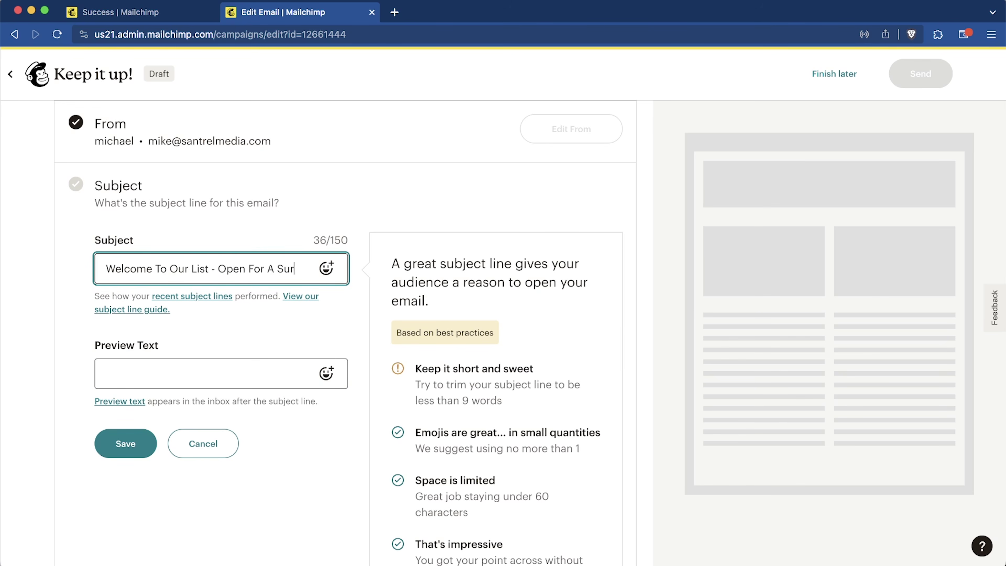
key("Tab")
type("We have a special present for you as a new member! Open to learn more about the special surprise")
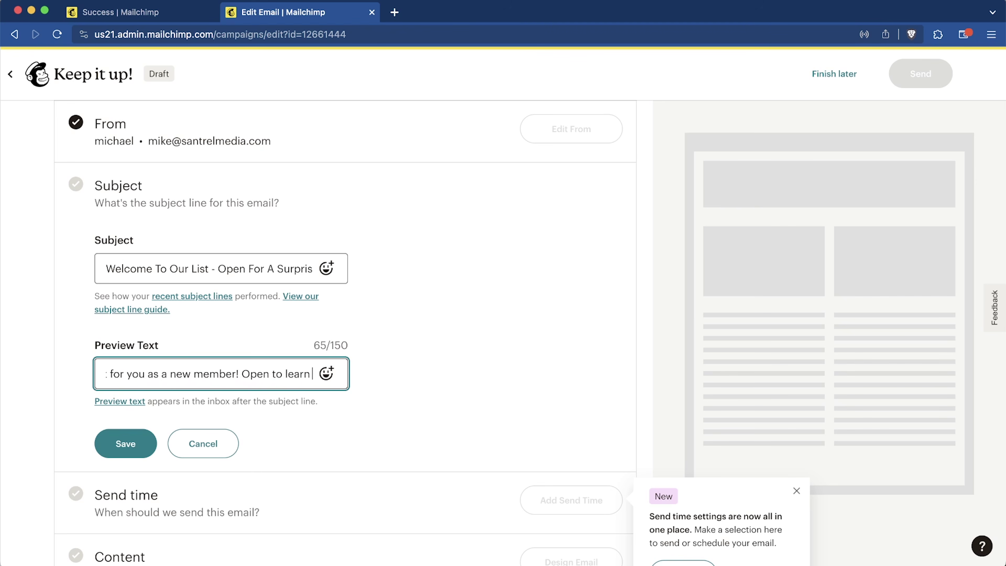
left_click(126, 445)
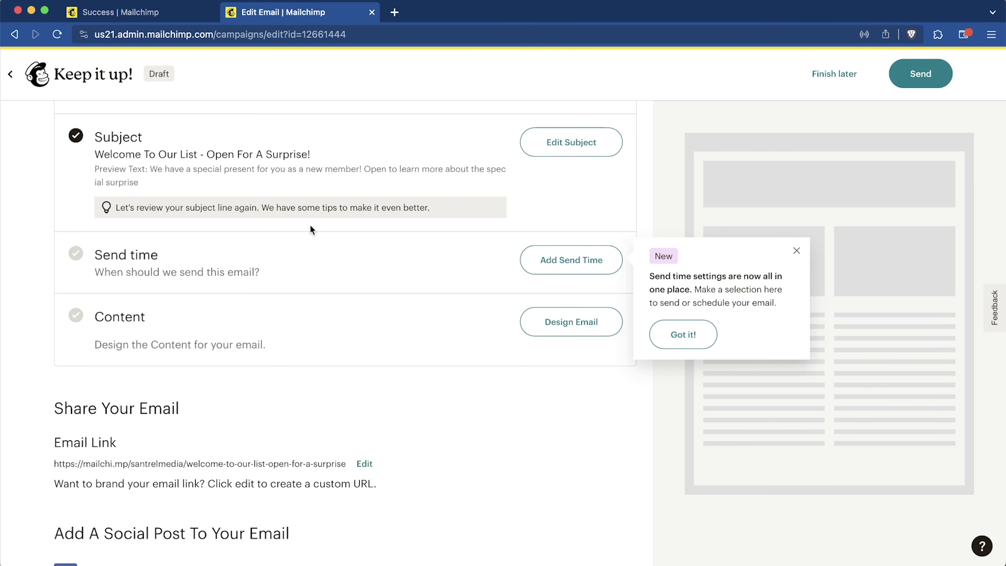
Step: Choose Send now as the email's send time and save it
scroll(486, 246, "up", 2)
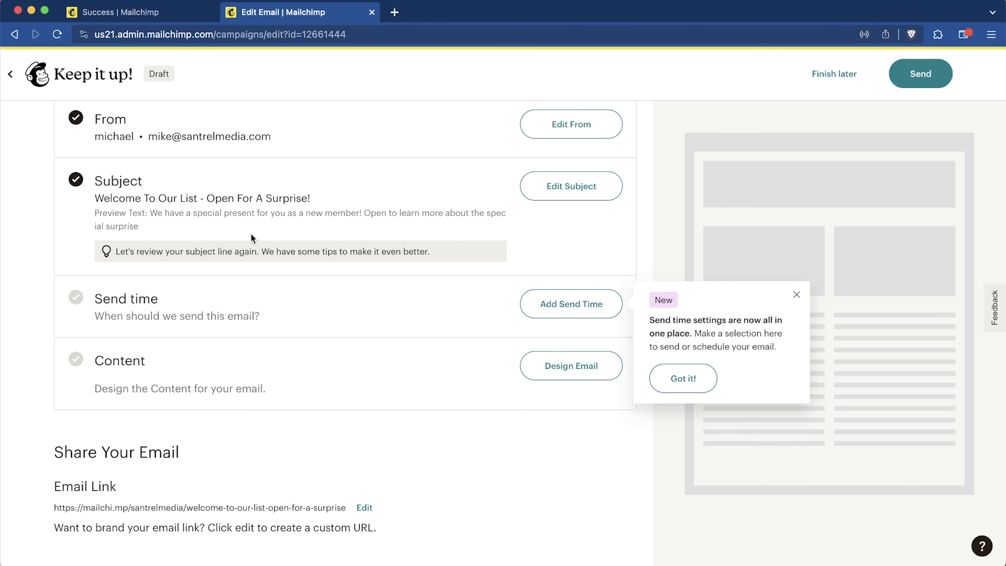
scroll(328, 372, "up", 2)
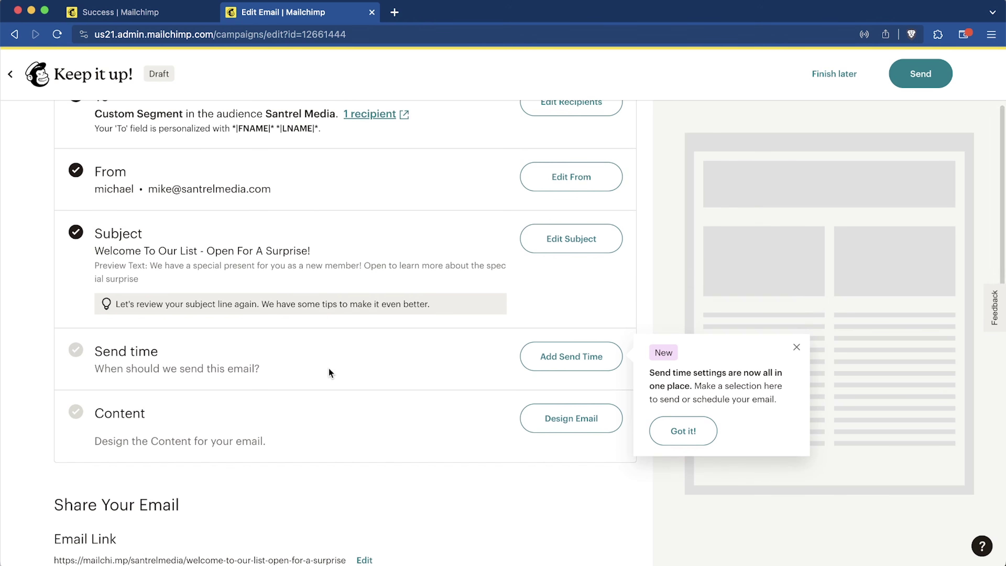
left_click(583, 365)
scroll(332, 395, "down", 3)
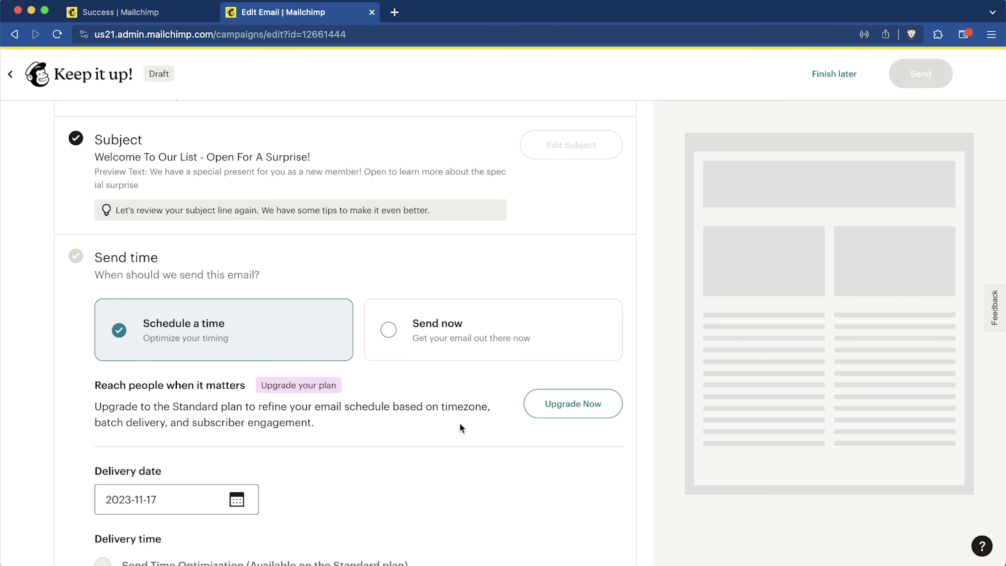
scroll(397, 440, "down", 3)
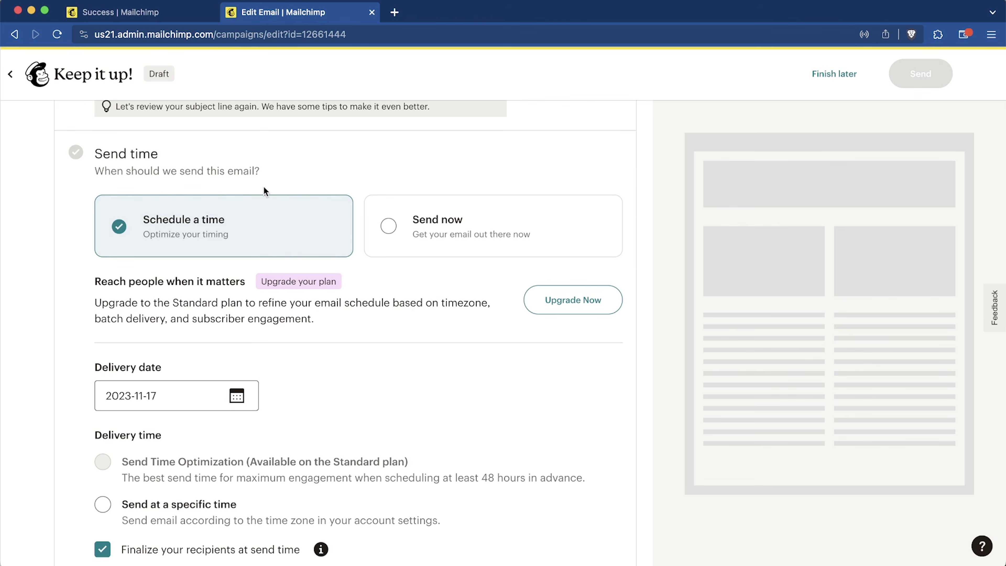
left_click(384, 240)
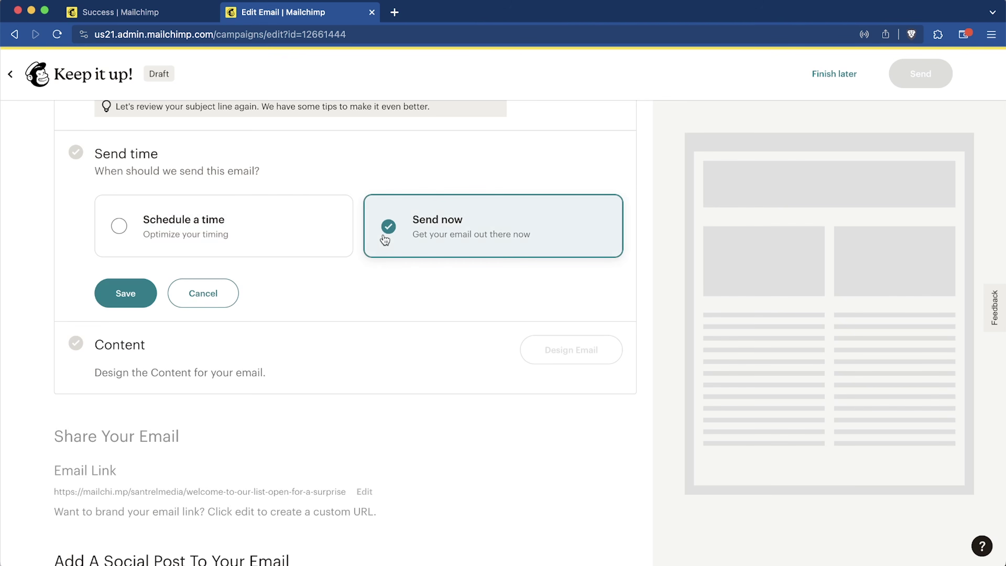
left_click(116, 295)
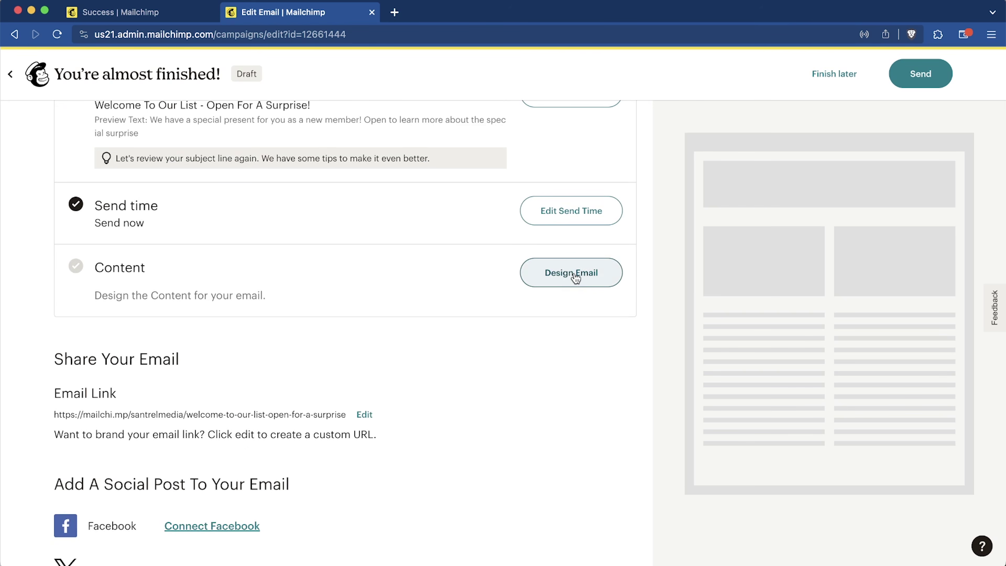
Step: Apply the Black Friday 'End of sale 1' template as the email's design
left_click(571, 282)
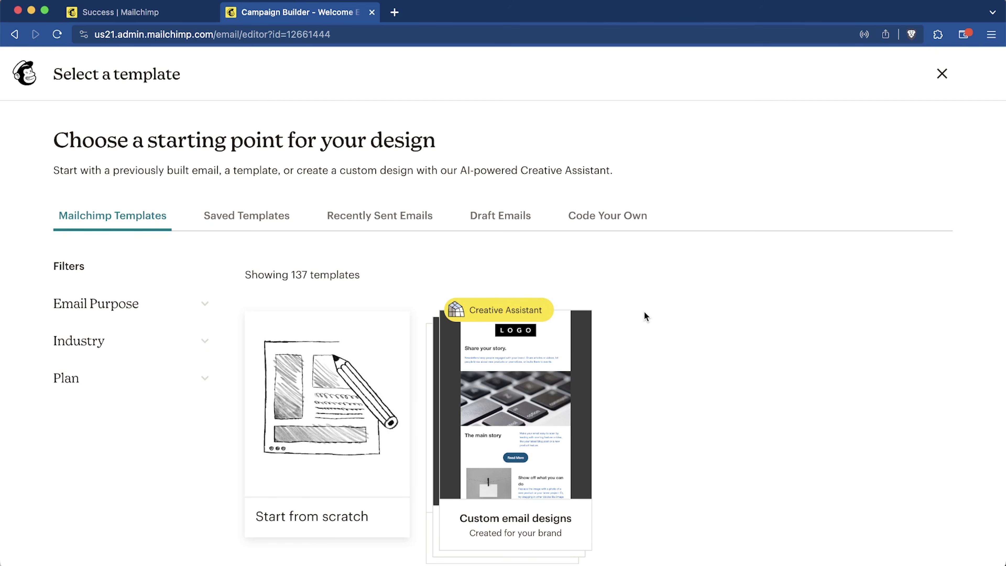
scroll(728, 307, "down", 10)
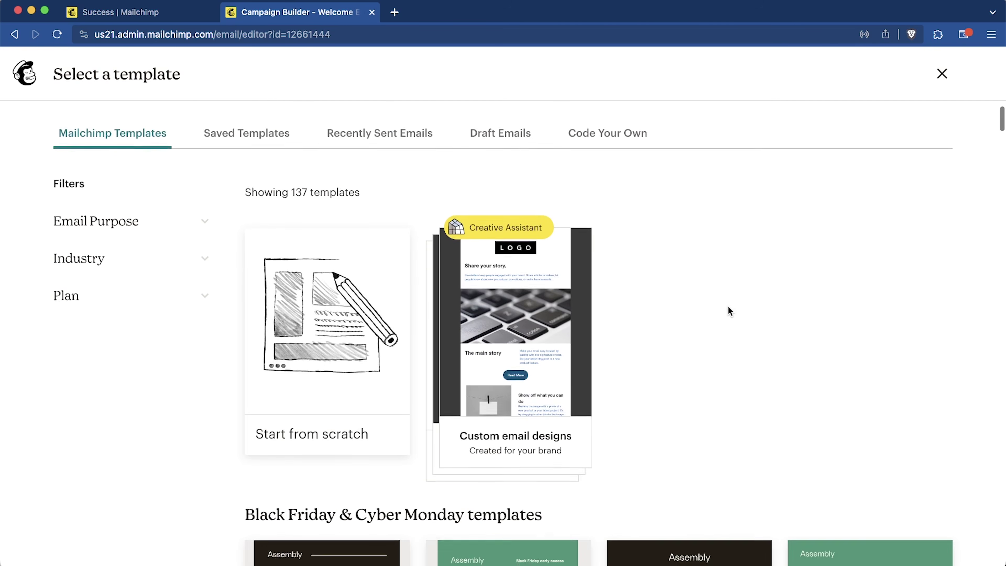
scroll(729, 309, "down", 8)
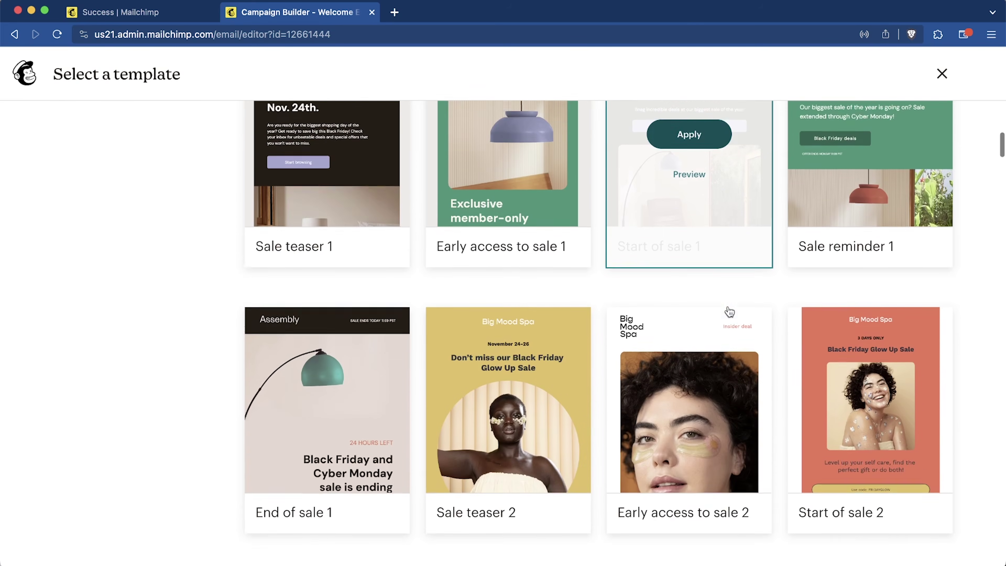
scroll(728, 306, "up", 1)
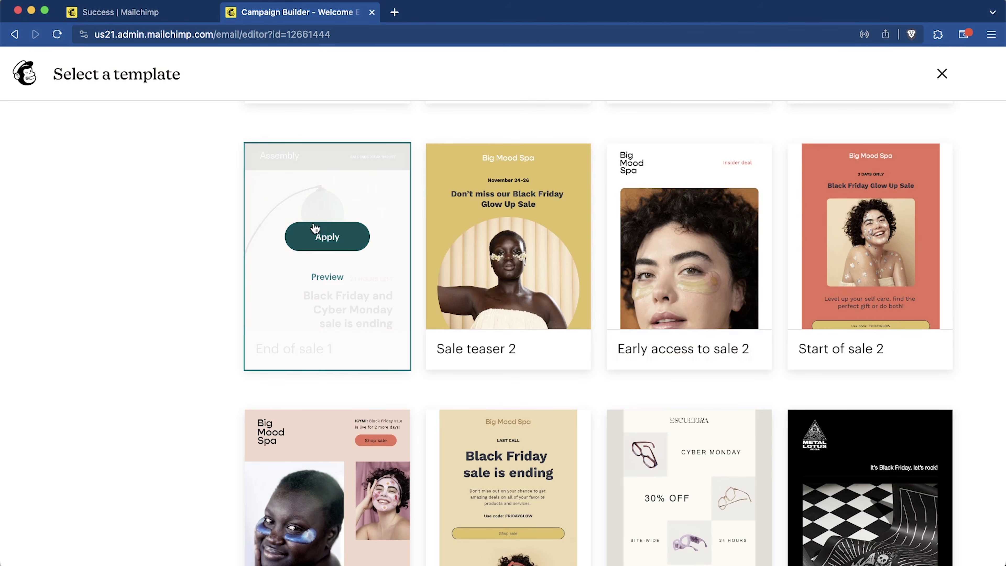
left_click(319, 236)
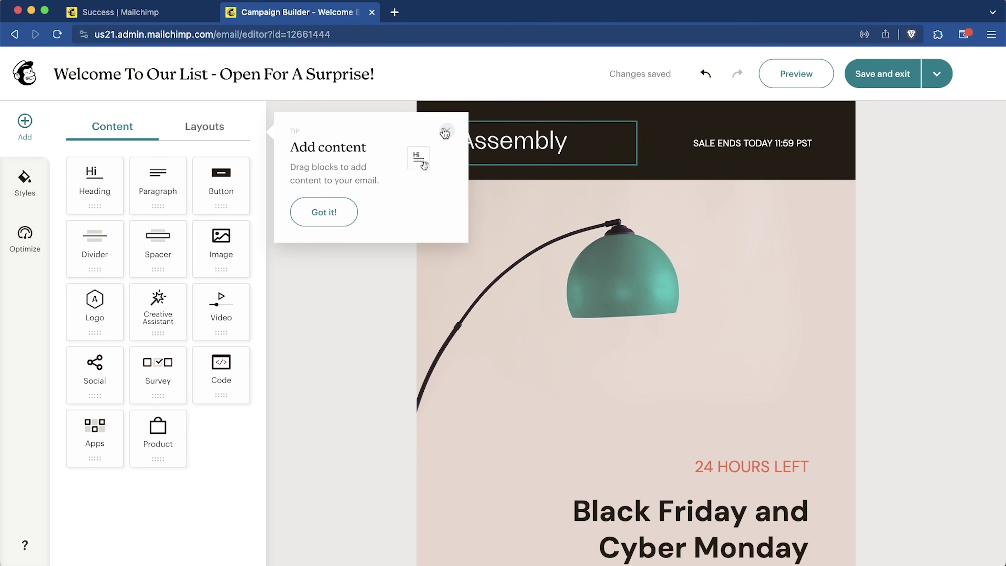
Step: Select the lamp hero image and browse the image library, closing it without changes
left_click(445, 132)
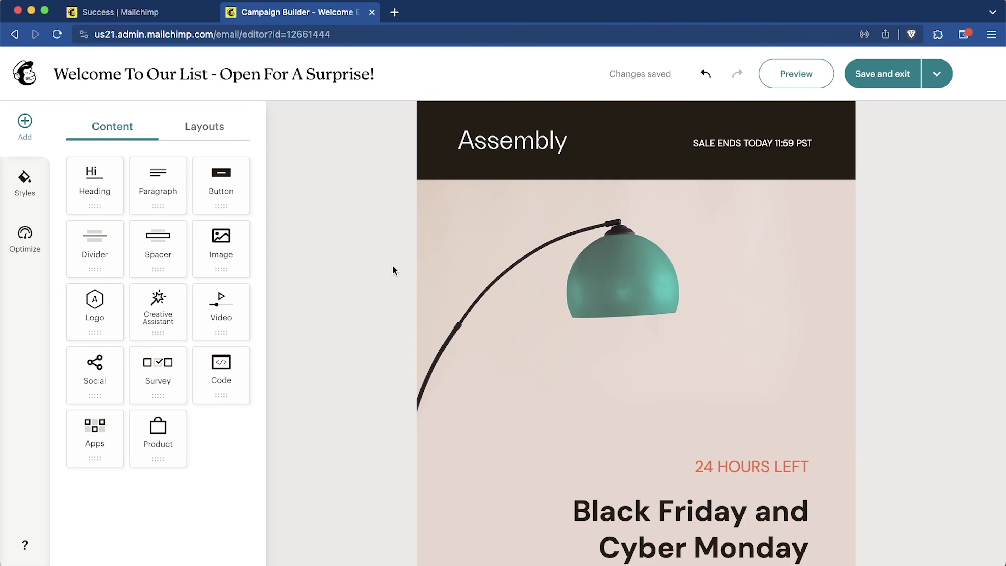
left_click(590, 287)
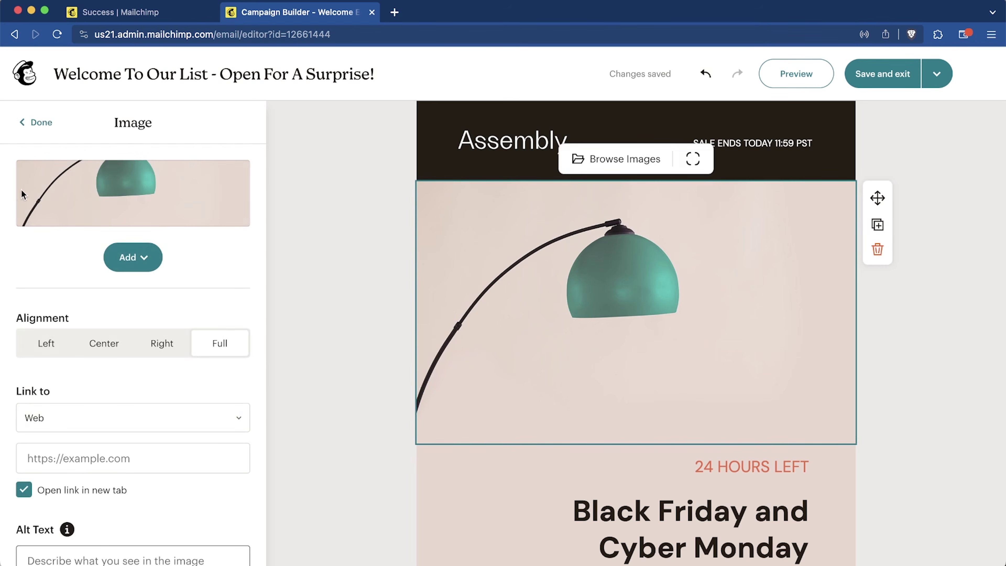
left_click(626, 158)
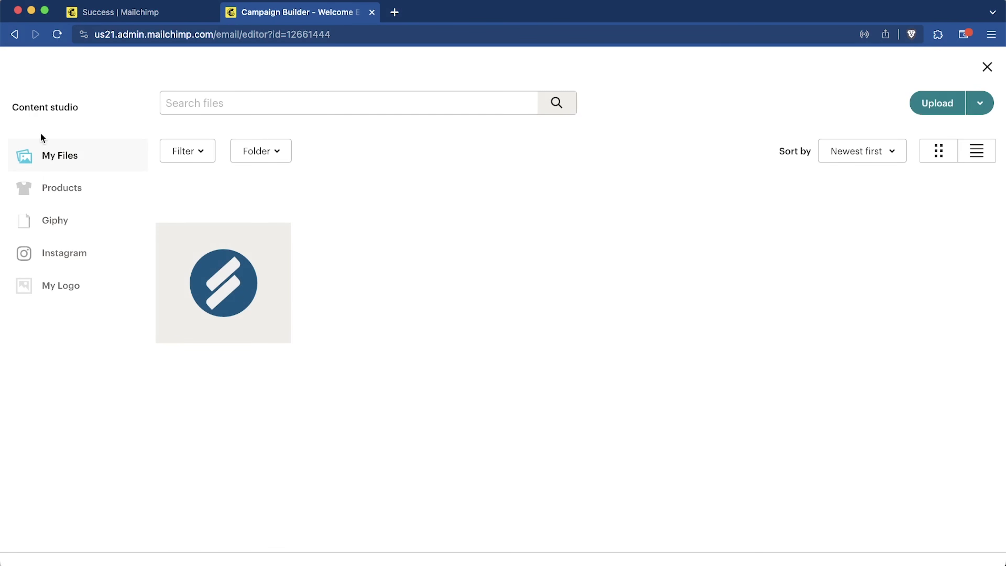
left_click(996, 60)
scroll(349, 437, "down", 4)
scroll(349, 438, "down", 1)
Step: Give the 24 HOURS LEFT block a bright red background colour
left_click(641, 275)
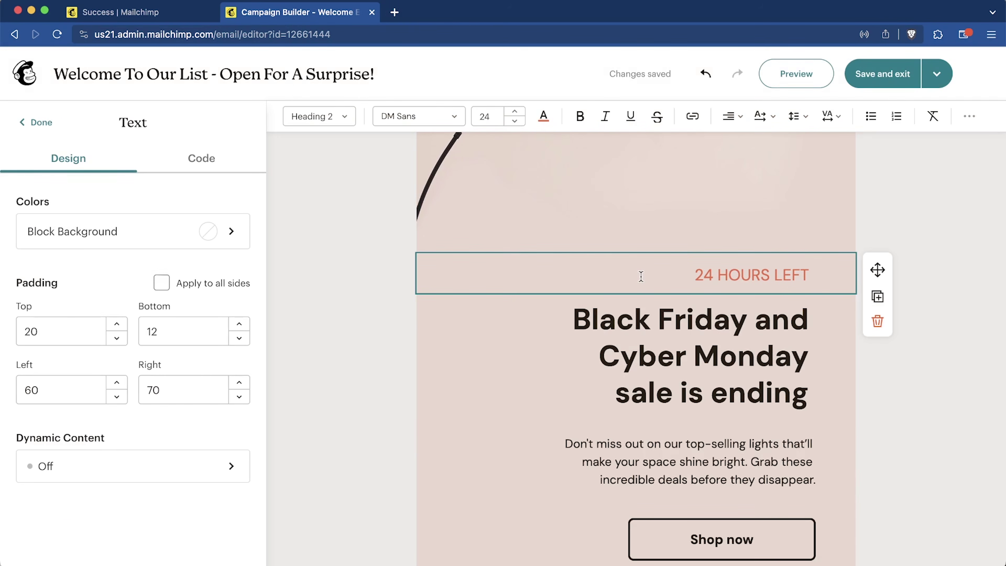
left_click(127, 239)
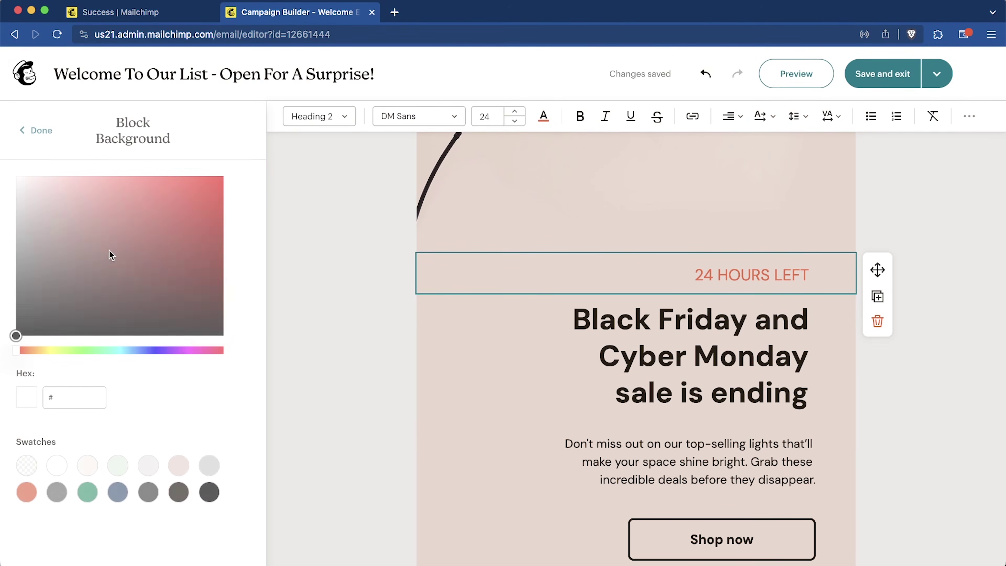
left_click(110, 257)
left_click(223, 222)
left_click(36, 130)
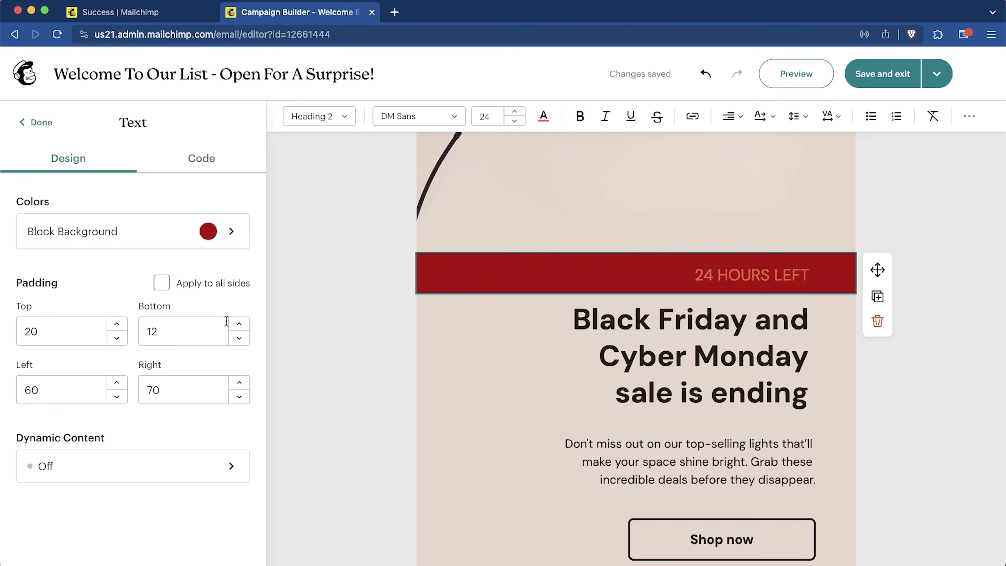
Step: Set the block's top padding to 211 and glance at its dynamic content settings
left_click(116, 324)
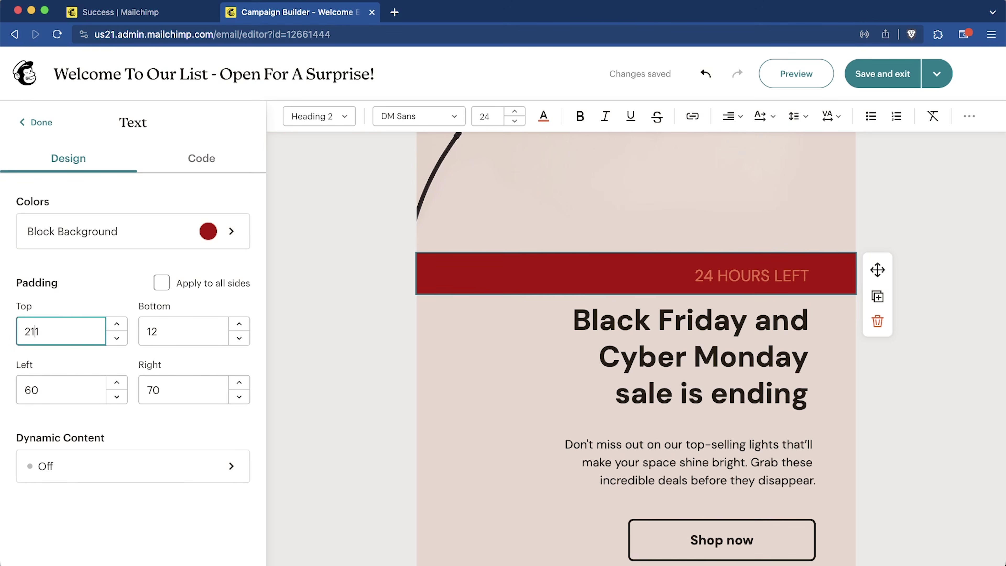
left_click(179, 330)
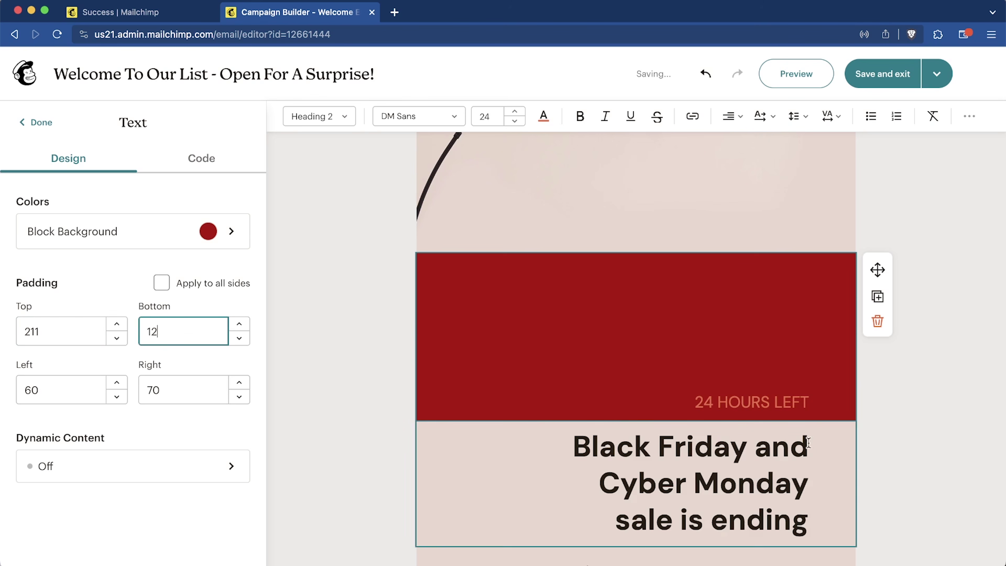
scroll(574, 343, "up", 3)
scroll(574, 343, "down", 9)
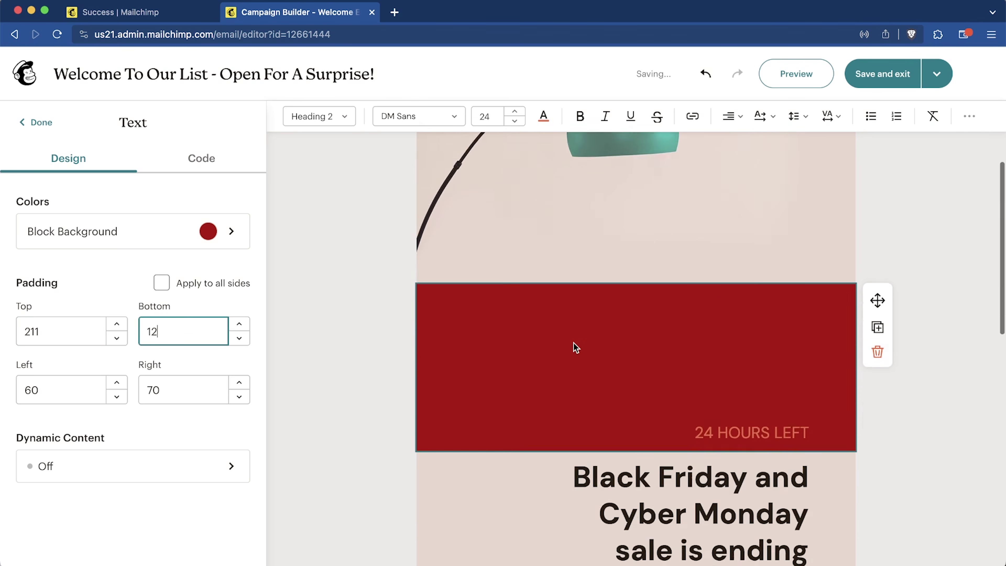
left_click(137, 467)
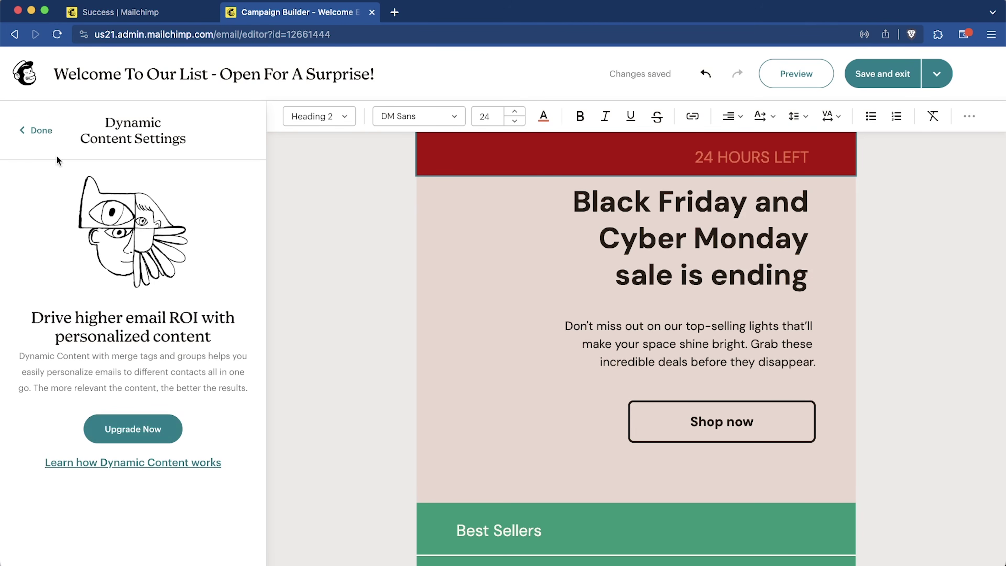
left_click(41, 131)
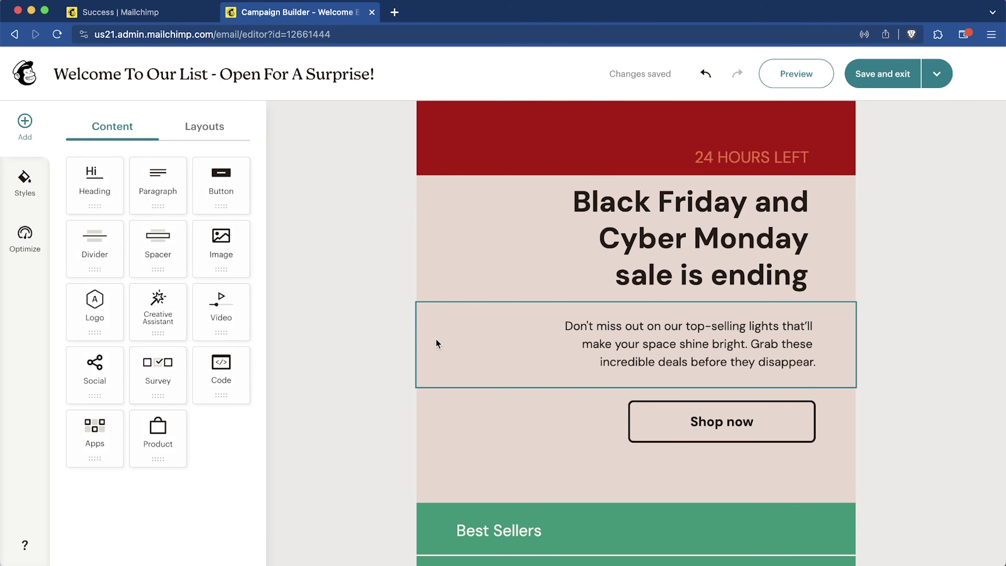
Step: Drop a Survey block under Shop now and link its Start Survey button to Welcome Survey
scroll(606, 377, "down", 1)
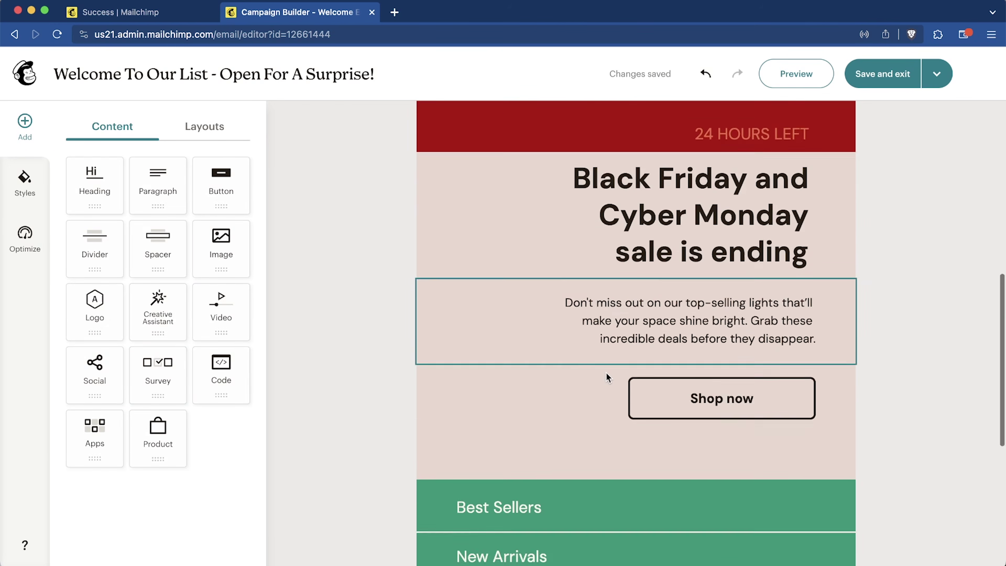
scroll(606, 377, "up", 5)
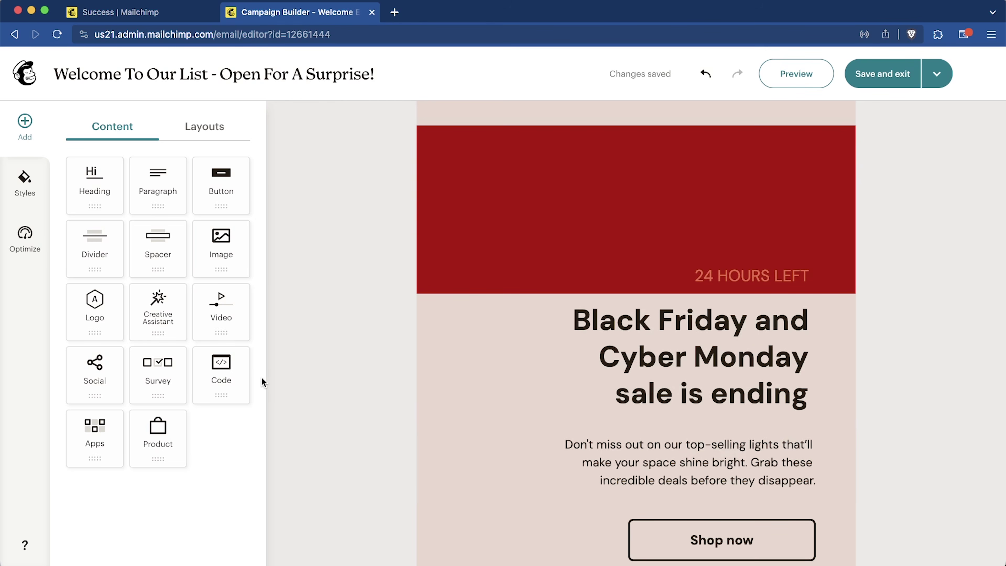
scroll(583, 393, "down", 5)
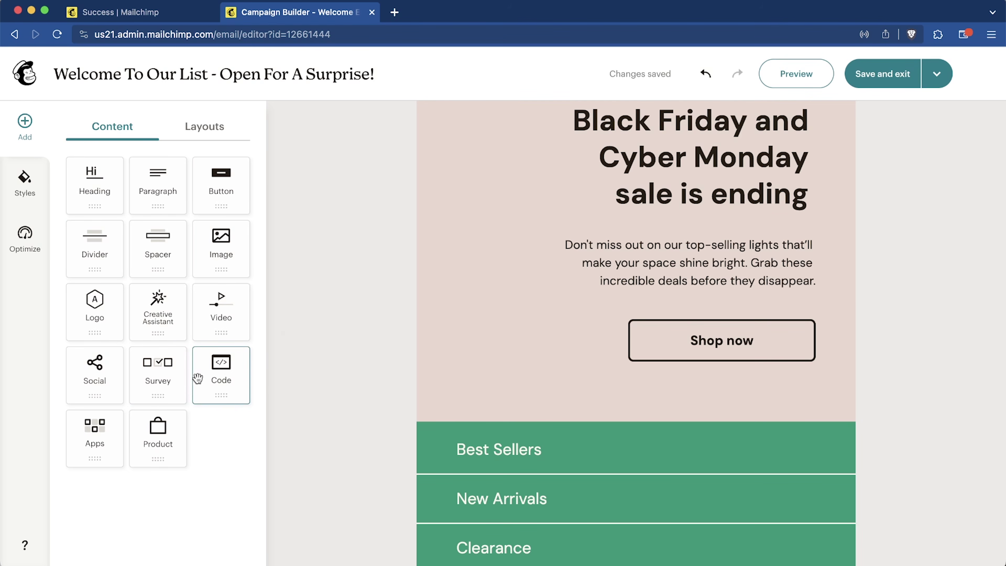
left_click_drag(161, 375, 638, 276)
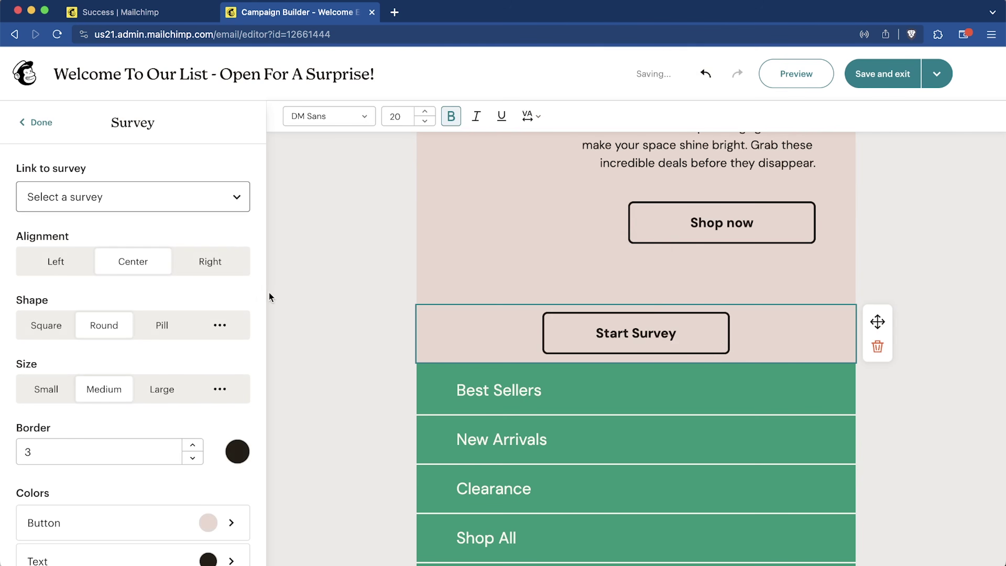
left_click(195, 204)
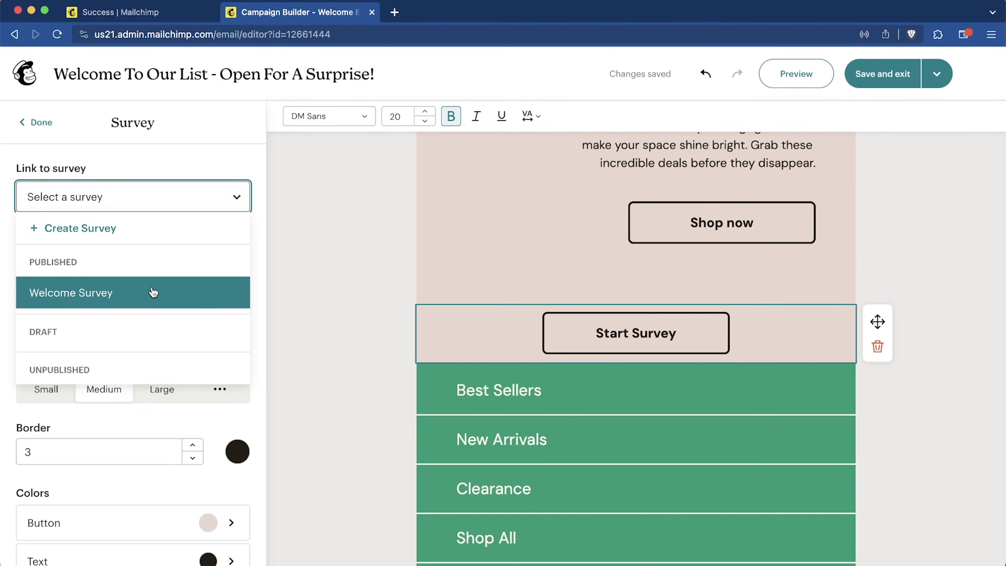
left_click(199, 301)
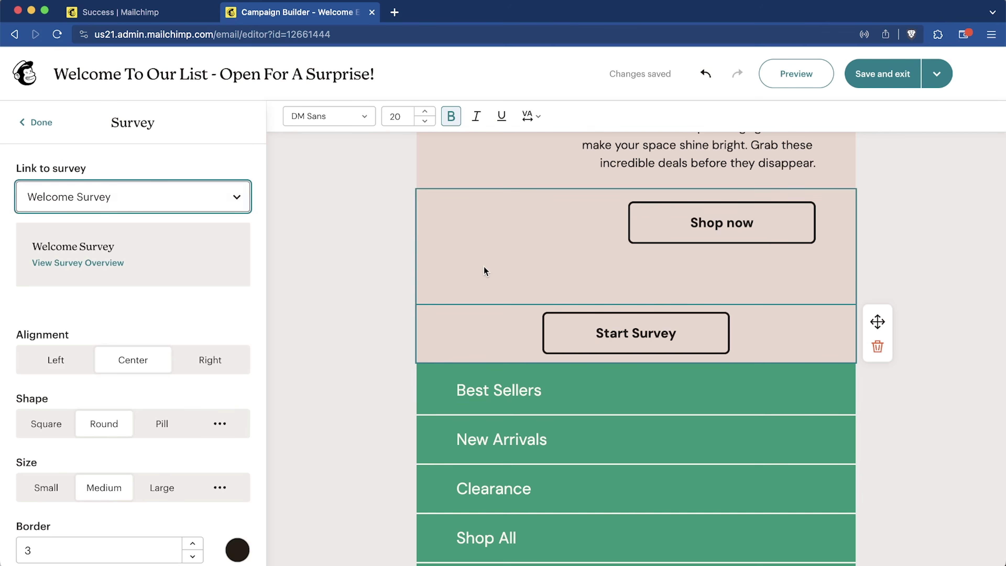
scroll(633, 313, "up", 5)
Step: Select the sale paragraph's opening words and type placeholder text over them
left_click(710, 313)
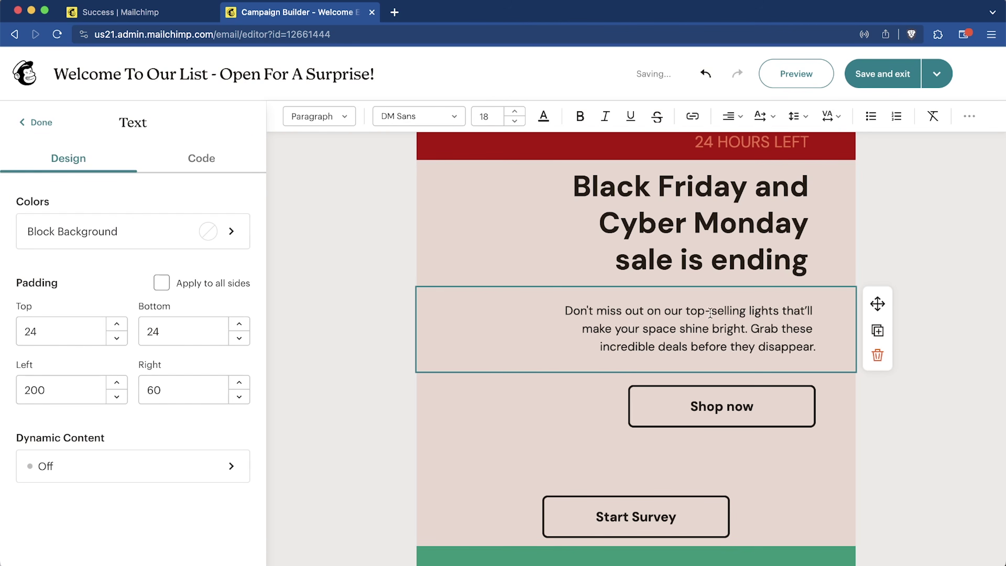
left_click_drag(570, 302, 702, 313)
type("sdfkljsdflkjsdfsdf")
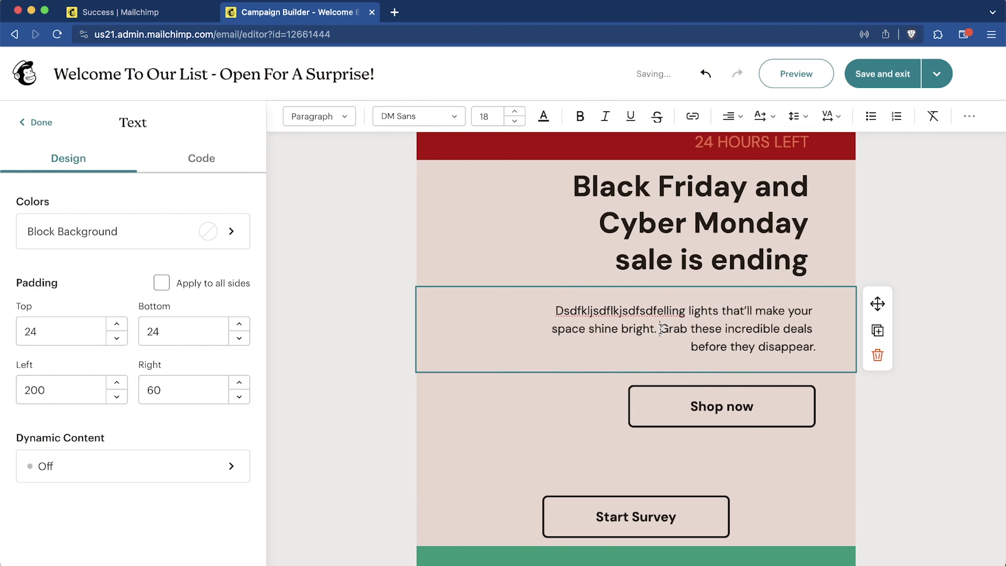
Step: Link the words 'Grab these incredible' to the Welcome Survey and save
left_click_drag(660, 328, 784, 327)
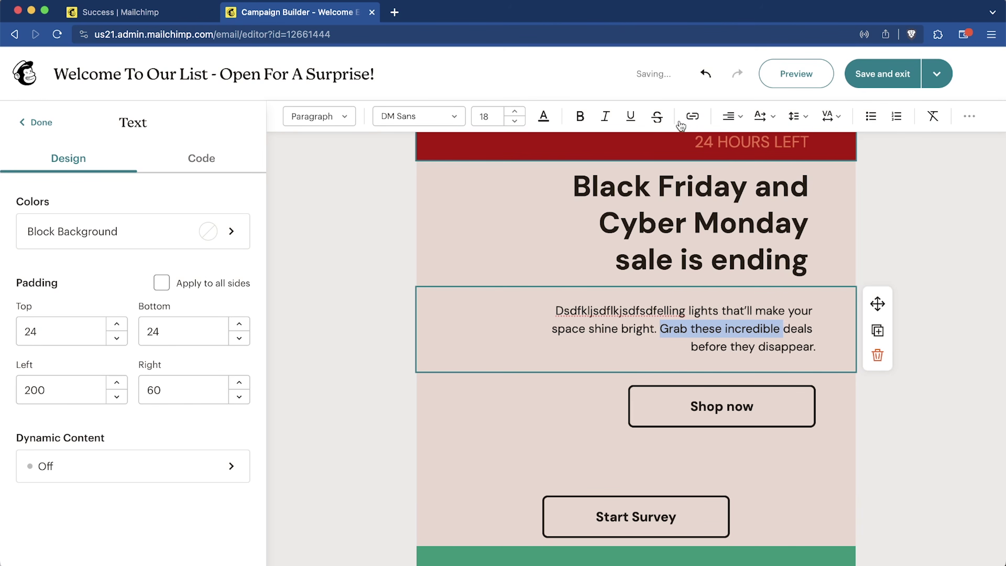
left_click(692, 116)
left_click(745, 216)
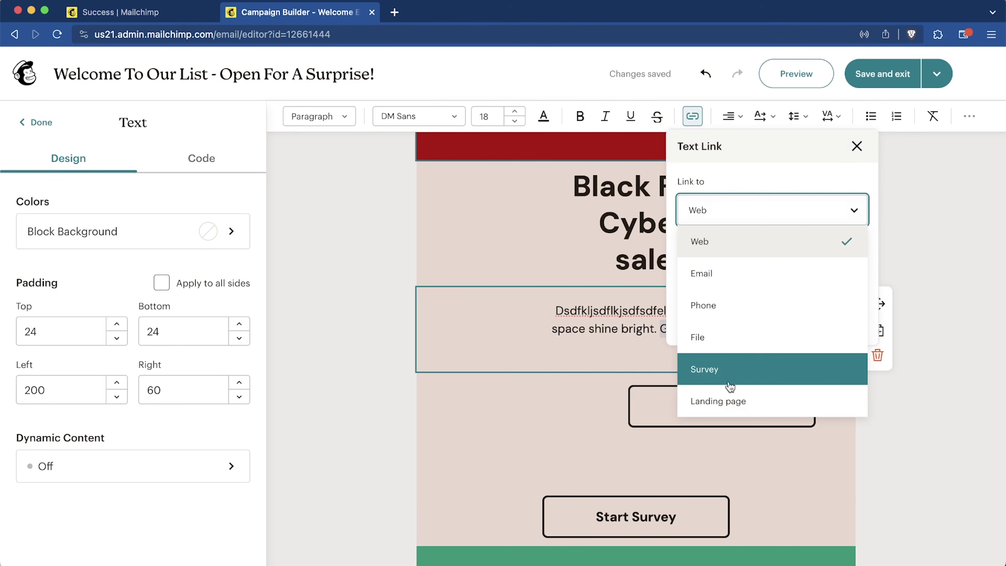
left_click(733, 367)
left_click(772, 271)
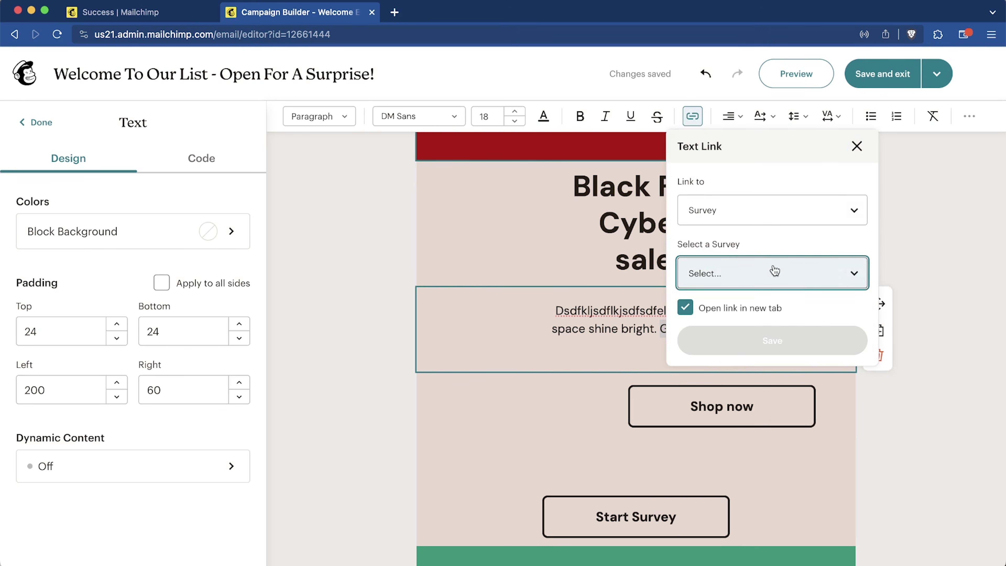
left_click(727, 328)
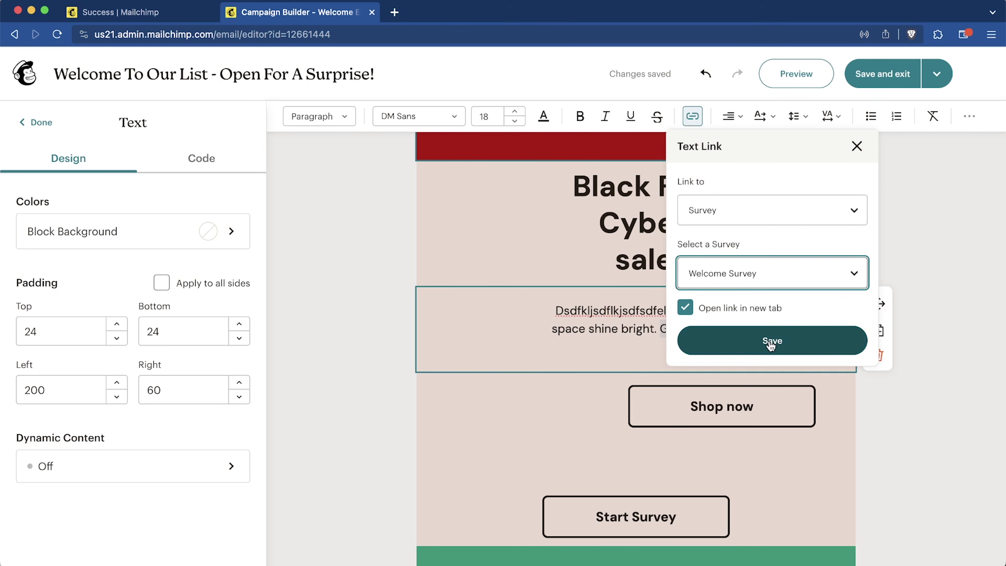
left_click(743, 340)
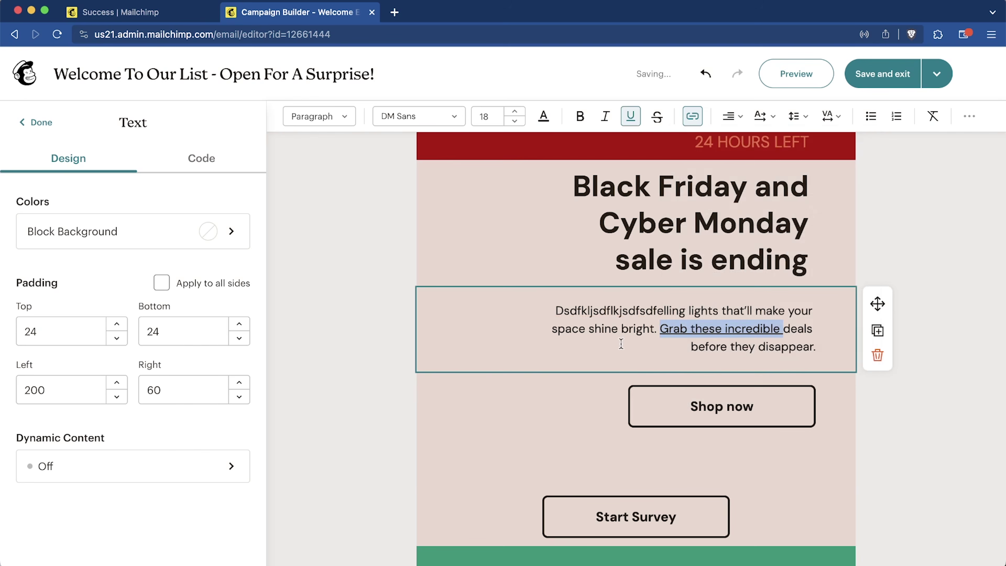
scroll(801, 395, "down", 4)
scroll(801, 394, "up", 12)
scroll(802, 394, "down", 8)
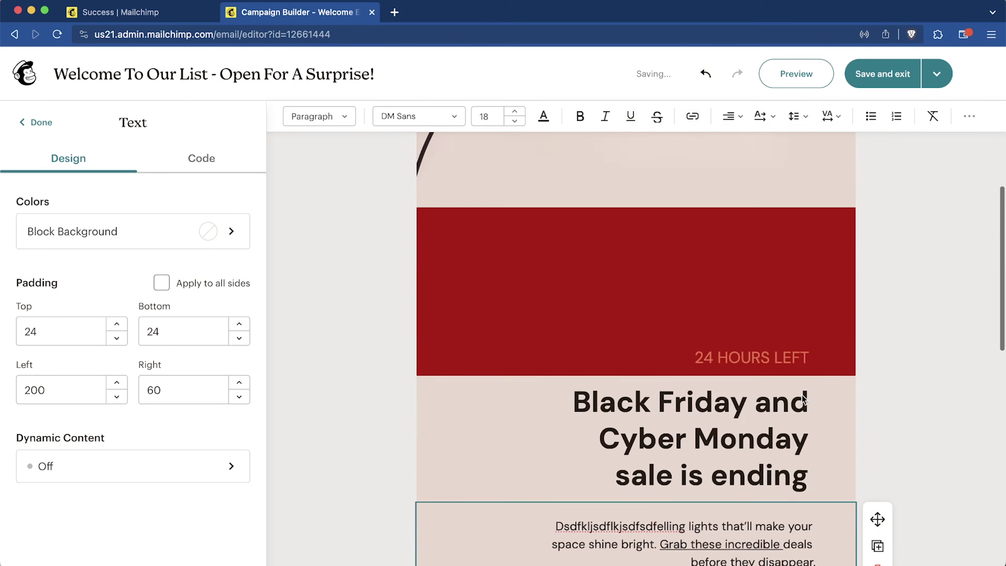
scroll(802, 394, "down", 2)
left_click(700, 372)
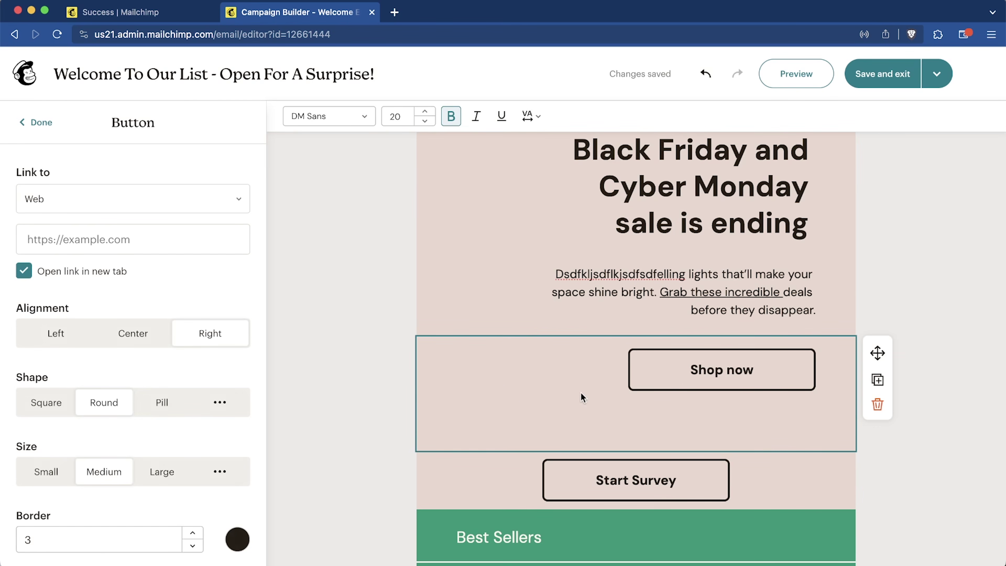
Step: Link the Shop now button to the sender's email address with subject 'Reply to welcome email'
scroll(447, 383, "down", 3)
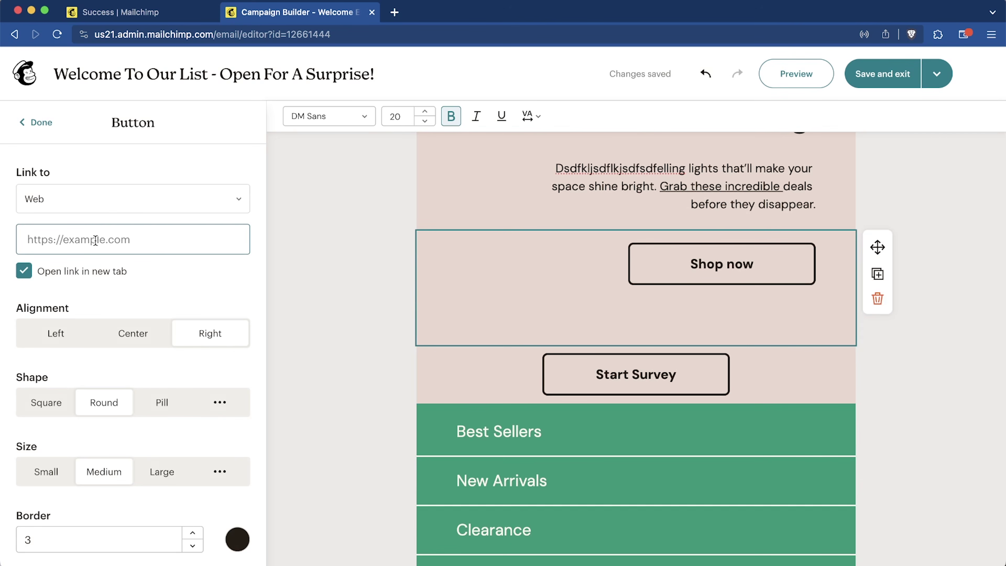
left_click(161, 208)
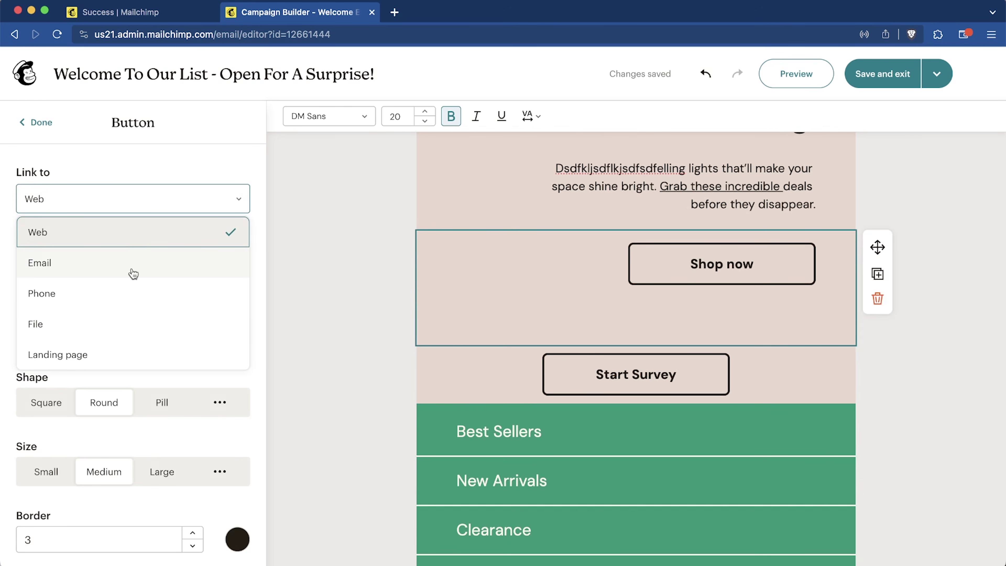
left_click(124, 262)
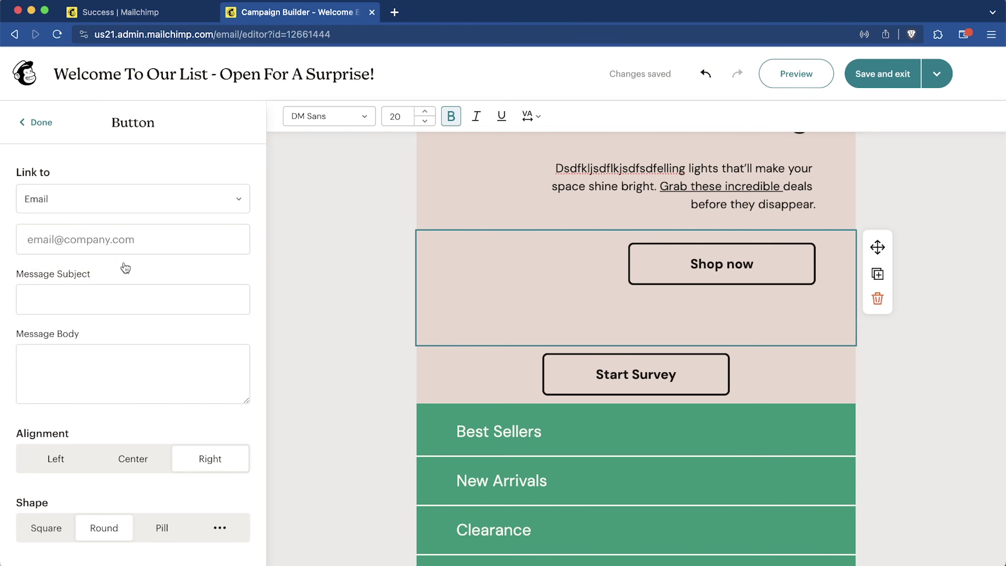
key("Tab")
type("Reply to wel")
type("come email")
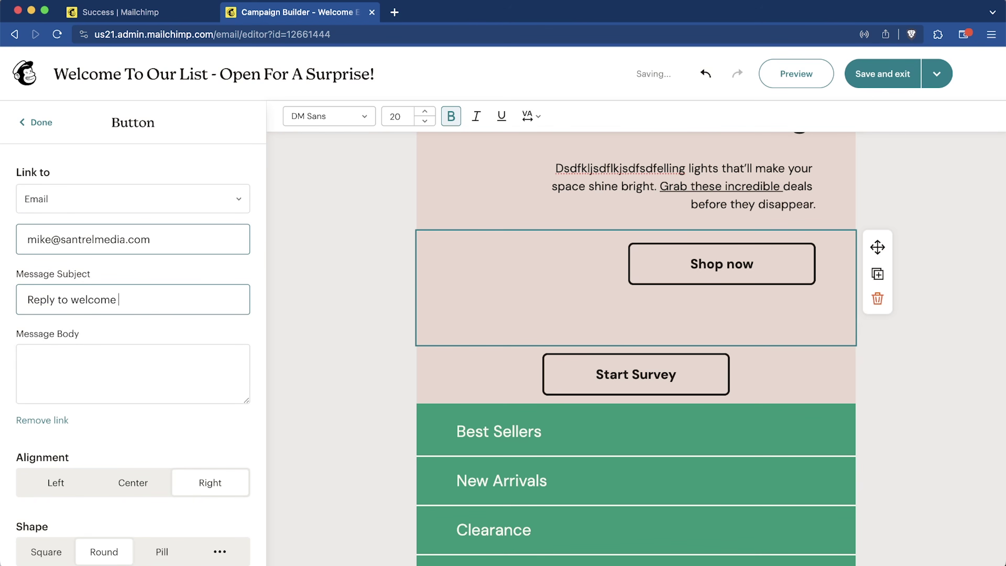
Step: Relabel the button as a reply to the sender and drag a Product block into the email
scroll(133, 357, "down", 5)
left_click_drag(754, 264, 615, 269)
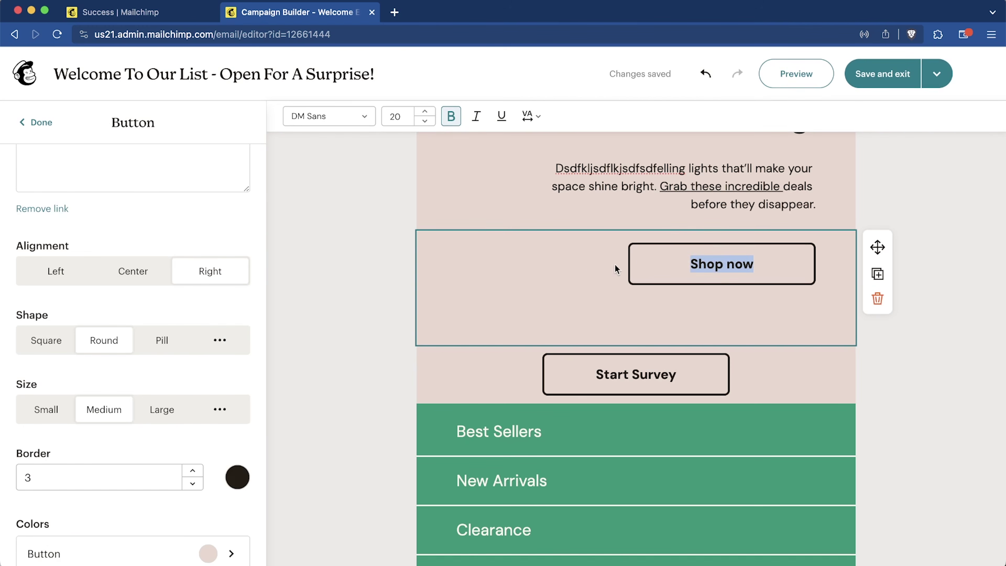
type("Reply to Mike")
left_click(351, 344)
scroll(350, 345, "down", 5)
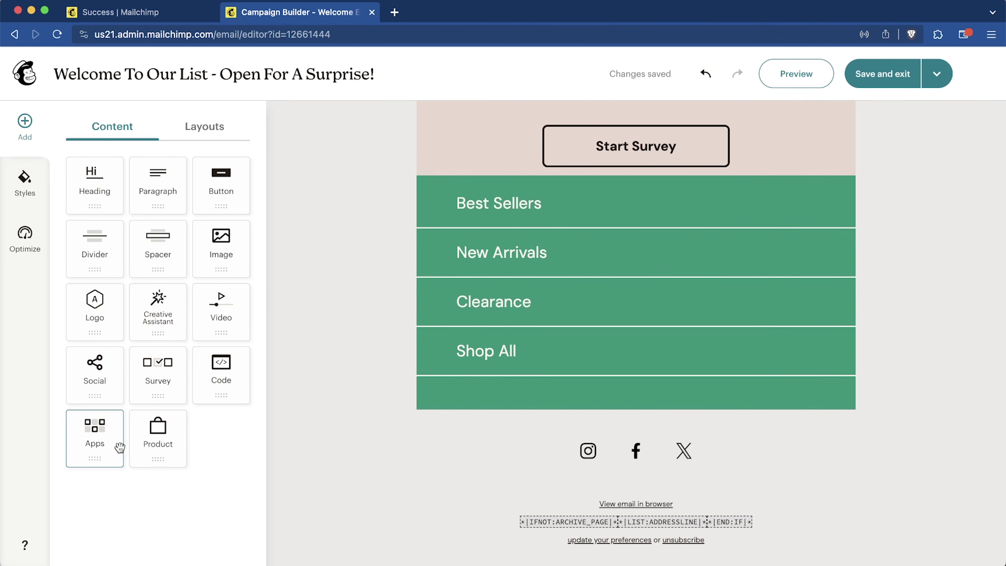
left_click_drag(155, 443, 527, 431)
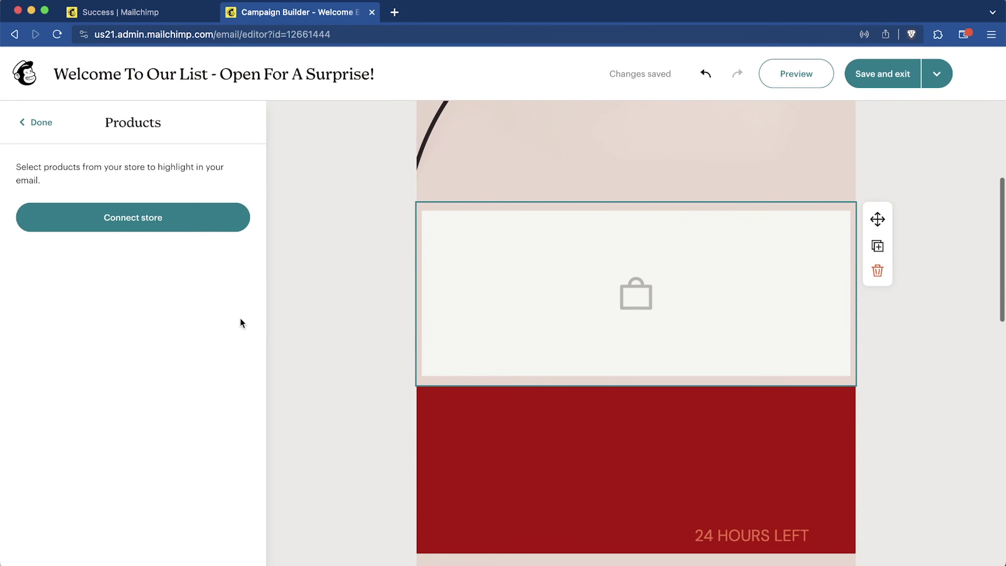
Step: Start connecting an existing store for the Product block and review the Shopify integration page
left_click(149, 218)
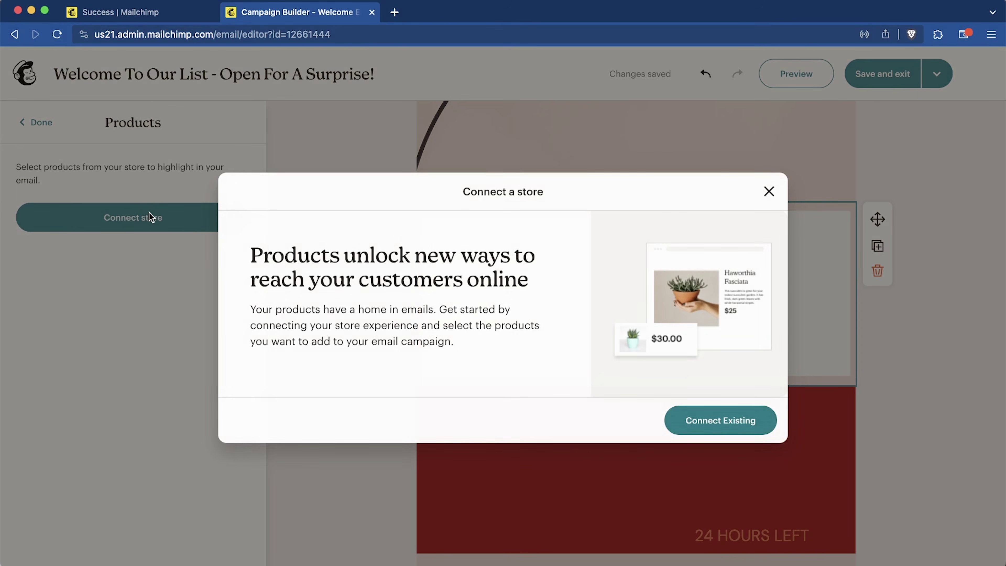
left_click(719, 421)
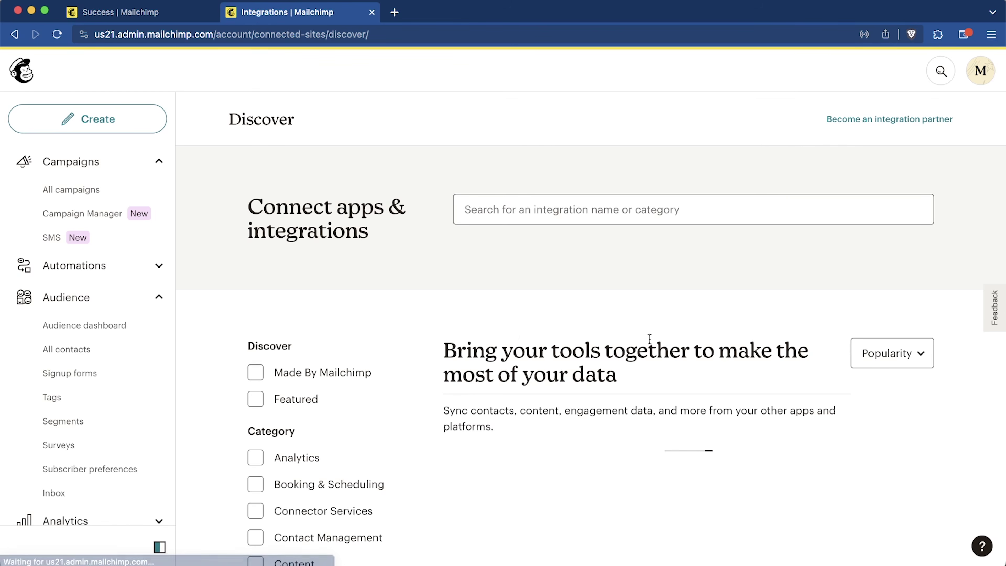
scroll(655, 345, "down", 5)
scroll(651, 344, "up", 3)
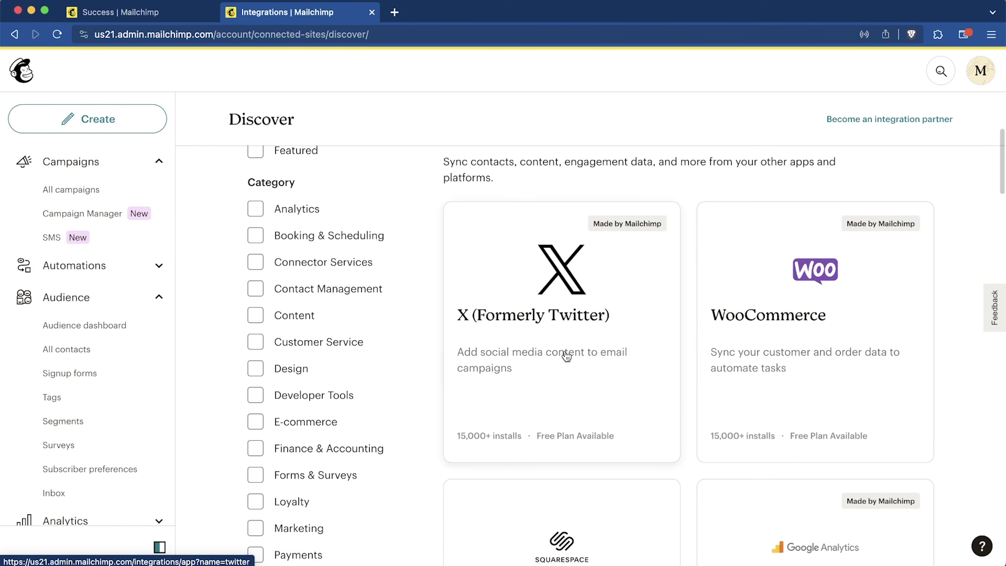
scroll(851, 321, "down", 5)
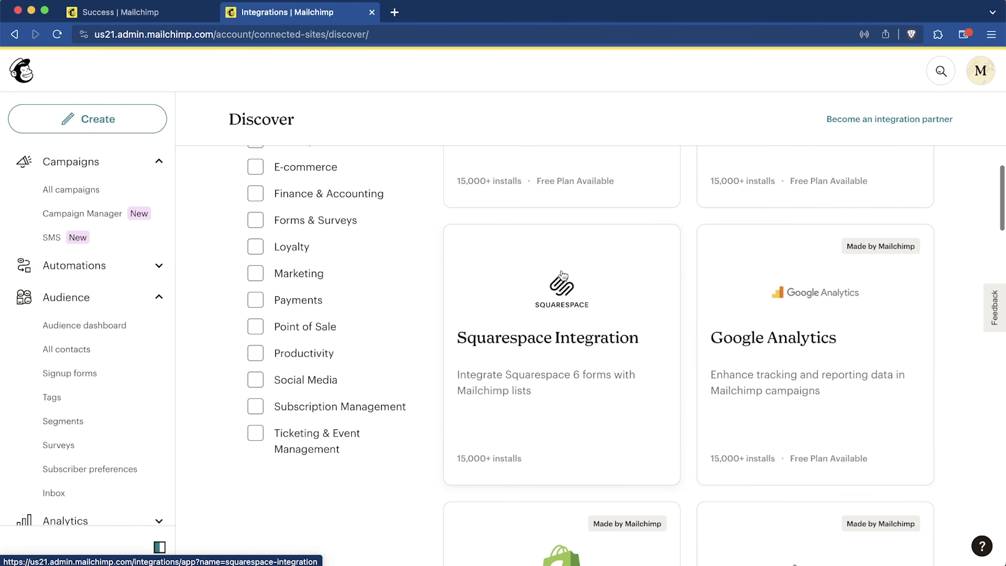
scroll(833, 456, "down", 5)
left_click(590, 263)
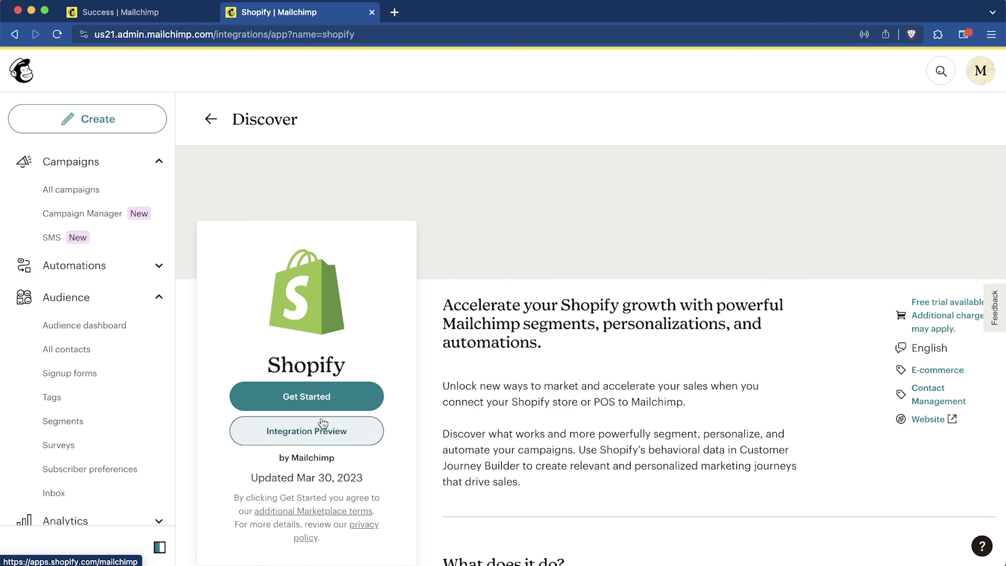
scroll(510, 424, "down", 2)
scroll(510, 424, "down", 8)
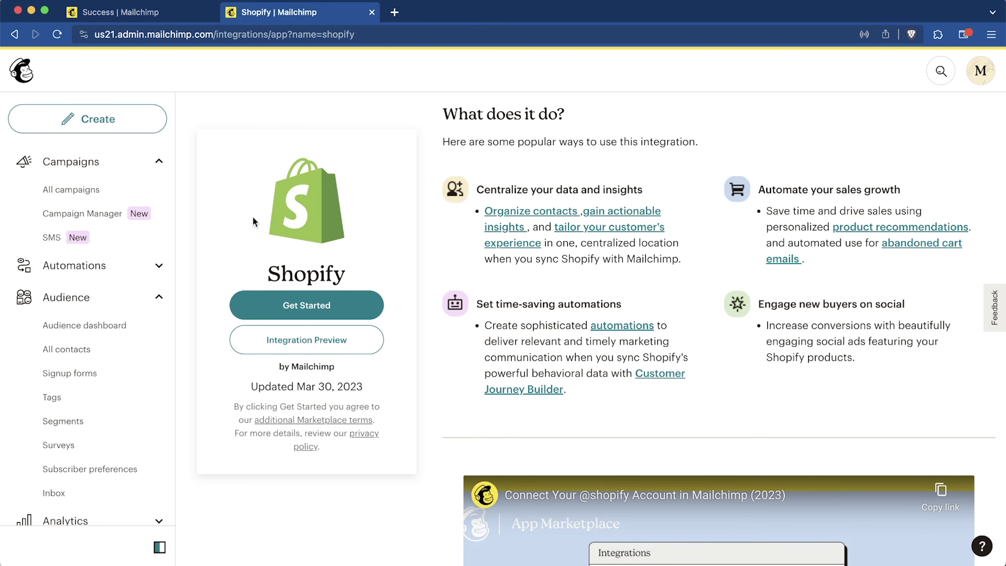
left_click(15, 35)
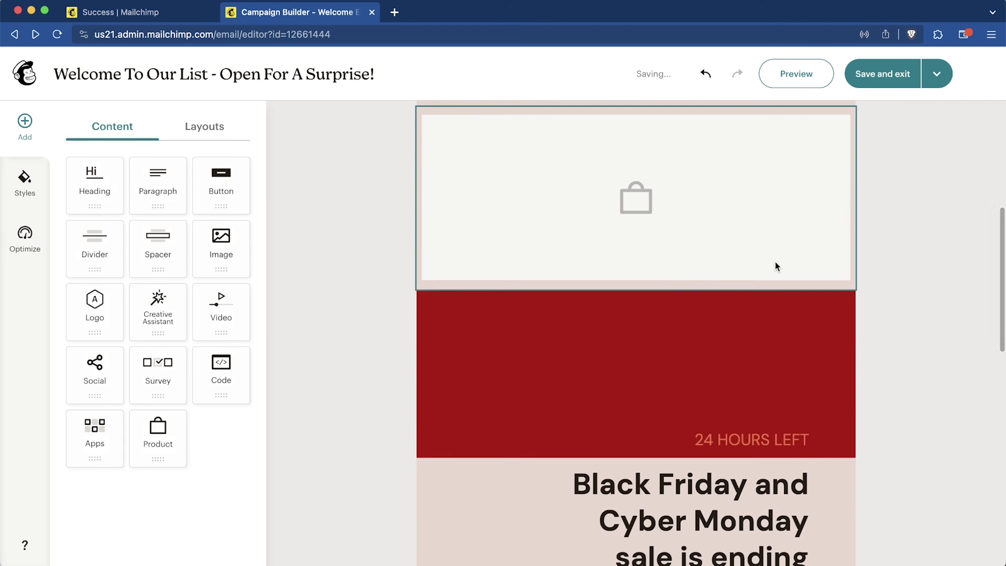
Step: Delete the empty product block from the email
left_click(775, 262)
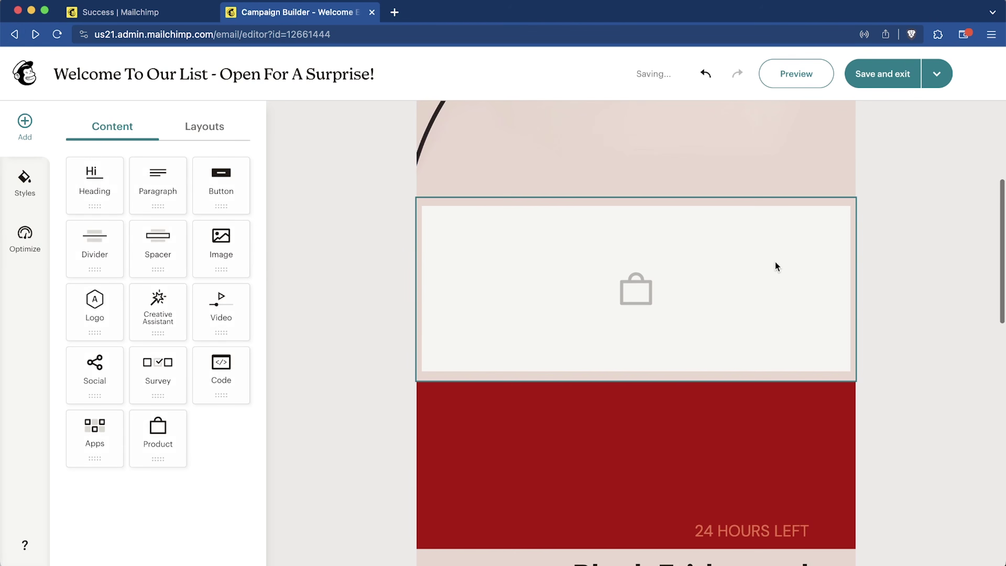
left_click(823, 253)
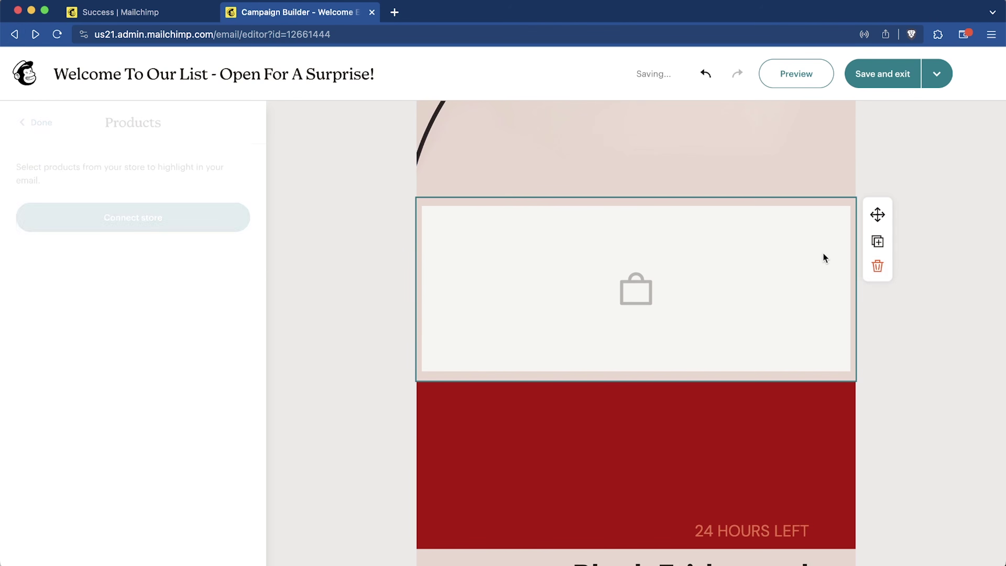
left_click(877, 266)
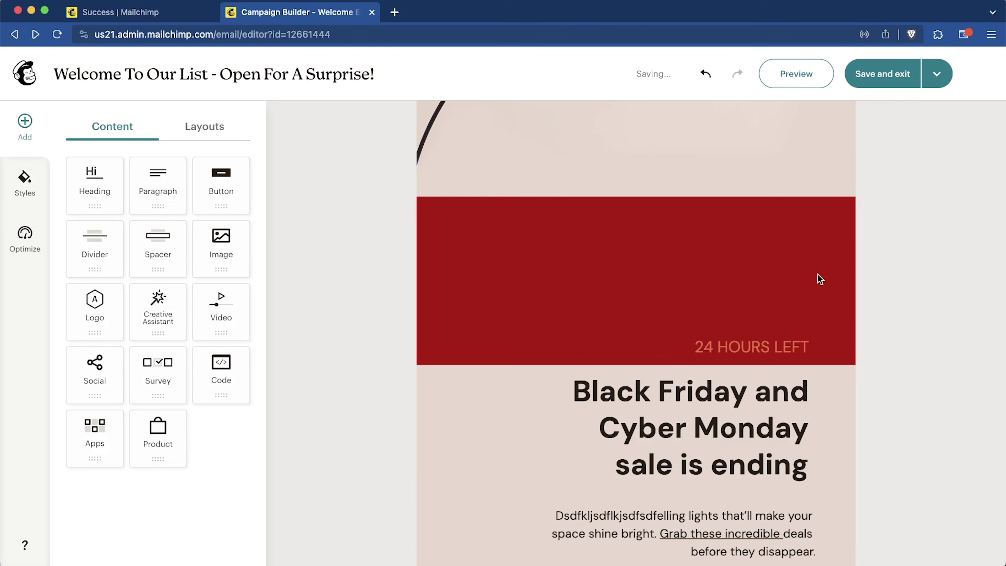
Step: Duplicate the red 24 HOURS LEFT banner so it appears twice
left_click(808, 278)
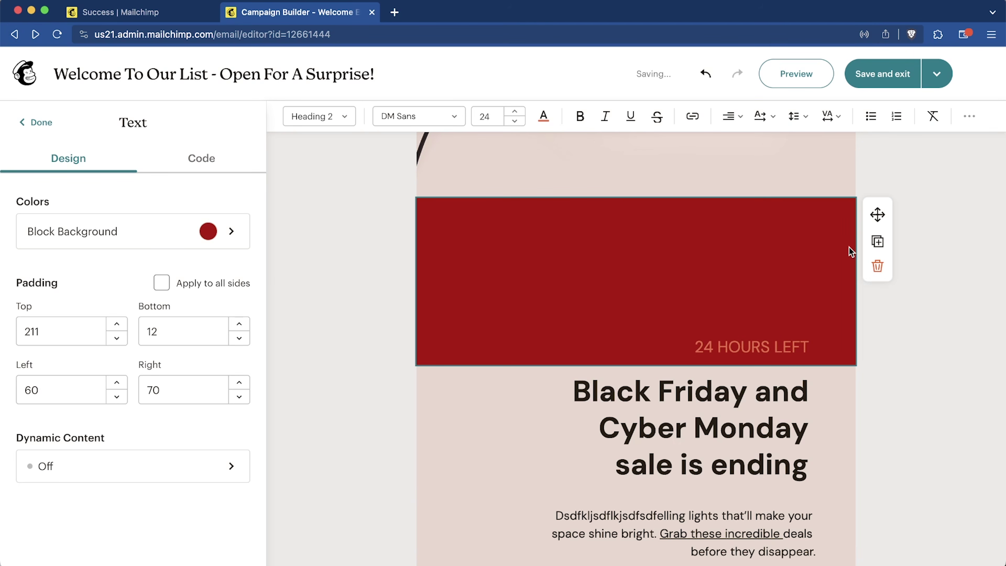
left_click(877, 241)
scroll(792, 416, "down", 1)
scroll(796, 377, "down", 4)
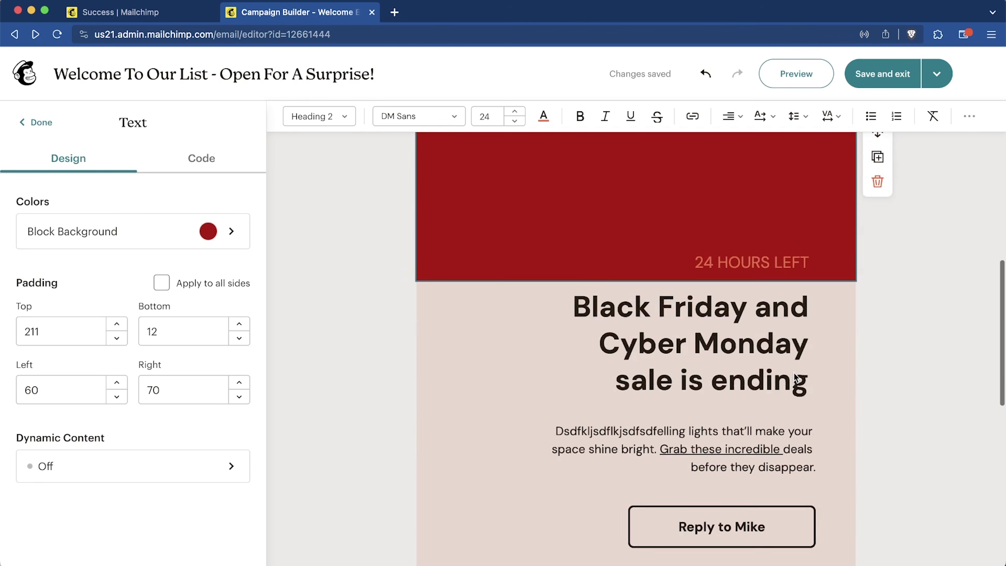
scroll(794, 376, "down", 8)
scroll(759, 145, "up", 6)
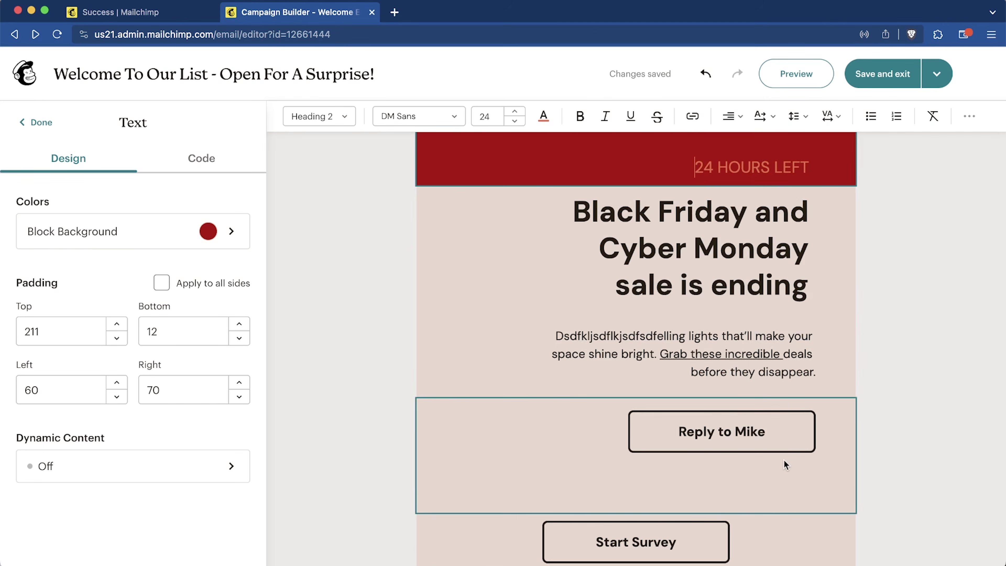
scroll(791, 235, "up", 5)
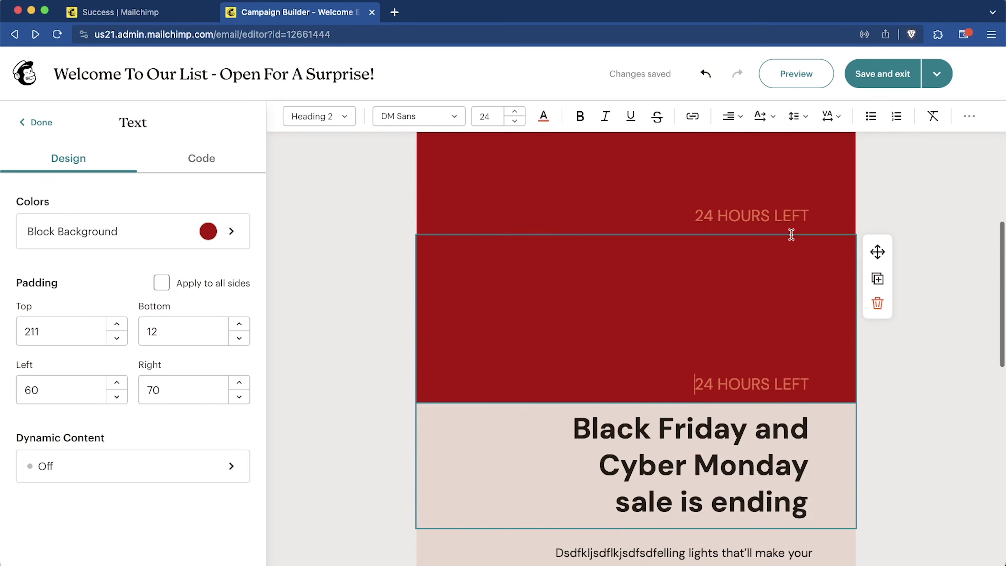
scroll(791, 234, "up", 1)
left_click(882, 74)
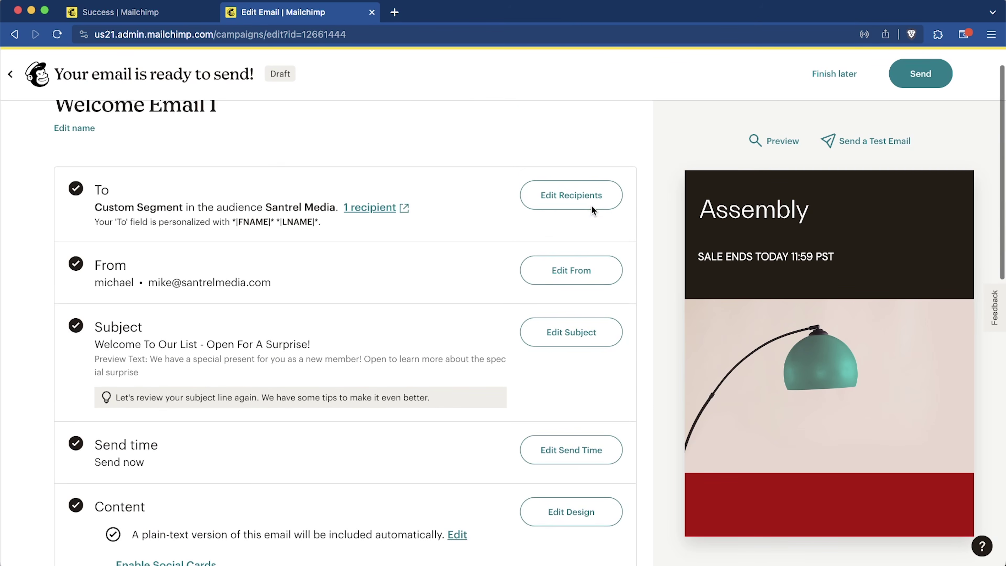
scroll(591, 206, "down", 4)
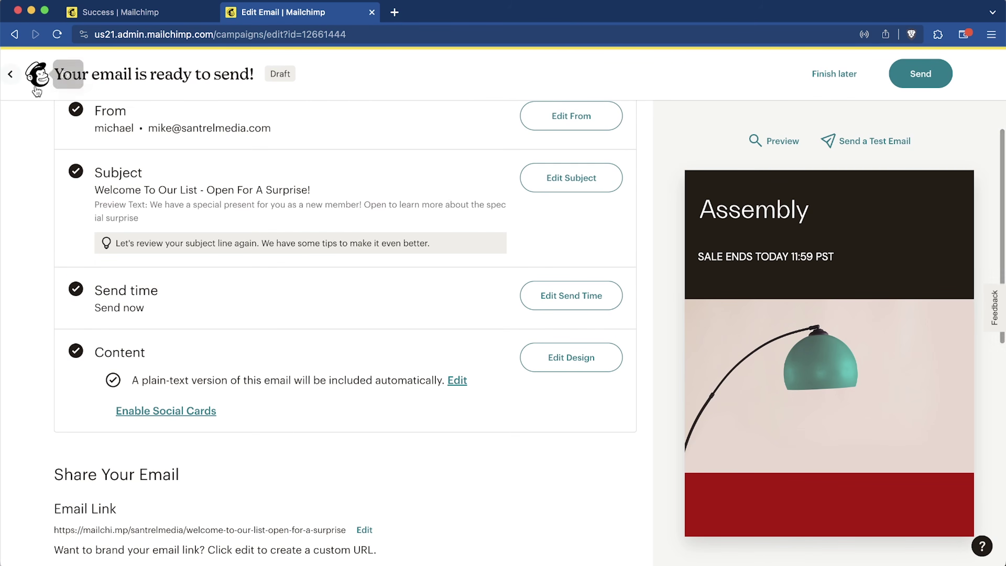
scroll(165, 434, "down", 10)
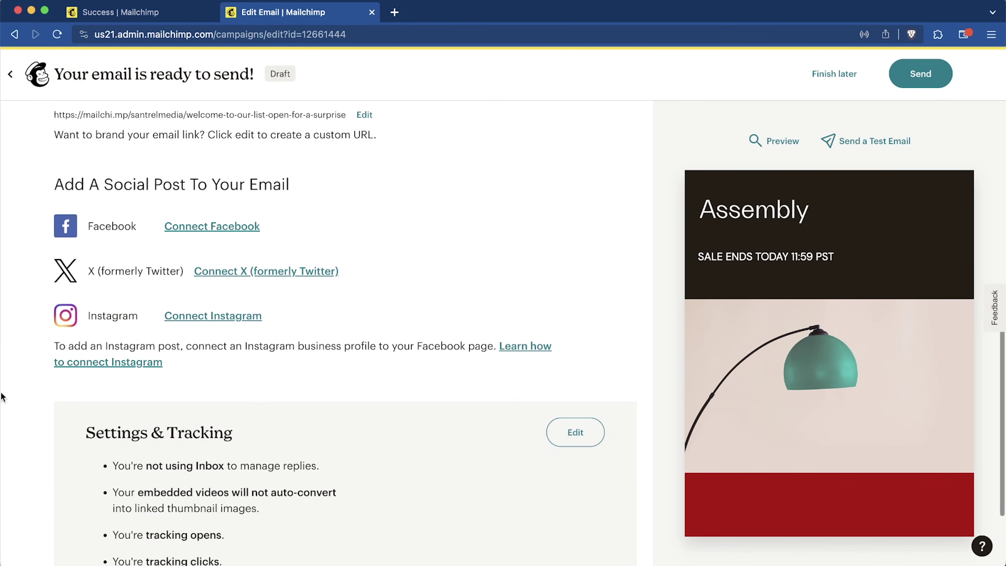
scroll(268, 396, "down", 3)
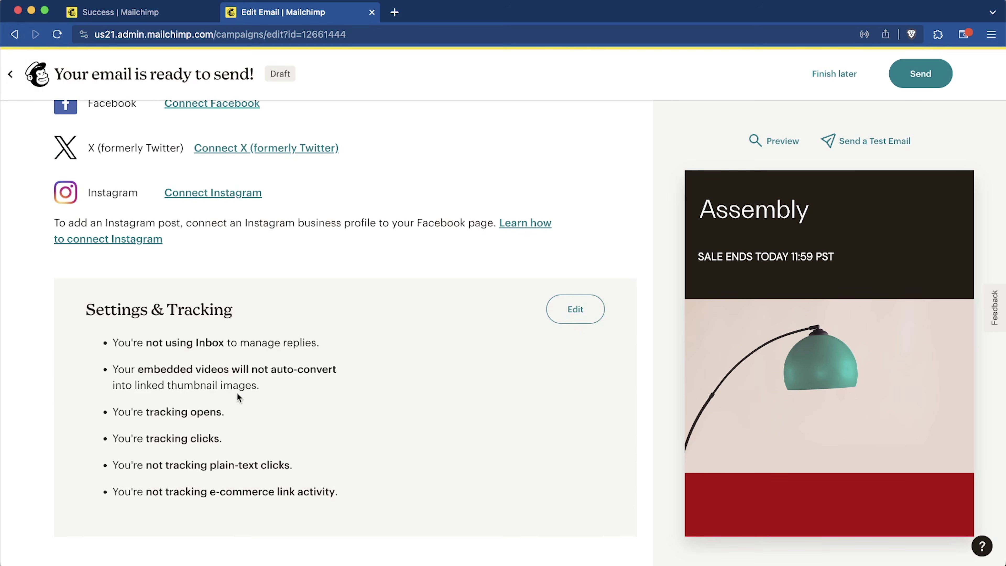
left_click_drag(152, 336, 272, 336)
left_click(339, 342)
scroll(298, 361, "up", 10)
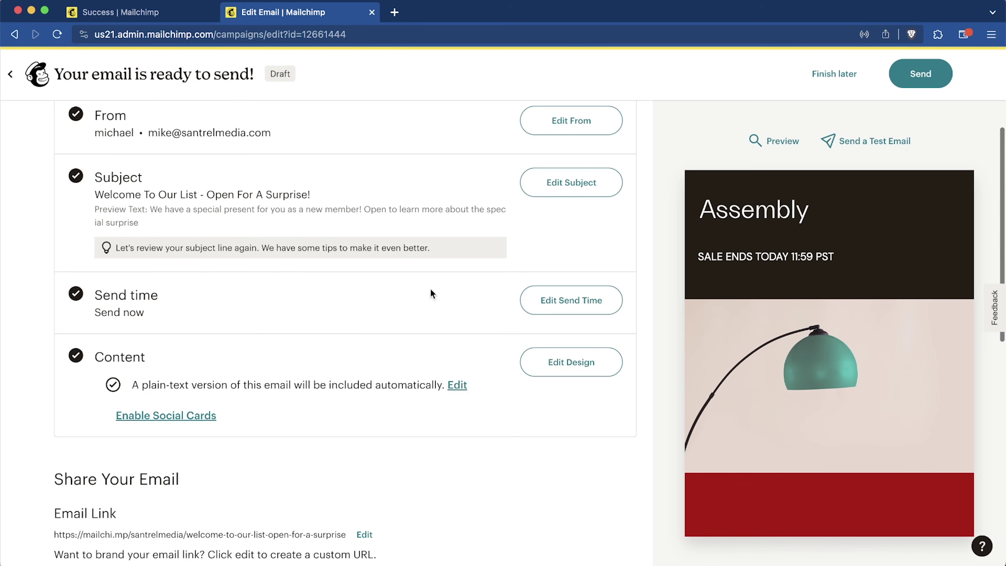
scroll(392, 323, "down", 10)
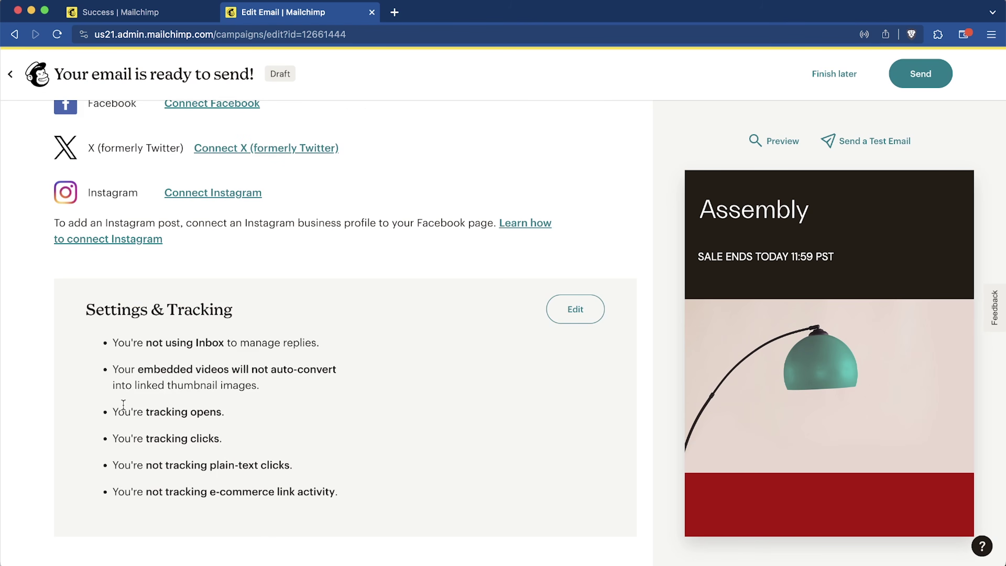
left_click_drag(138, 440, 192, 440)
left_click_drag(137, 465, 257, 464)
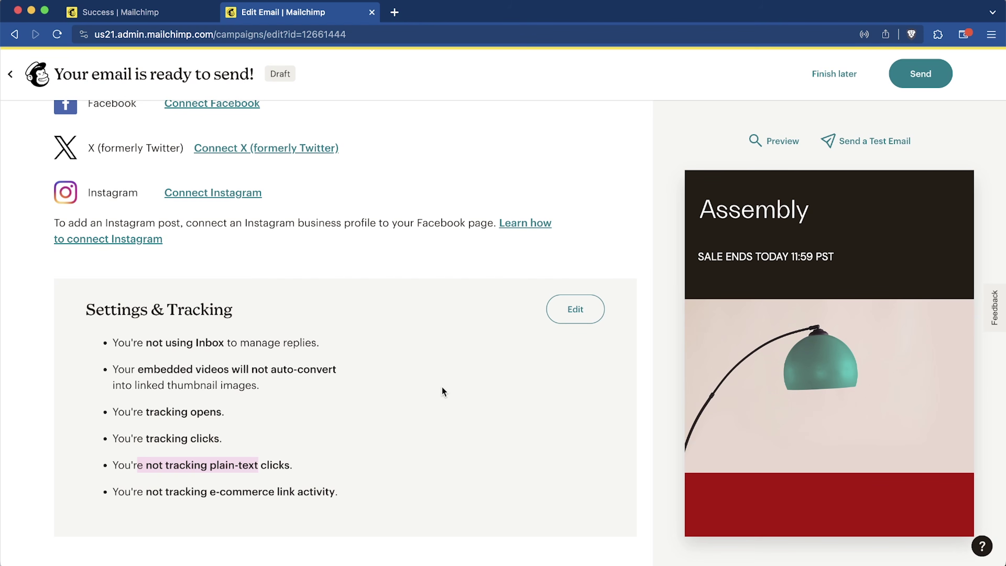
left_click(312, 455)
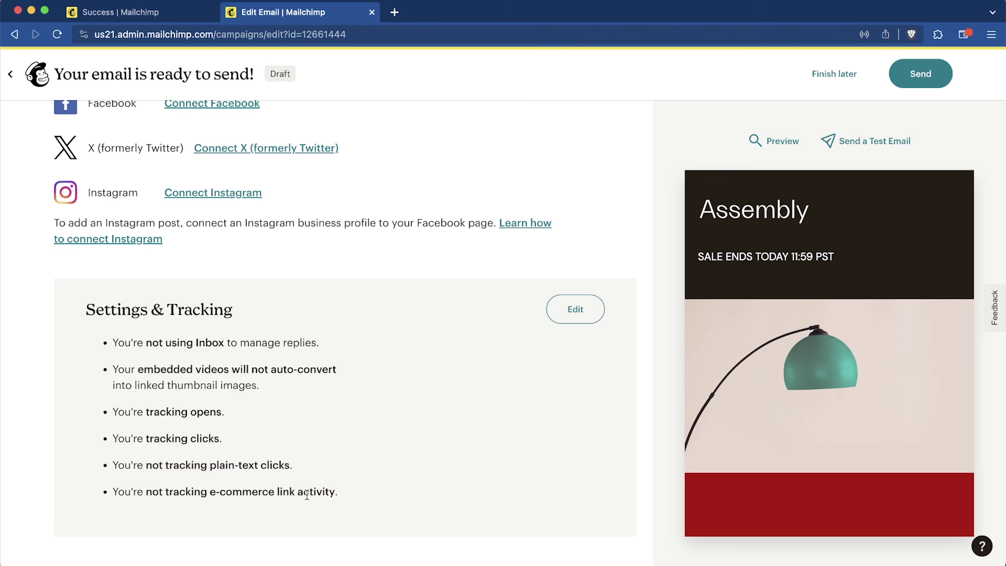
left_click_drag(346, 494, 125, 495)
left_click(283, 435)
scroll(466, 405, "up", 2)
scroll(466, 405, "down", 2)
left_click_drag(122, 488, 374, 491)
left_click(391, 491)
left_click(939, 84)
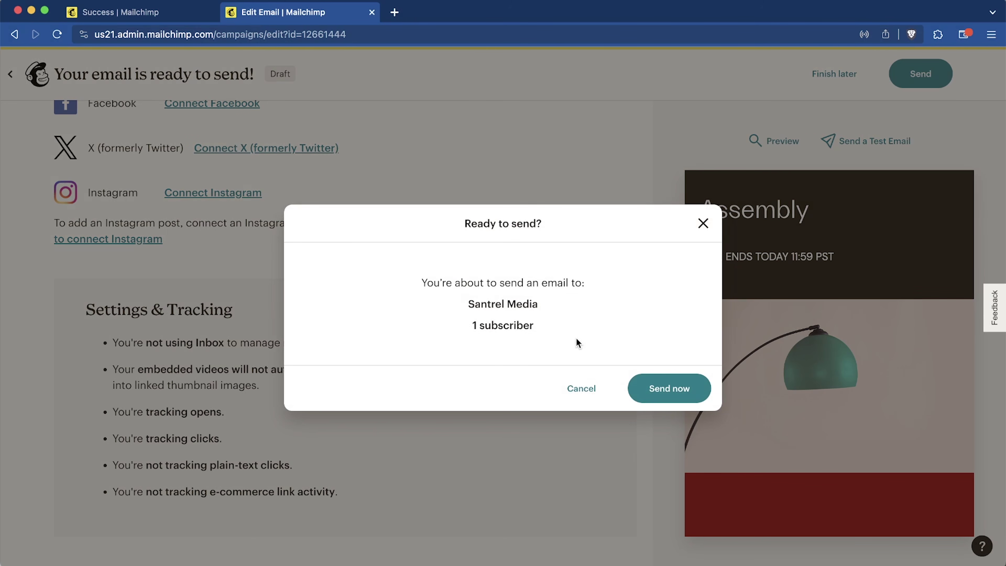
Step: Send Welcome Email 1 immediately to the audience's 1 subscriber
left_click(680, 397)
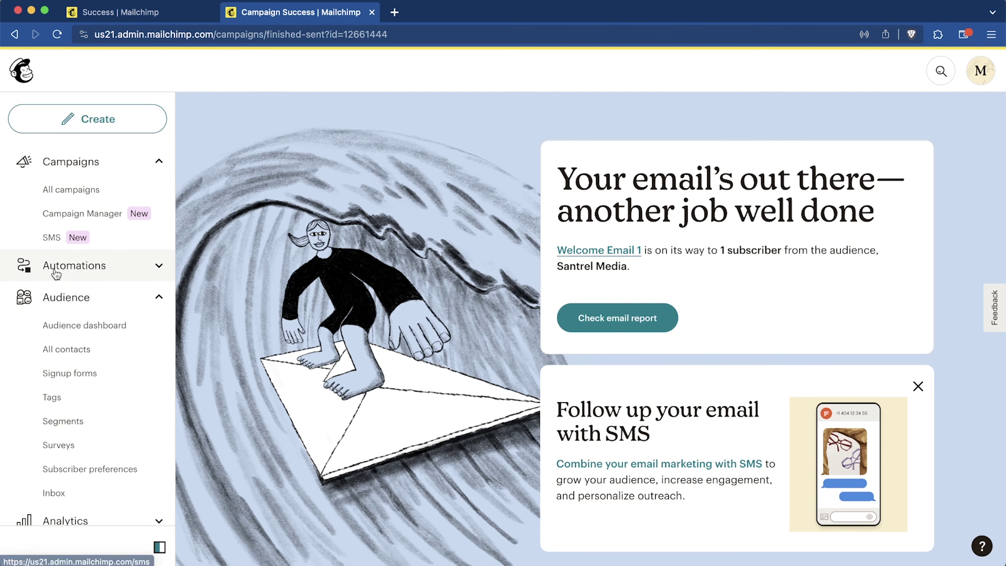
Step: Reach the Customer Journeys explore page via Create > Automations and browse its pre-built journeys
left_click(130, 271)
left_click(129, 271)
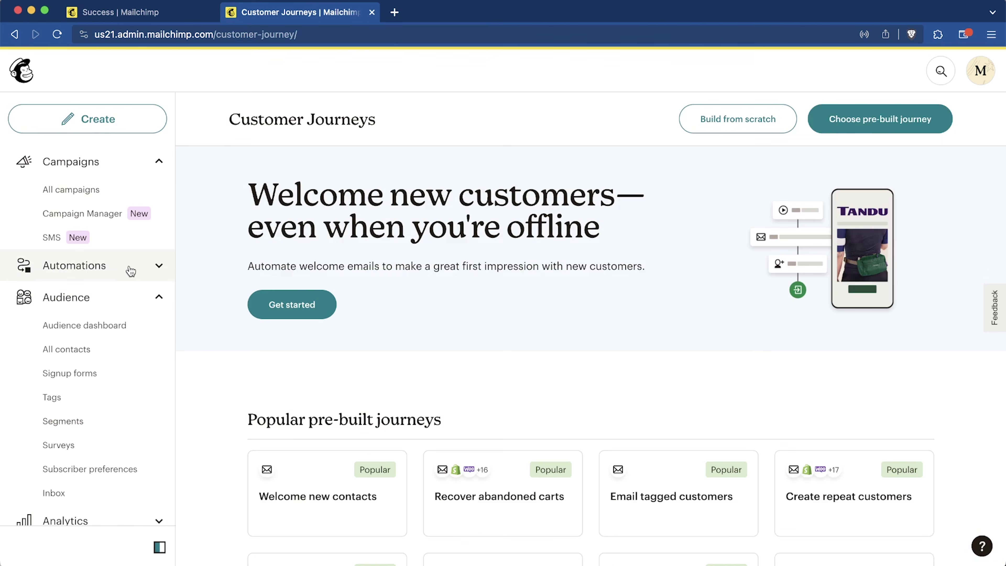
scroll(130, 270, "down", 2)
scroll(130, 271, "up", 2)
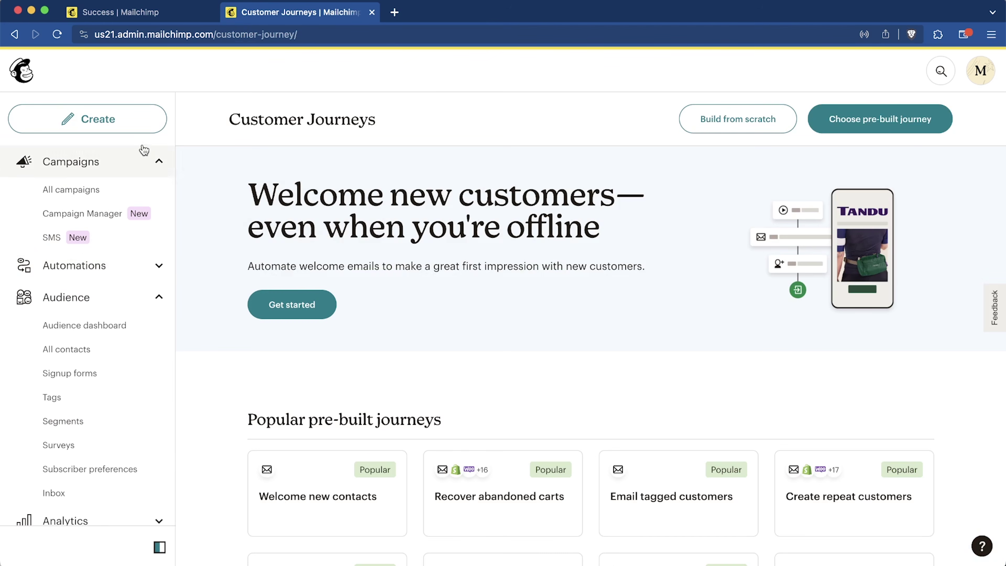
left_click(131, 124)
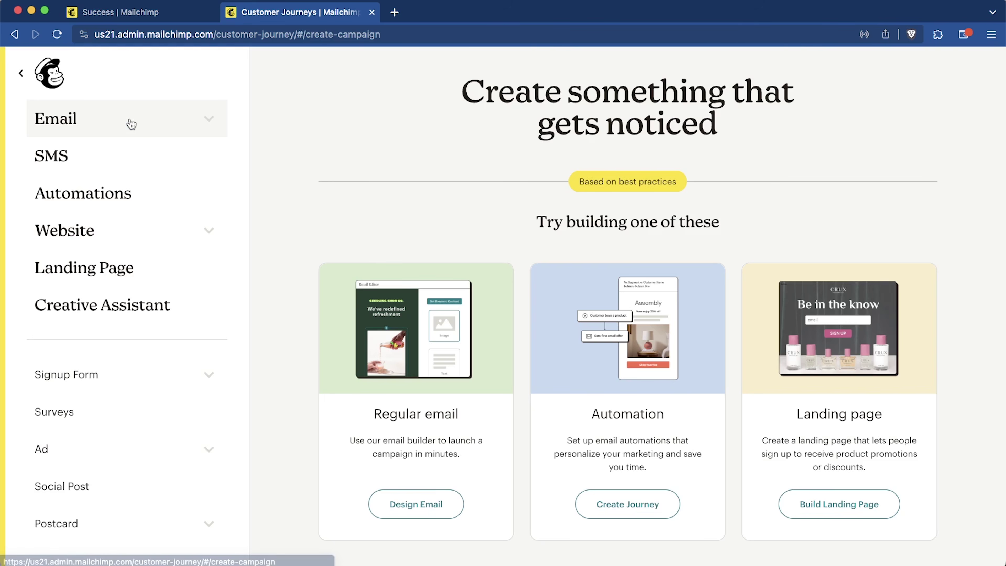
left_click(120, 195)
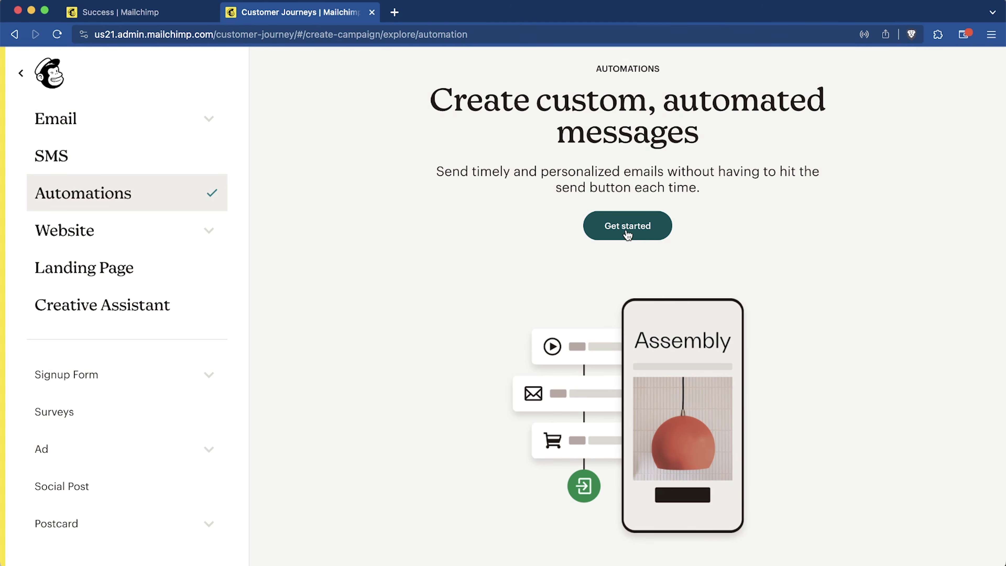
left_click(627, 234)
scroll(626, 234, "down", 3)
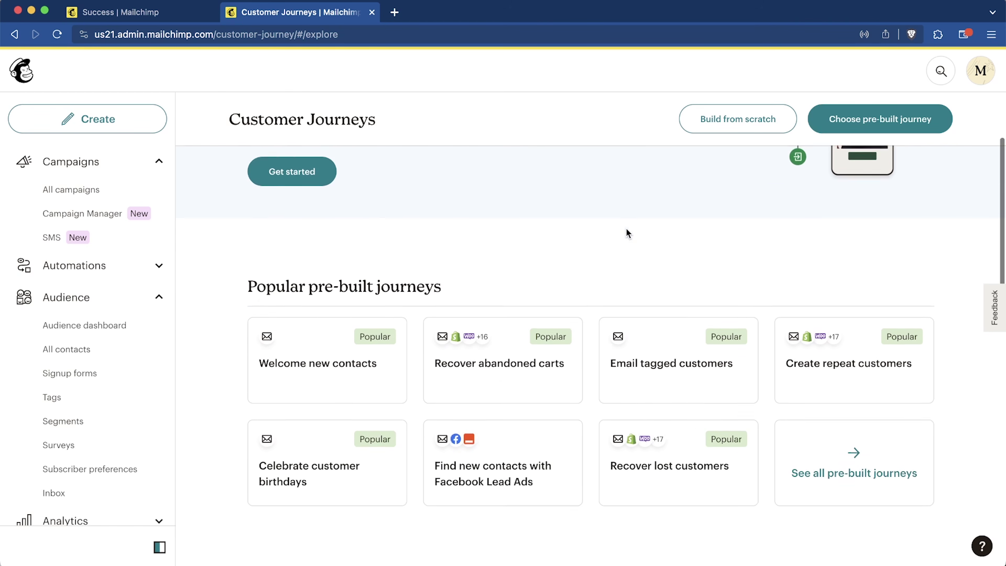
scroll(627, 230, "down", 1)
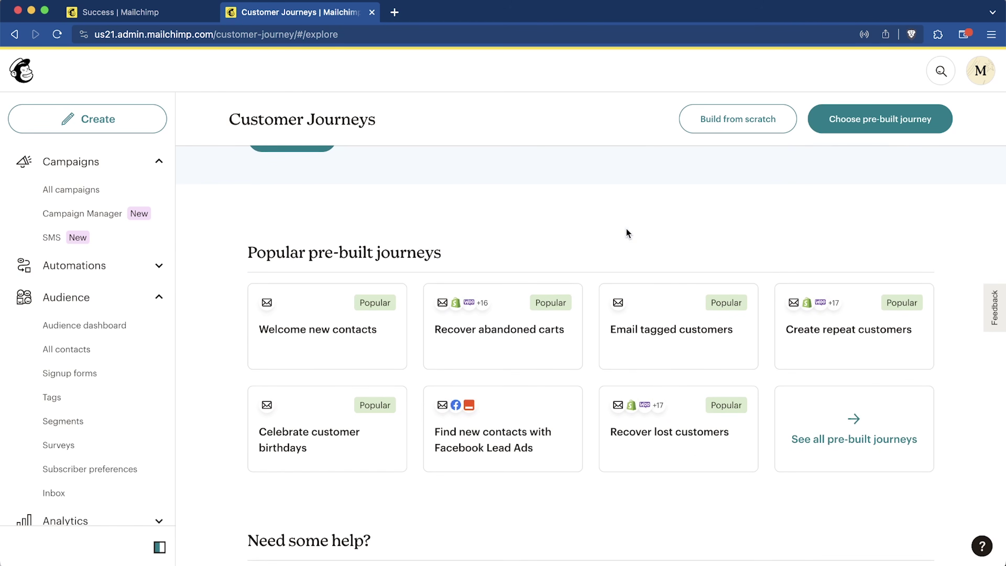
scroll(626, 230, "up", 5)
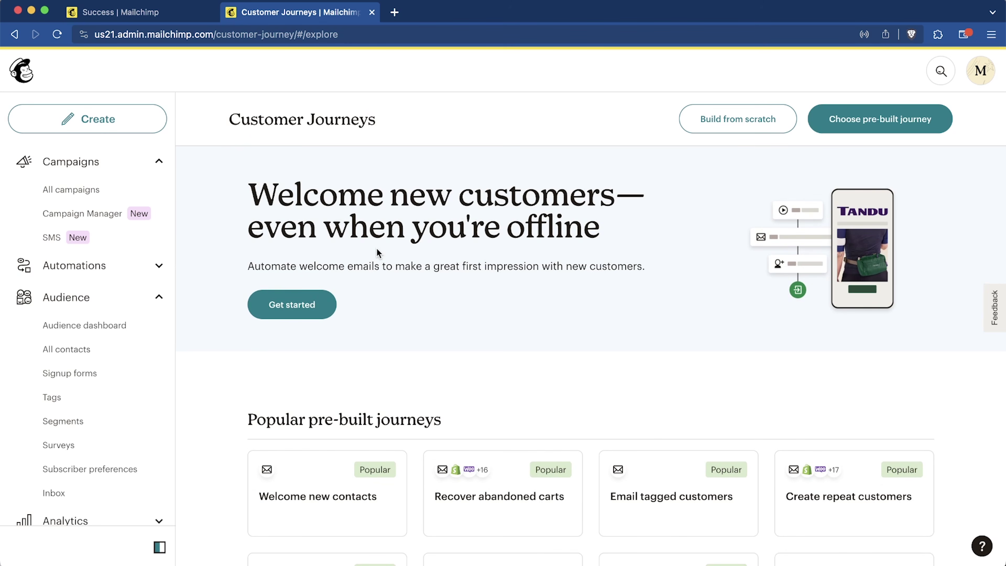
scroll(454, 382, "down", 5)
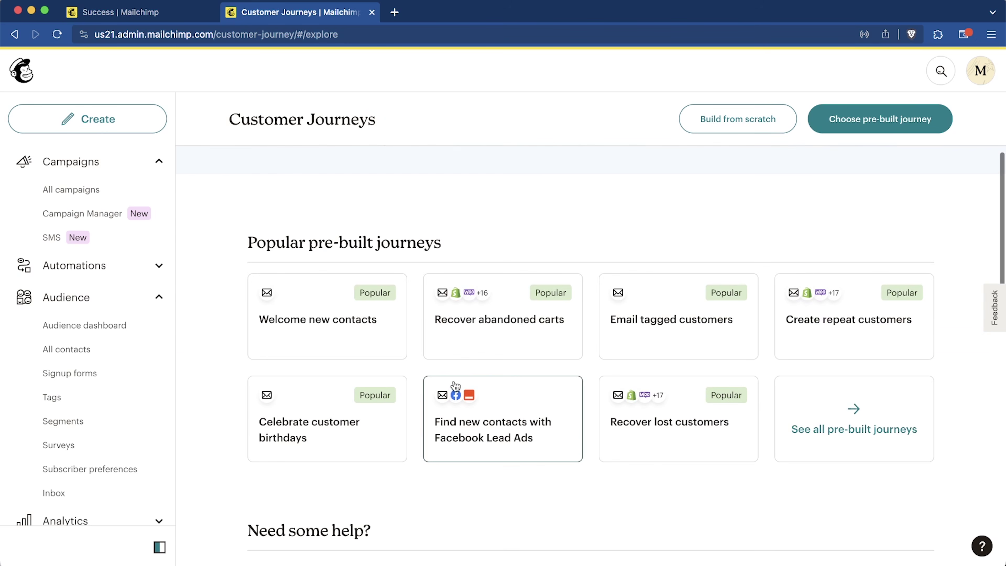
scroll(456, 384, "down", 2)
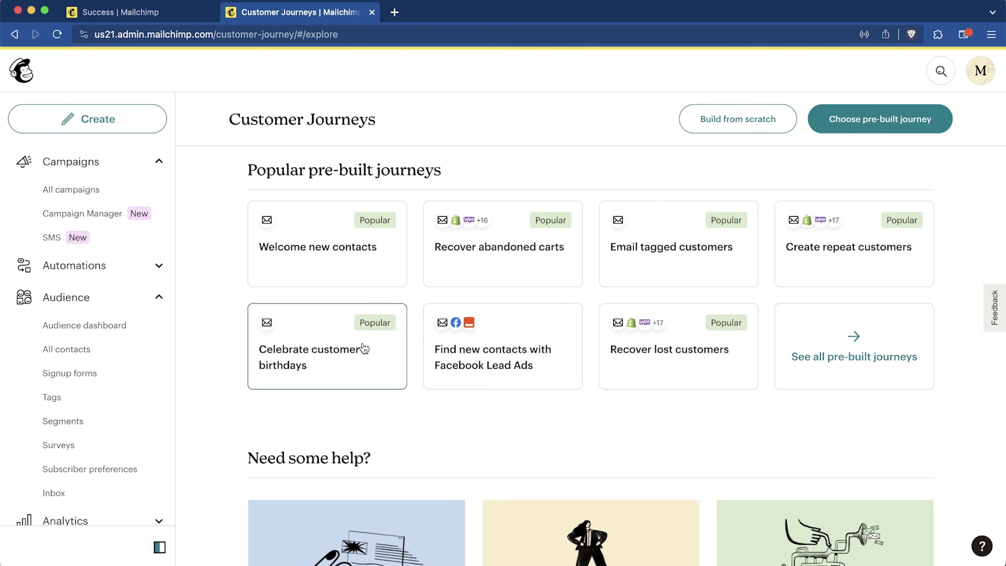
scroll(420, 413, "down", 3)
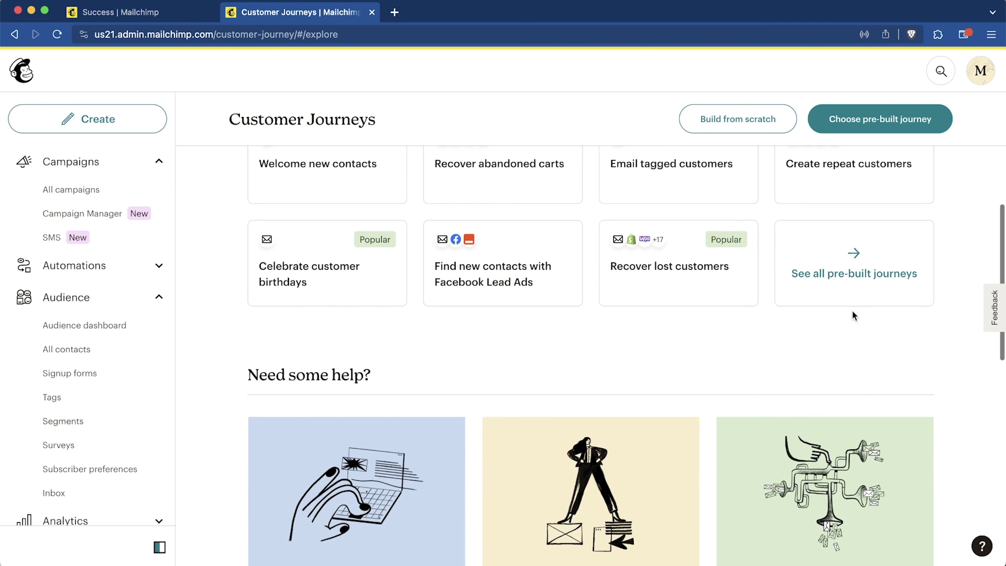
scroll(649, 364, "up", 10)
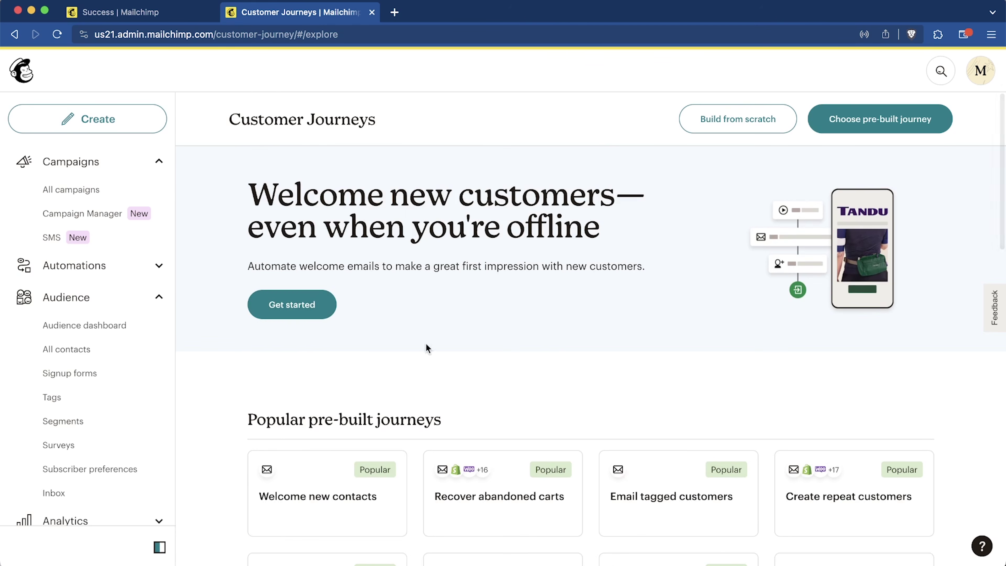
scroll(509, 379, "down", 5)
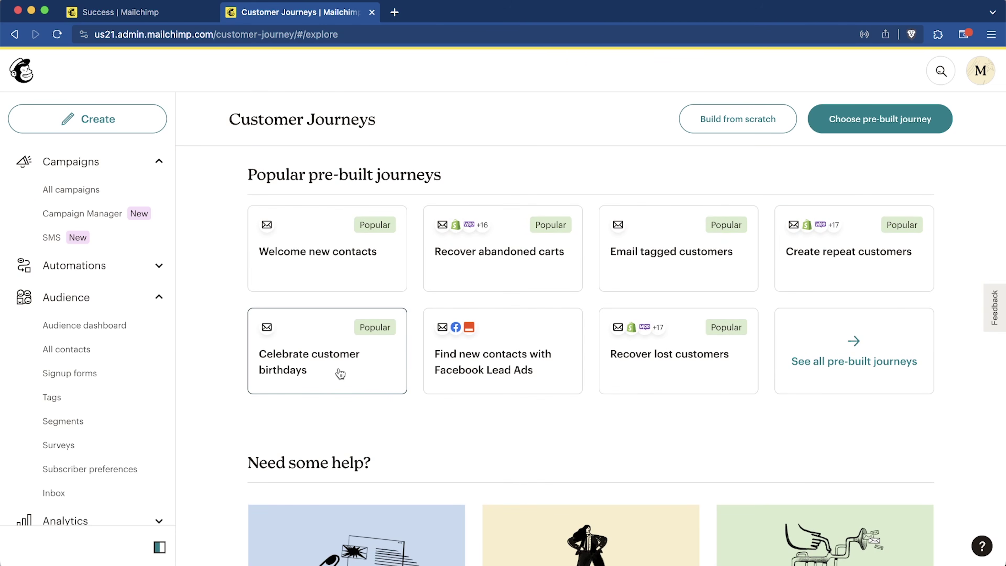
Step: Open the Celebrate customer birthdays journey and review its birthday-email and tagging step descriptions
left_click(338, 372)
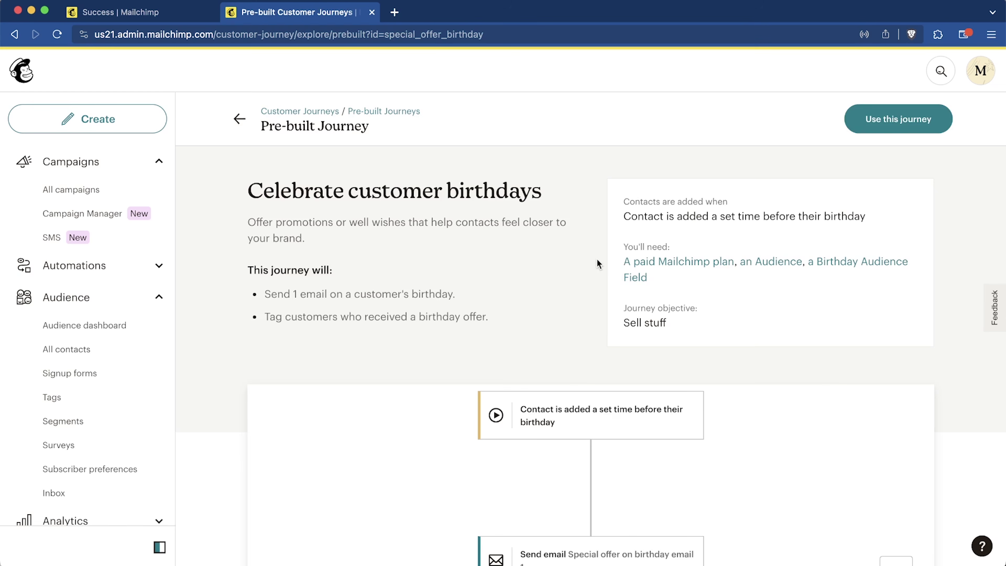
scroll(596, 258, "down", 3)
scroll(596, 259, "up", 3)
left_click_drag(265, 294, 378, 297)
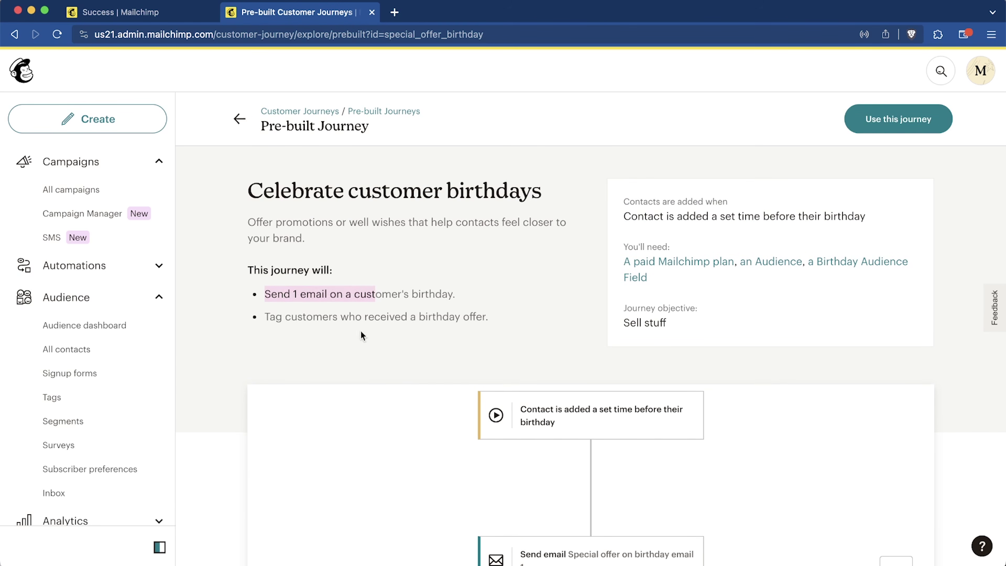
left_click_drag(264, 316, 372, 319)
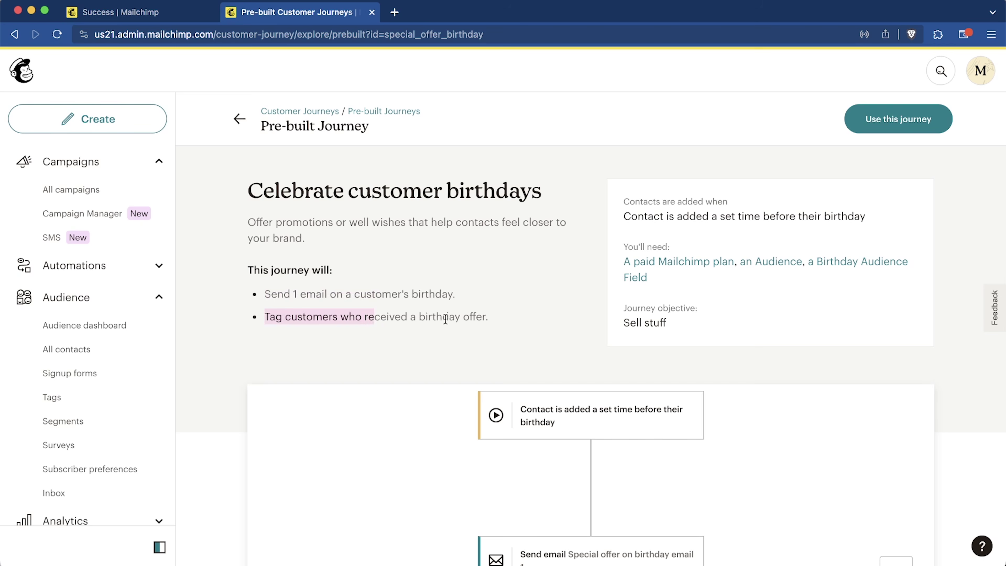
left_click(461, 318)
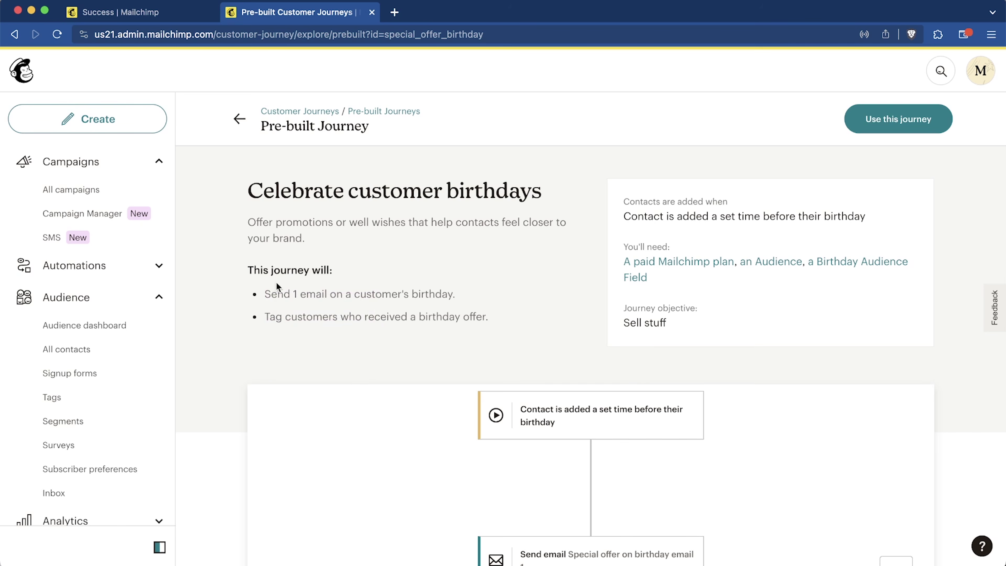
Step: Inspect the birthday journey diagram's email and tag steps, then choose Use this journey
scroll(218, 436, "down", 5)
left_click_drag(361, 344, 298, 407)
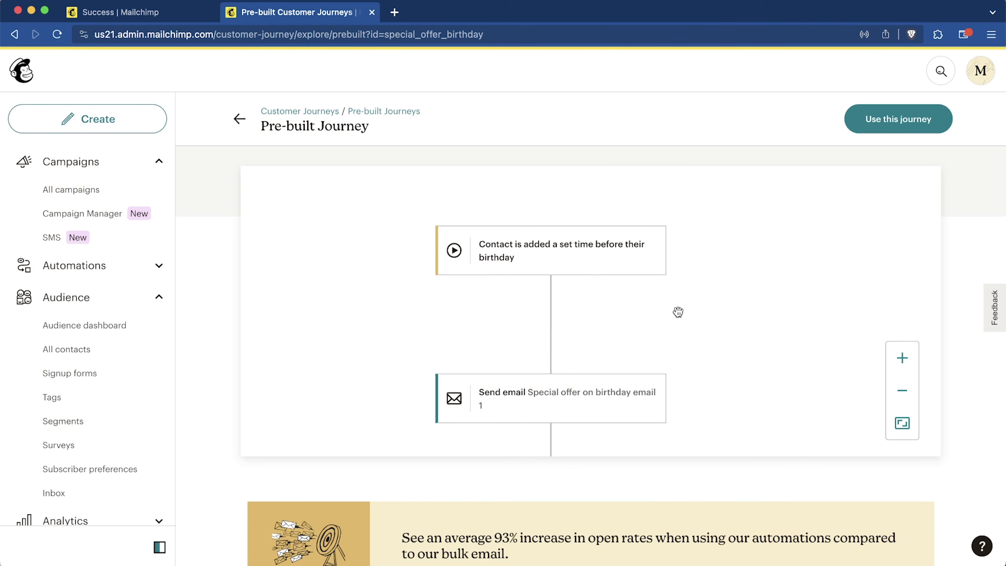
left_click_drag(695, 382, 709, 208)
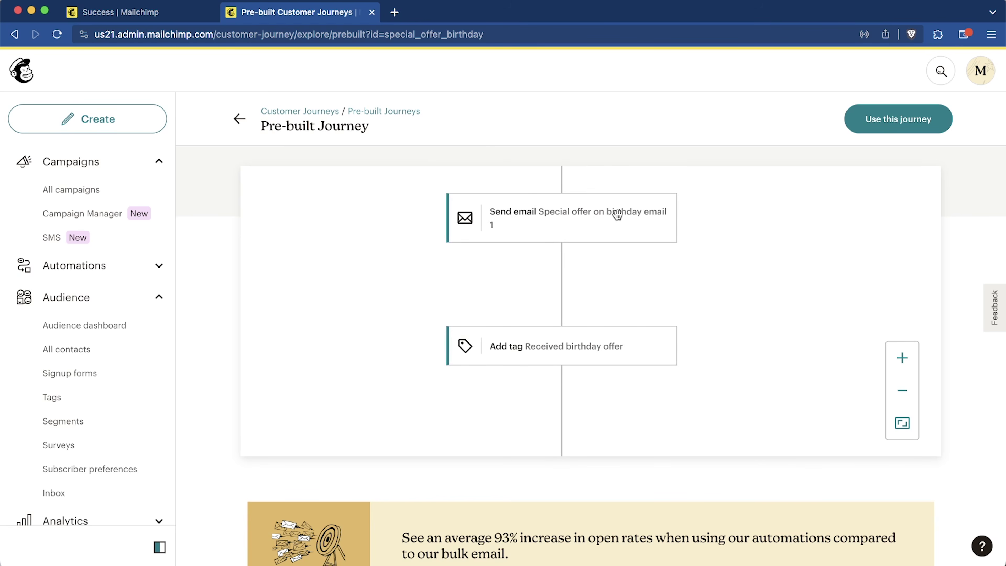
scroll(741, 343, "down", 5)
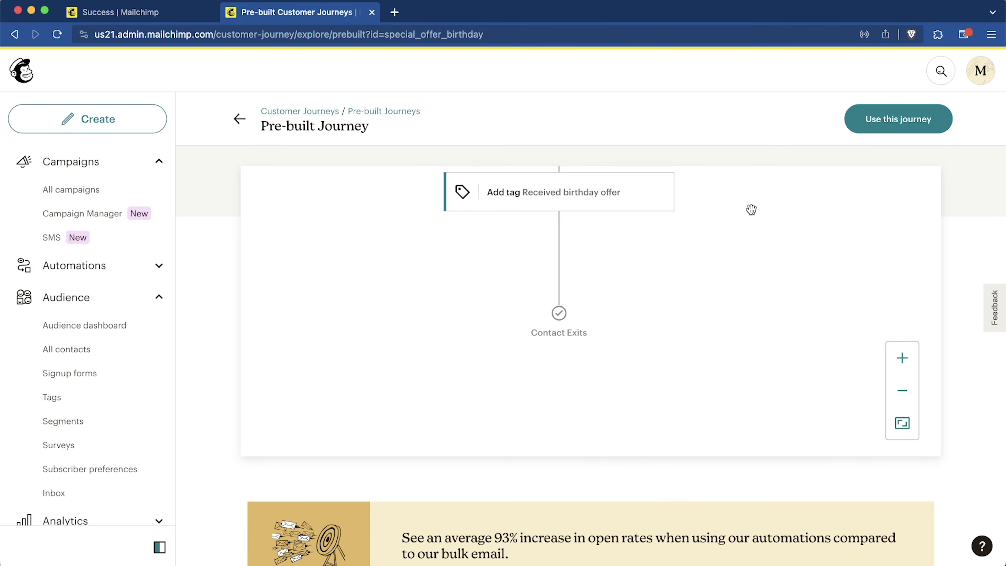
scroll(637, 330, "down", 3)
scroll(709, 310, "up", 10)
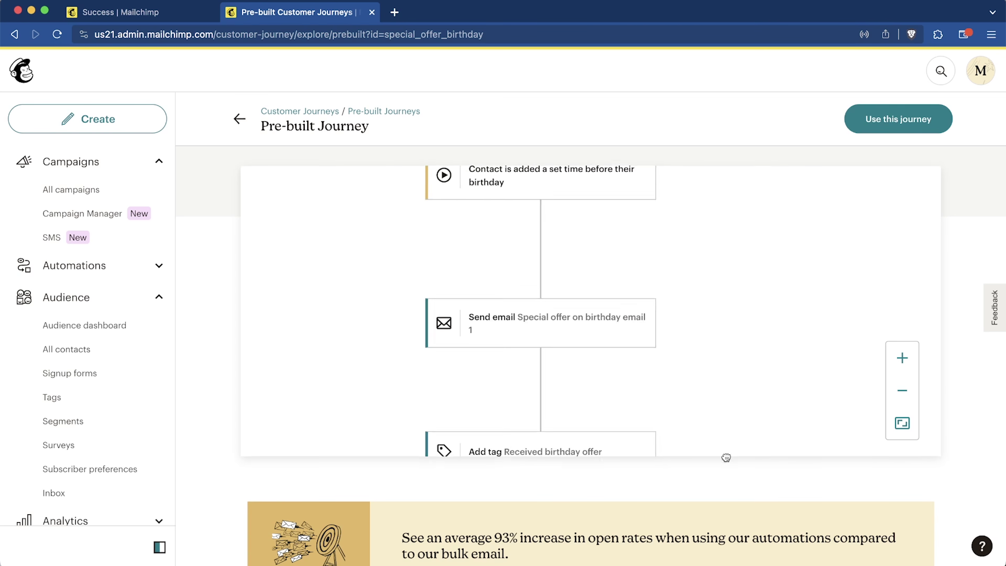
scroll(727, 446, "up", 2)
left_click(906, 128)
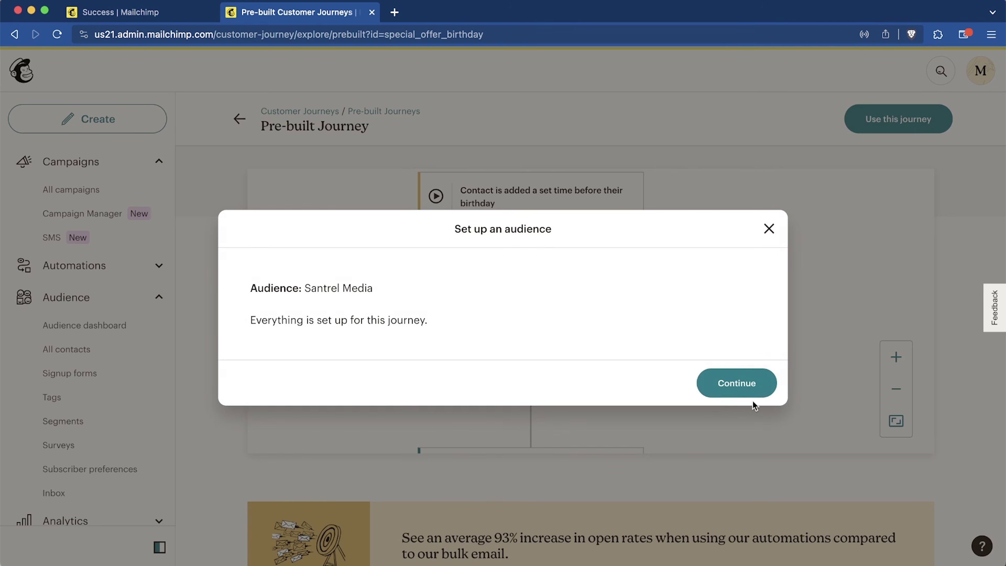
Step: Confirm the Santrel Media audience and start contacts 30 days before their Birthday date
left_click(740, 390)
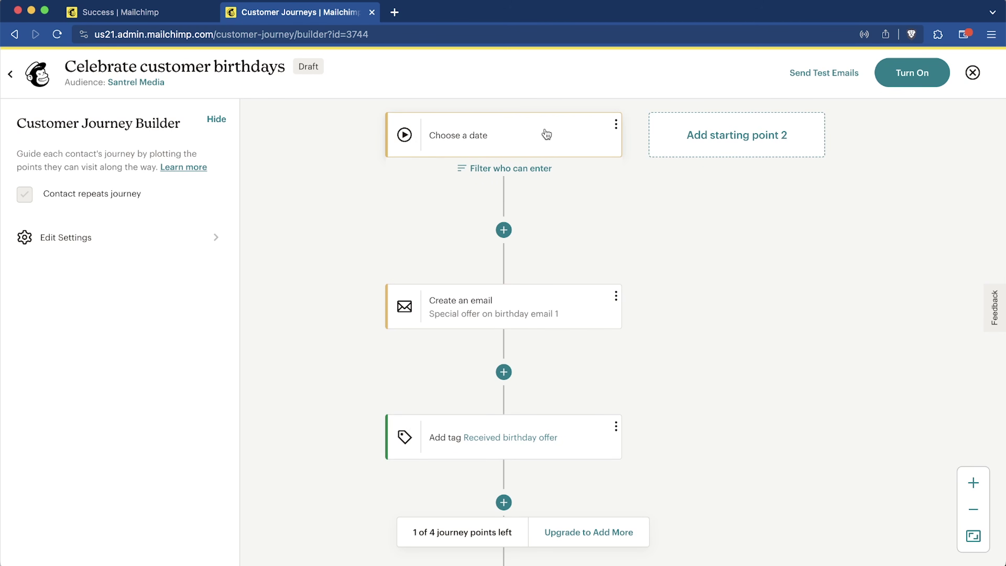
left_click(560, 134)
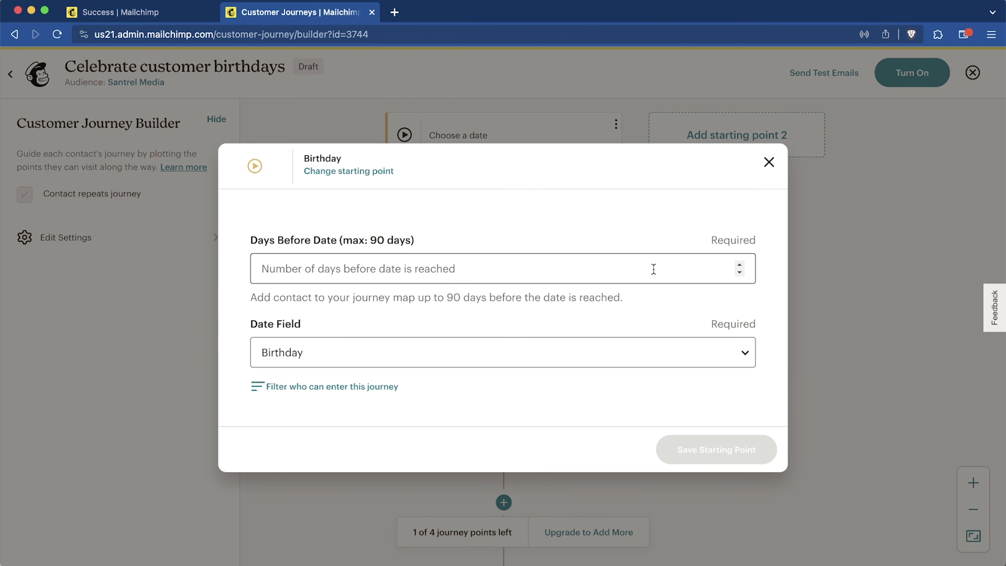
left_click(545, 280)
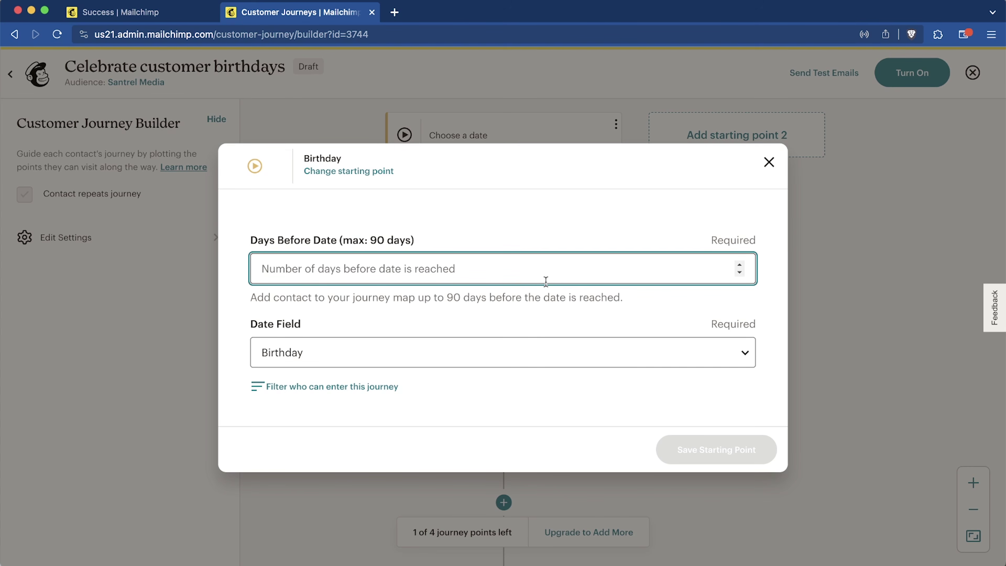
type("30")
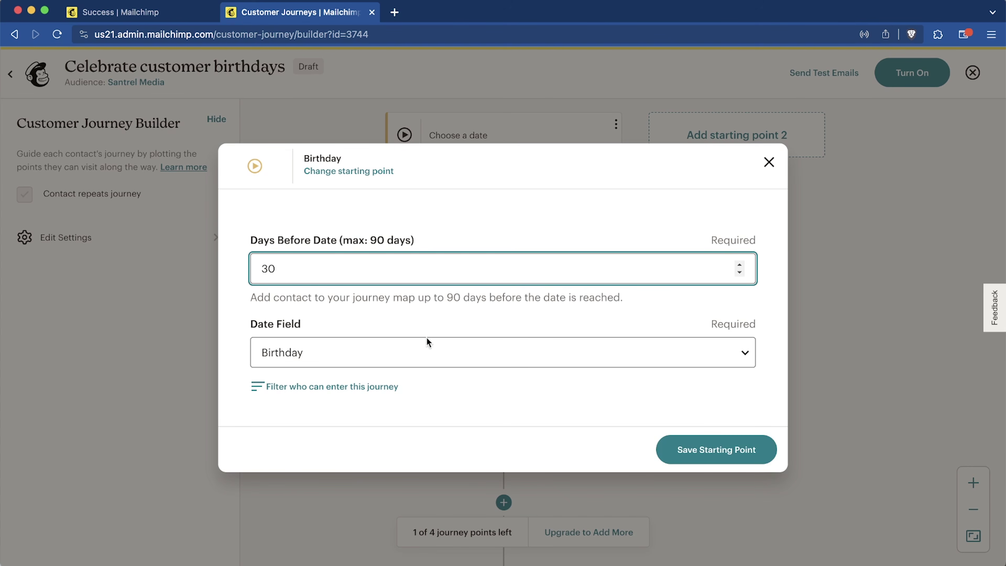
left_click(734, 457)
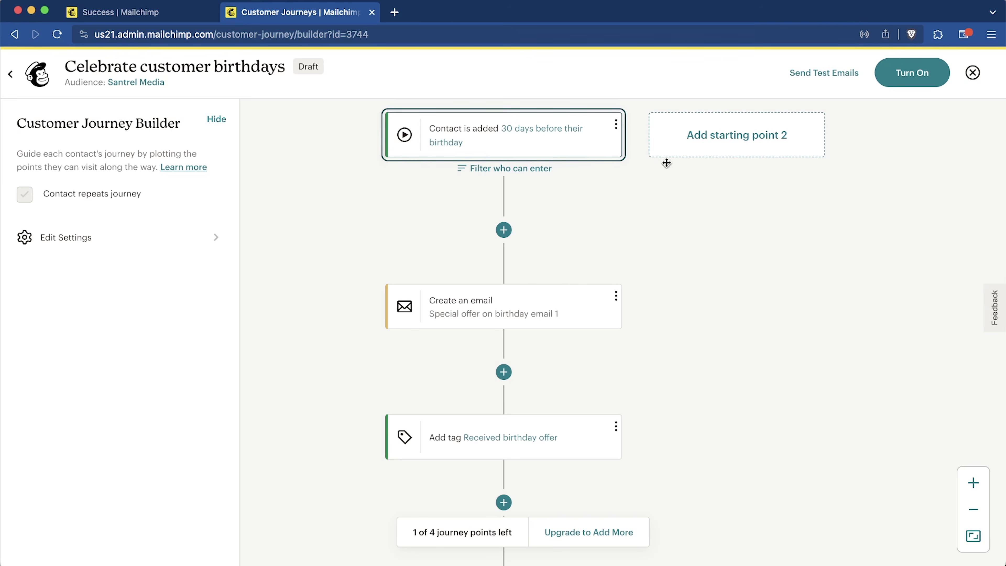
Step: Set the birthday email subject to 'Happy Birthday! A gift from us' and paste its preview text
left_click(535, 313)
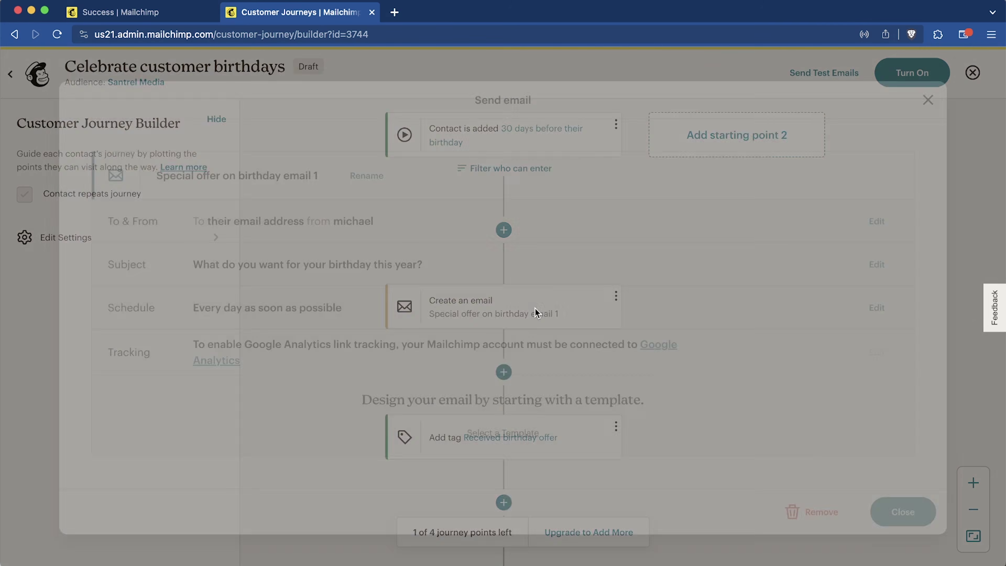
scroll(458, 226, "down", 3)
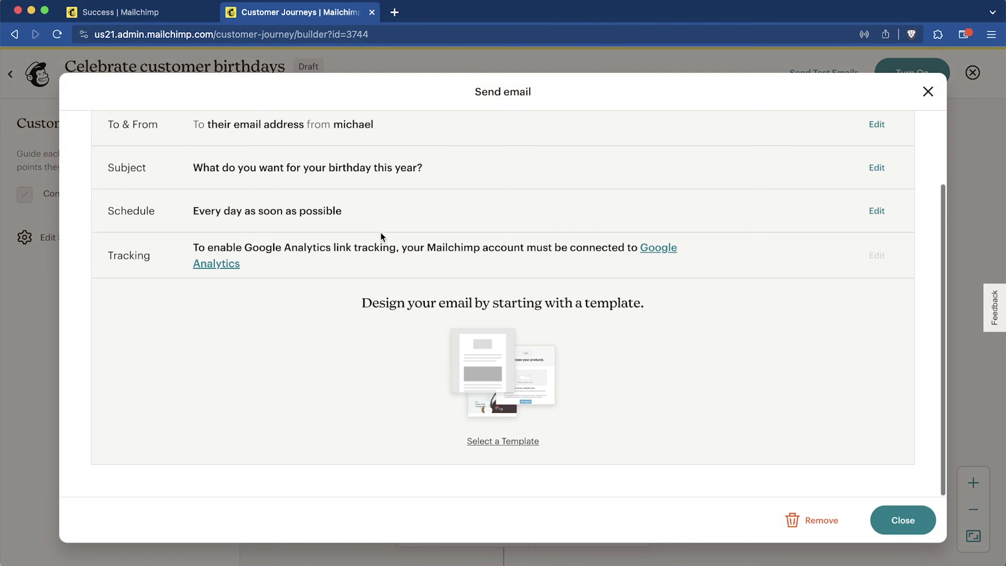
scroll(443, 309, "up", 3)
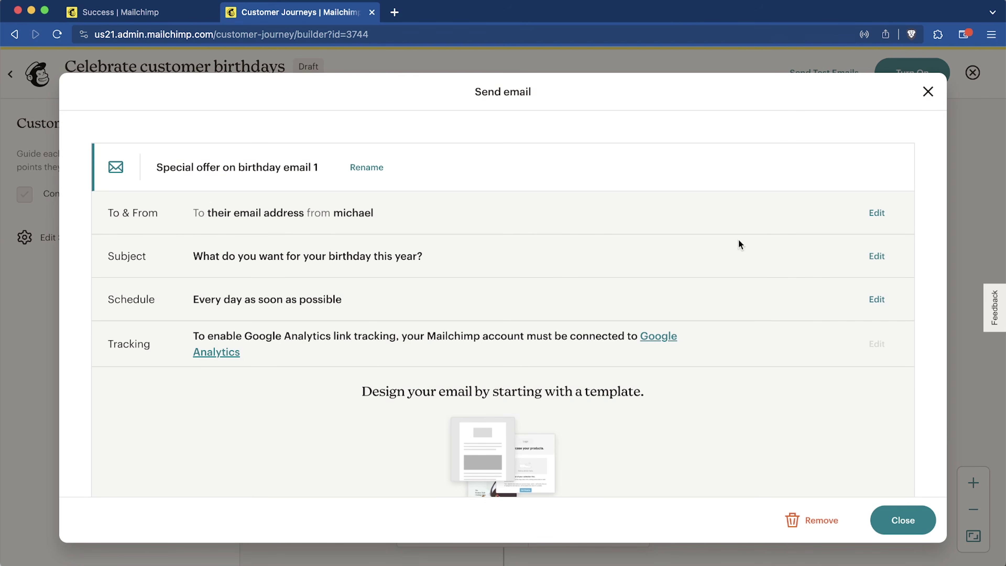
left_click(877, 257)
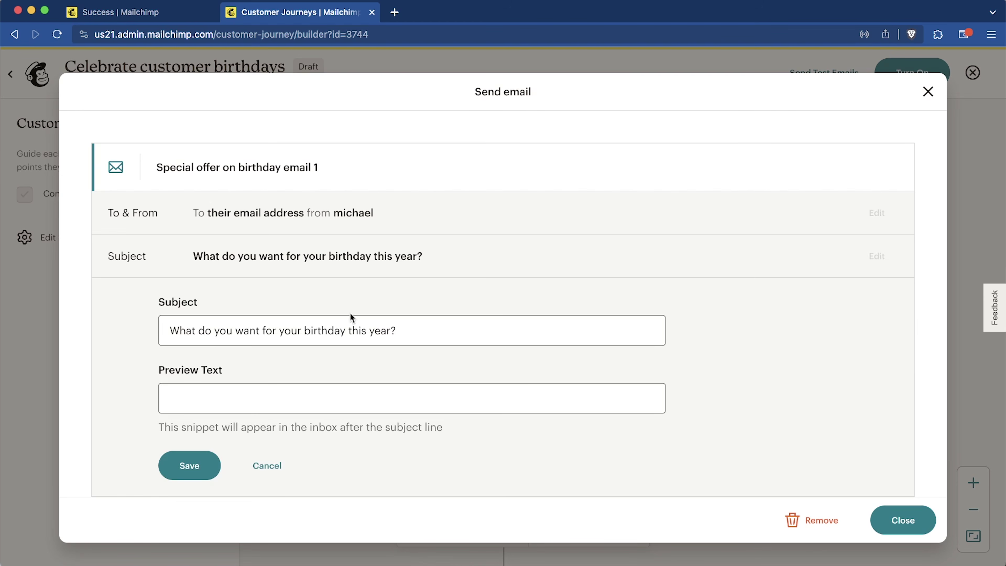
left_click(310, 333)
key("super+a")
type("Happy Birthday! A gift from us")
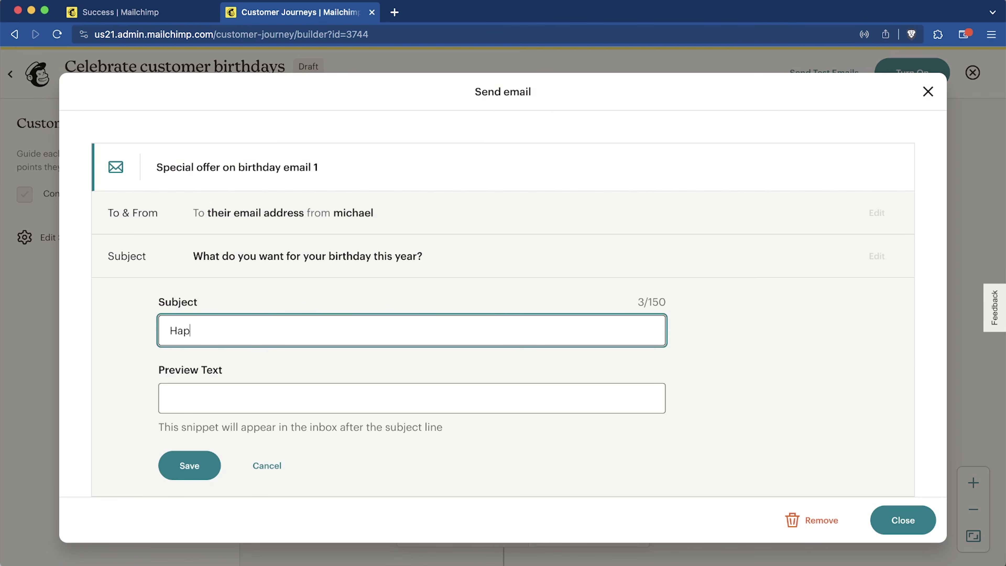
left_click(254, 392)
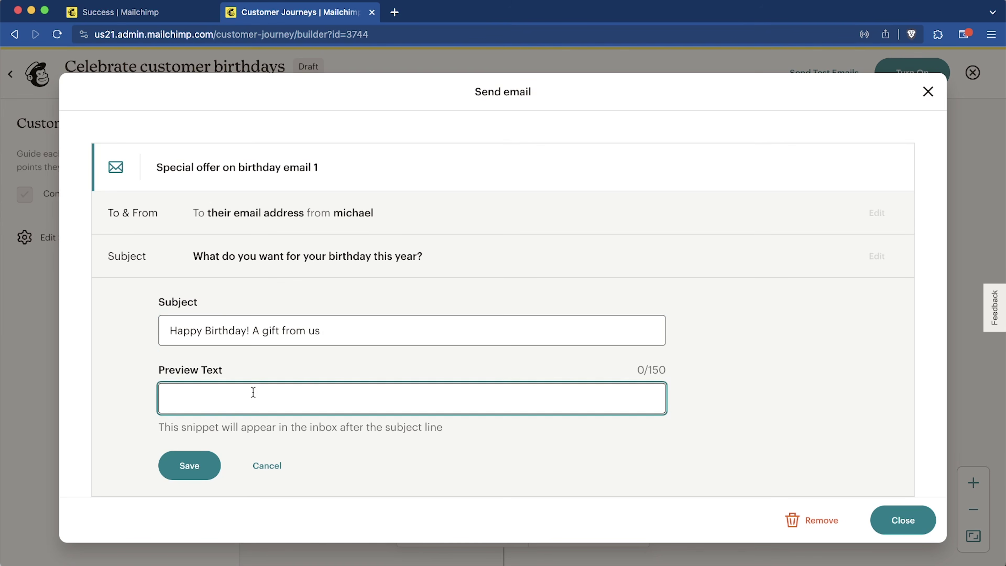
type("You didn't think we would forget about your birthday, did you?")
left_click(190, 466)
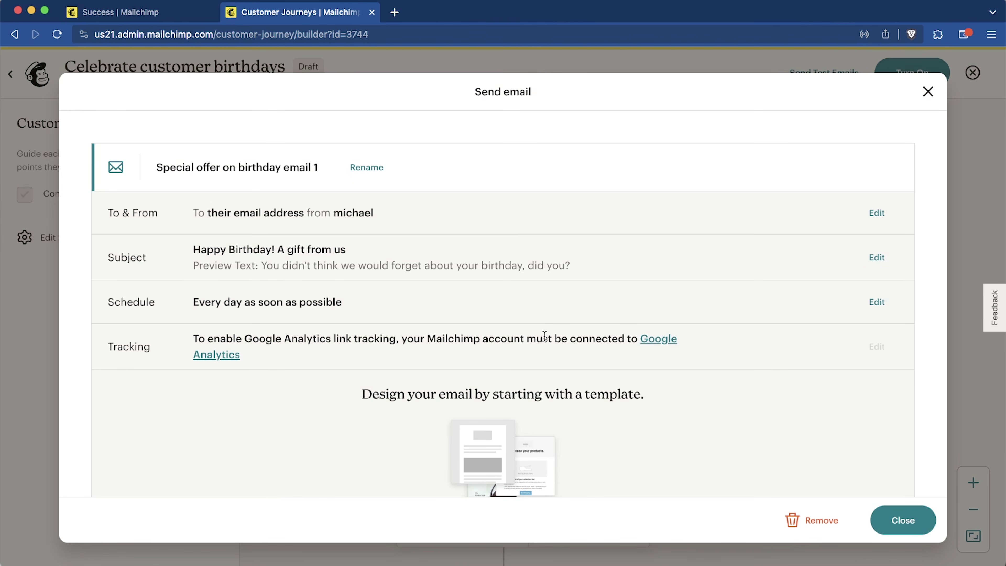
scroll(544, 336, "down", 3)
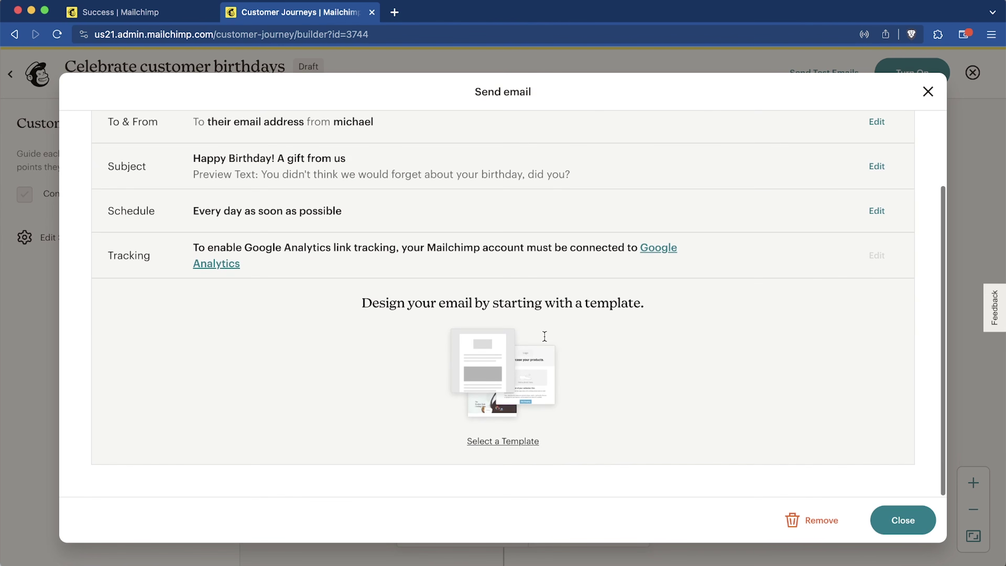
left_click(521, 450)
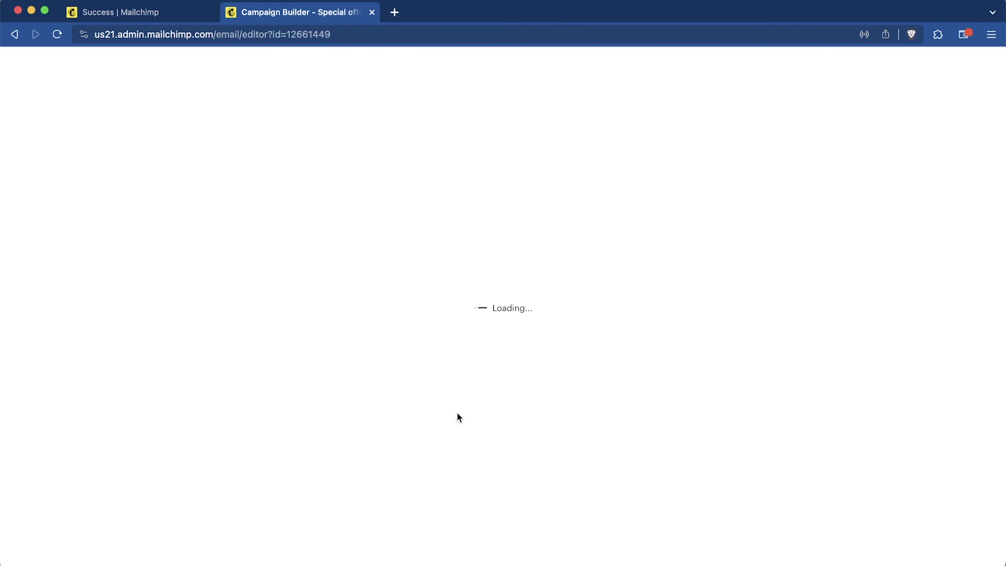
Step: Apply the End of sale 2 template to the birthday email and save it back to the journey
scroll(661, 402, "down", 10)
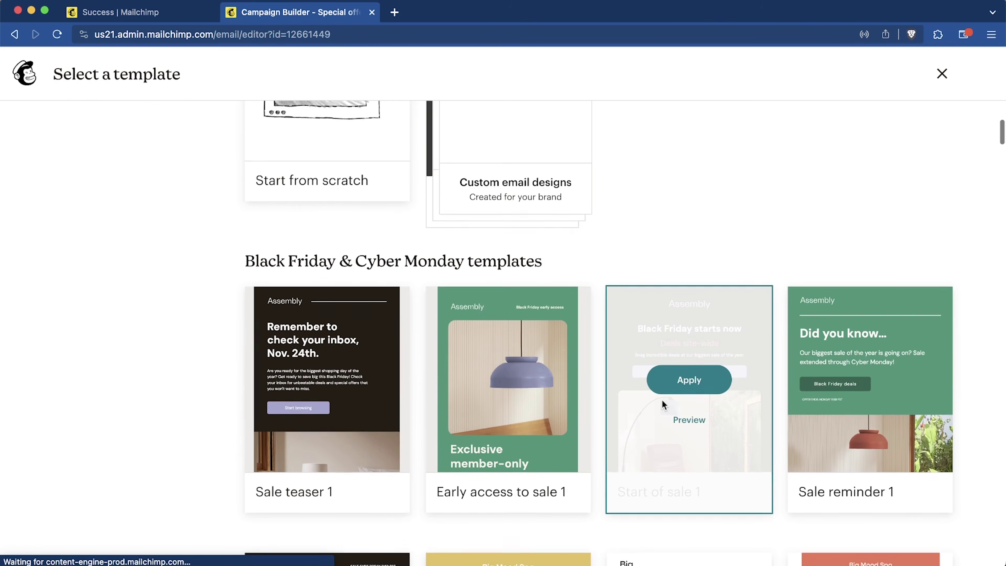
scroll(661, 400, "up", 10)
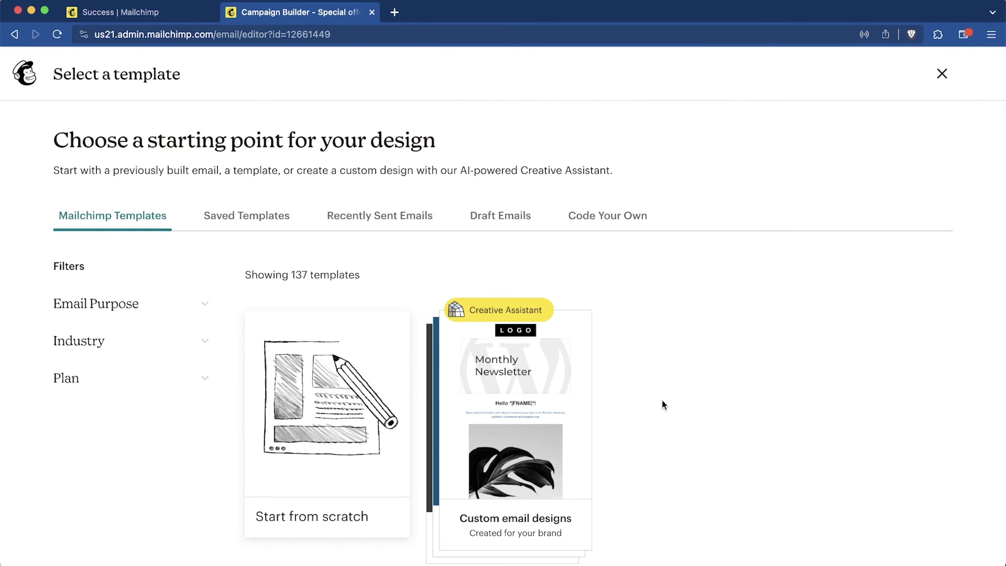
scroll(661, 401, "down", 15)
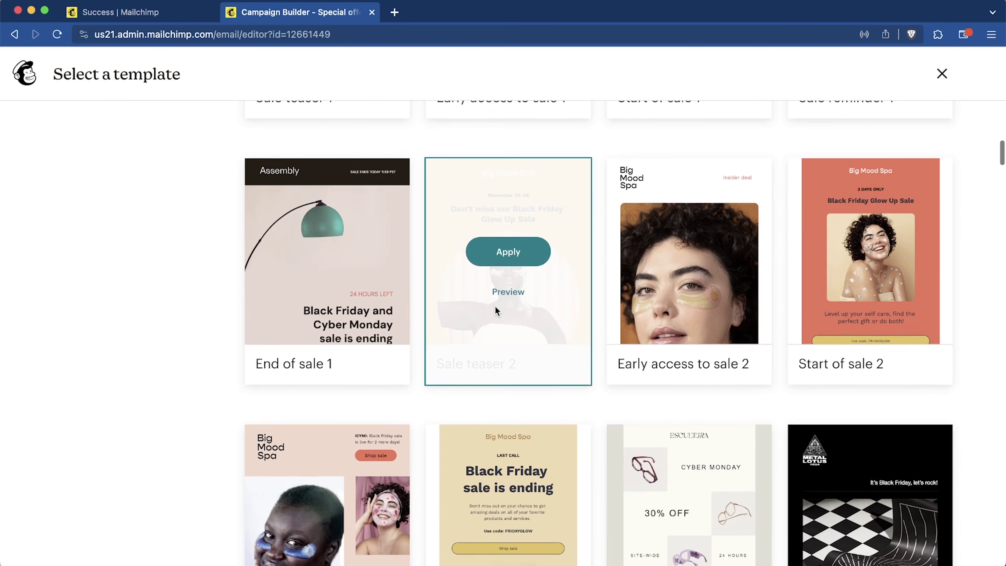
scroll(514, 311, "down", 2)
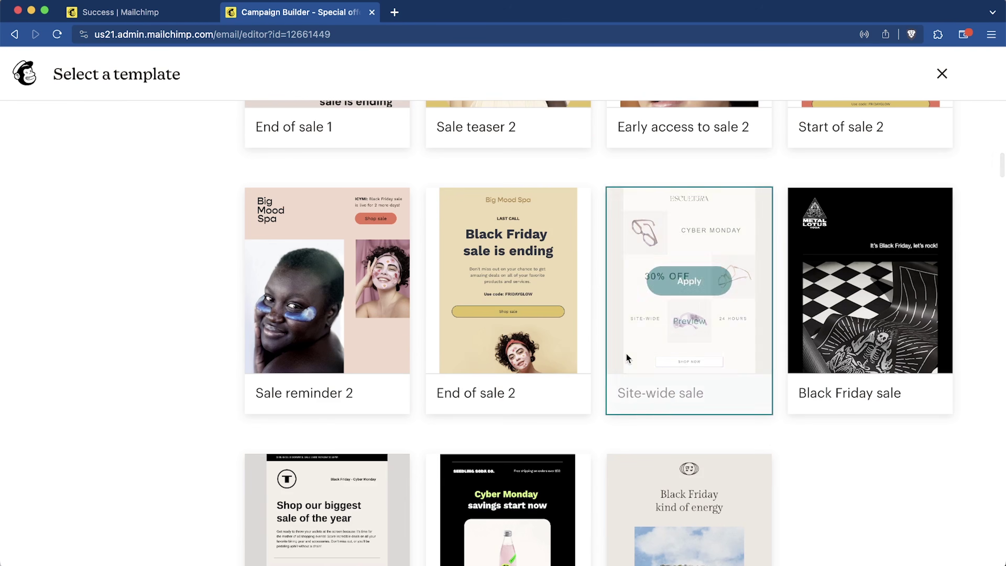
left_click(508, 282)
left_click(886, 83)
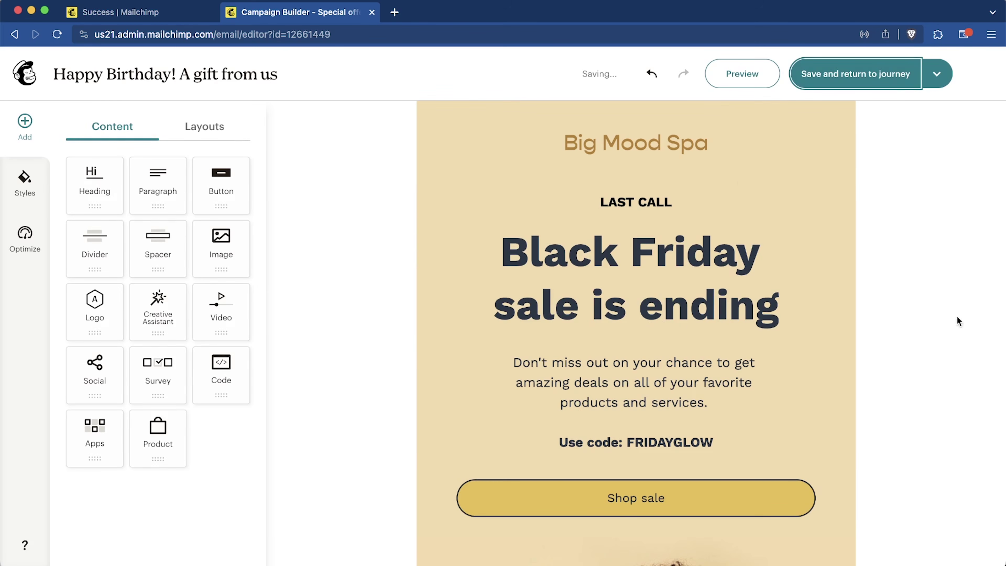
left_click(894, 81)
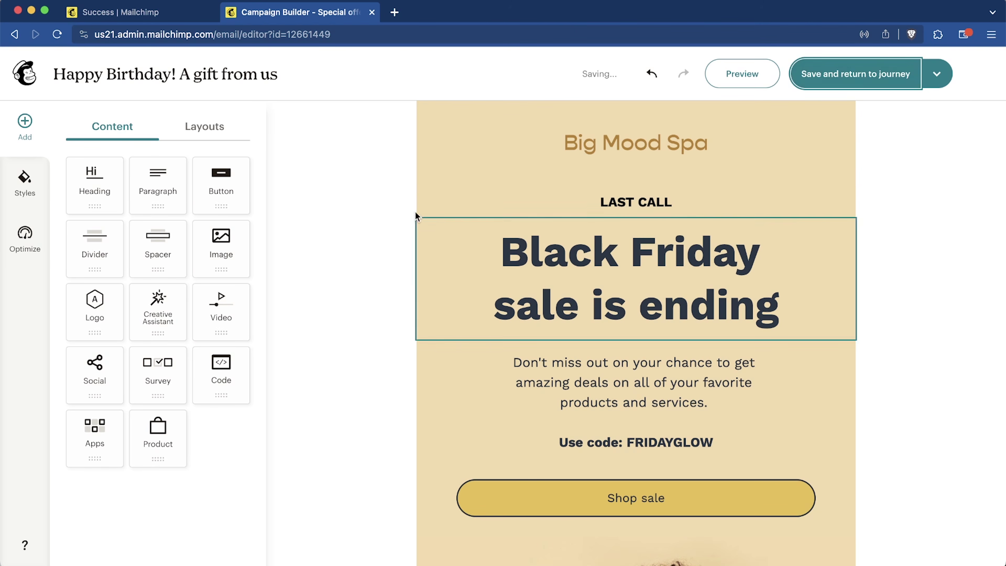
left_click(546, 374)
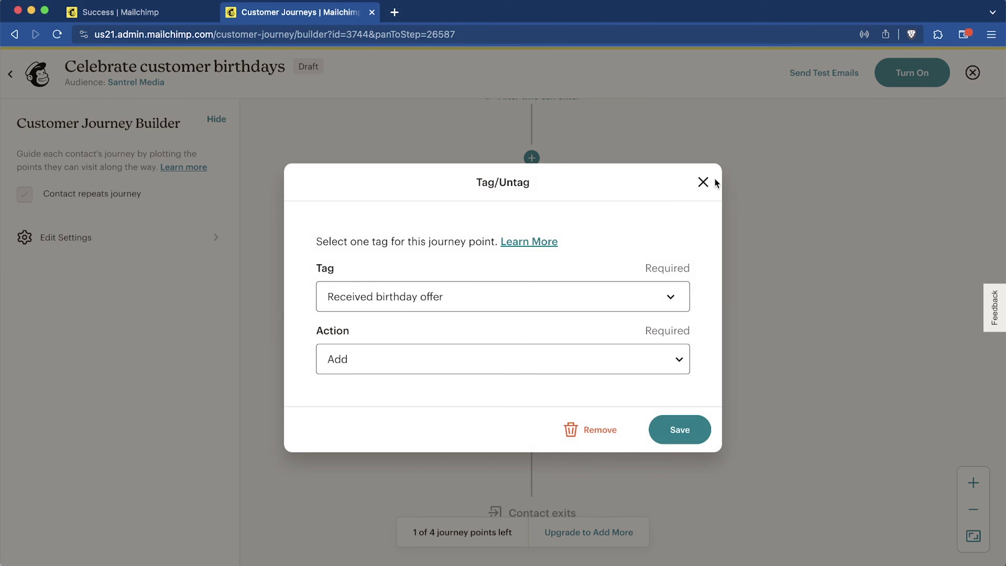
Step: Close the tag settings unchanged, activate the Celebrate Customer Birthdays journey, and return to Customer Journeys
left_click(703, 186)
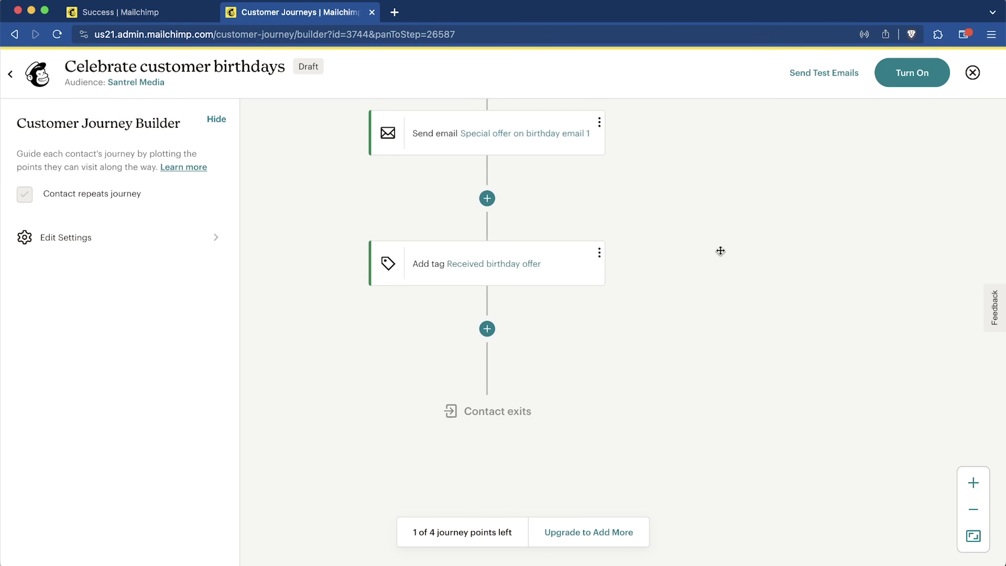
left_click(912, 82)
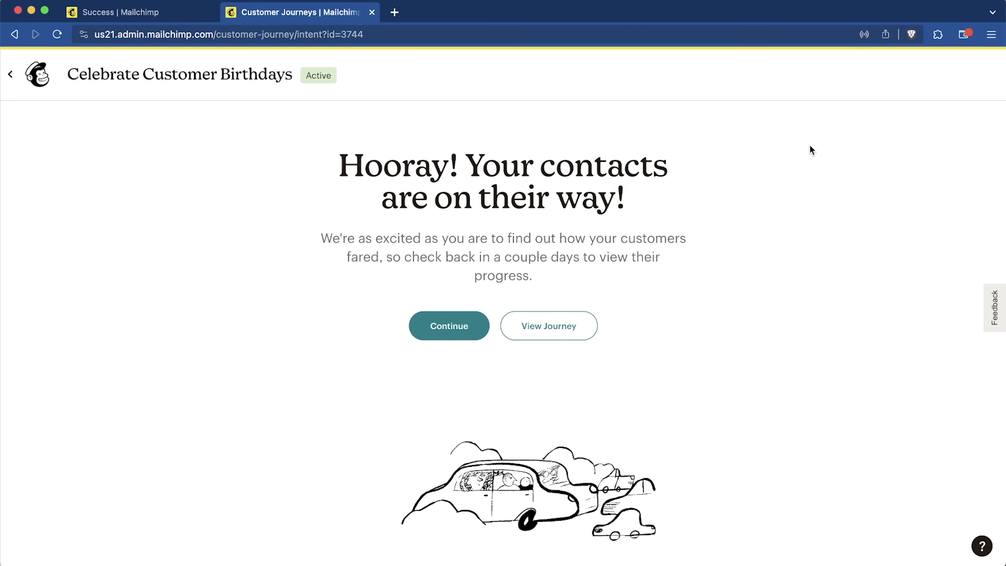
left_click(33, 77)
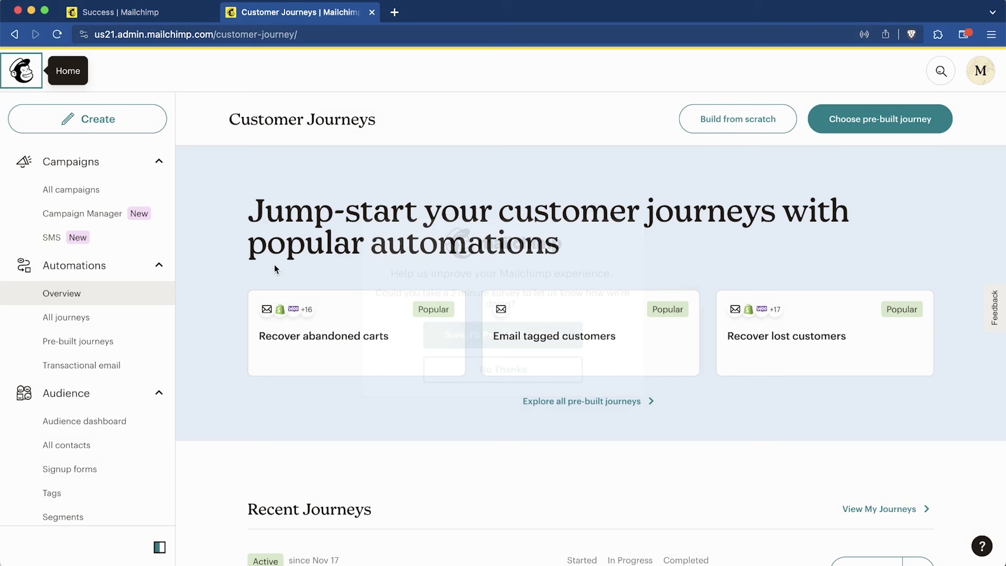
Step: From Home, go through Create > Automations to Customer Journeys and choose Build from scratch
left_click(31, 79)
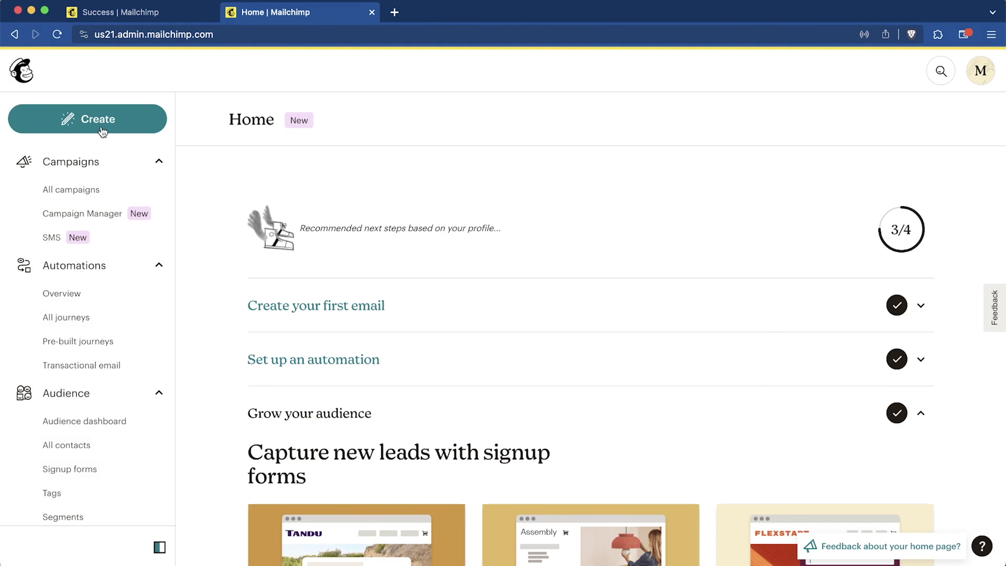
left_click(102, 136)
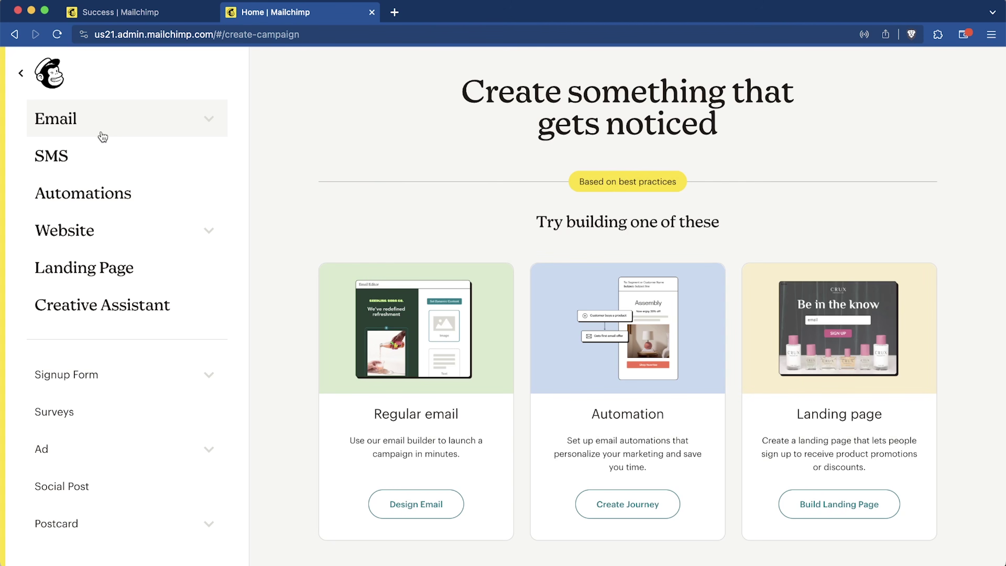
left_click(126, 207)
left_click(643, 226)
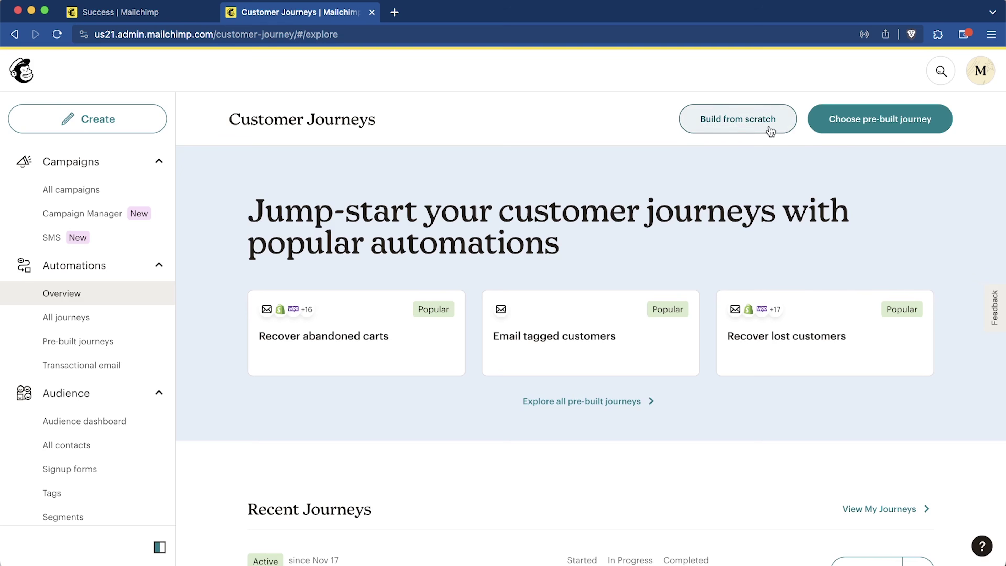
left_click(768, 126)
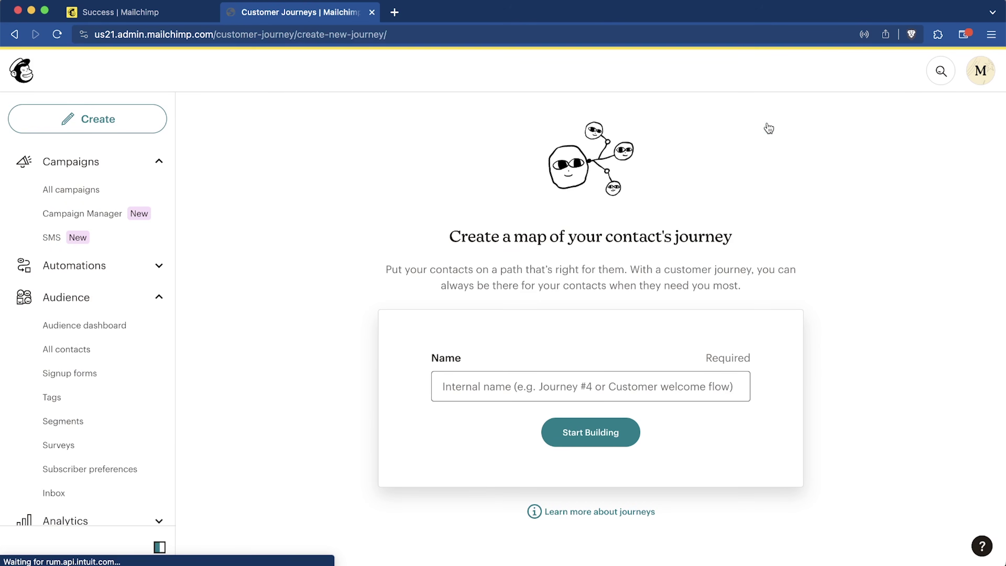
left_click(551, 384)
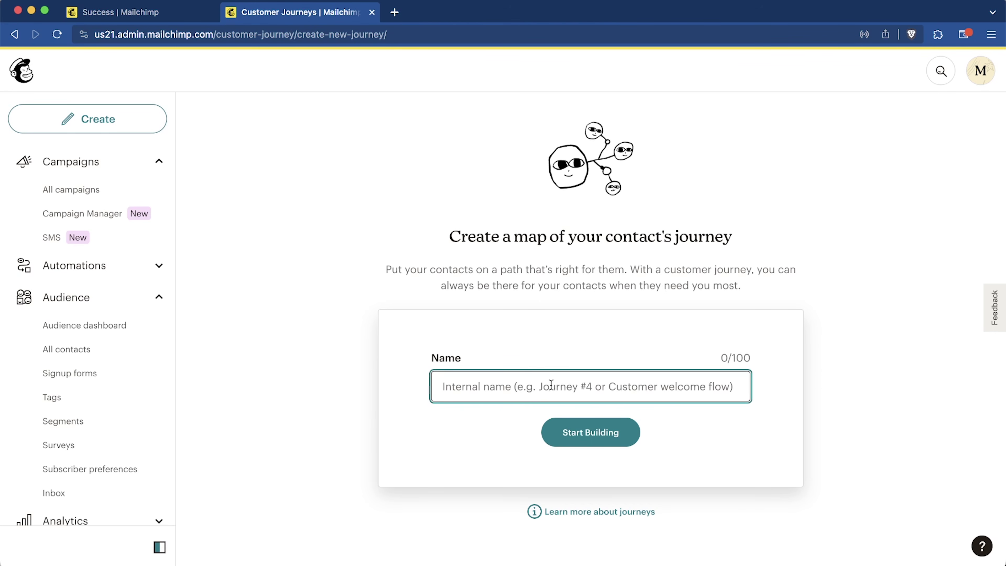
Step: Name the journey 'Daily Welcome Sequence' and save 'Signs up for Email' as its starting point
type("Daily Welcome Sequence")
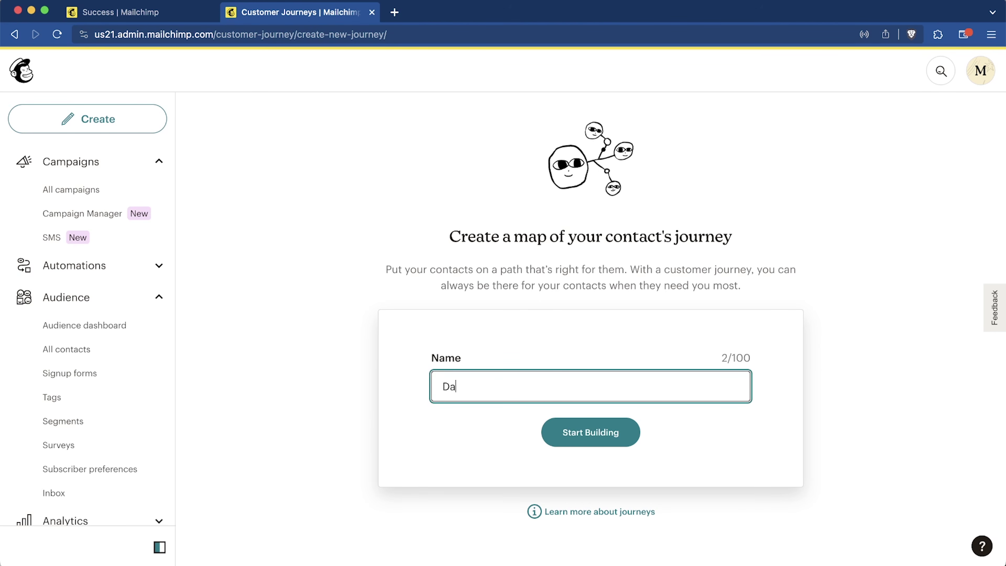
left_click(591, 422)
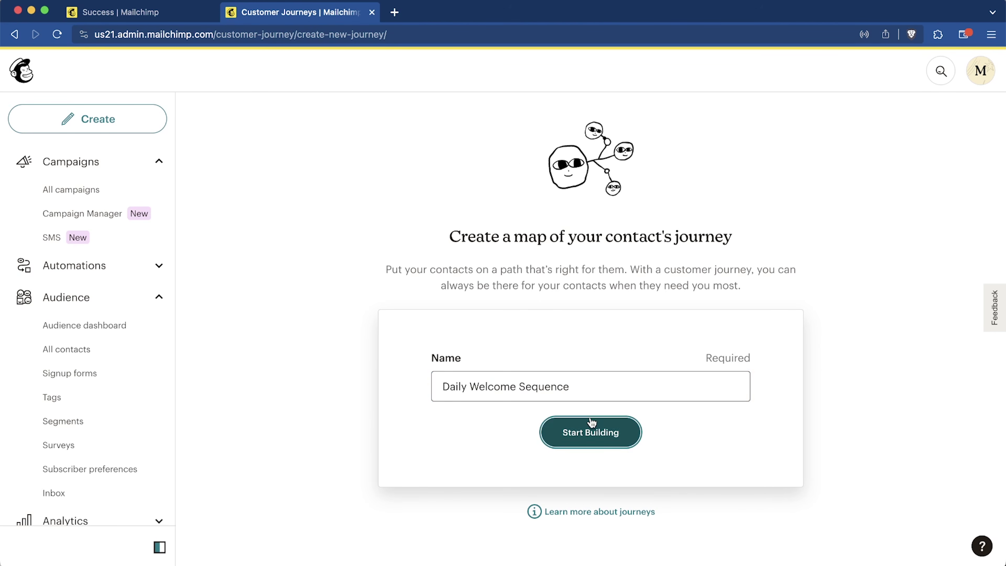
left_click(591, 436)
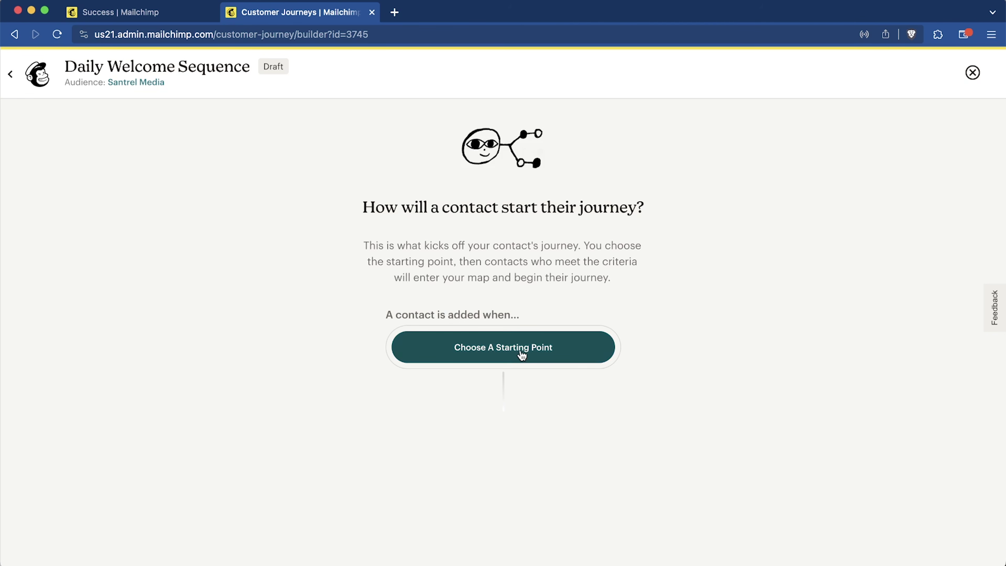
left_click(501, 347)
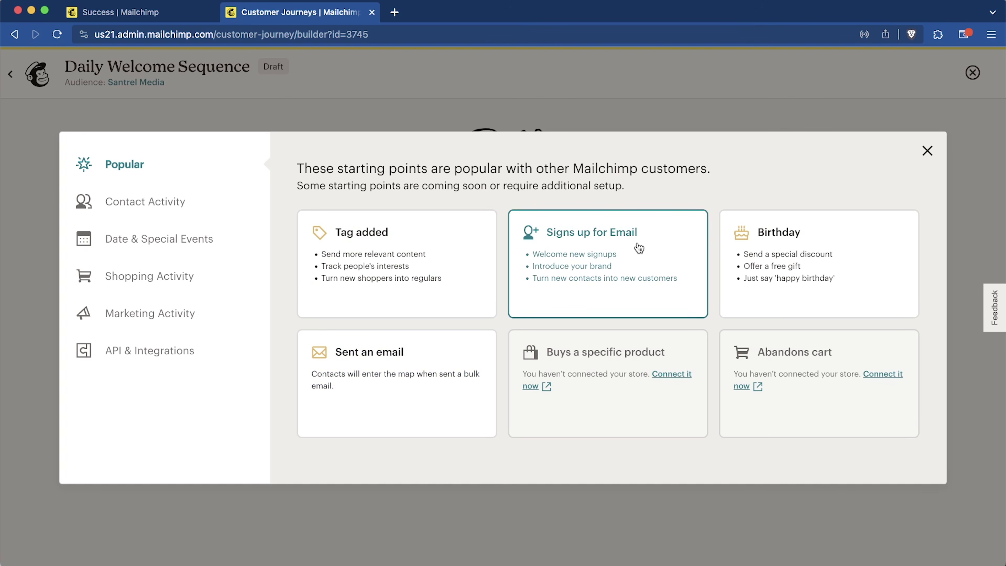
left_click(638, 242)
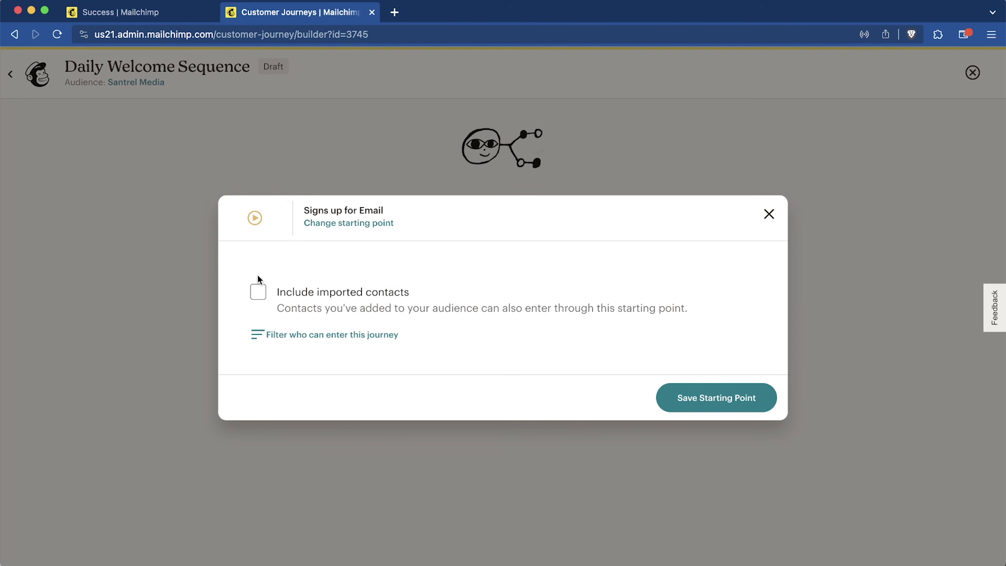
left_click(698, 397)
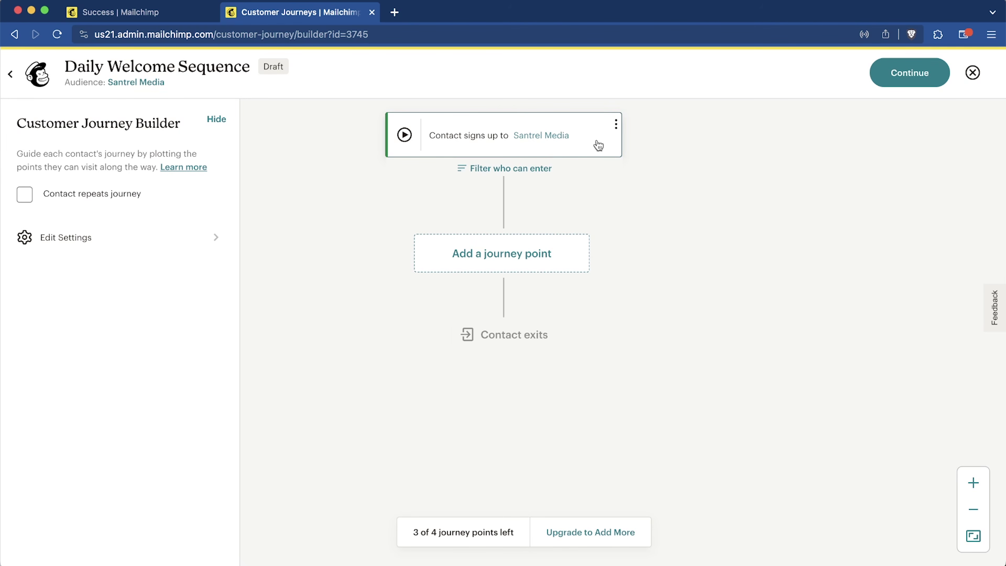
Step: Try a 'contact is not tagged' Tags entry filter, then close the segment builder after the save error
left_click(534, 173)
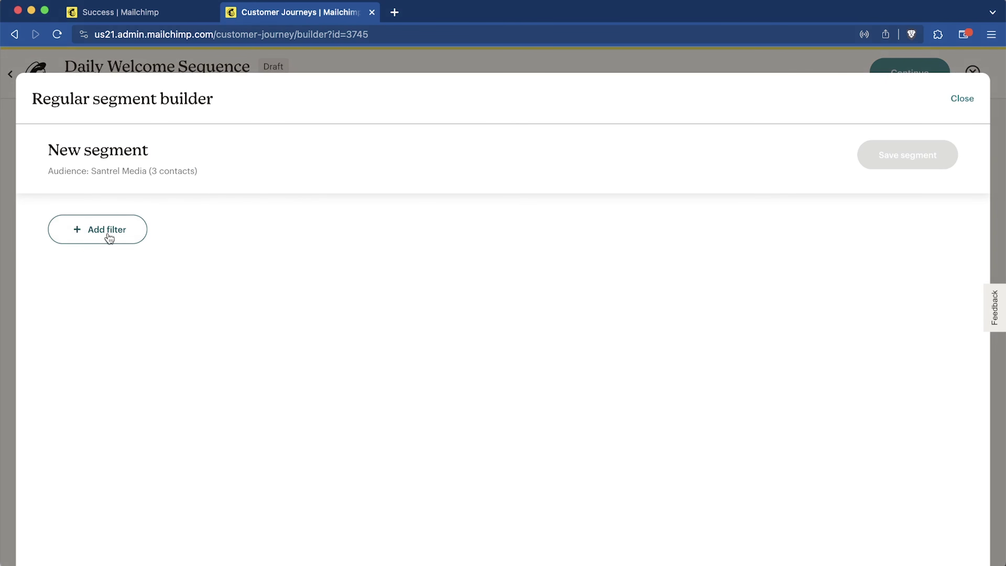
left_click(119, 234)
left_click(74, 278)
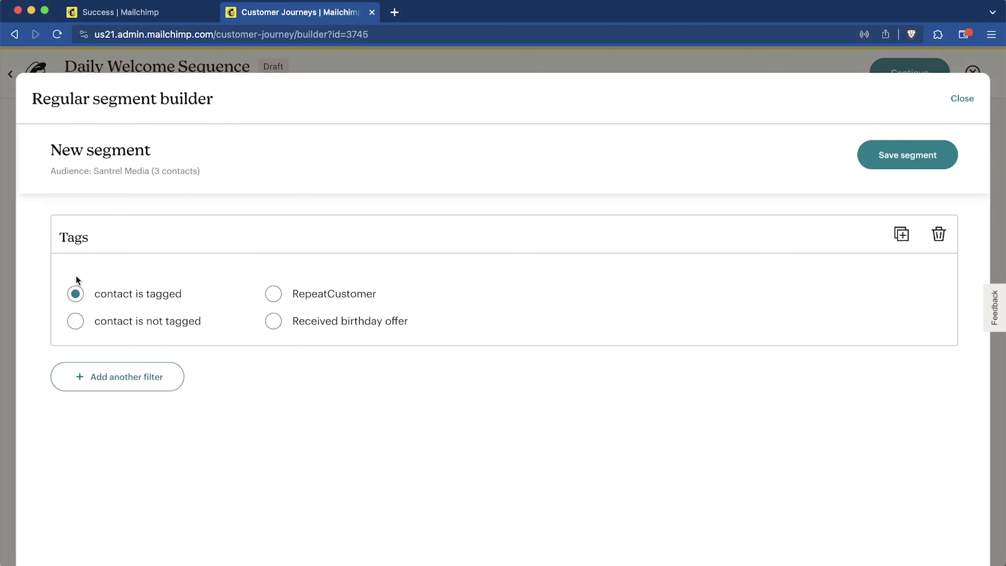
left_click(96, 323)
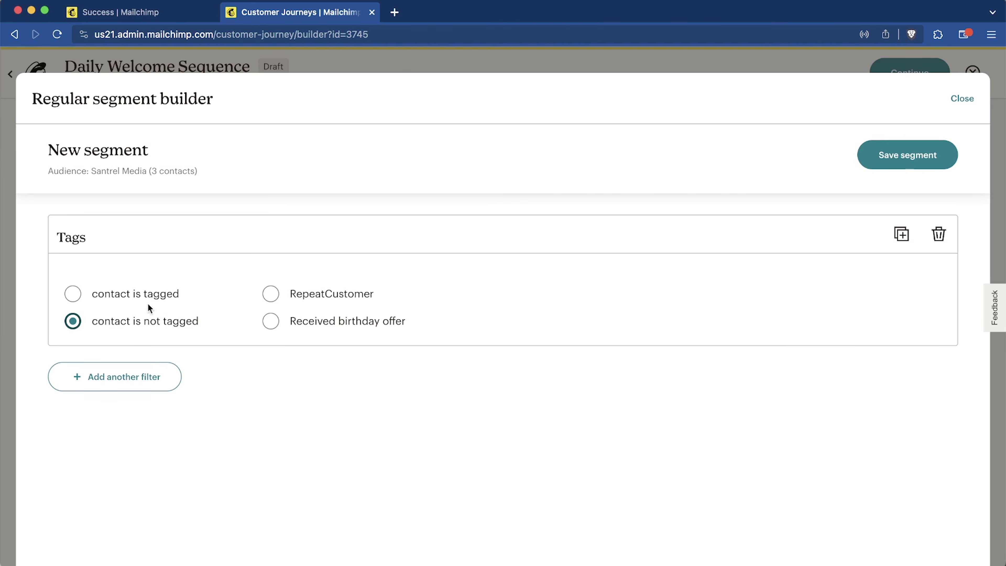
left_click(909, 158)
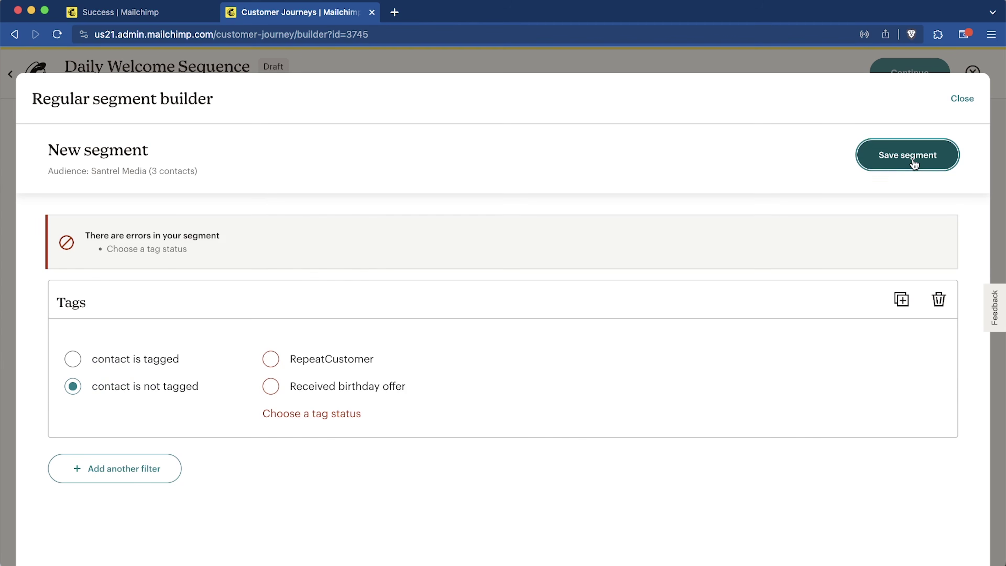
left_click(970, 98)
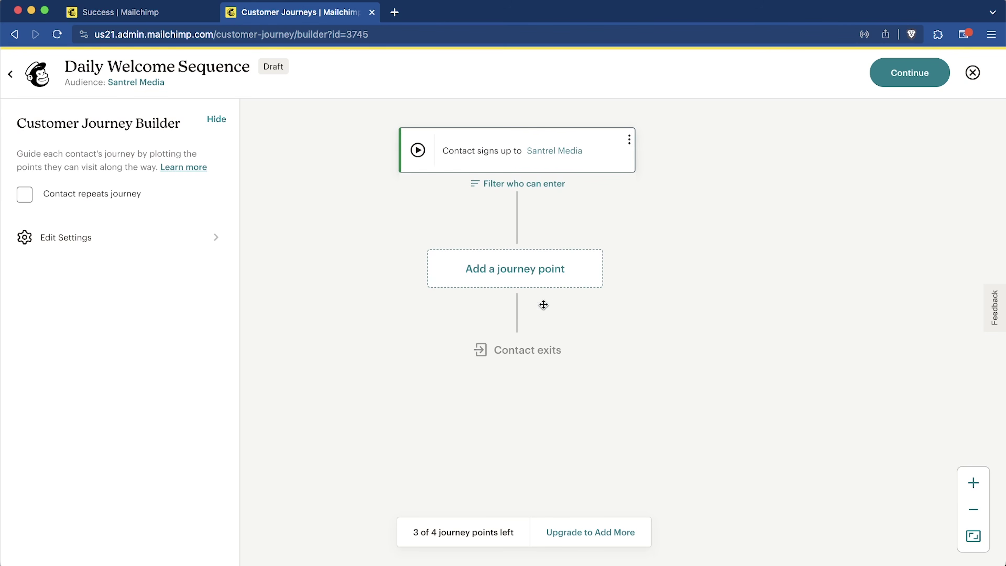
Step: Add a Send email step right after the sign-up starting point
left_click(492, 270)
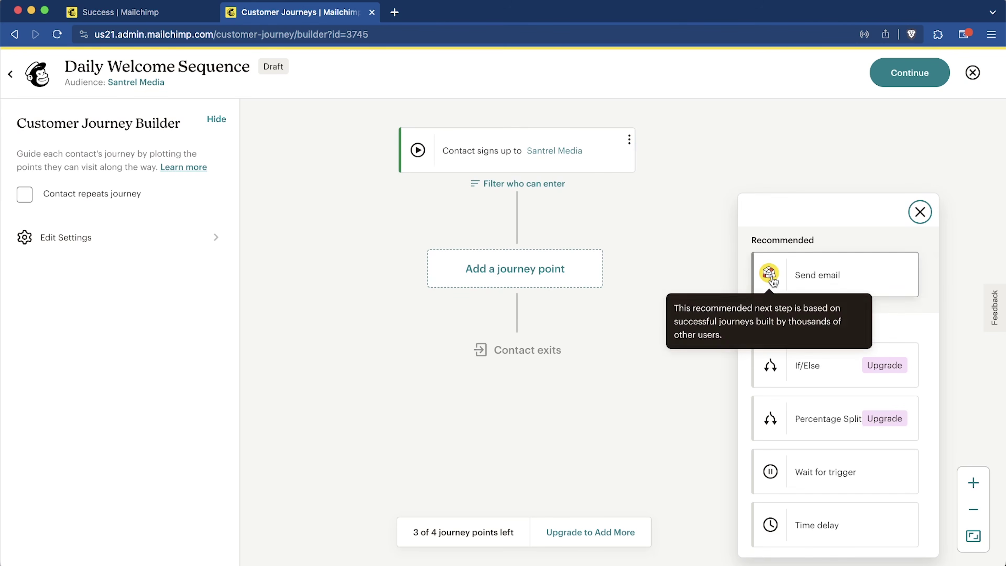
scroll(842, 393, "down", 2)
scroll(847, 326, "up", 2)
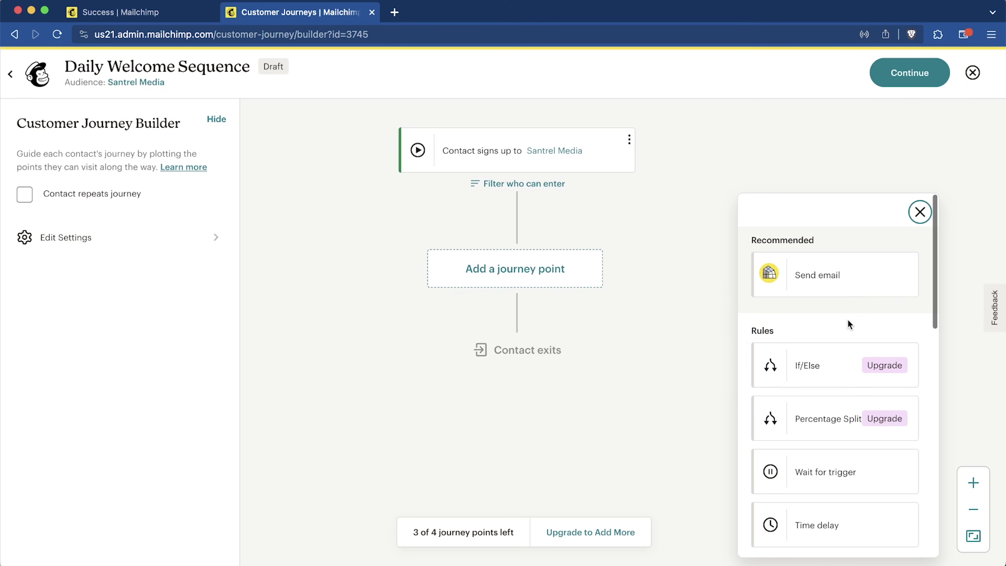
left_click(856, 275)
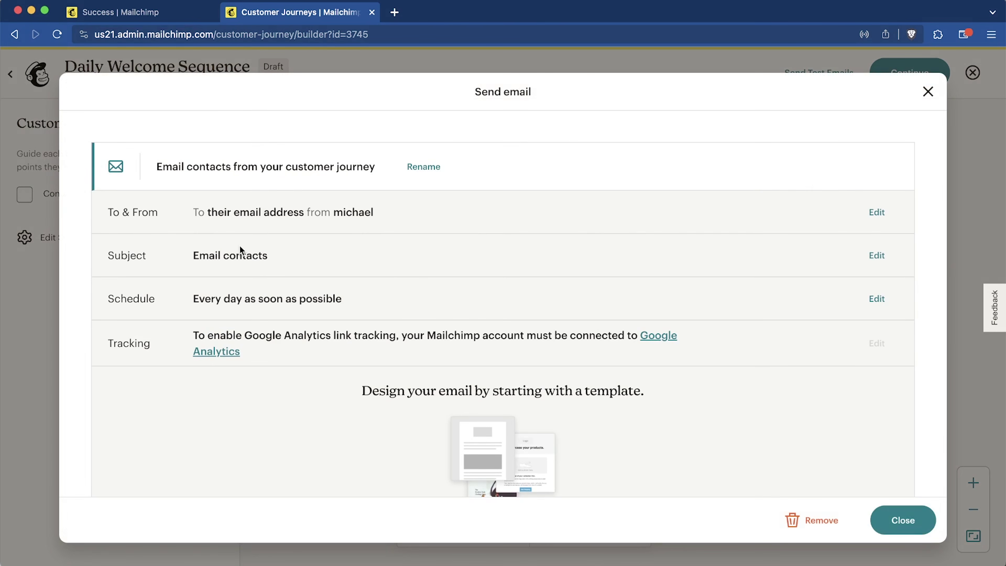
Step: Set the email subject to 'Welcome!' with placeholder preview text and save it
left_click(876, 255)
type("Welcome!")
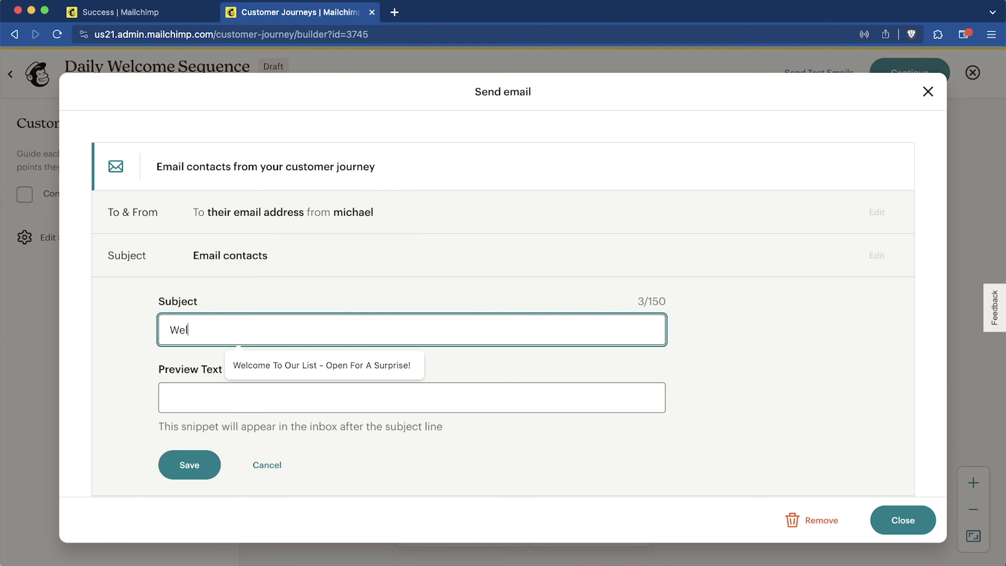
scroll(555, 391, "down", 2)
left_click(406, 299)
type("sdkljsdsdf")
left_click(190, 368)
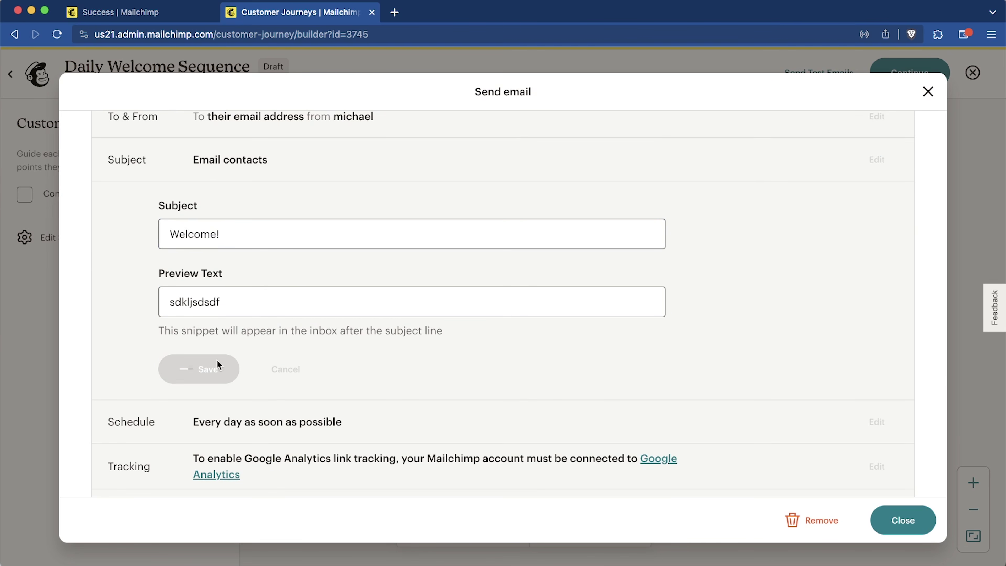
Step: Apply the Sale teaser 1 Black Friday template and save the email back to the journey
scroll(650, 345, "down", 2)
left_click(521, 440)
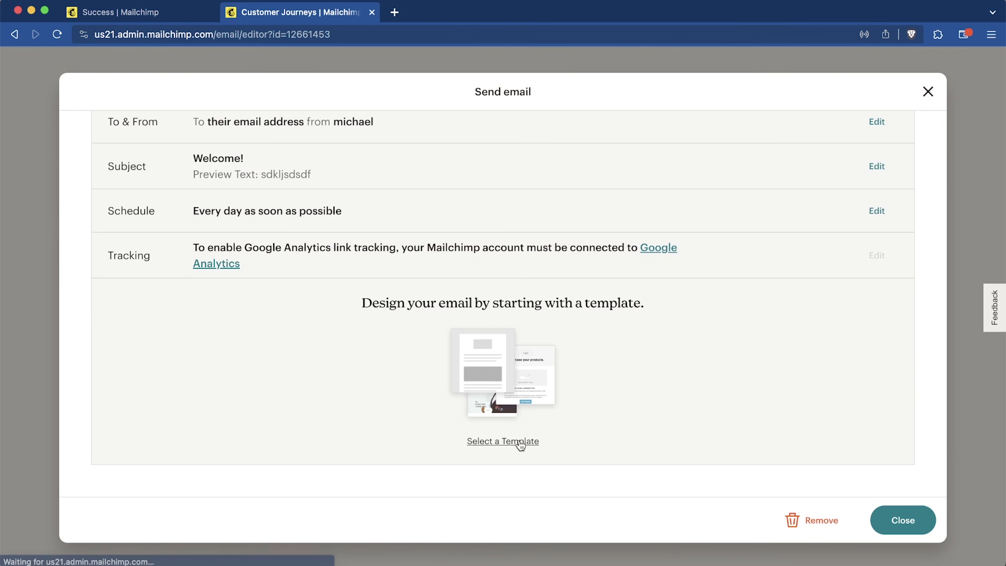
scroll(420, 299, "down", 10)
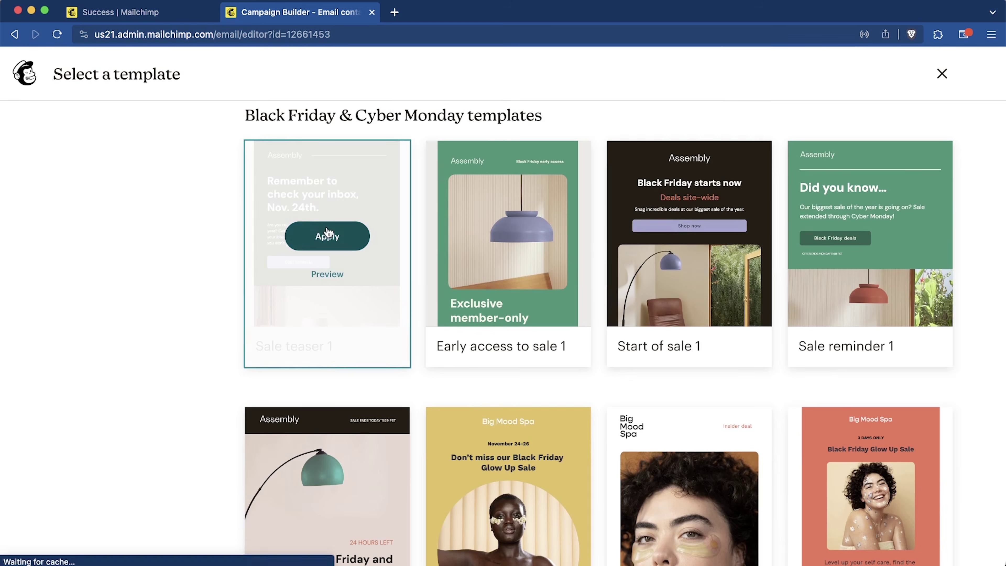
left_click(328, 235)
left_click(877, 81)
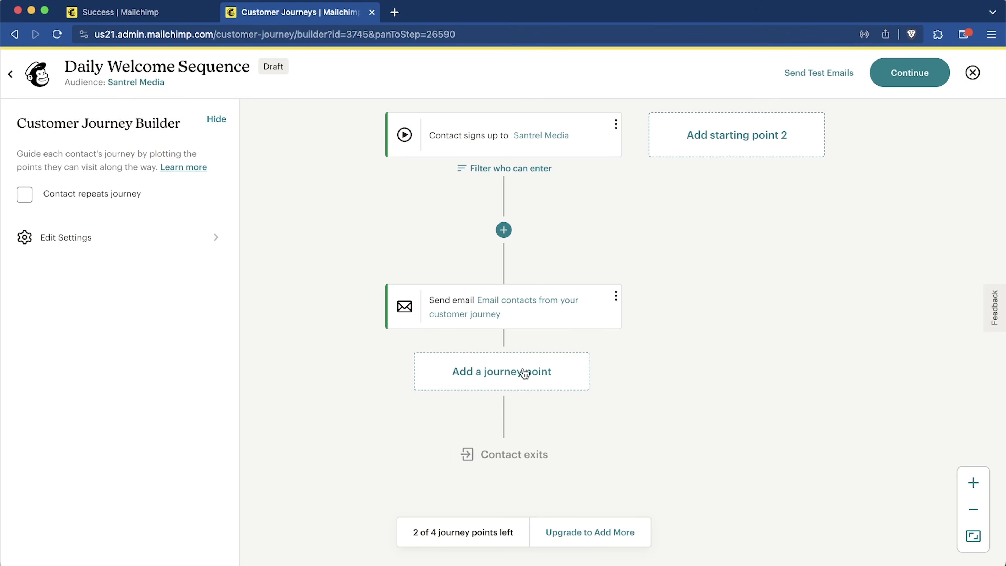
Step: Add a 1 day time delay after the welcome email
left_click(517, 383)
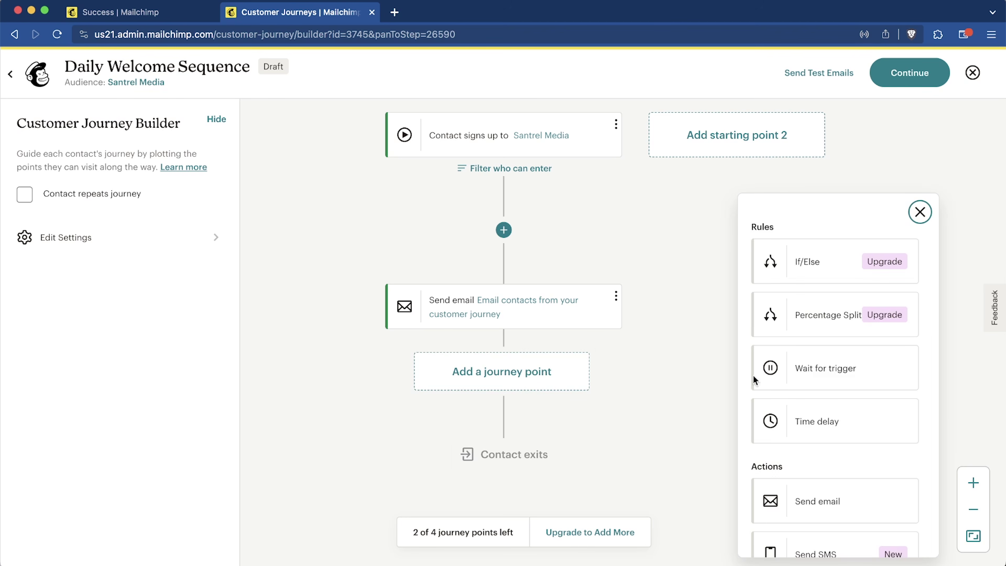
left_click(842, 423)
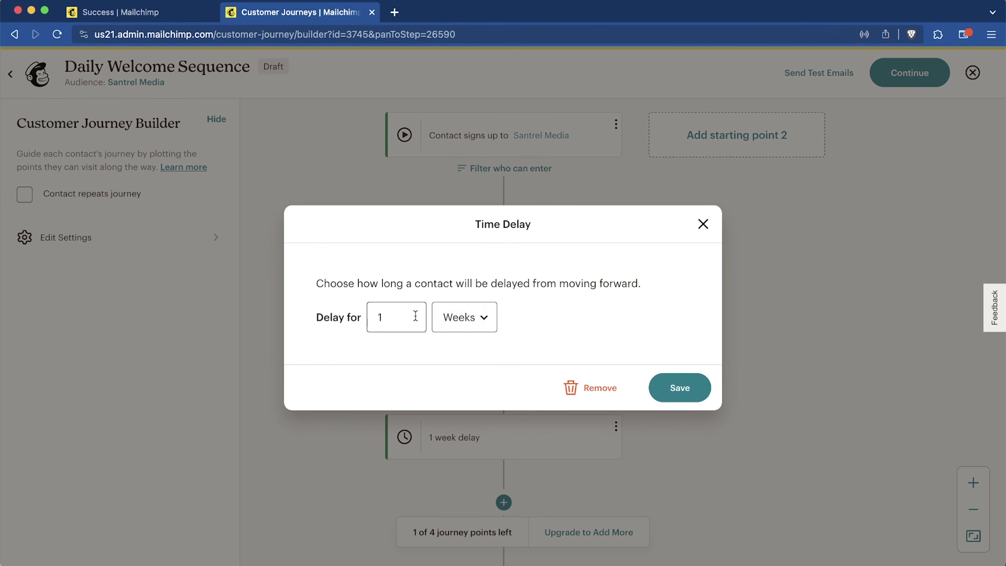
left_click(494, 326)
left_click(620, 329)
key("d")
left_click(679, 386)
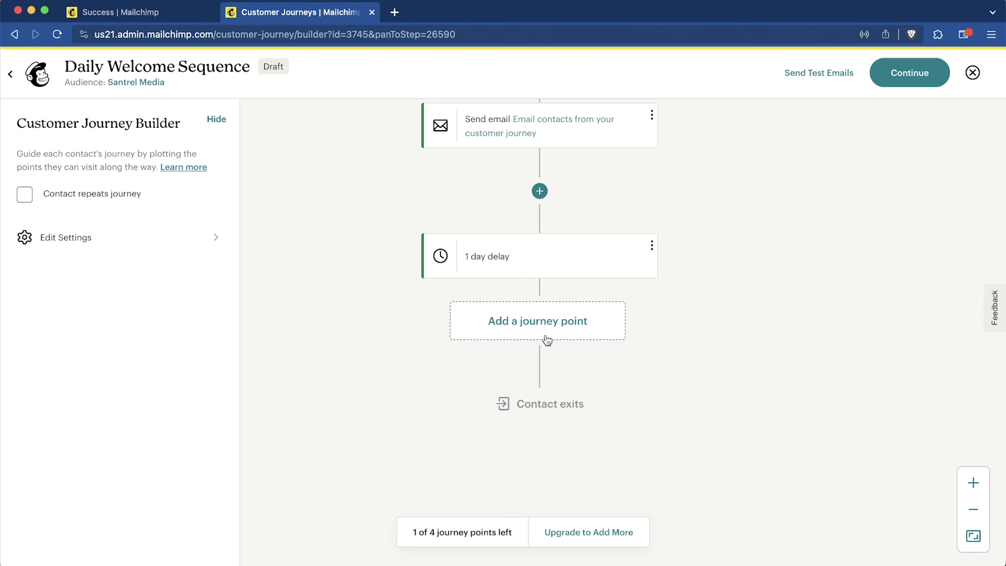
Step: Add an if/else condition on contacts who opened any of the last 5 campaigns
left_click(545, 336)
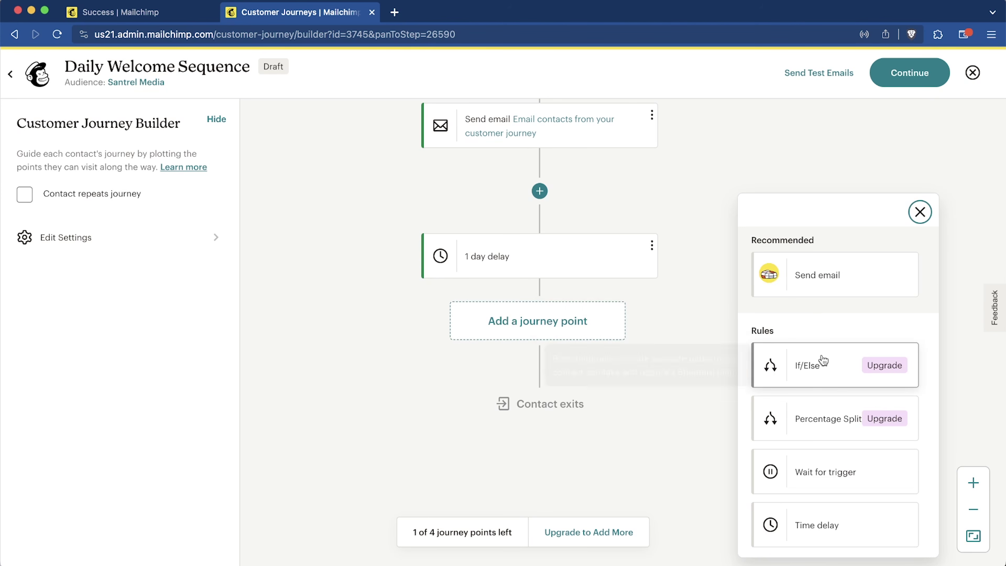
scroll(837, 416, "down", 6)
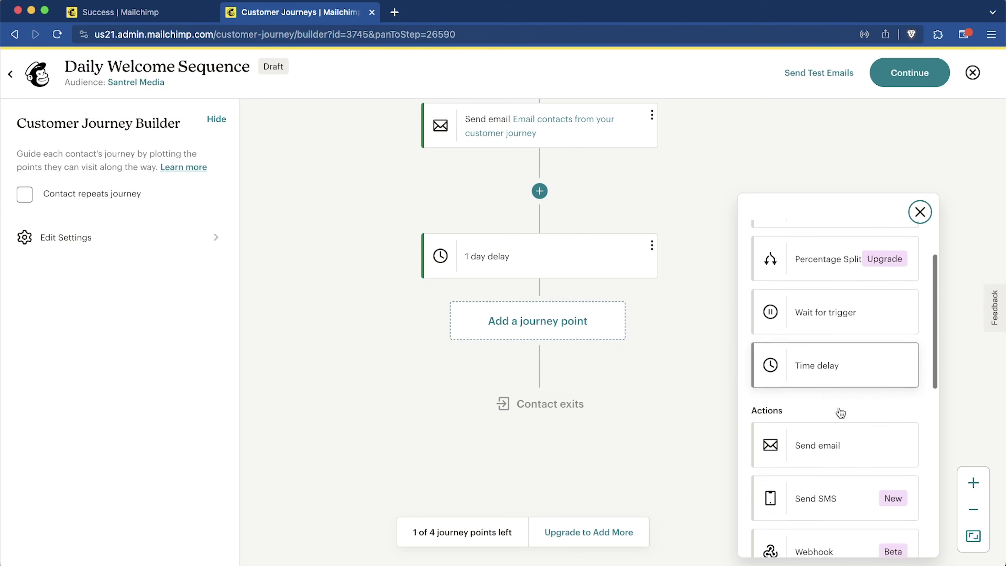
scroll(847, 357, "up", 5)
left_click(851, 333)
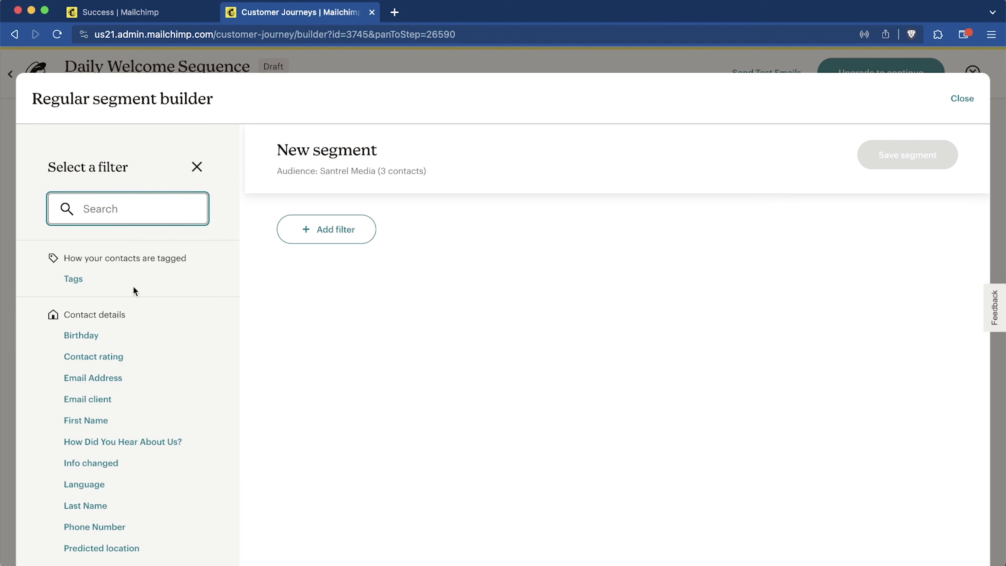
scroll(131, 293, "down", 6)
scroll(128, 301, "down", 5)
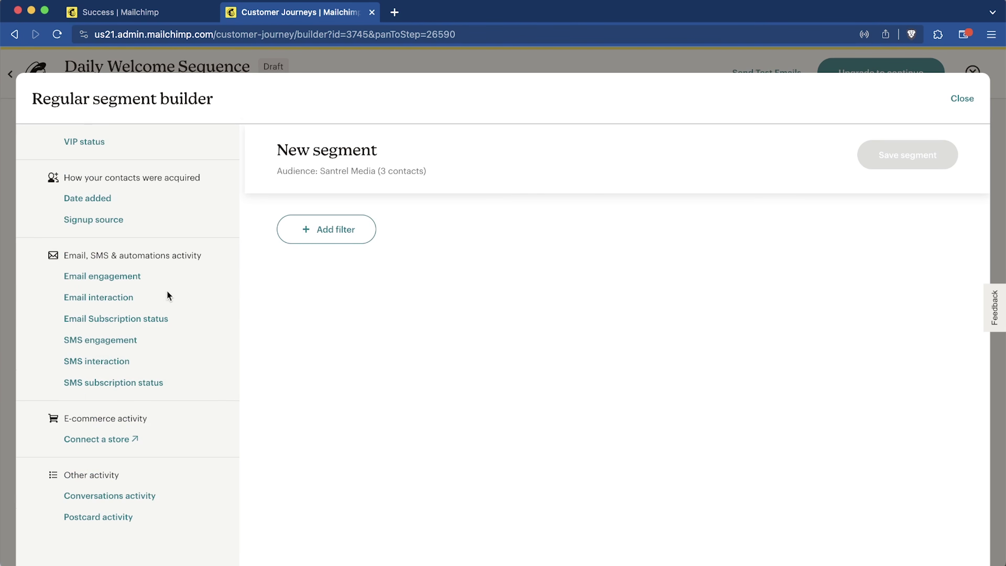
left_click(79, 298)
left_click(274, 290)
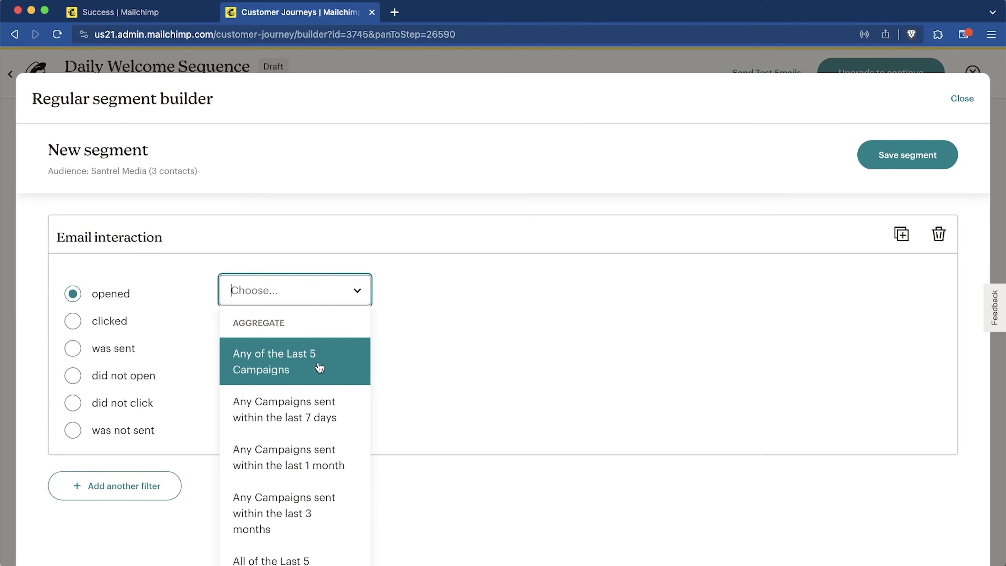
left_click(320, 366)
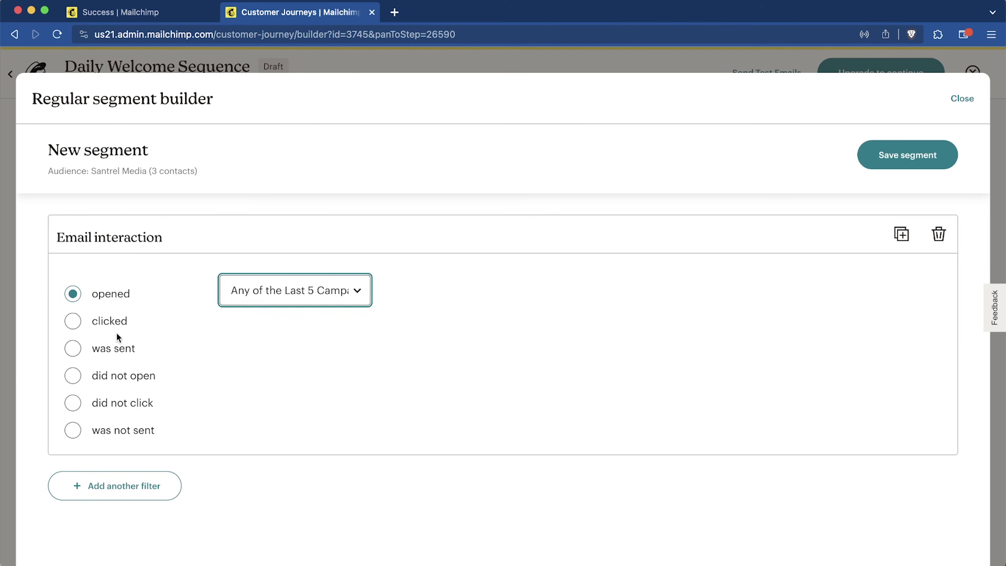
left_click(907, 155)
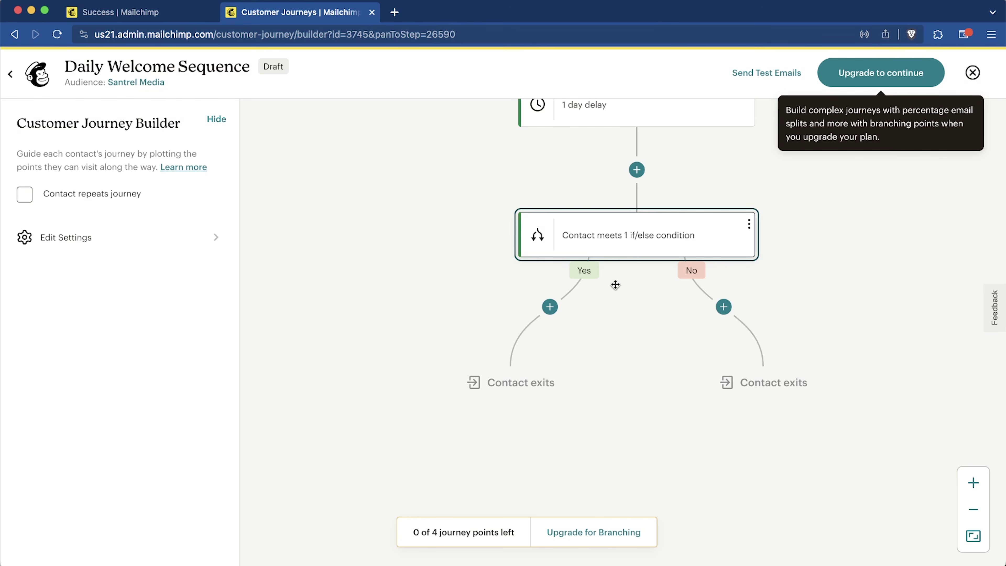
Step: Add a Send email step on the Yes branch with subject 'Step 2 in our journey'
left_click(549, 306)
left_click(848, 380)
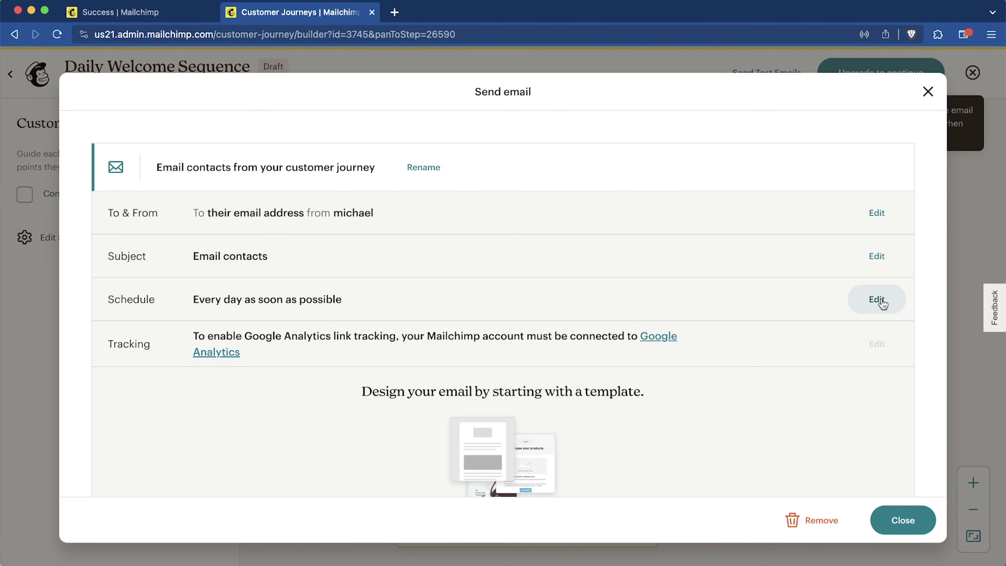
left_click(875, 255)
triple_click(450, 323)
type("Step 2 ")
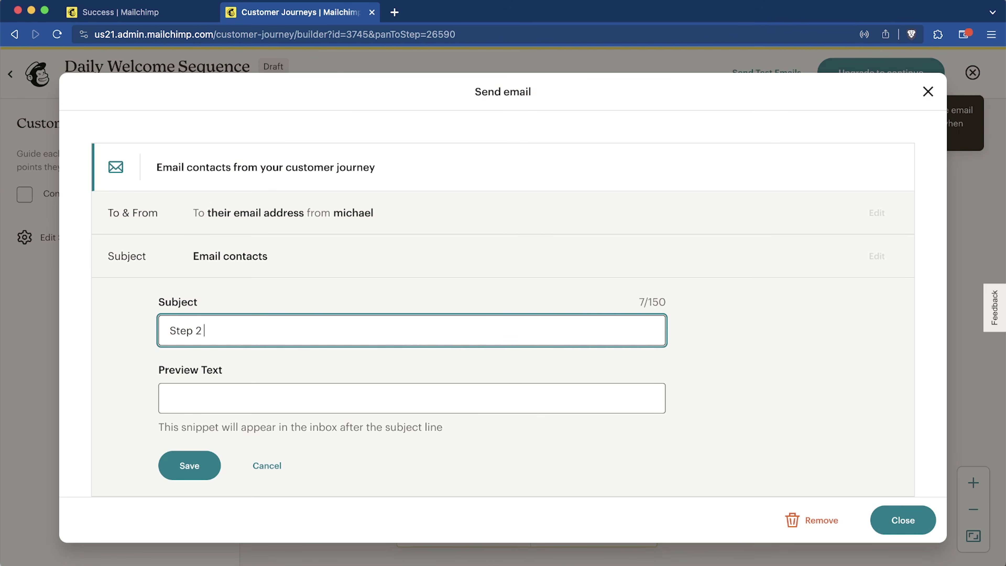
type("in our journey")
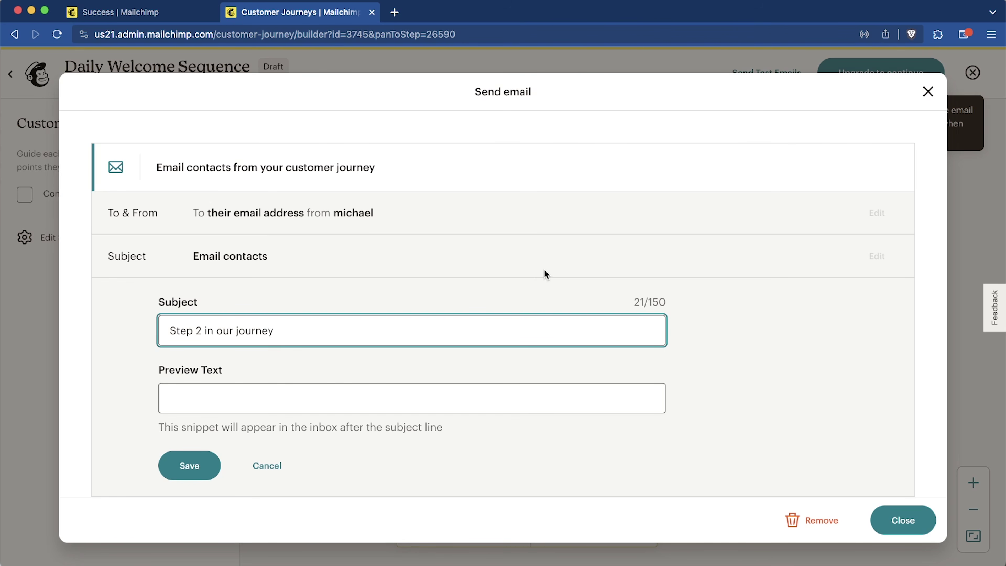
left_click(200, 468)
left_click(918, 527)
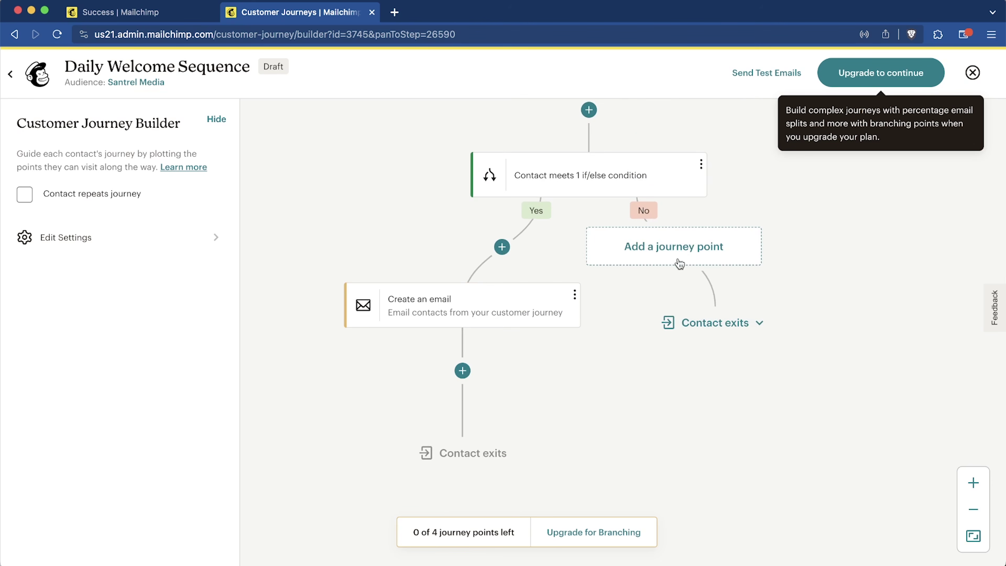
Step: Add a 1 week time delay to the No branch
left_click(677, 251)
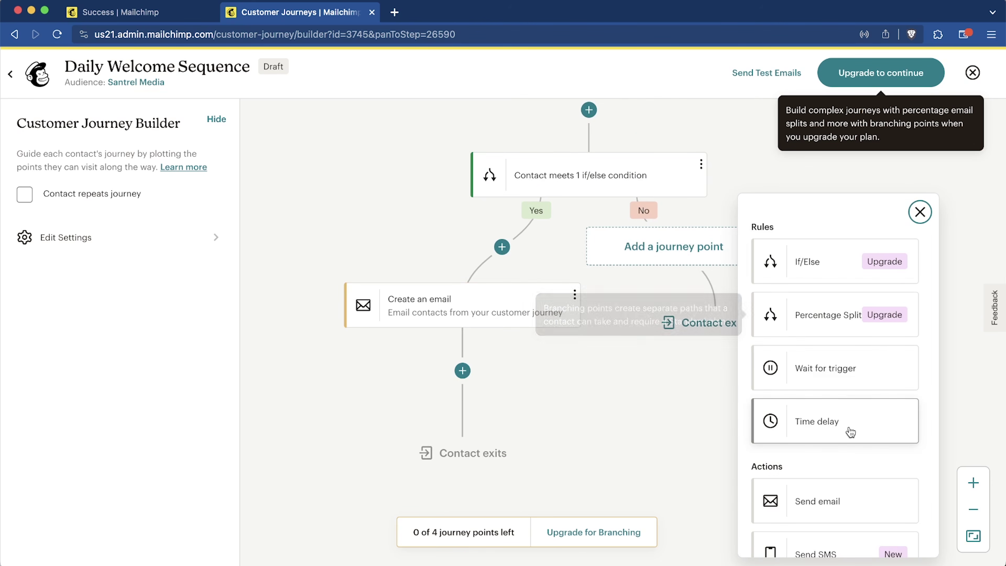
scroll(852, 428, "down", 3)
left_click(829, 351)
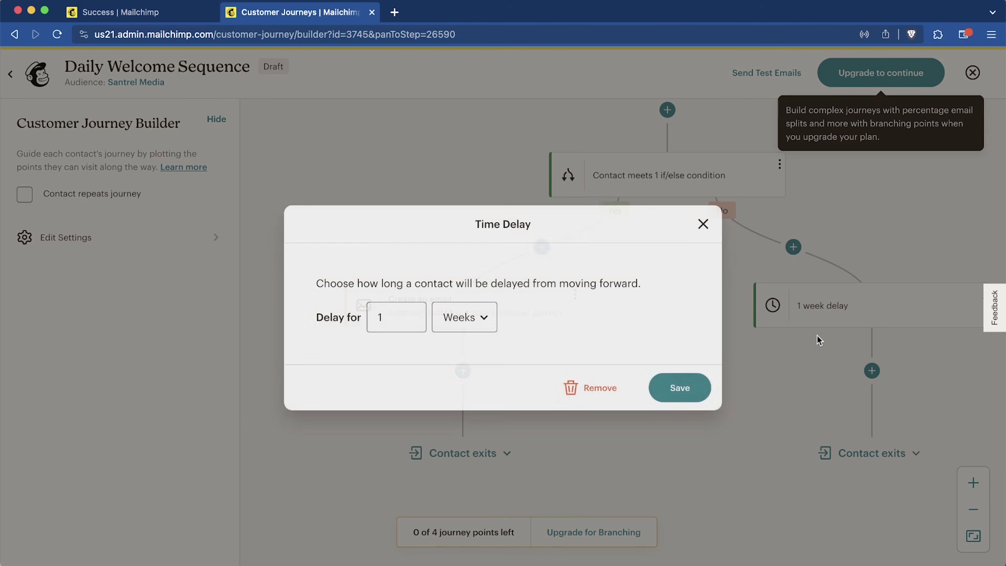
left_click(692, 396)
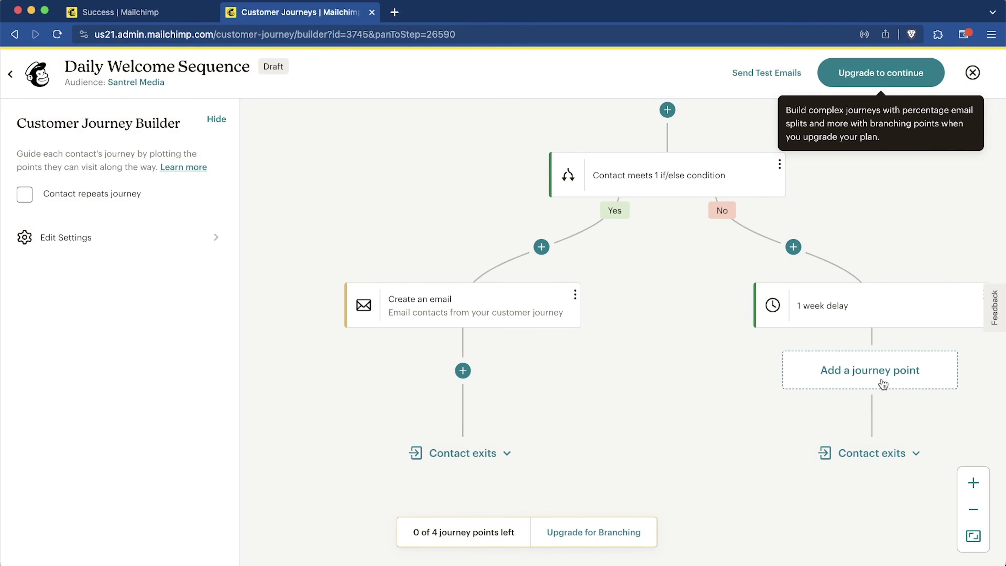
Step: Add a Send SMS step after the delay and dismiss the SMS marketing notice
left_click(883, 383)
scroll(816, 396, "down", 5)
left_click(833, 464)
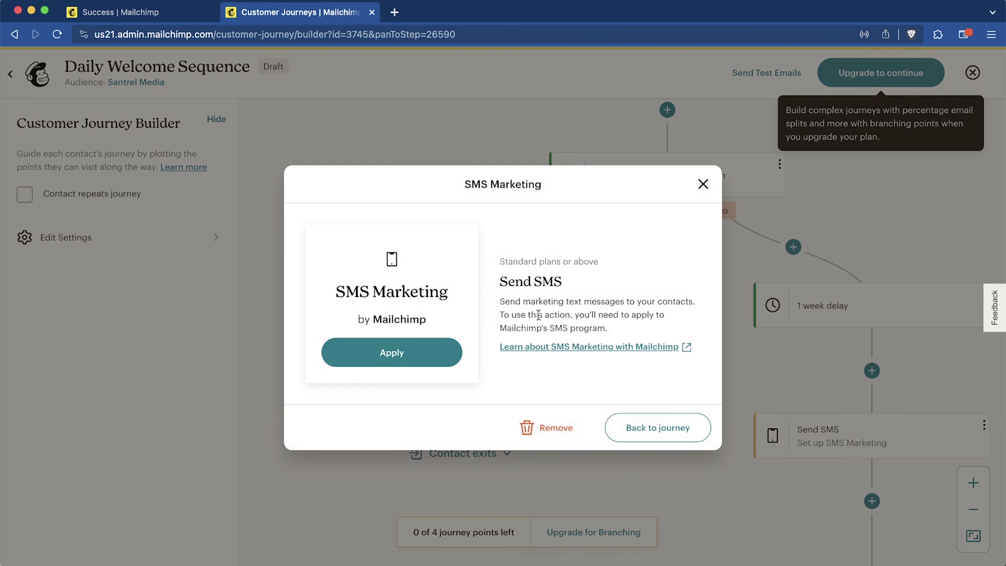
left_click(410, 358)
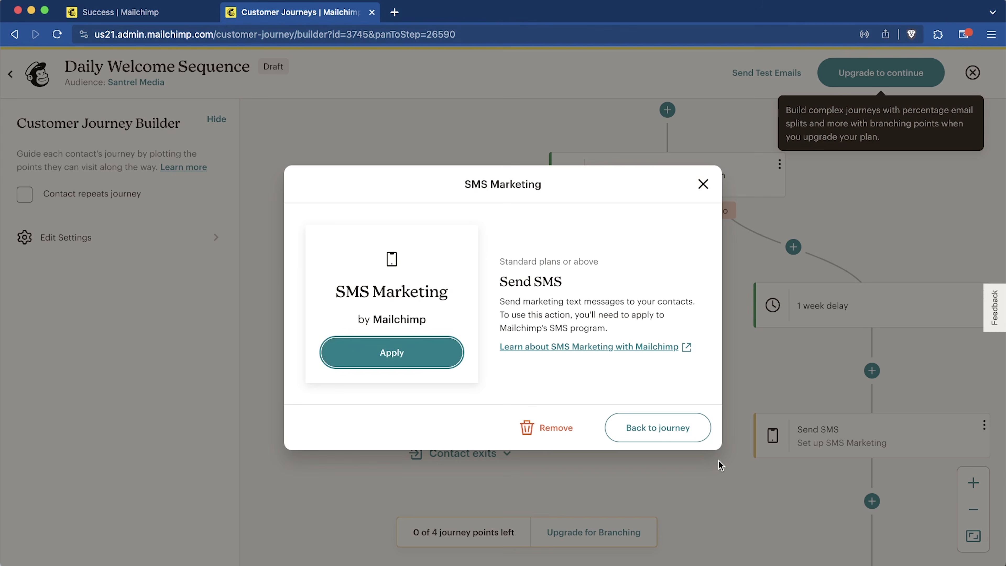
left_click(703, 186)
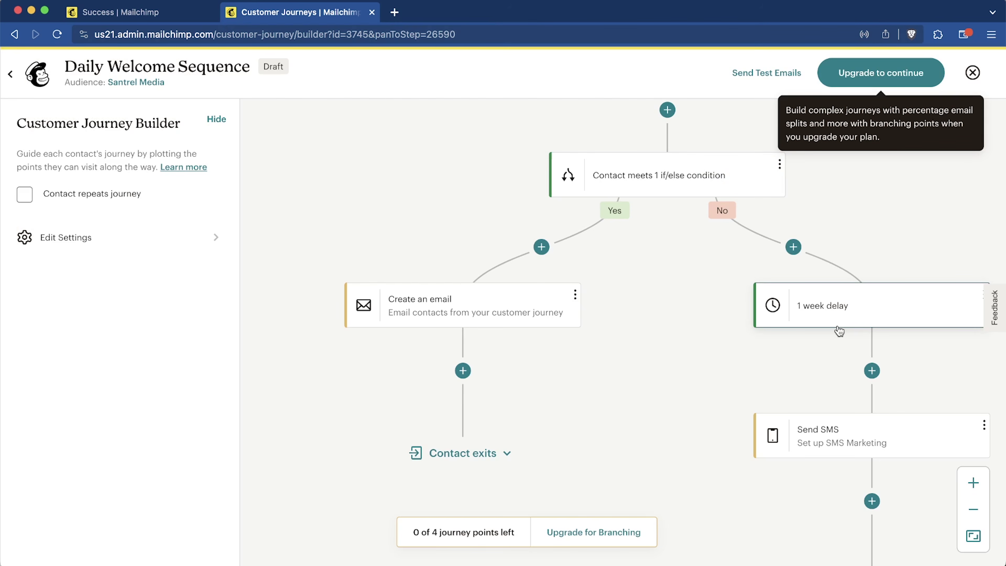
scroll(837, 330, "down", 4)
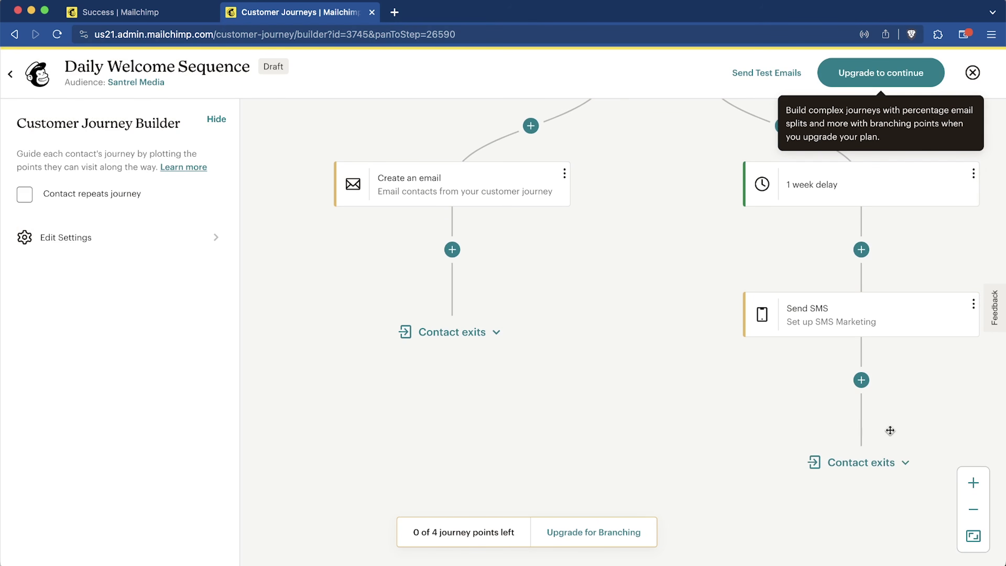
Step: Add a 73%/27% percentage split after the Send SMS step
left_click(861, 380)
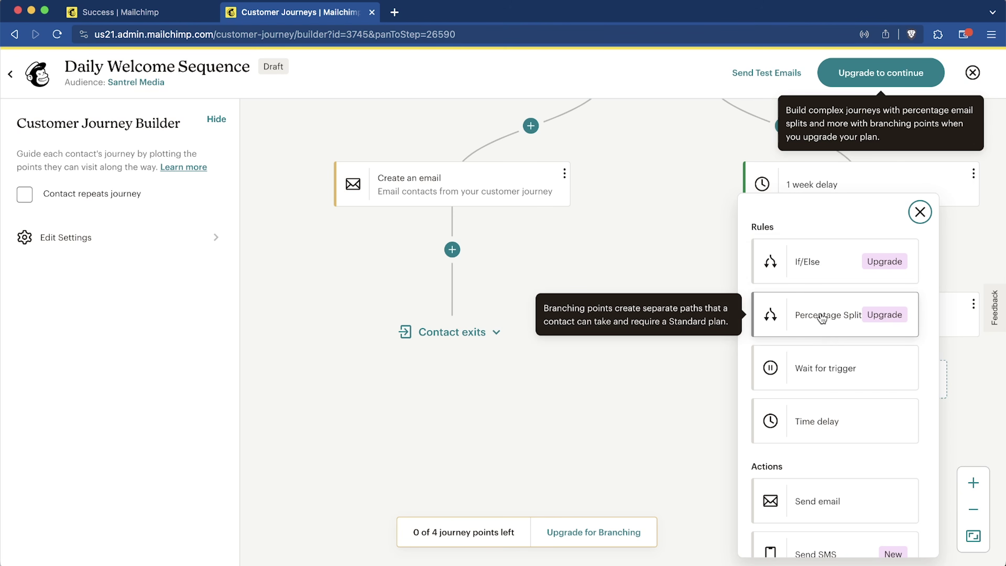
left_click(822, 317)
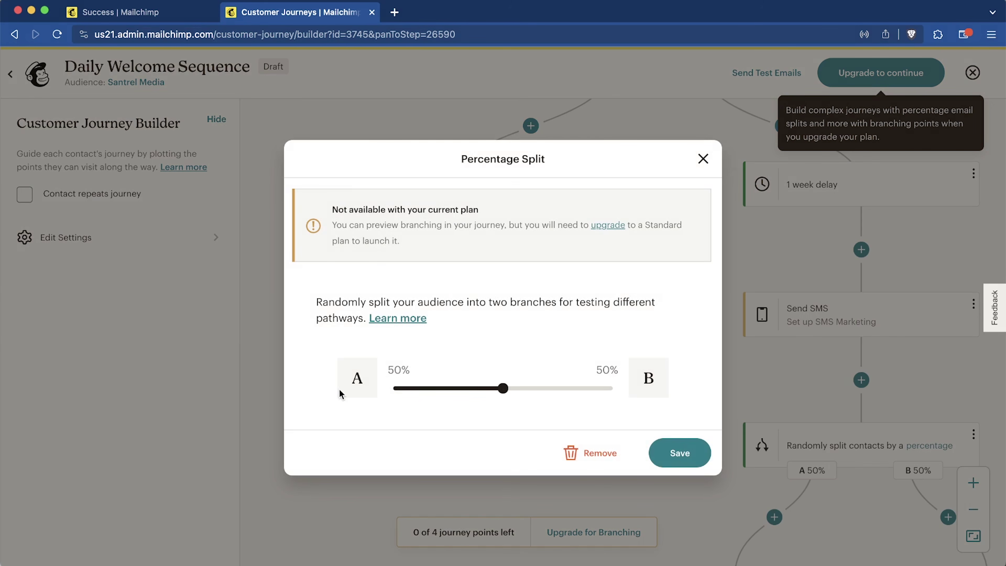
left_click_drag(504, 389, 554, 391)
left_click(648, 445)
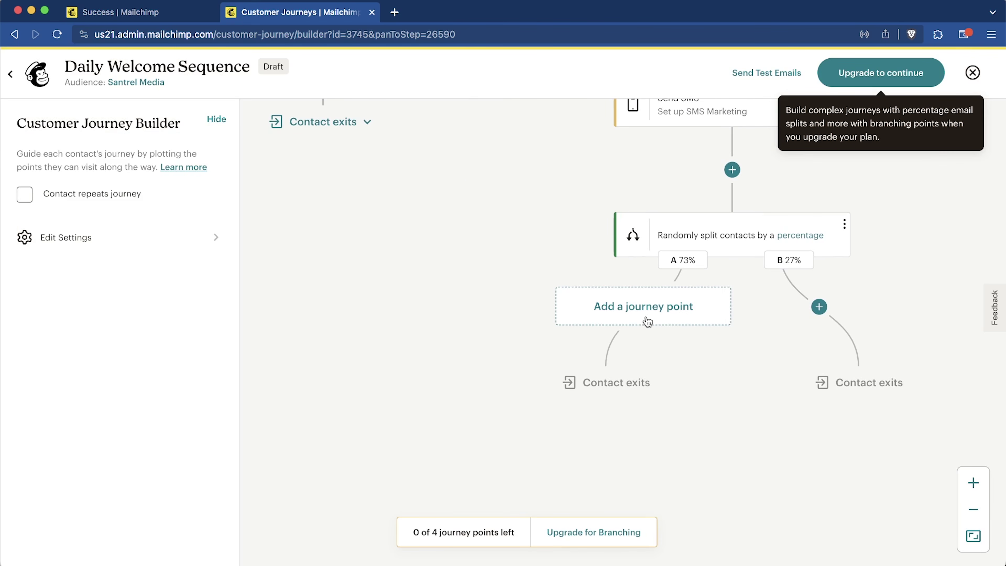
Step: Put an Unsubscribe step on the 27% B branch, leaving branch A empty
left_click(646, 319)
scroll(875, 364, "down", 5)
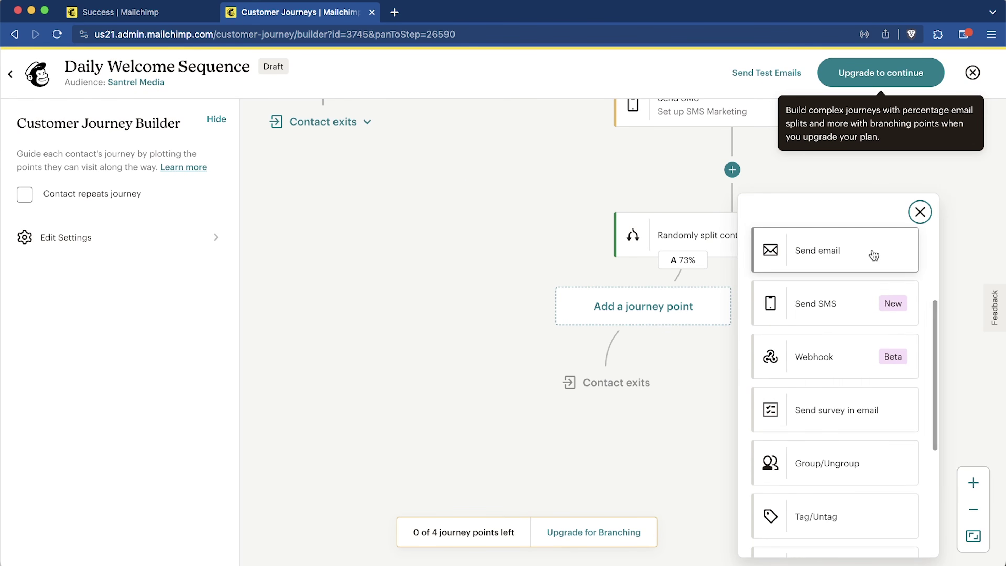
scroll(871, 253, "down", 2)
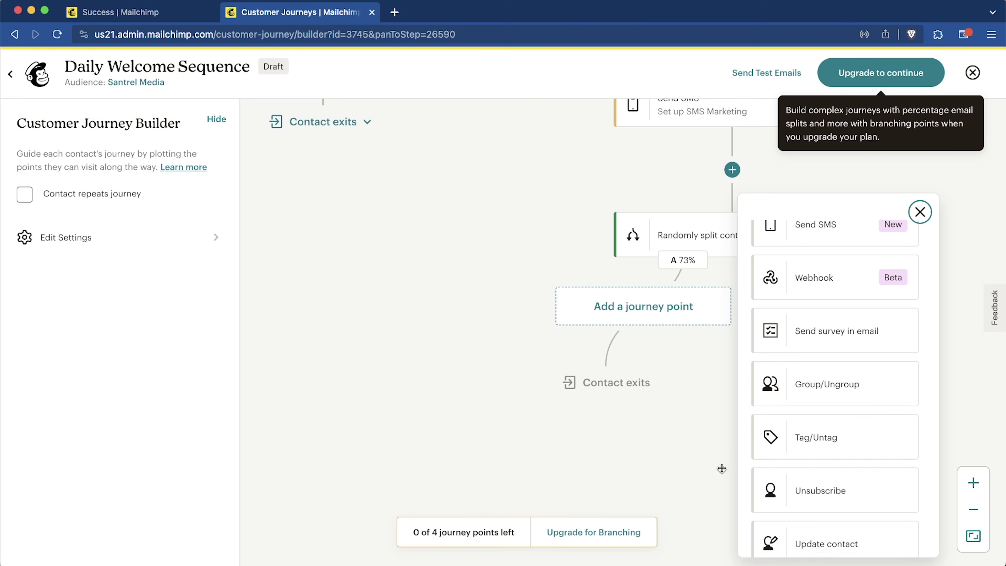
scroll(863, 368, "down", 4)
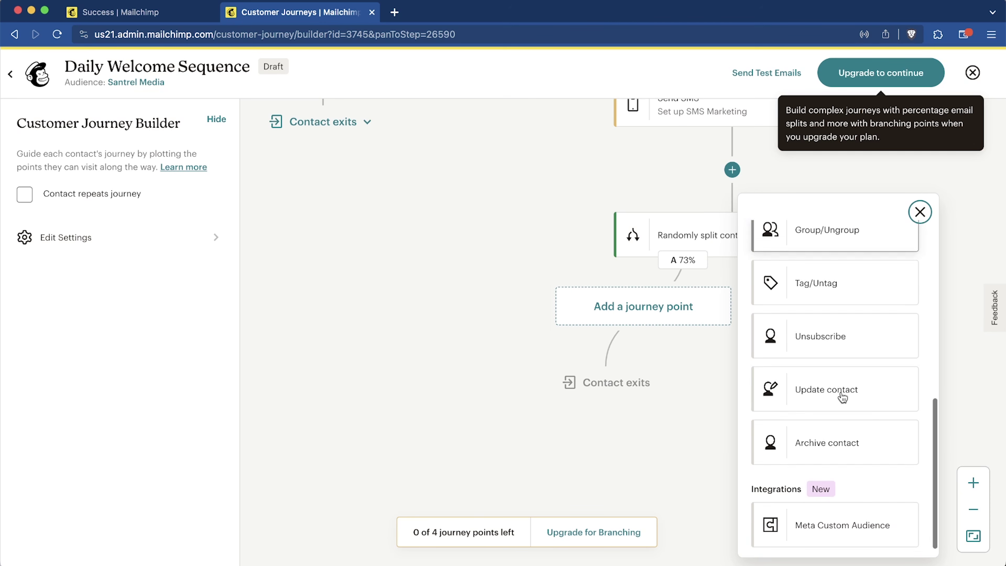
left_click(919, 212)
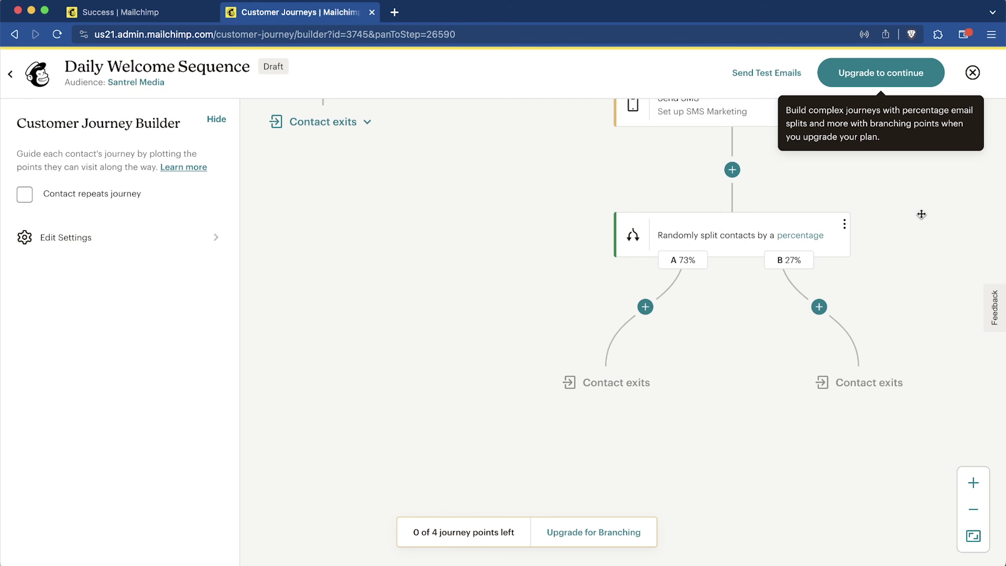
left_click(818, 306)
scroll(847, 464, "down", 10)
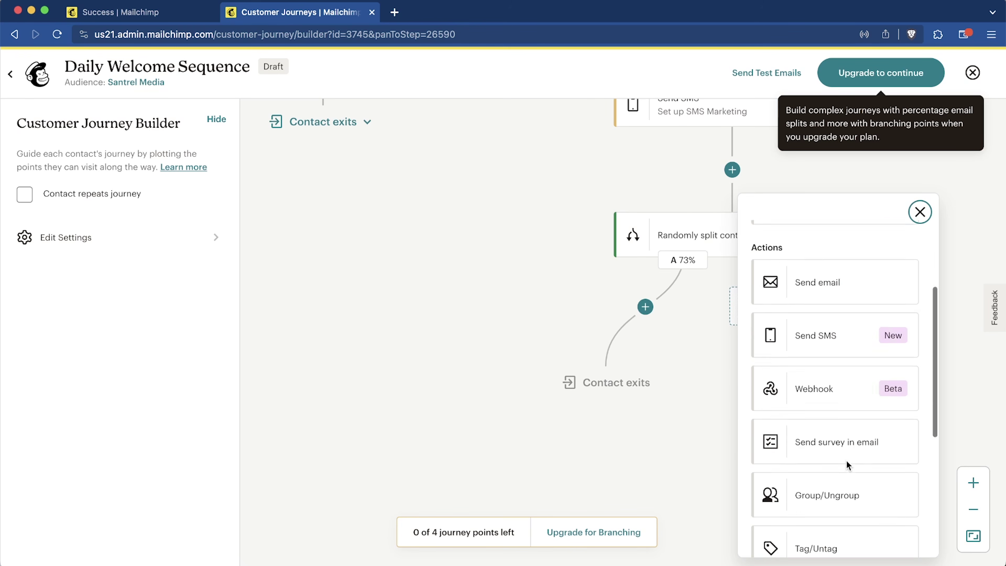
left_click(855, 341)
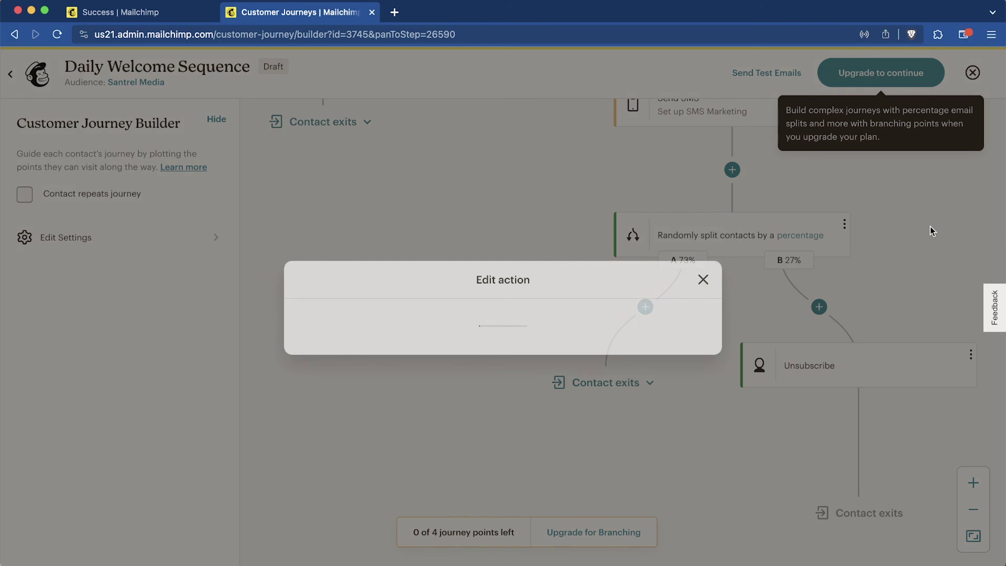
left_click(679, 412)
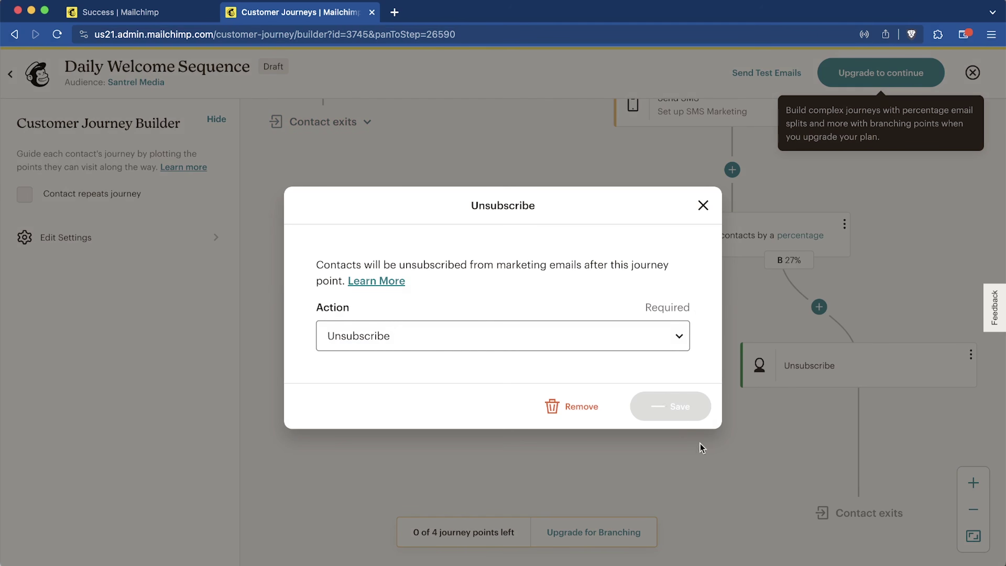
scroll(697, 475, "up", 5)
scroll(698, 475, "up", 5)
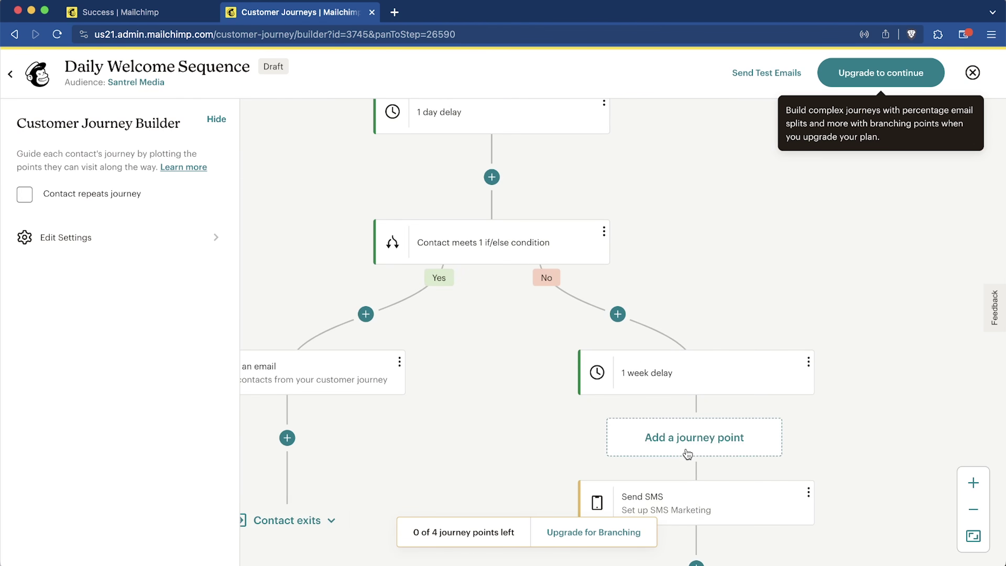
scroll(684, 451, "down", 7)
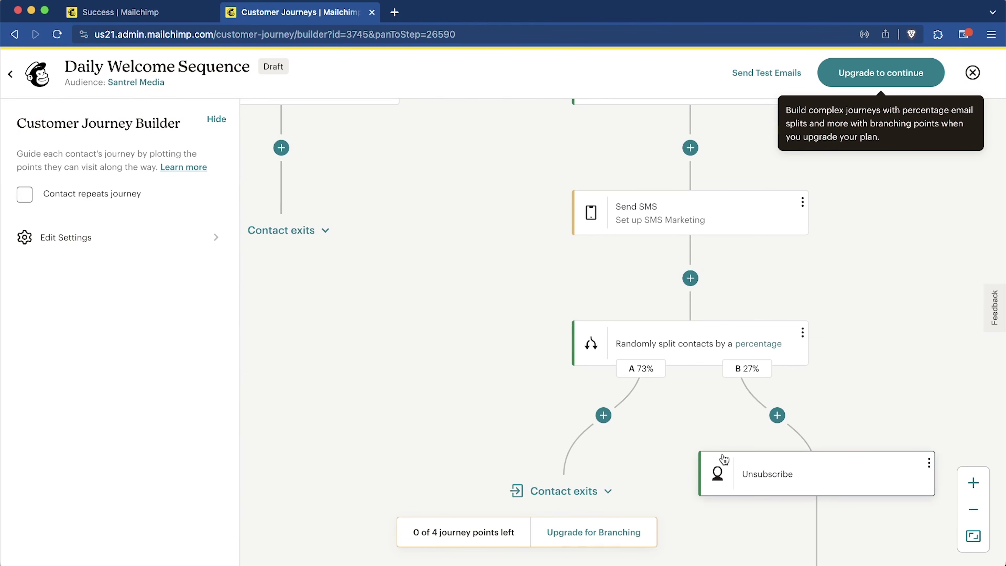
scroll(723, 458, "down", 5)
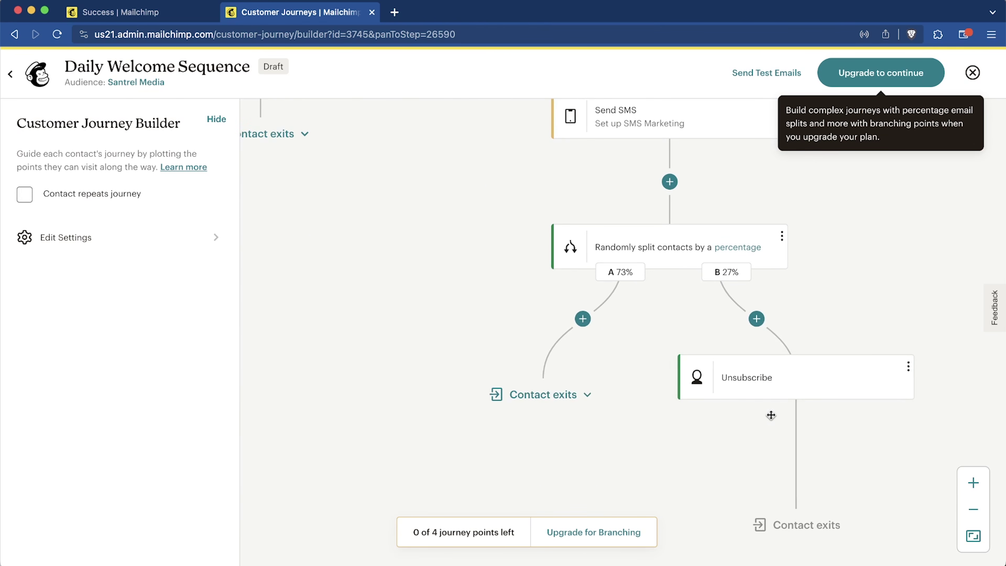
scroll(759, 417, "up", 10)
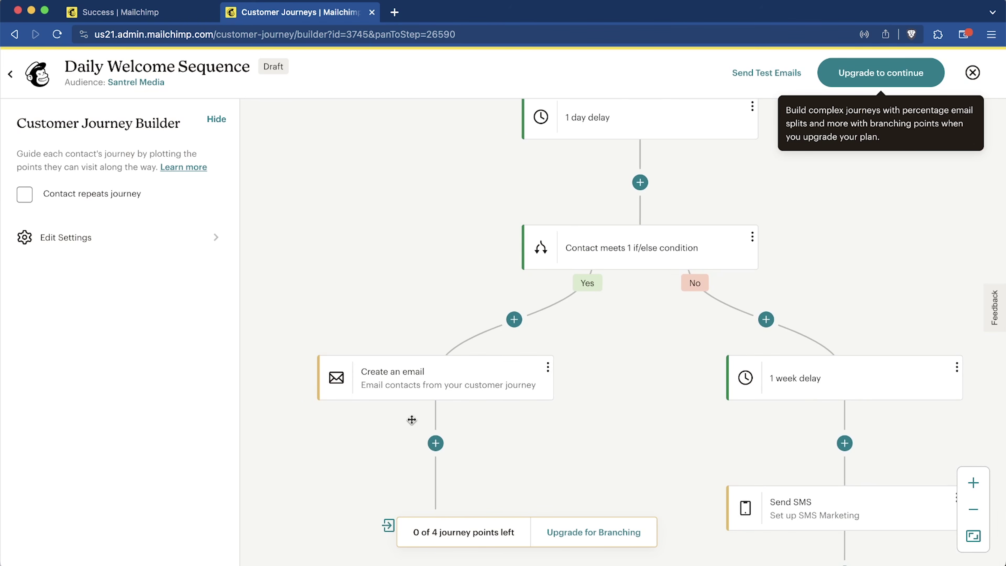
left_click(443, 456)
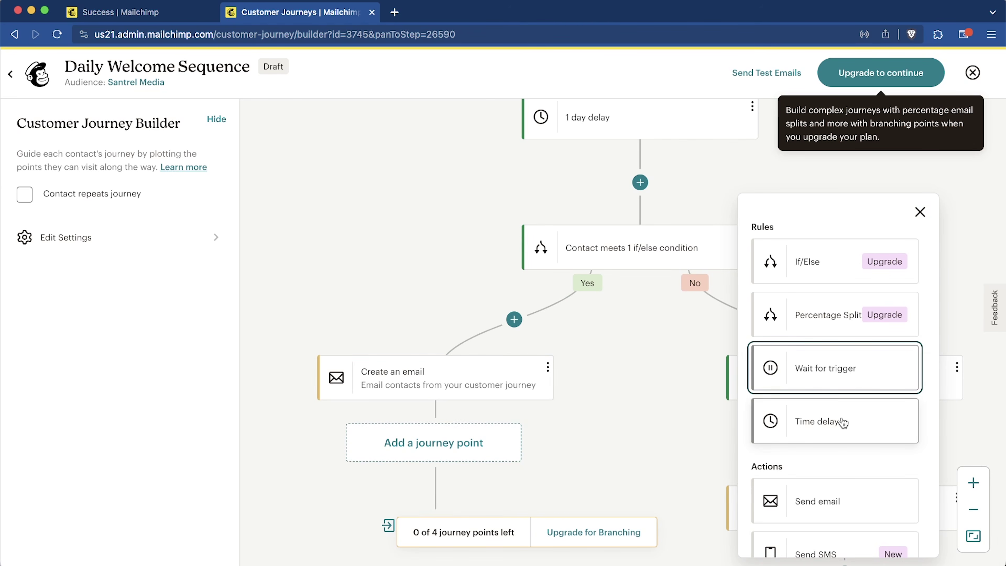
left_click(860, 363)
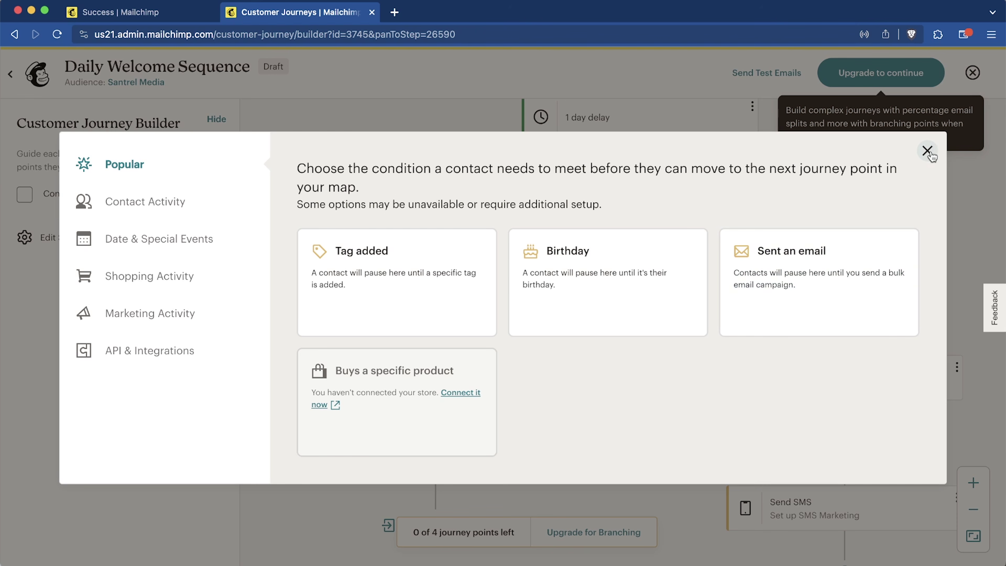
left_click(182, 214)
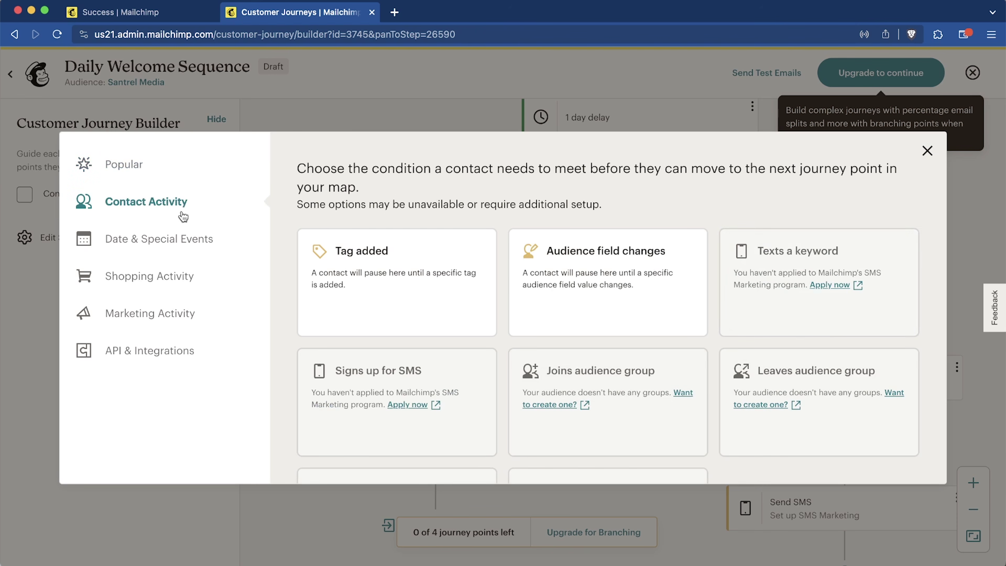
left_click(189, 242)
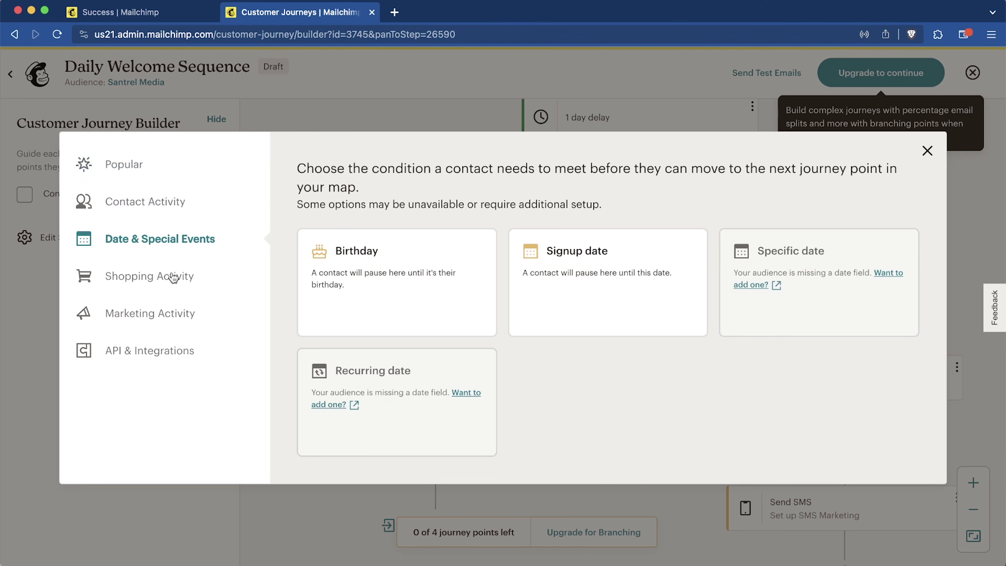
left_click(174, 278)
left_click(165, 323)
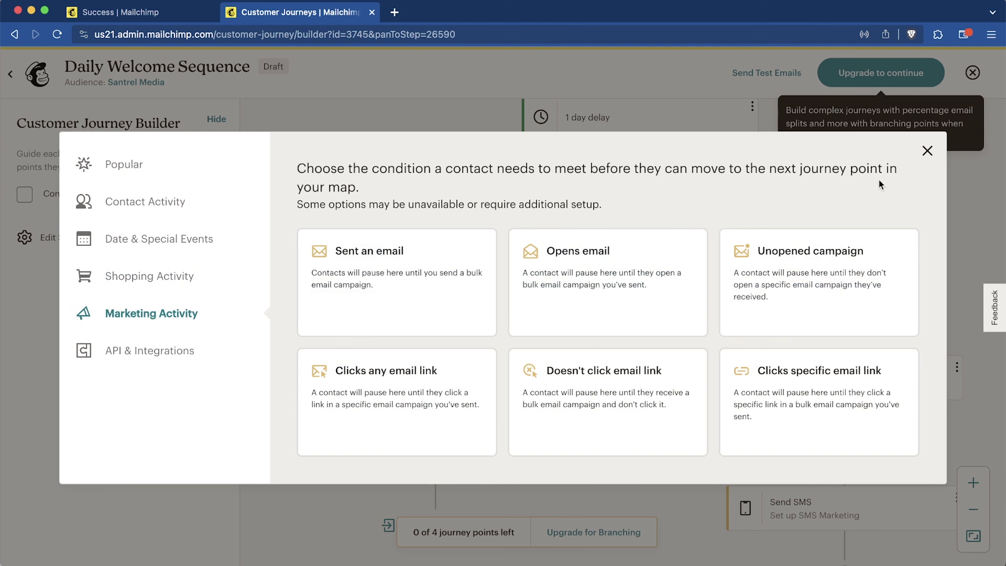
key("Escape")
left_click_drag(659, 446, 624, 329)
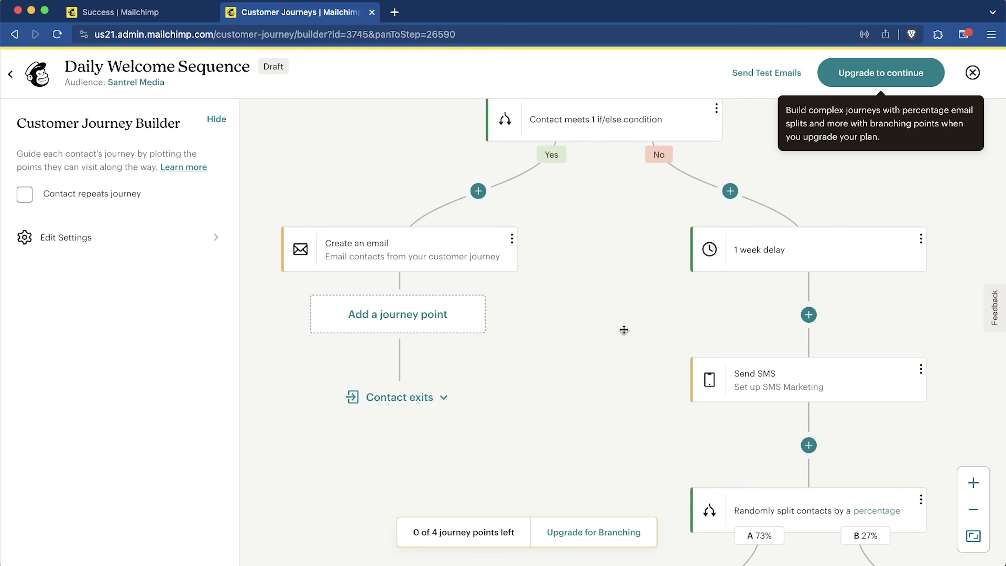
Step: Add a 1 day time delay after the Create an email step
left_click(398, 325)
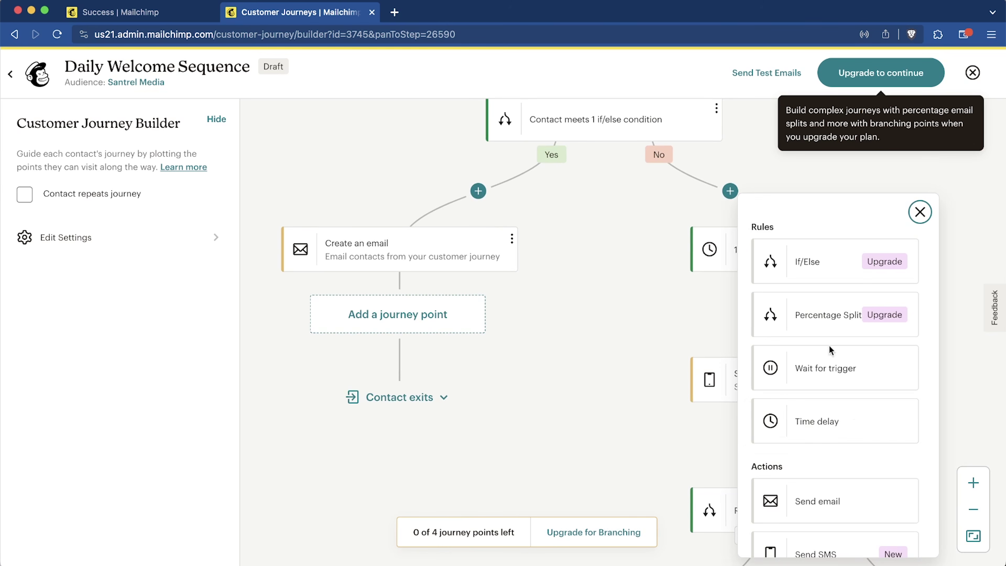
left_click(835, 426)
left_click(444, 324)
left_click(455, 300)
left_click(679, 387)
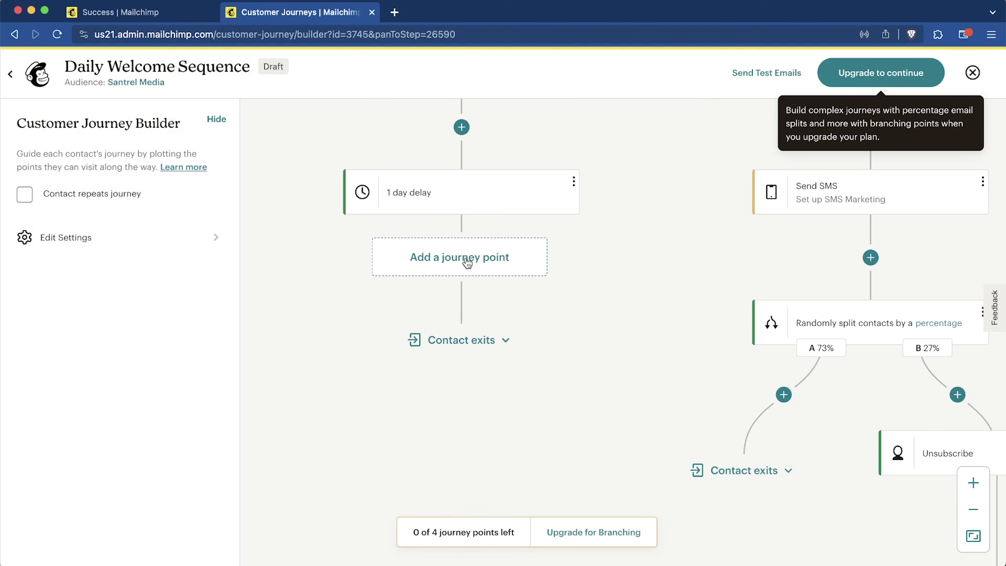
Step: Add a Send email step after the delay with subject 'Day 3'
left_click(467, 263)
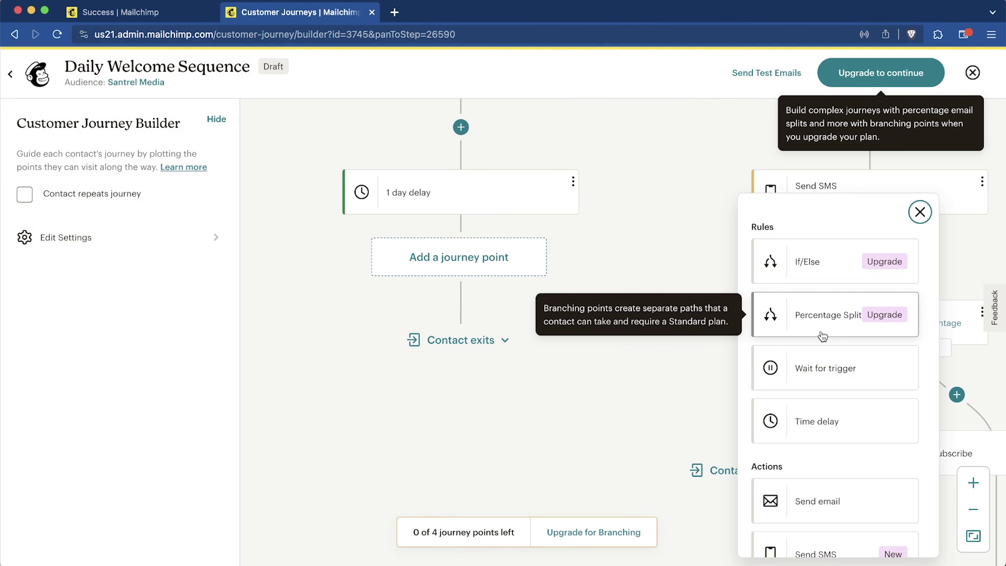
left_click(835, 287)
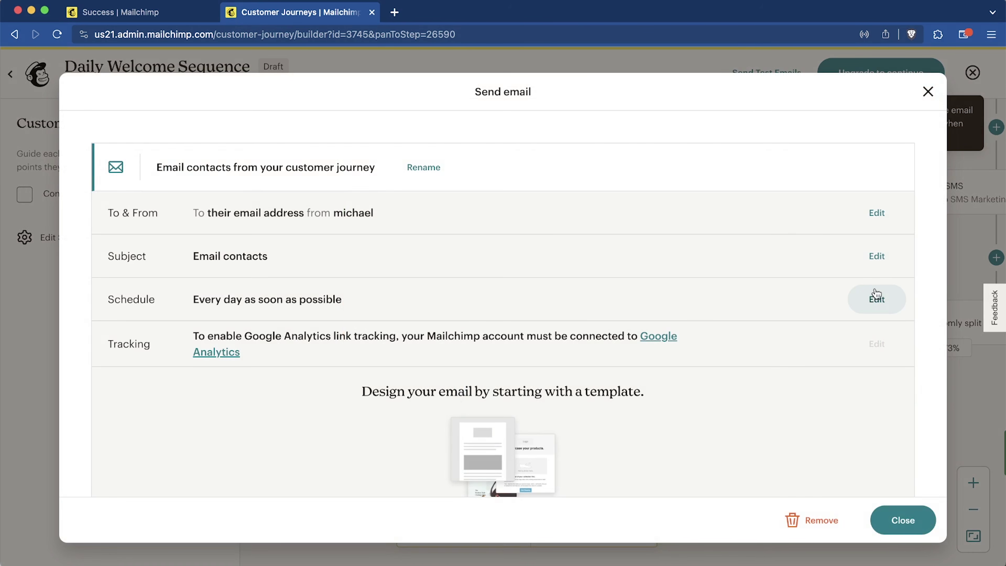
left_click(876, 256)
type("Day ")
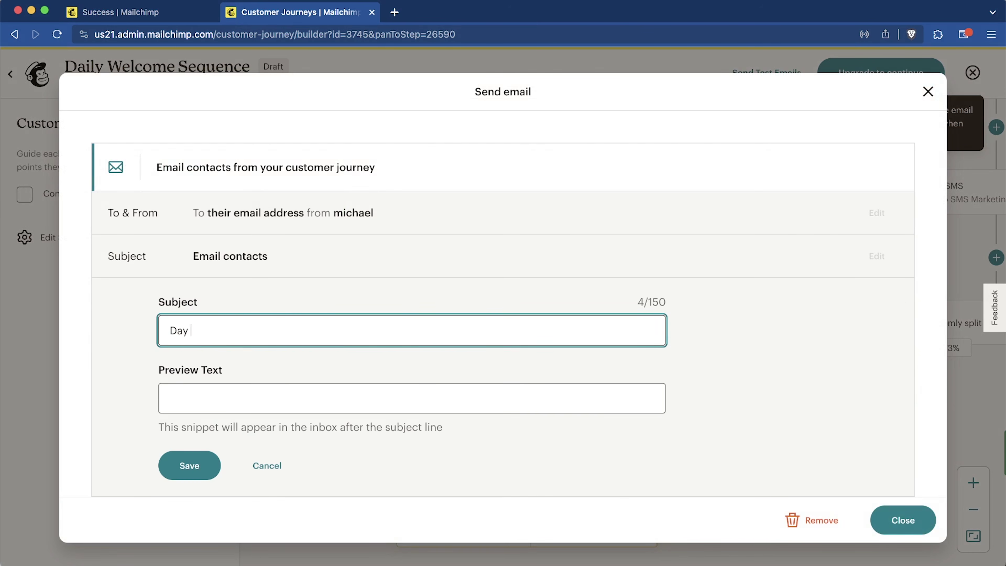
type("3")
scroll(582, 330, "down", 5)
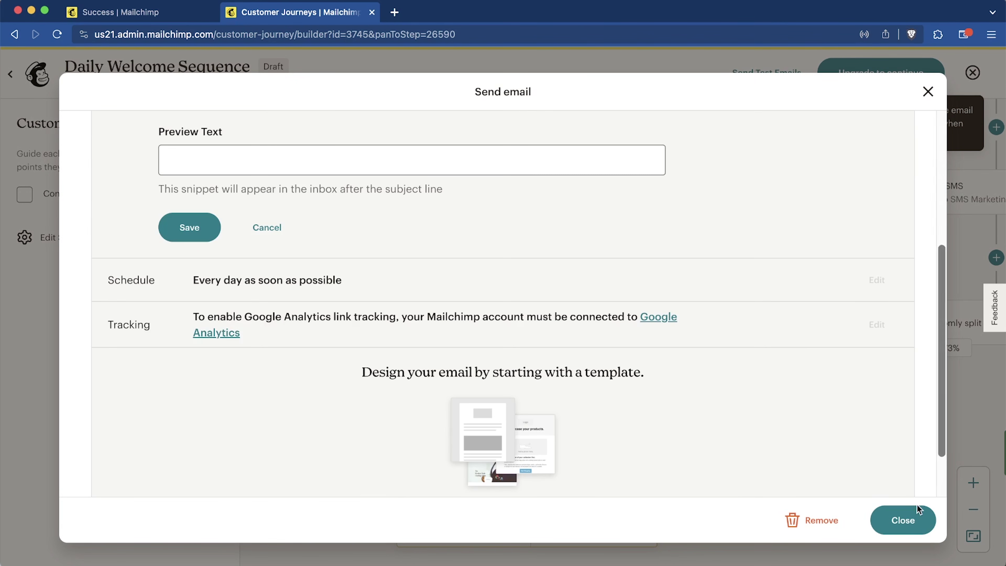
left_click(903, 521)
scroll(622, 395, "up", 9)
scroll(622, 395, "right", 5)
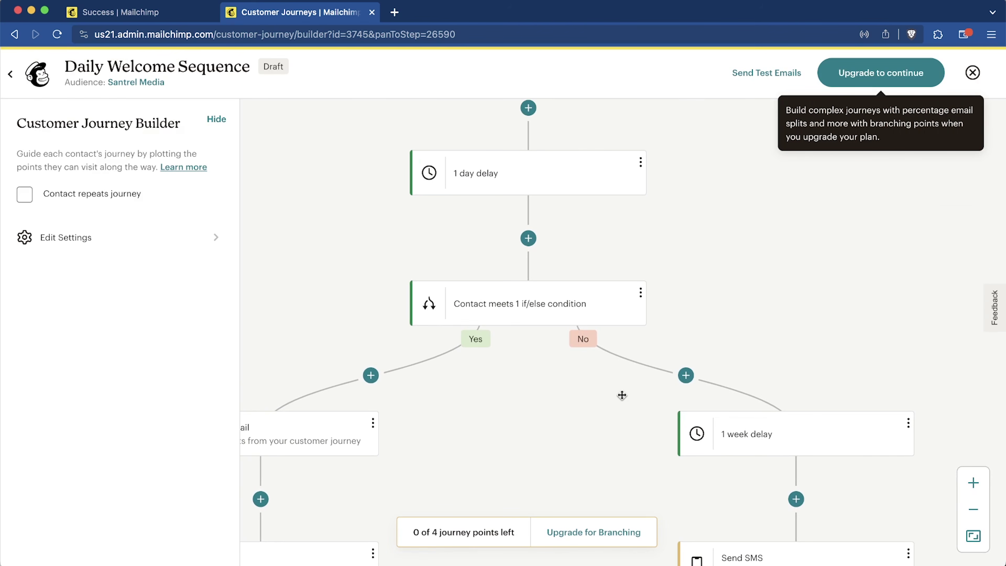
scroll(621, 395, "down", 10)
scroll(622, 395, "left", 5)
scroll(621, 395, "up", 6)
scroll(622, 395, "right", 2)
scroll(622, 395, "up", 2)
scroll(621, 395, "right", 1)
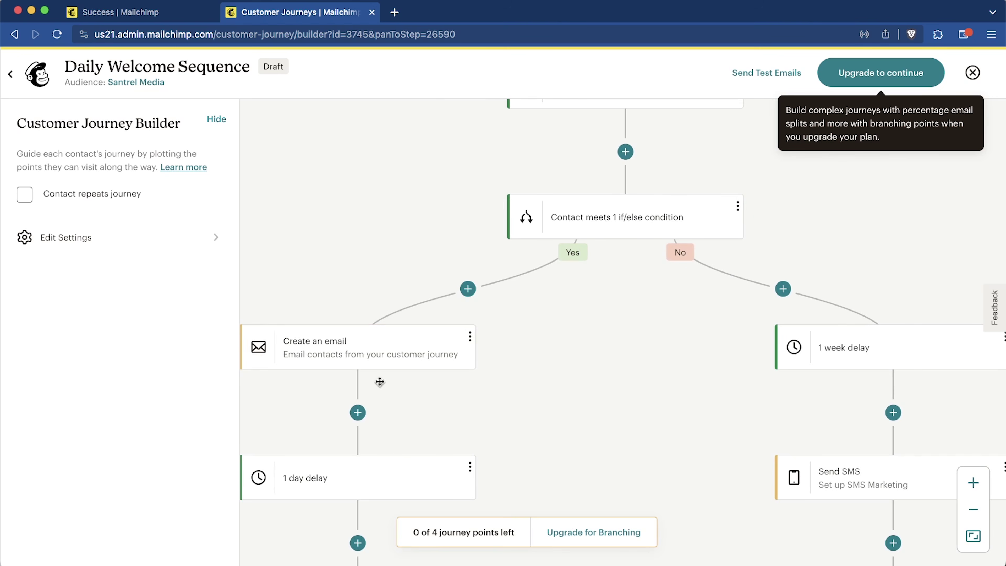
Step: Insert a Tag step at the start of the Yes branch that adds the RepeatCustomer tag
left_click(473, 294)
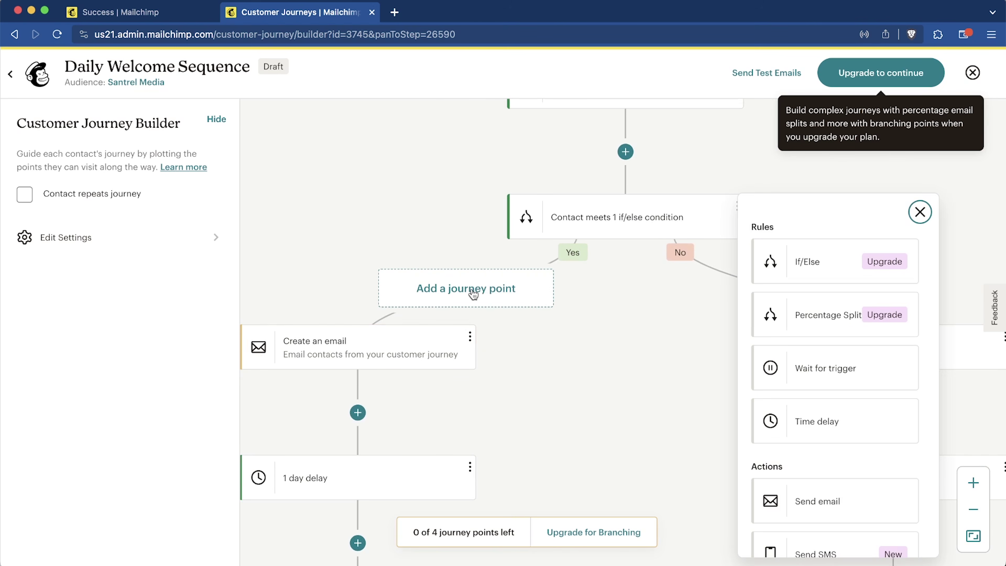
scroll(826, 366, "down", 5)
left_click(830, 384)
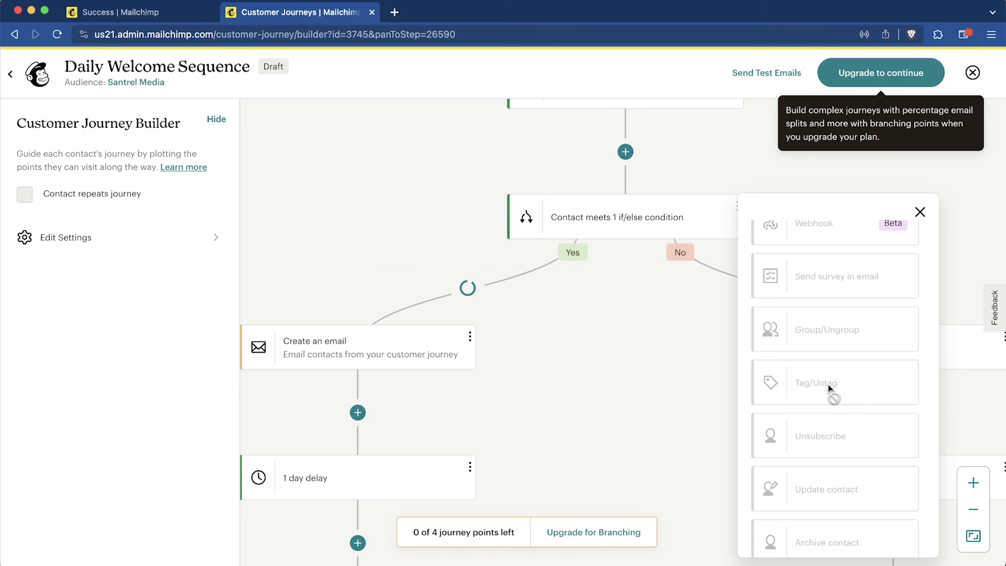
left_click(427, 293)
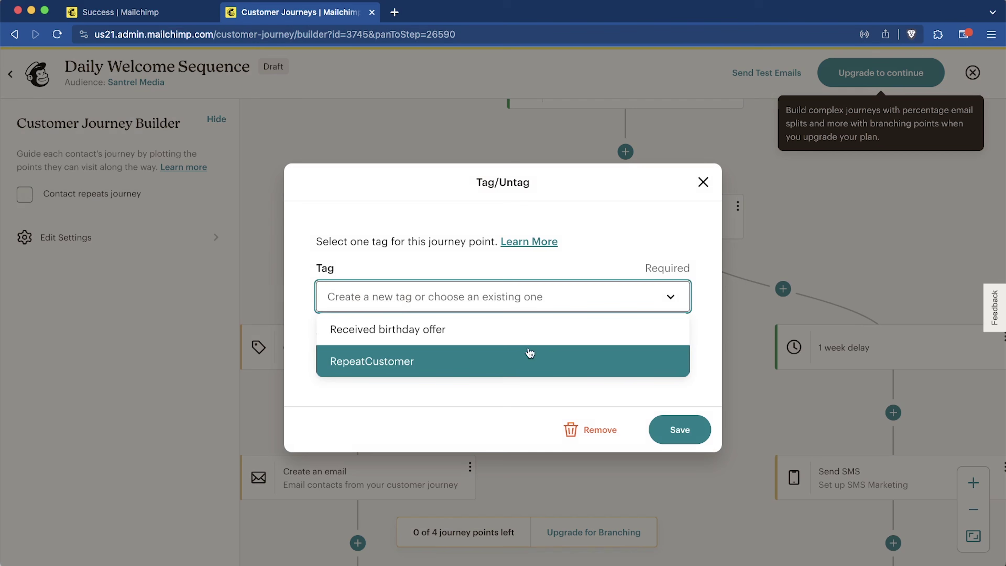
left_click(545, 359)
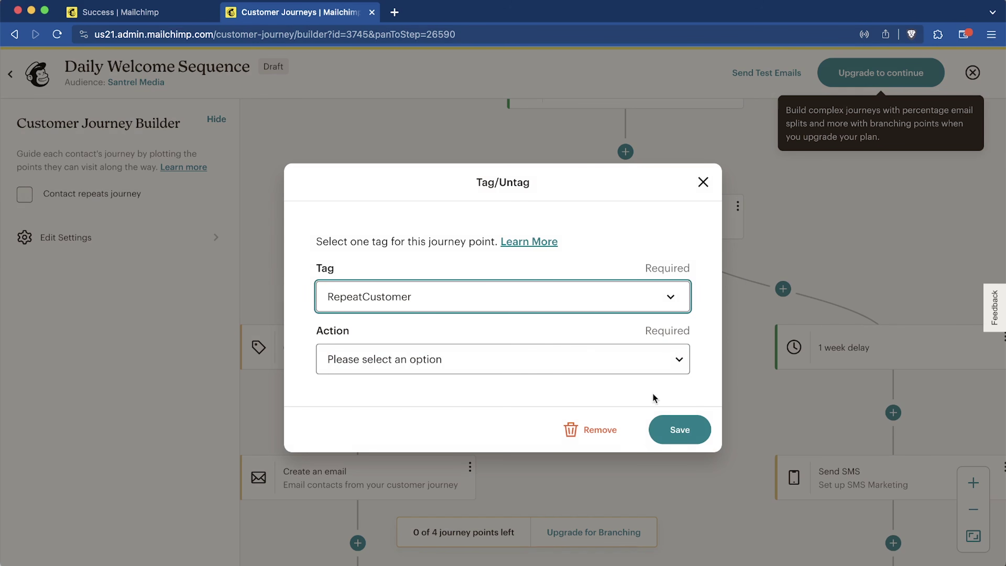
left_click(511, 361)
left_click(449, 378)
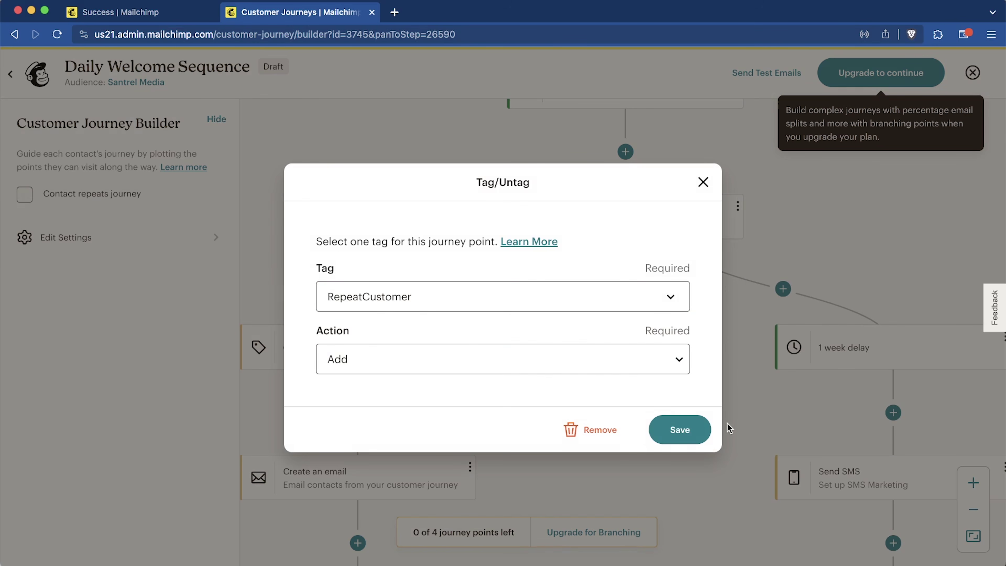
left_click(681, 432)
scroll(681, 429, "down", 5)
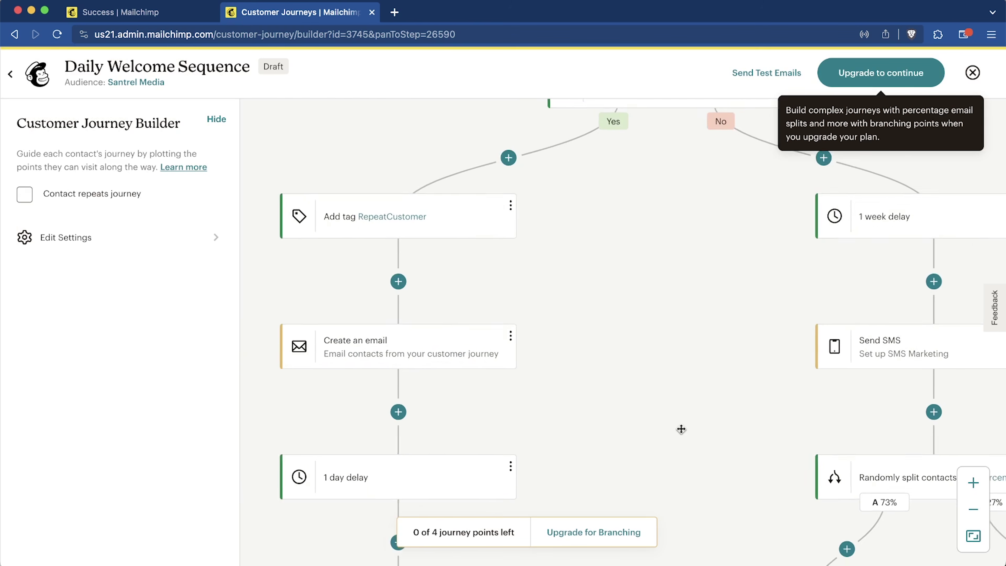
scroll(681, 429, "up", 10)
scroll(681, 429, "up", 5)
scroll(681, 429, "down", 4)
scroll(680, 429, "up", 3)
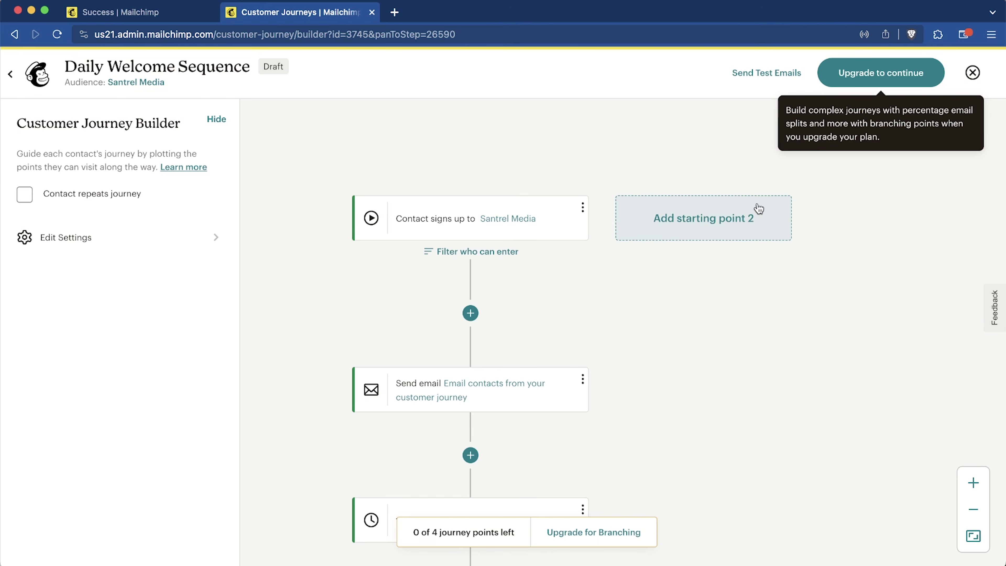
scroll(725, 389, "down", 2)
scroll(725, 388, "left", 2)
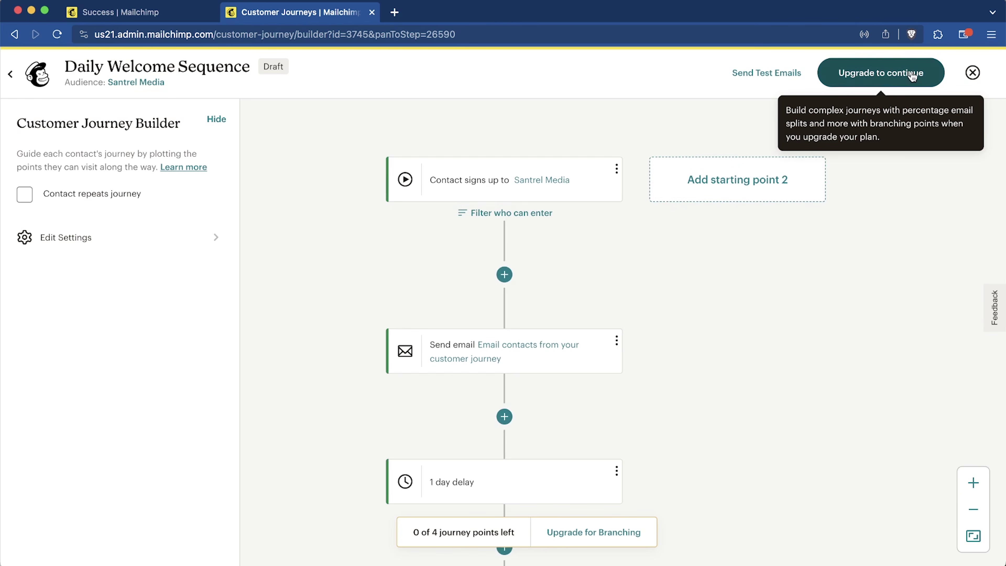
scroll(831, 292, "down", 5)
scroll(831, 292, "right", 1)
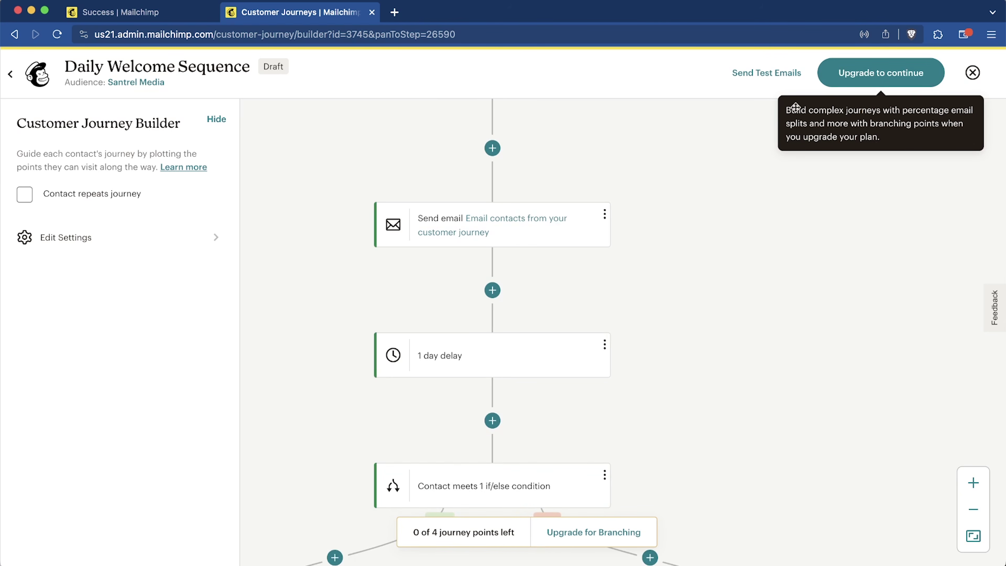
left_click(11, 75)
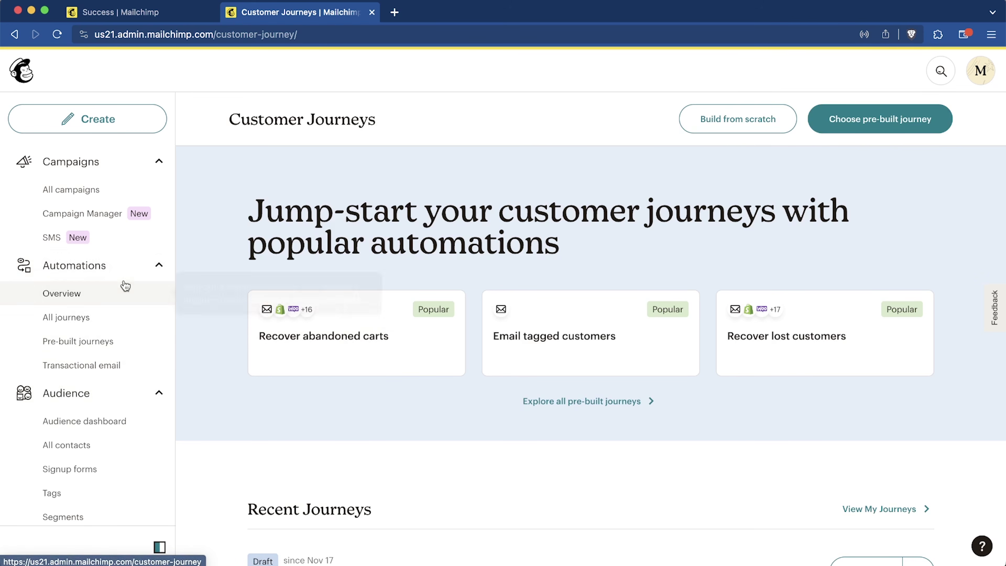
Step: Collapse the sidebar sections, view the Analytics Email dashboard without the upgrade panel, then go to Creative Assistant
left_click(139, 266)
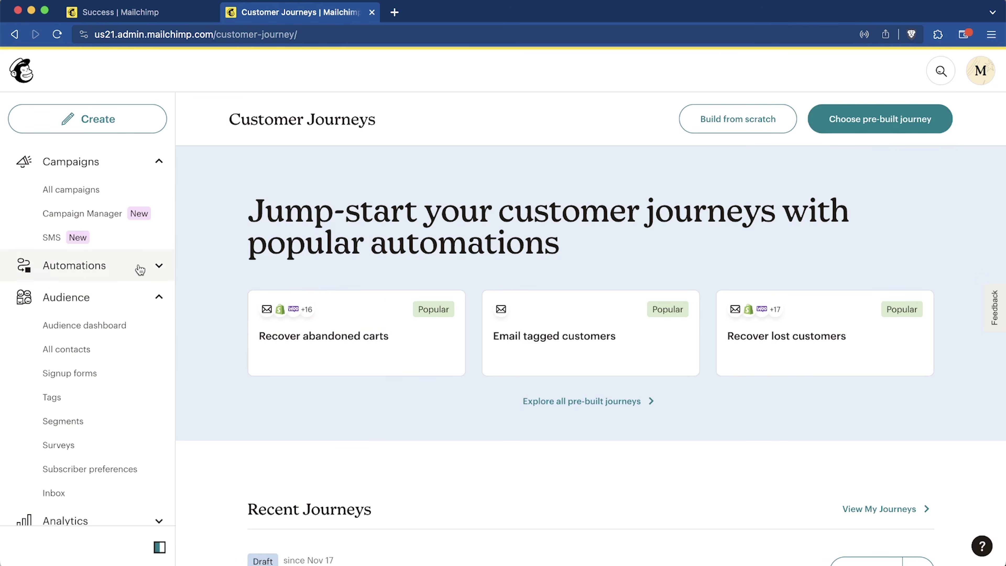
left_click(151, 162)
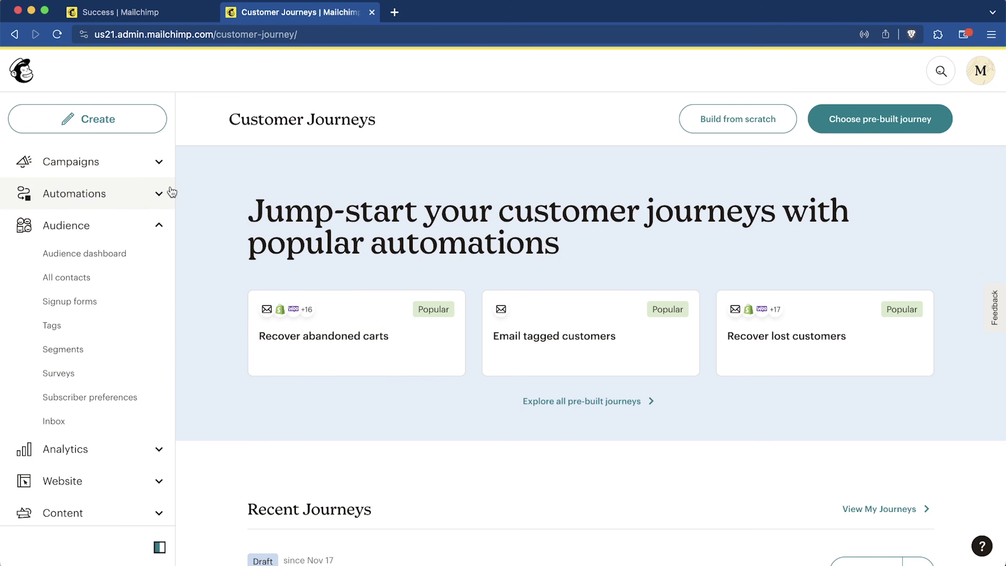
left_click(159, 224)
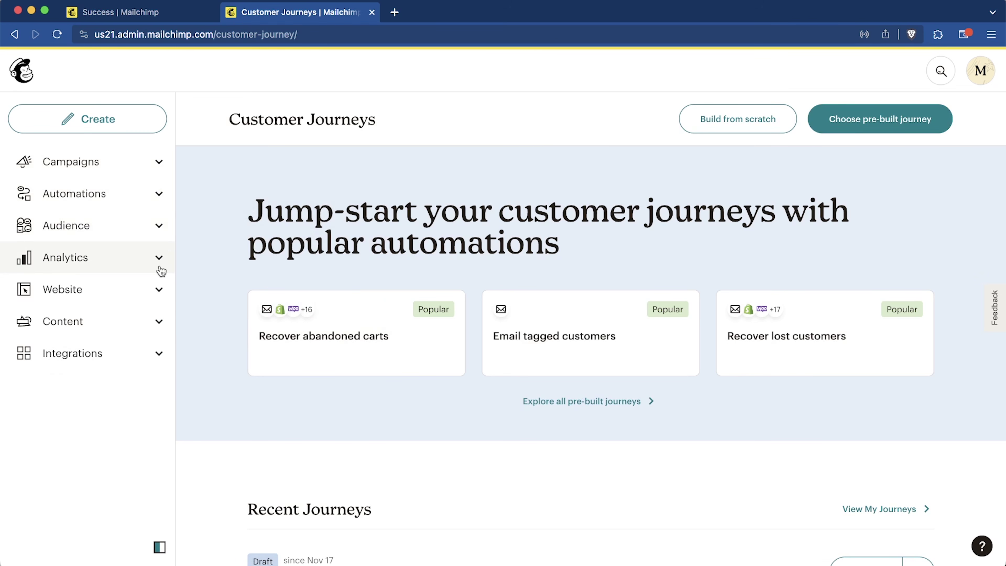
left_click(159, 258)
left_click(160, 262)
left_click(928, 473)
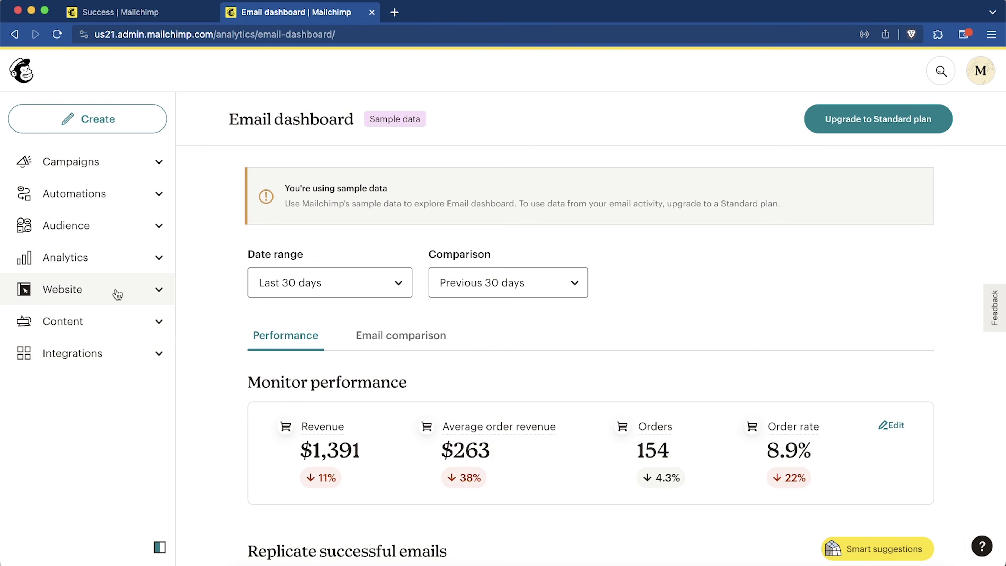
left_click(118, 321)
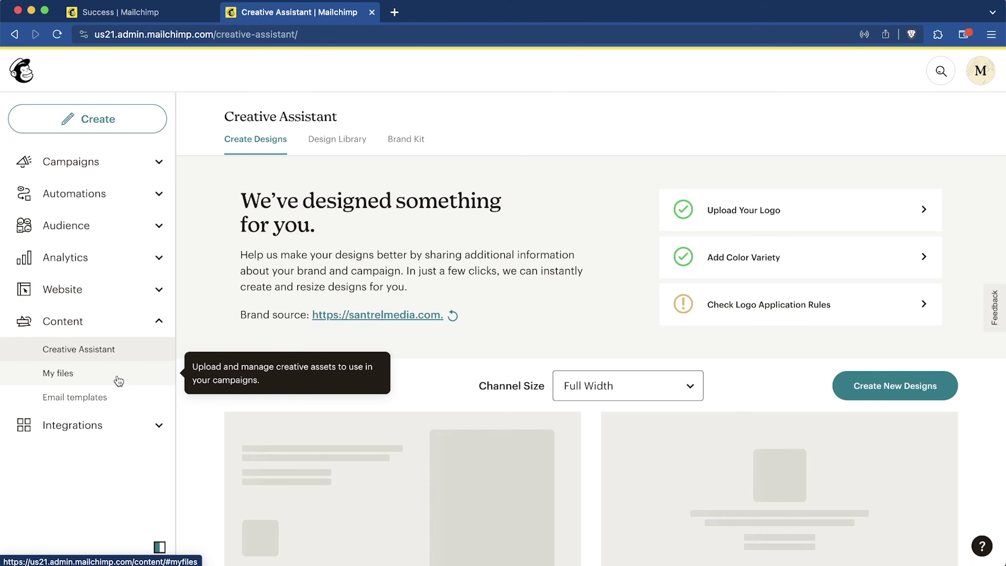
Step: Browse the My files uploads, then view the empty Email templates page
scroll(404, 303, "down", 5)
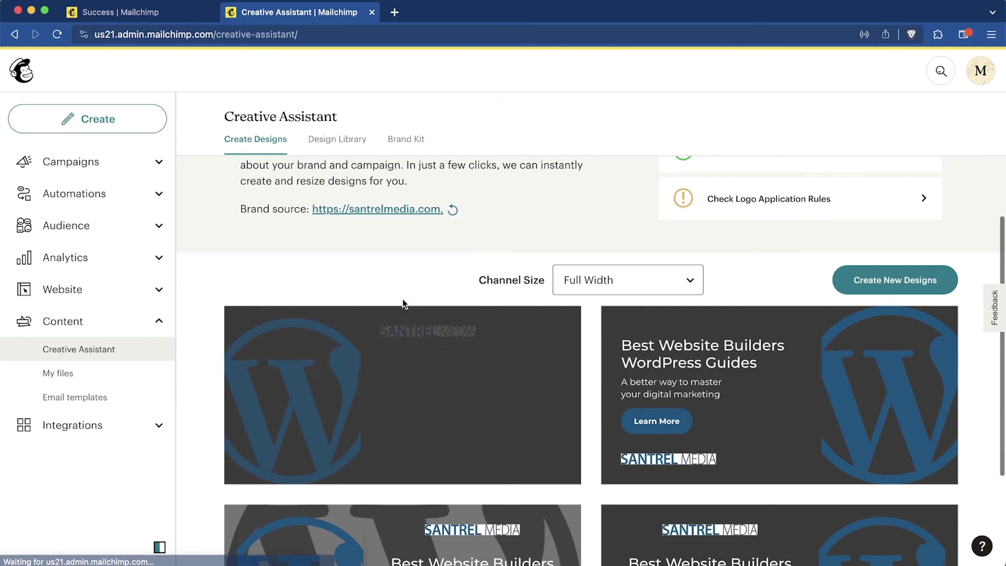
mouse_move(684, 408)
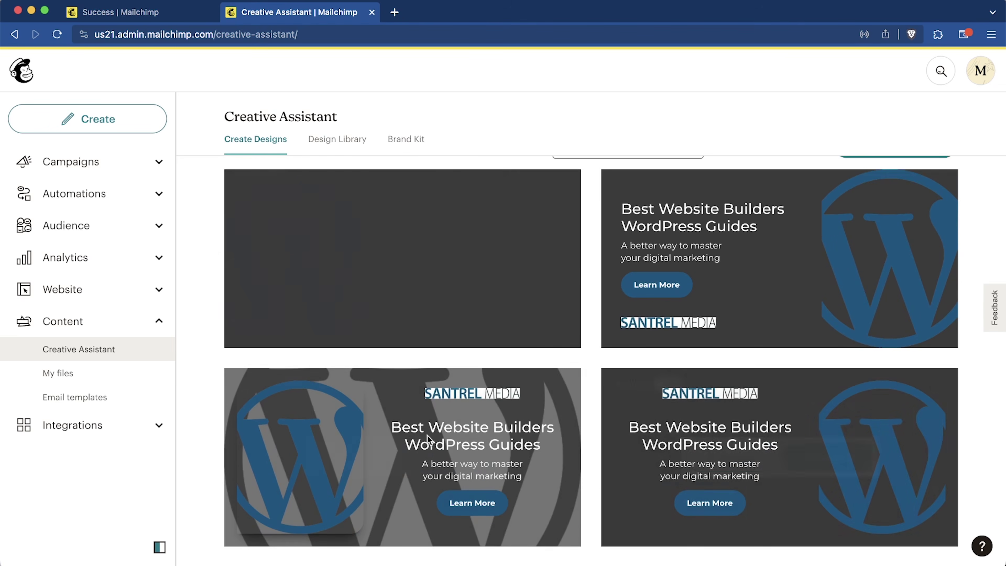
left_click(94, 374)
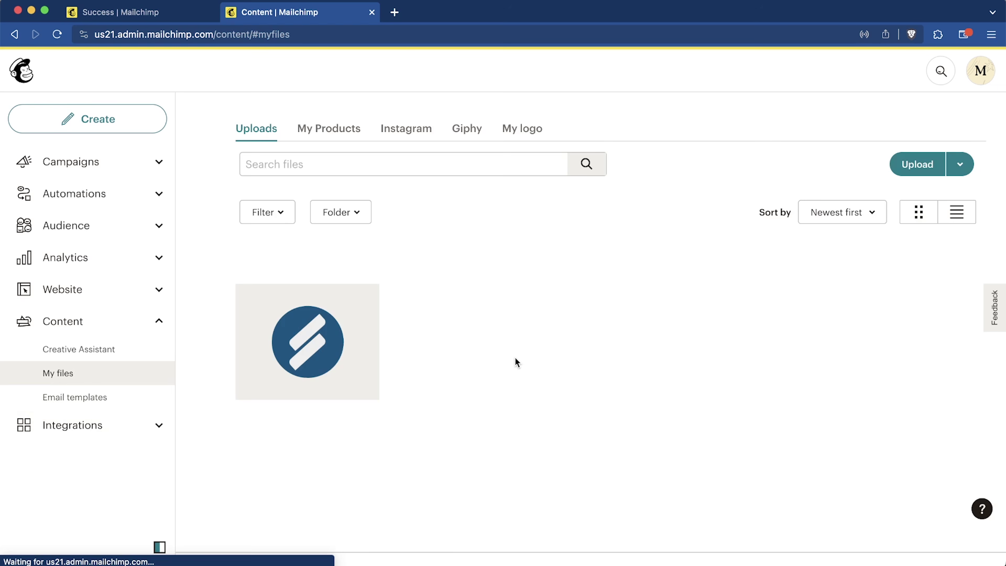
left_click(103, 397)
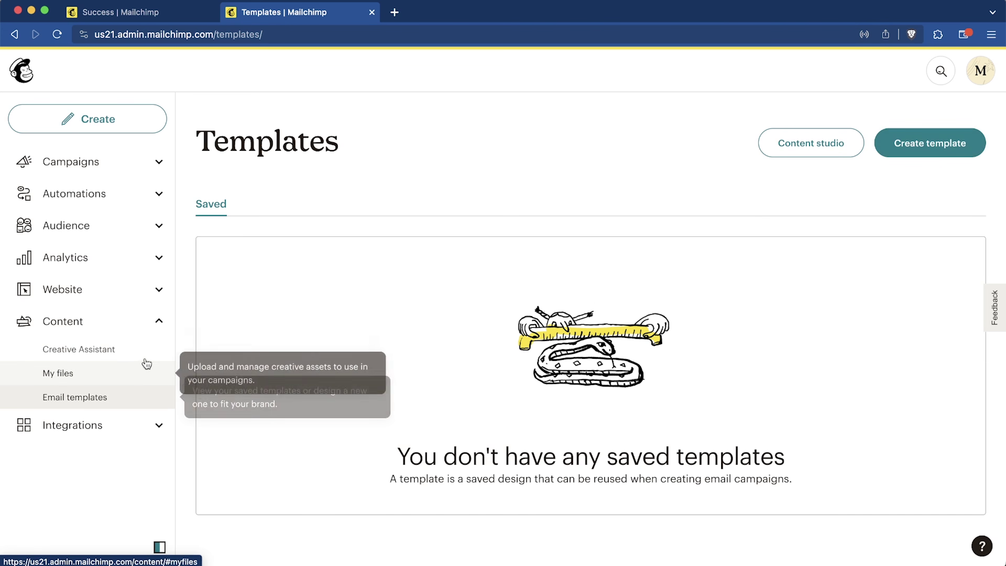
Step: Collapse Content and browse the Integrations Discover directory of apps like WooCommerce
left_click(157, 323)
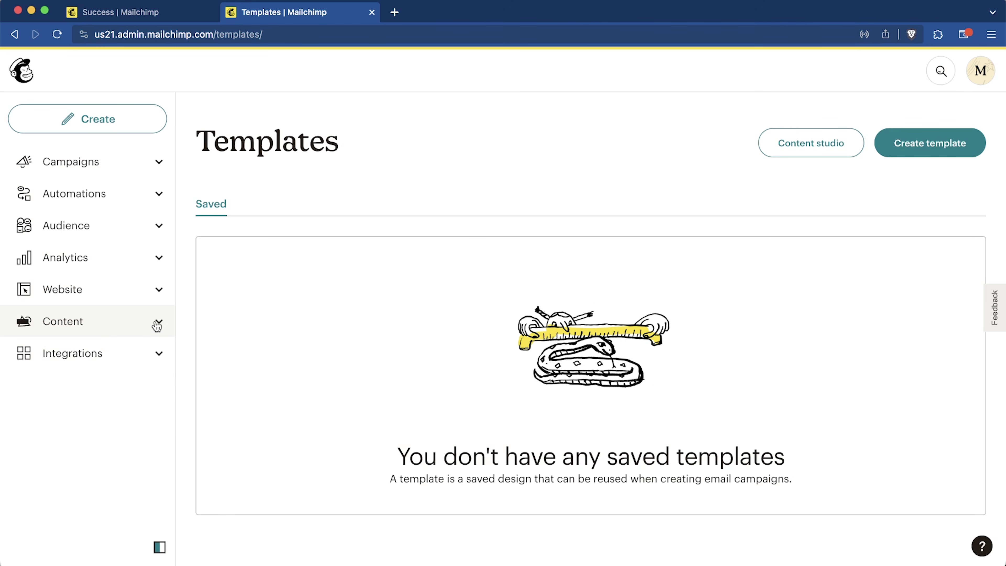
left_click(157, 352)
scroll(465, 401, "down", 4)
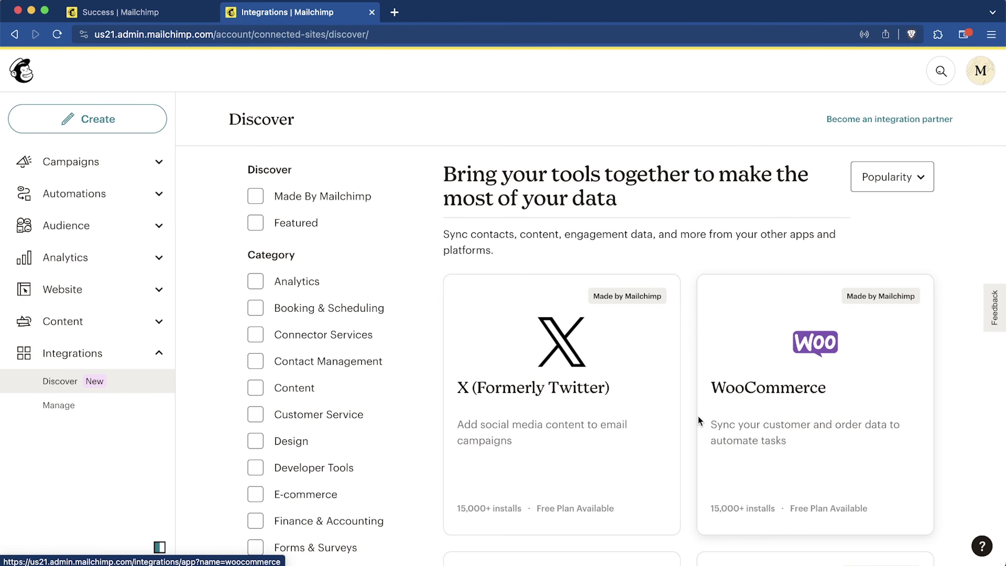
scroll(698, 416, "down", 8)
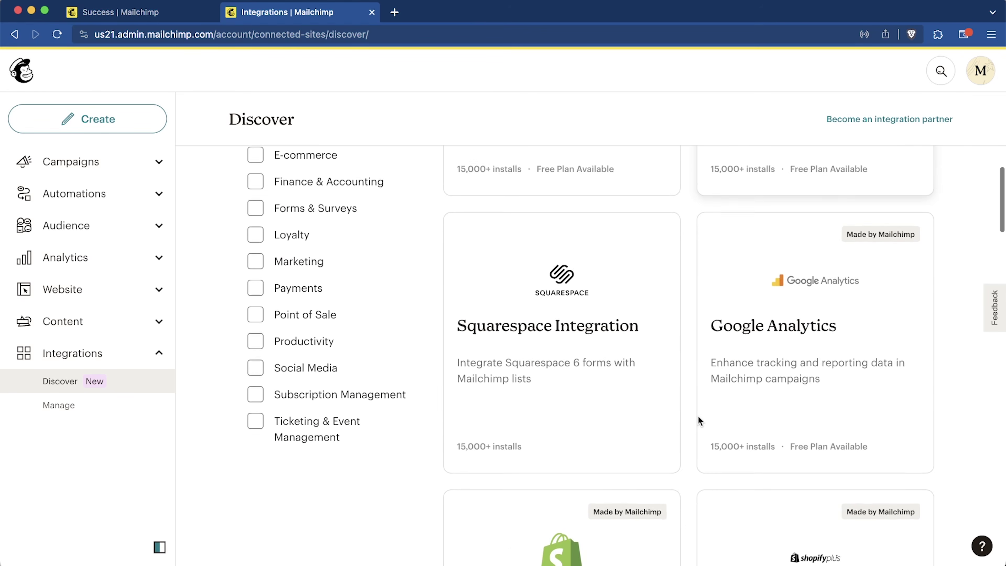
scroll(698, 416, "up", 1)
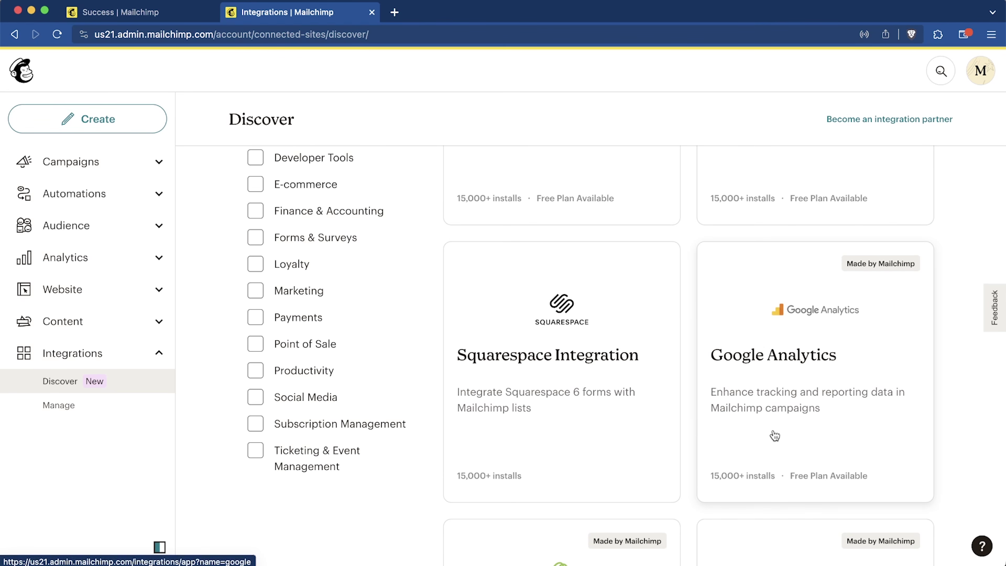
scroll(774, 436, "up", 1)
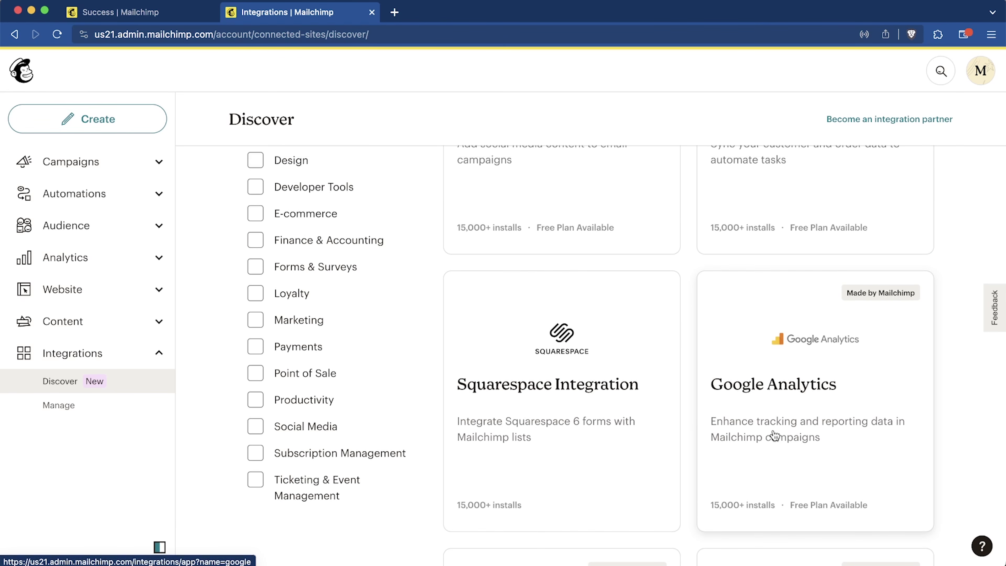
scroll(774, 436, "up", 4)
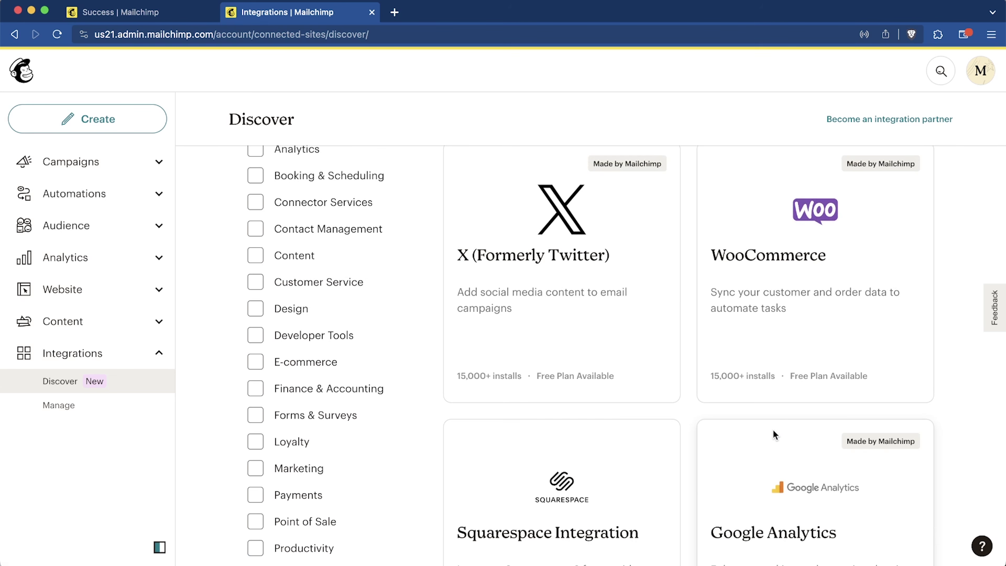
scroll(773, 430, "up", 3)
scroll(773, 430, "down", 2)
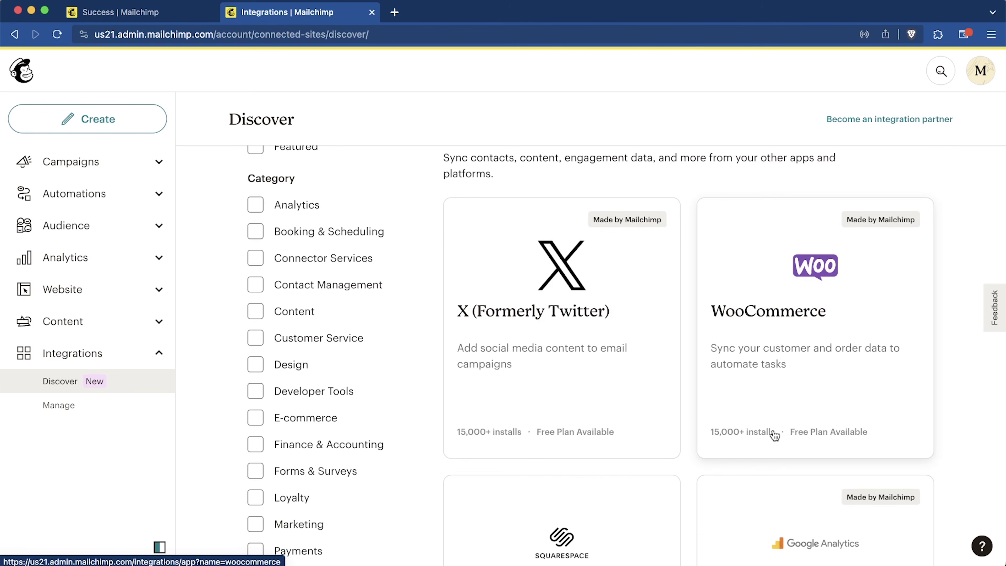
scroll(774, 435, "down", 20)
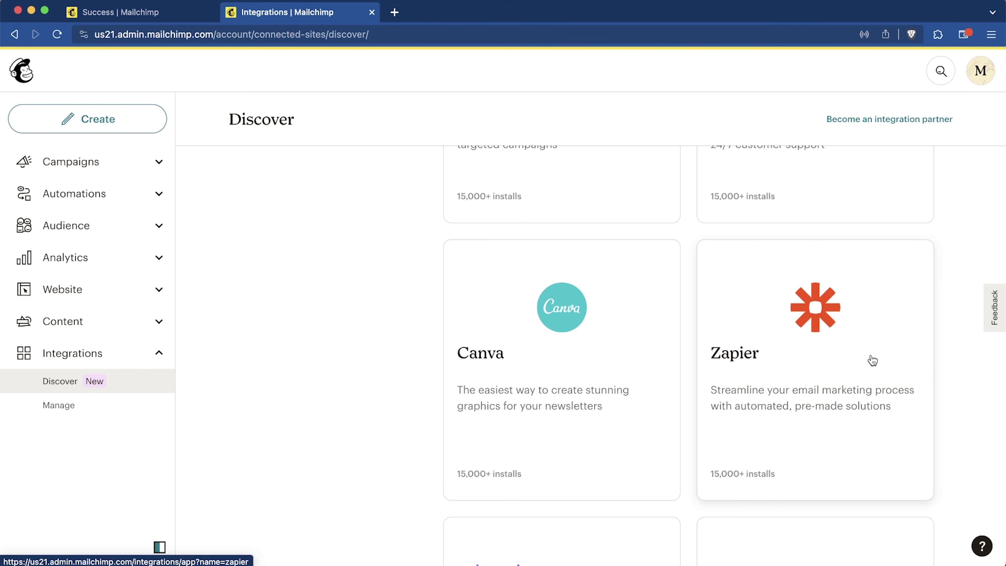
scroll(784, 374, "down", 3)
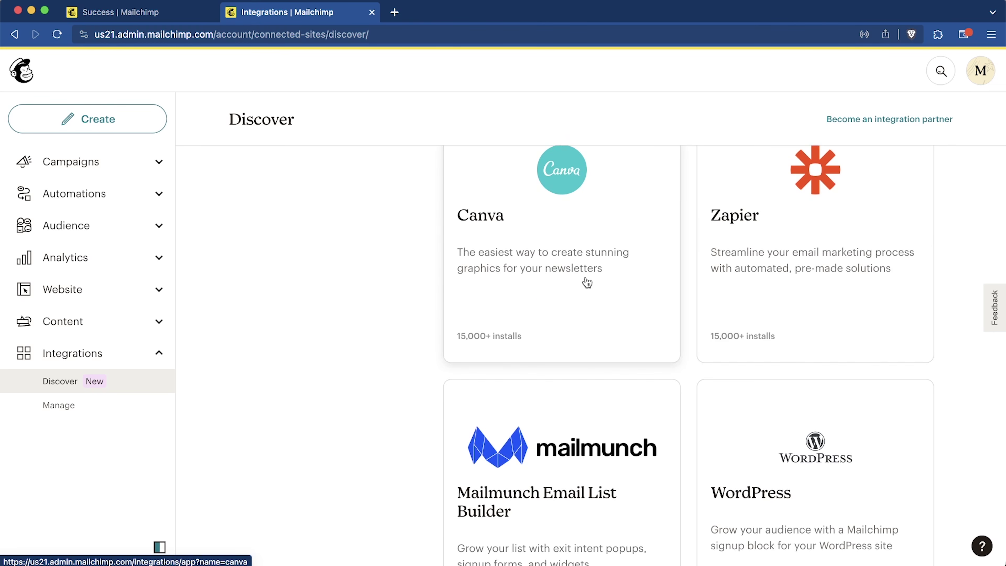
scroll(351, 340, "down", 7)
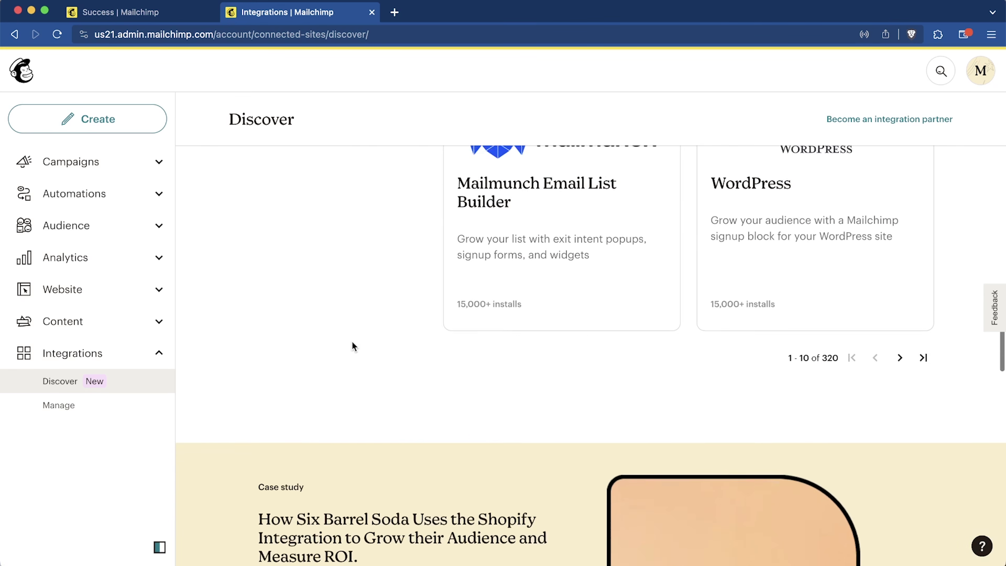
scroll(684, 300, "up", 2)
scroll(812, 328, "up", 3)
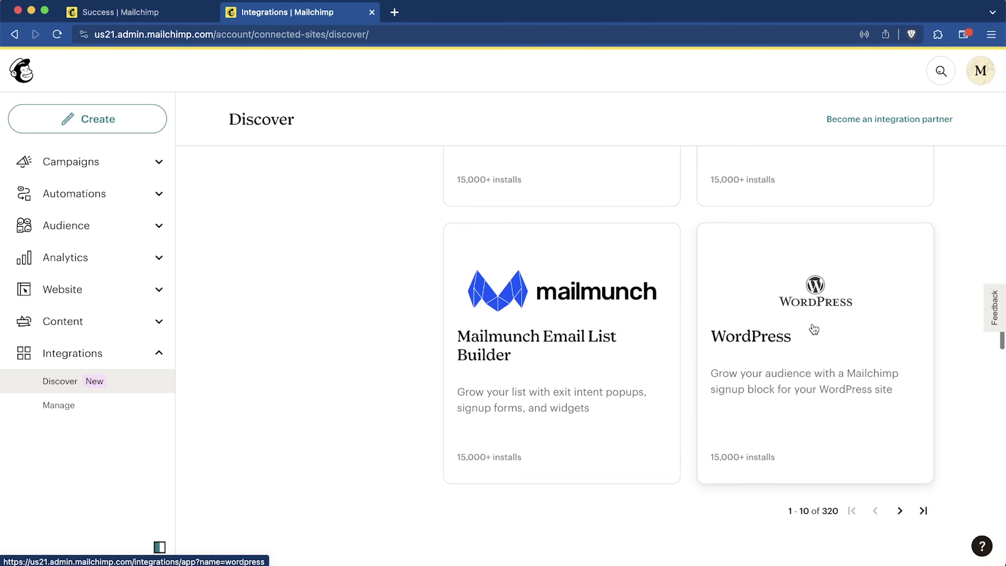
scroll(813, 328, "up", 15)
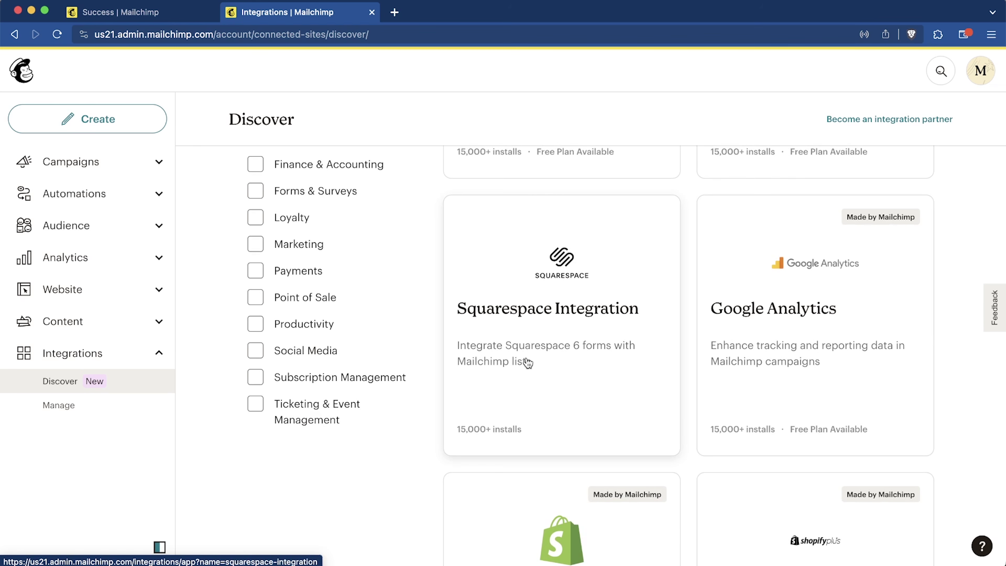
left_click(148, 354)
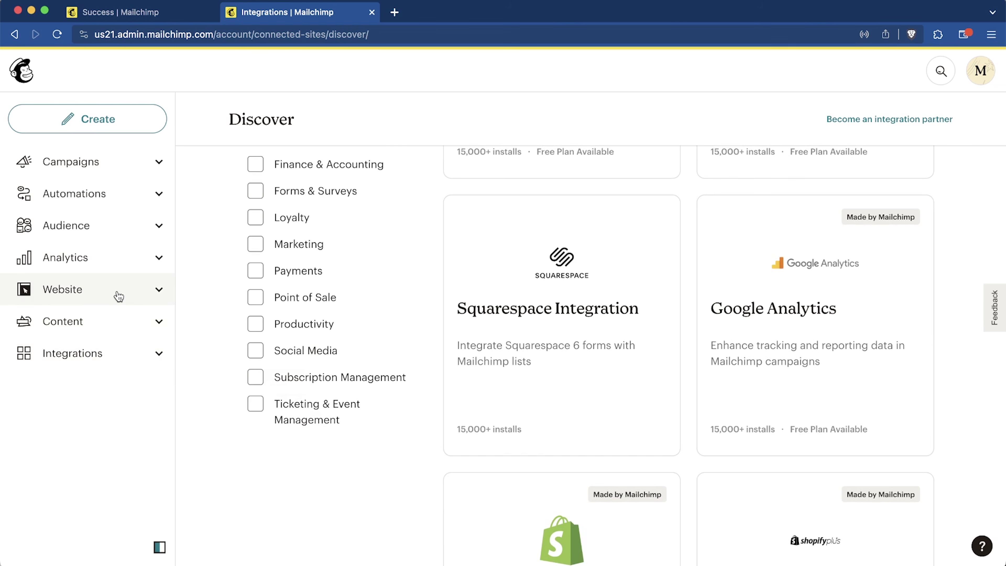
Step: Go to the Website dashboard and scroll to the design-a-site, sell-products and offer-services start cards
left_click(118, 295)
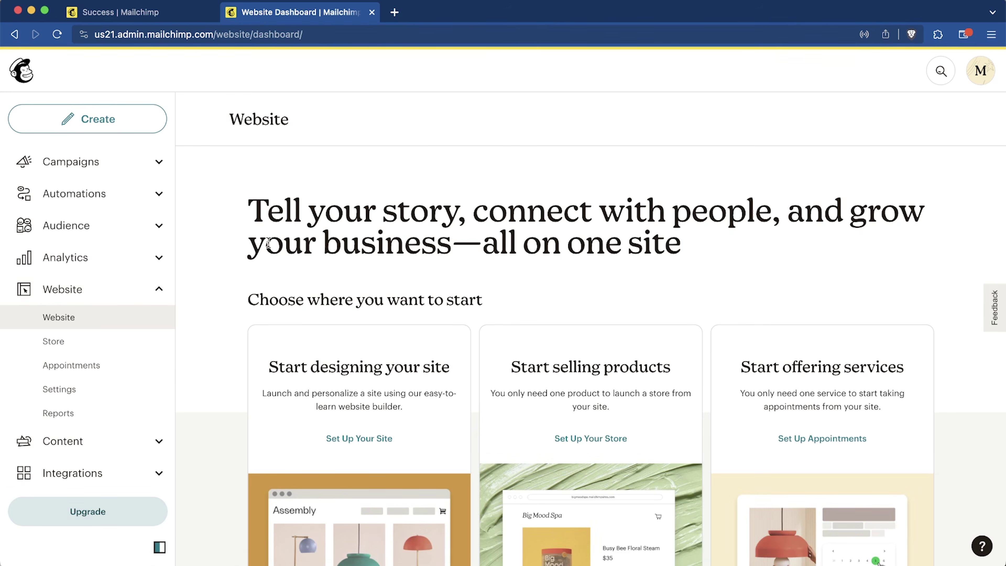
scroll(268, 242, "down", 3)
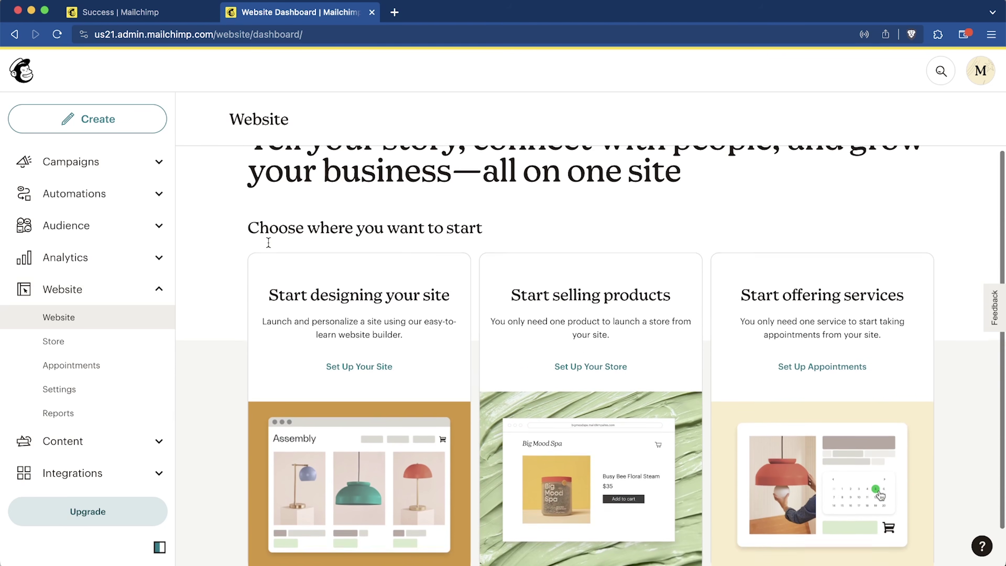
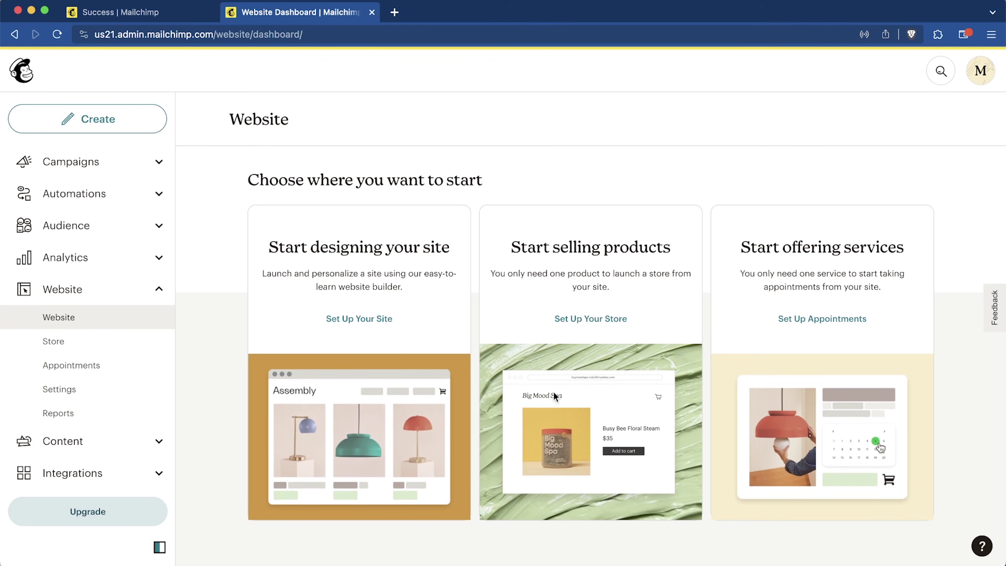
Step: Append 'Emailing' to the site name for 'Santrel Media Emailing', open the builder, and skip the tour
left_click(361, 328)
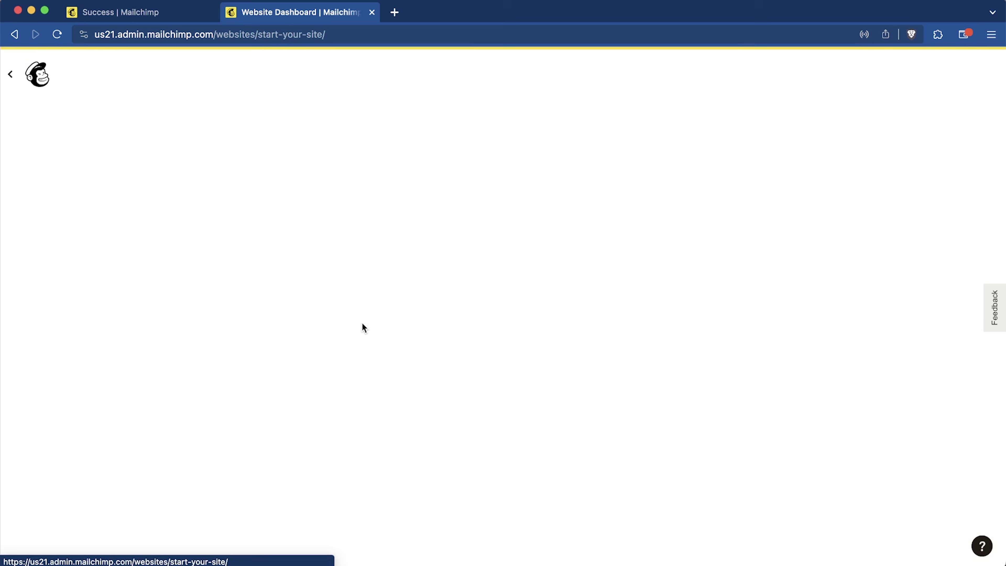
left_click(266, 277)
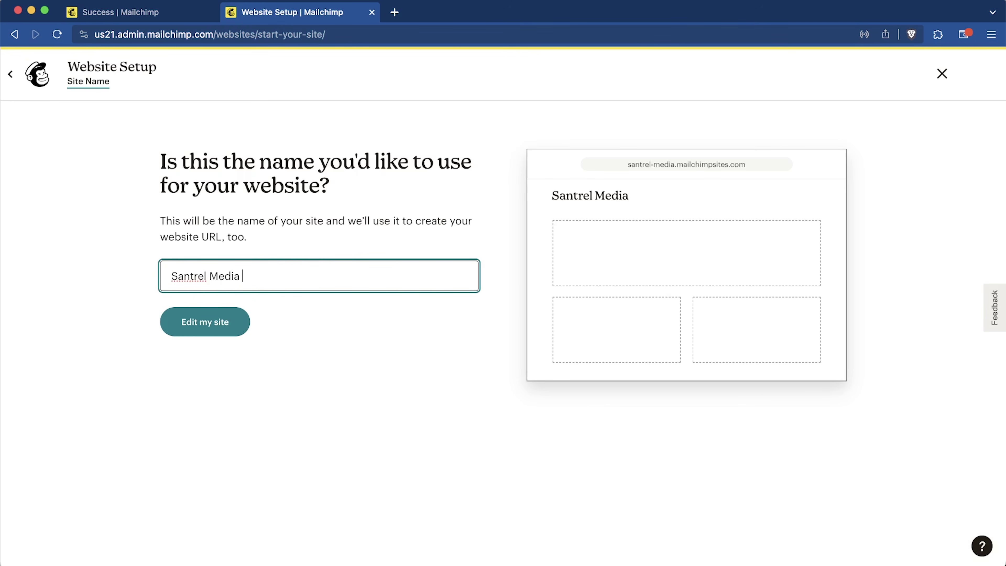
type("Emailing")
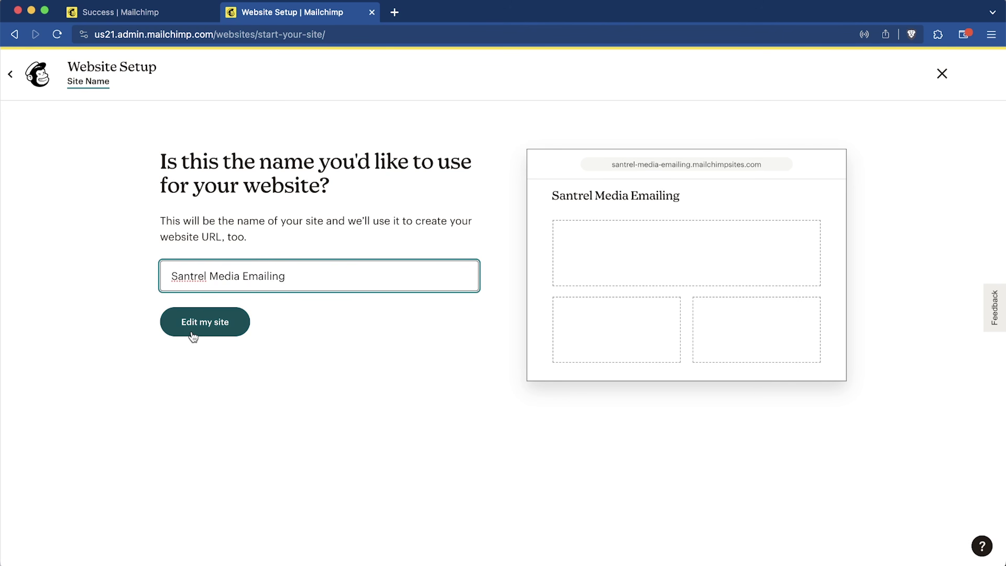
left_click(192, 336)
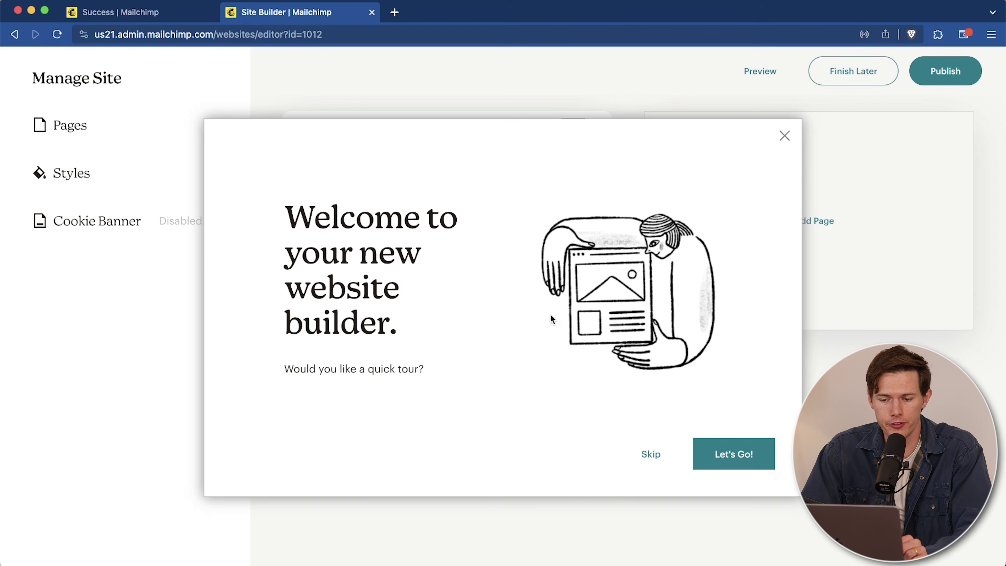
left_click(654, 456)
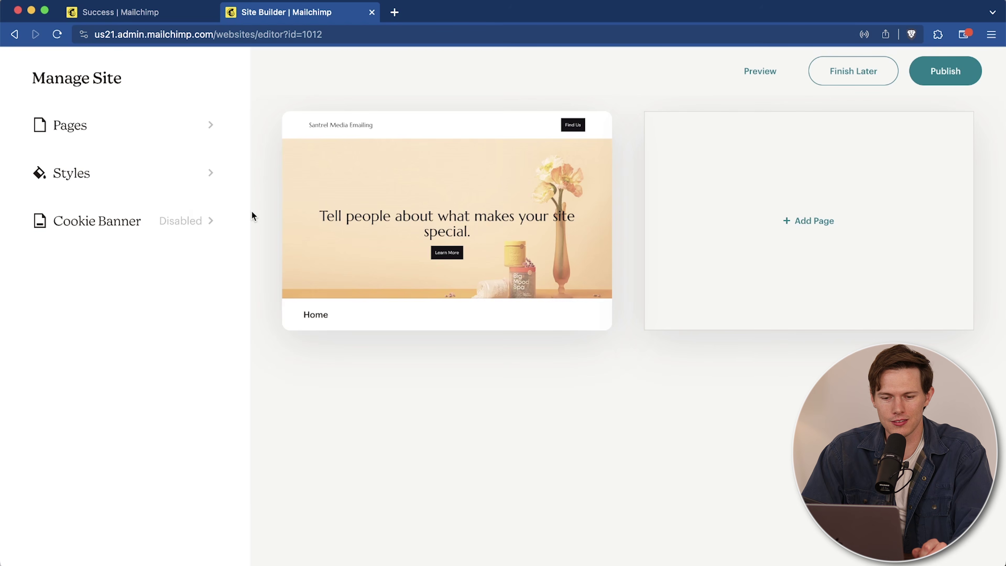
mouse_move(379, 229)
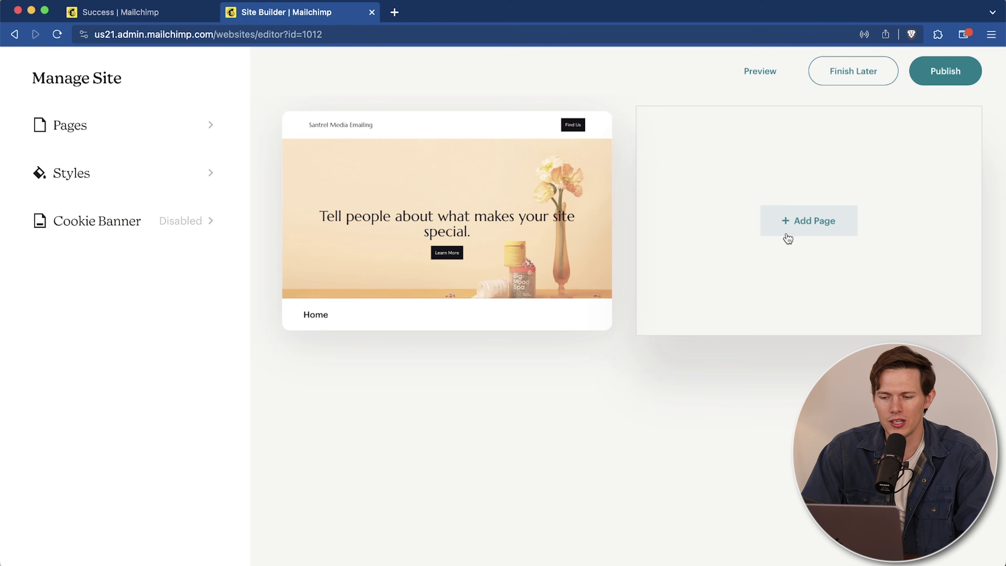
mouse_move(561, 321)
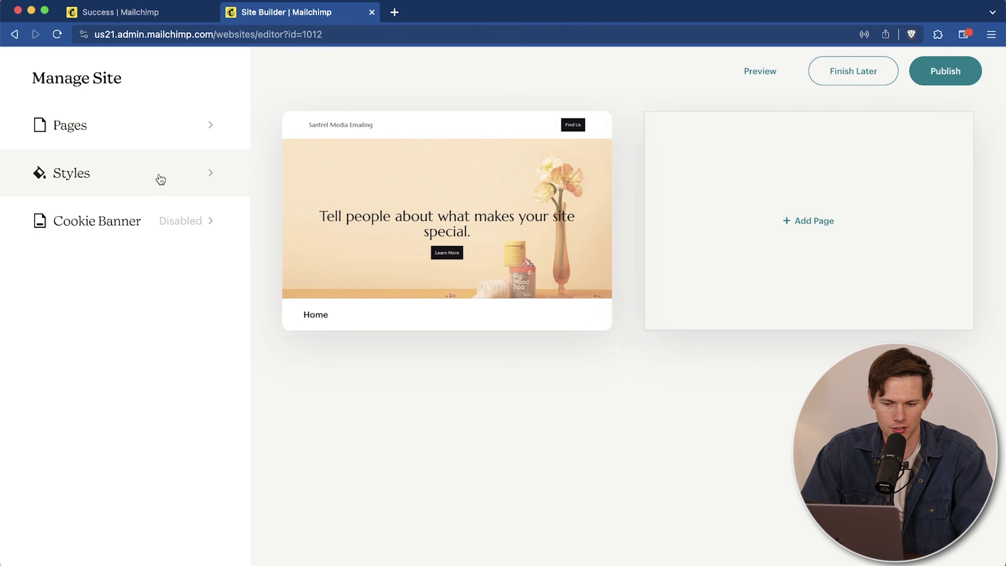
left_click(194, 220)
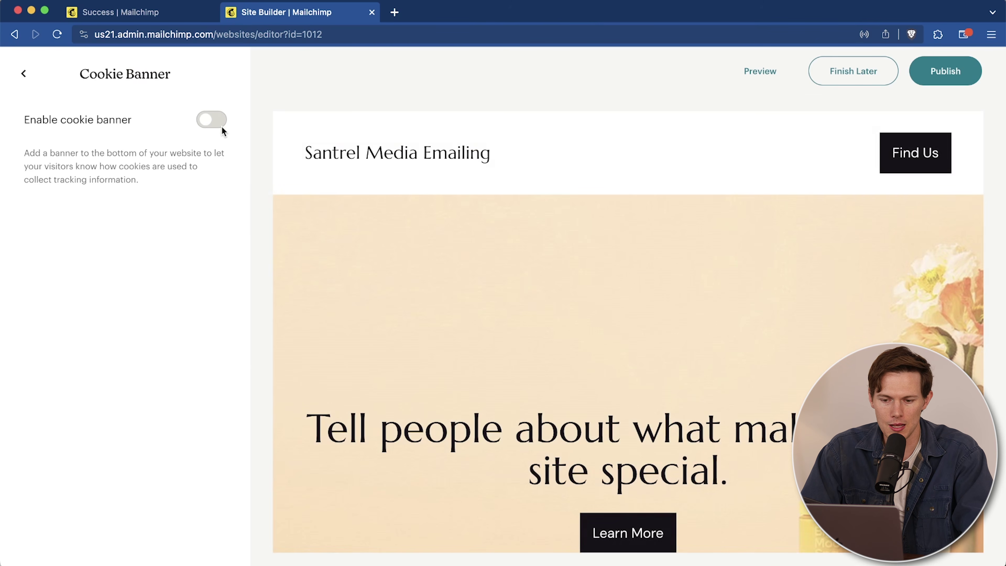
left_click(214, 120)
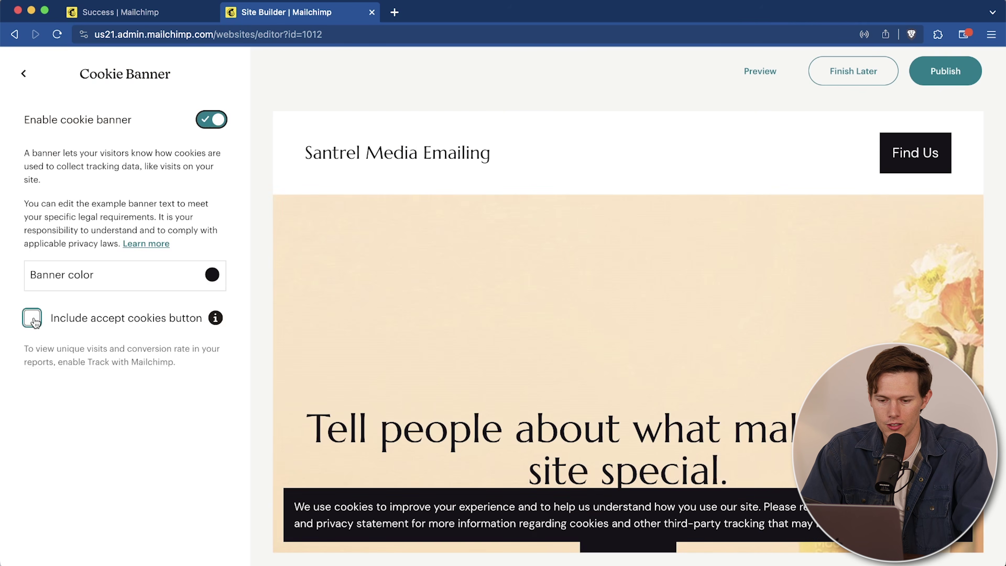
left_click(33, 318)
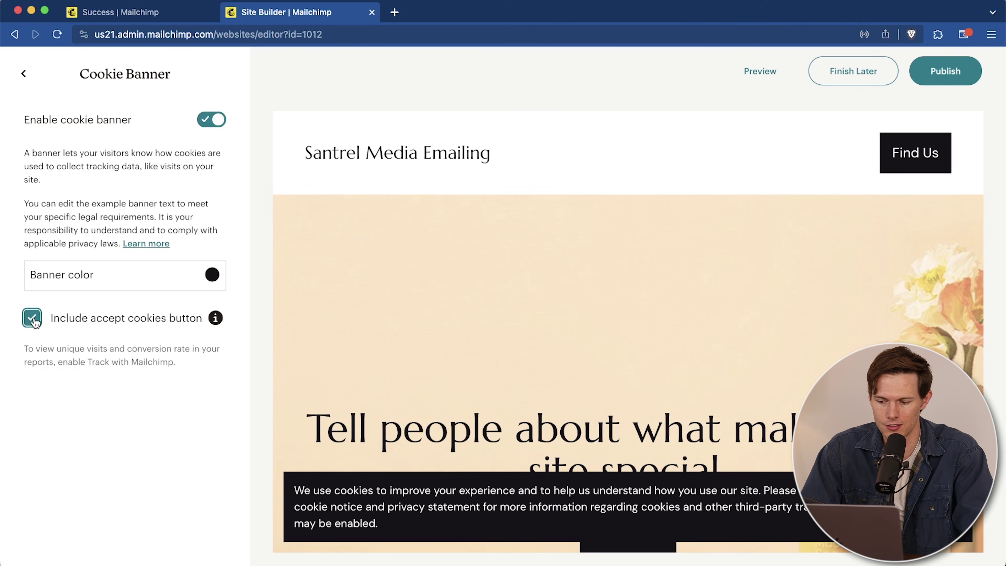
left_click(33, 319)
left_click(33, 319)
left_click(33, 319)
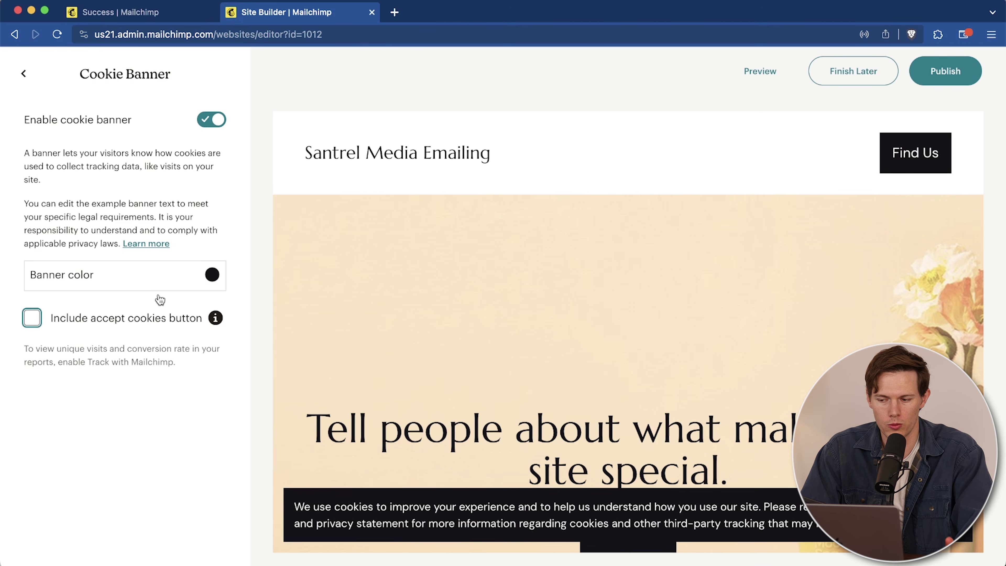
left_click(213, 120)
left_click(24, 72)
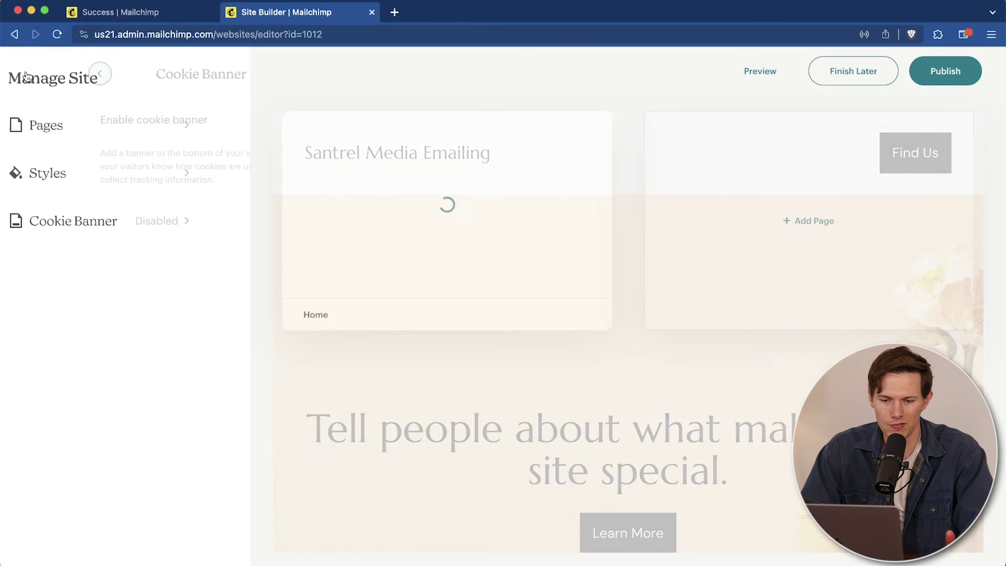
Step: Try the Hotdog Foodtruck and Balanced colour palettes, then switch back to Cool
left_click(97, 183)
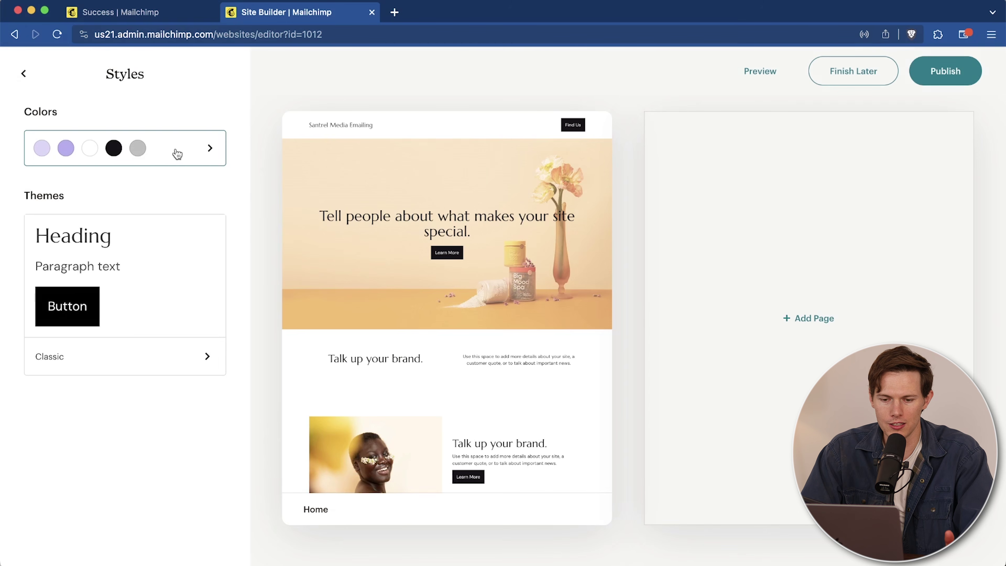
left_click(173, 153)
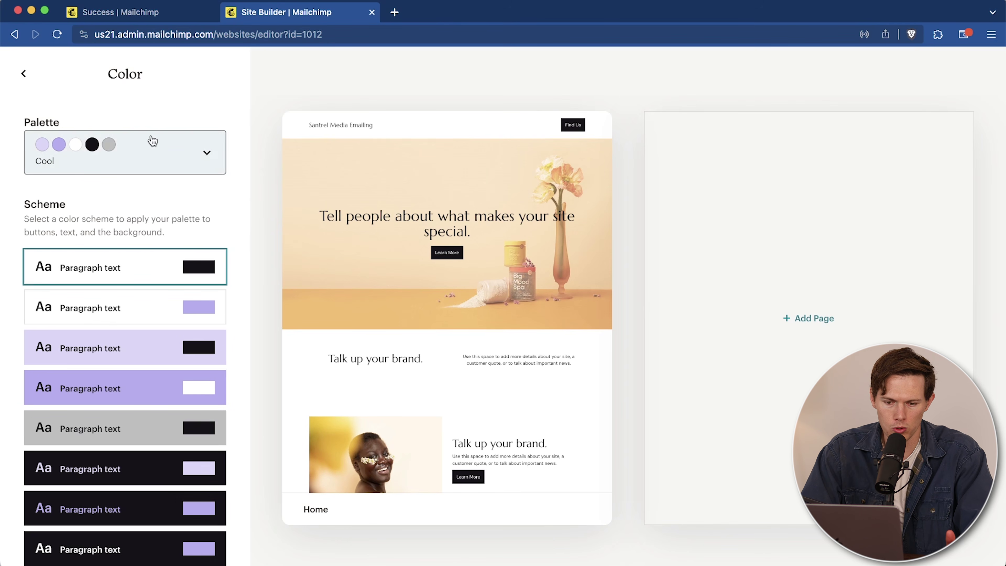
mouse_move(475, 198)
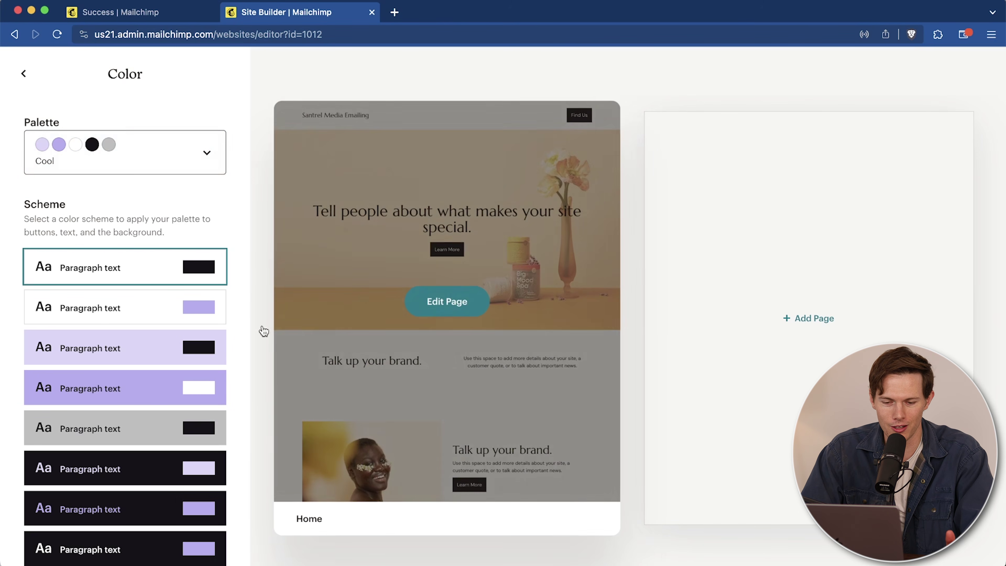
left_click(152, 169)
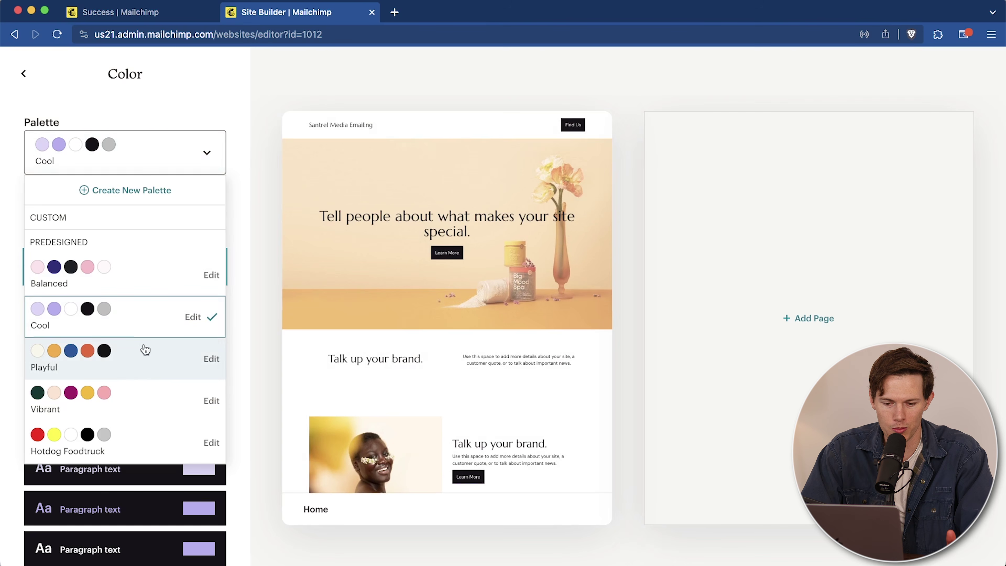
left_click(155, 438)
left_click(106, 164)
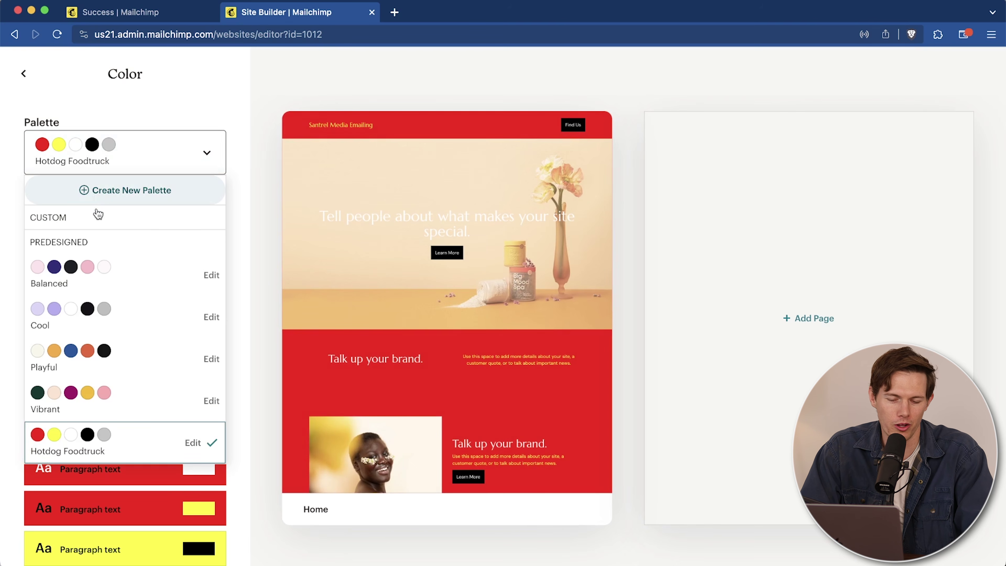
left_click(143, 283)
left_click(106, 151)
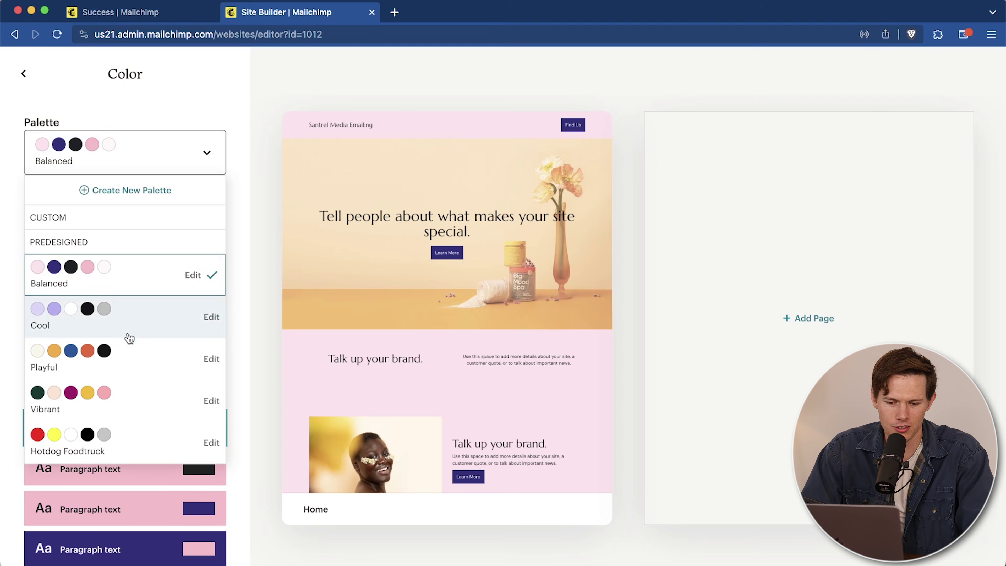
left_click(129, 336)
Step: Browse the font themes but keep the Classic theme
left_click(24, 73)
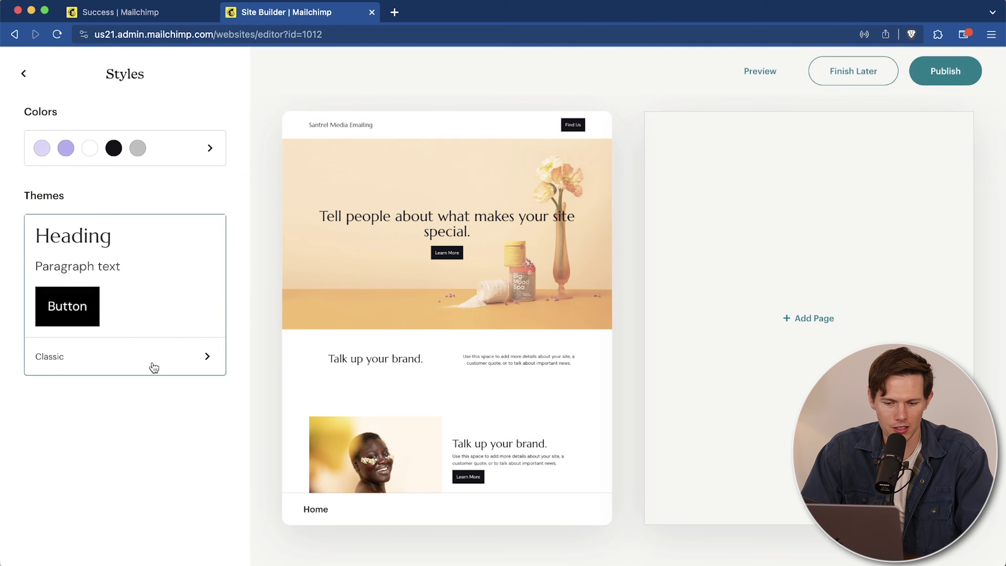
left_click(95, 300)
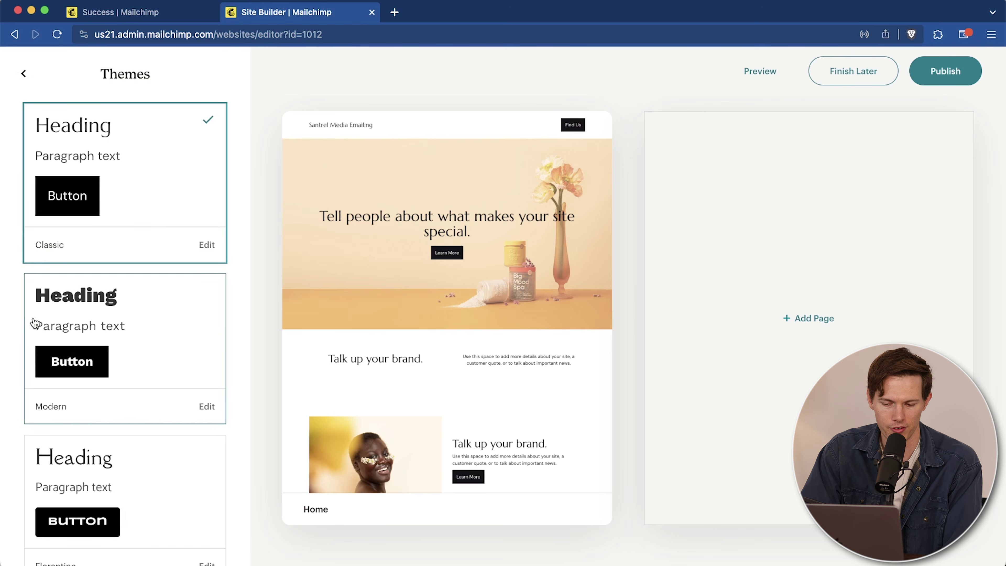
scroll(131, 345, "down", 10)
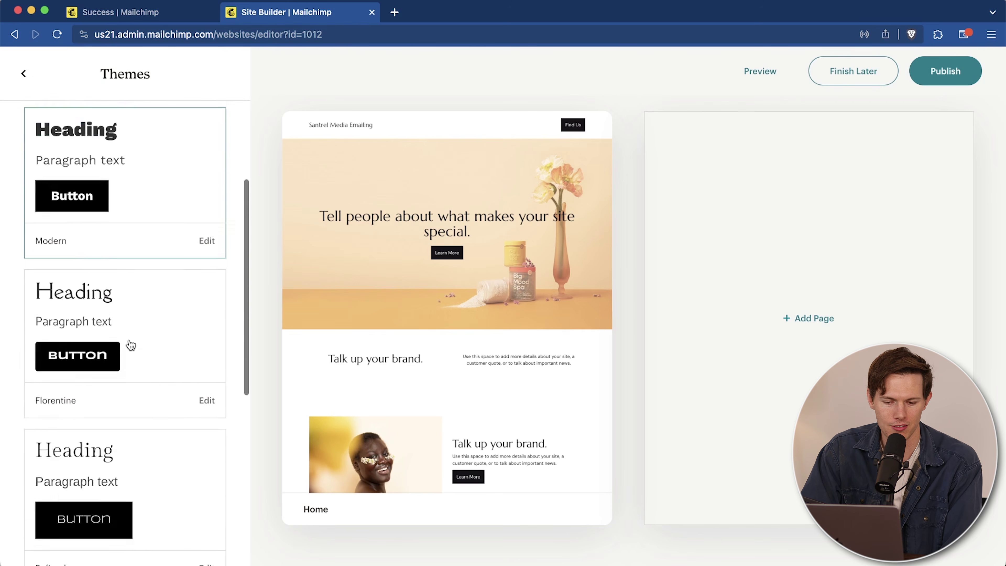
scroll(101, 457, "up", 10)
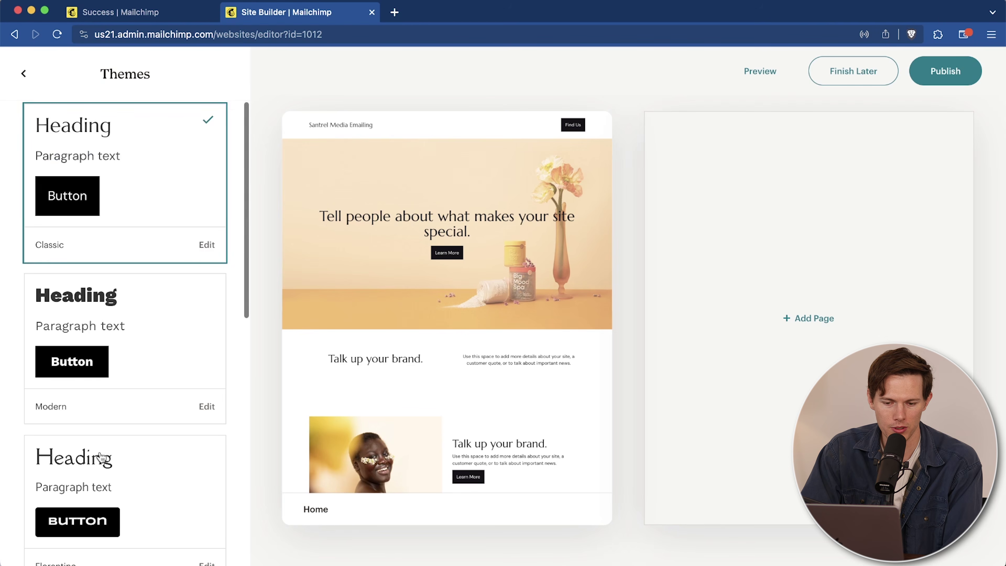
left_click(24, 72)
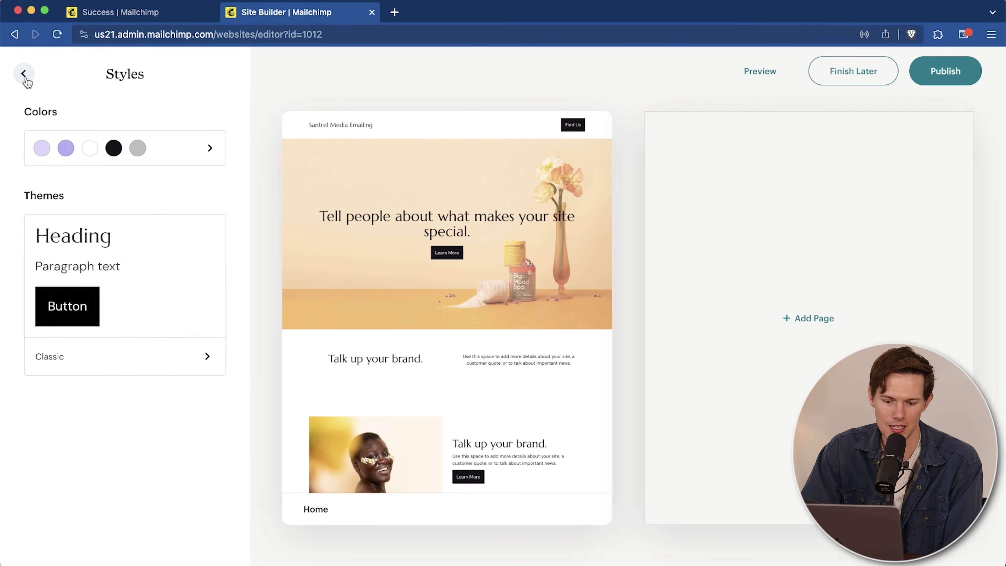
left_click(24, 74)
Step: Open the Pages list and view the add-page options without adding anything
left_click(106, 130)
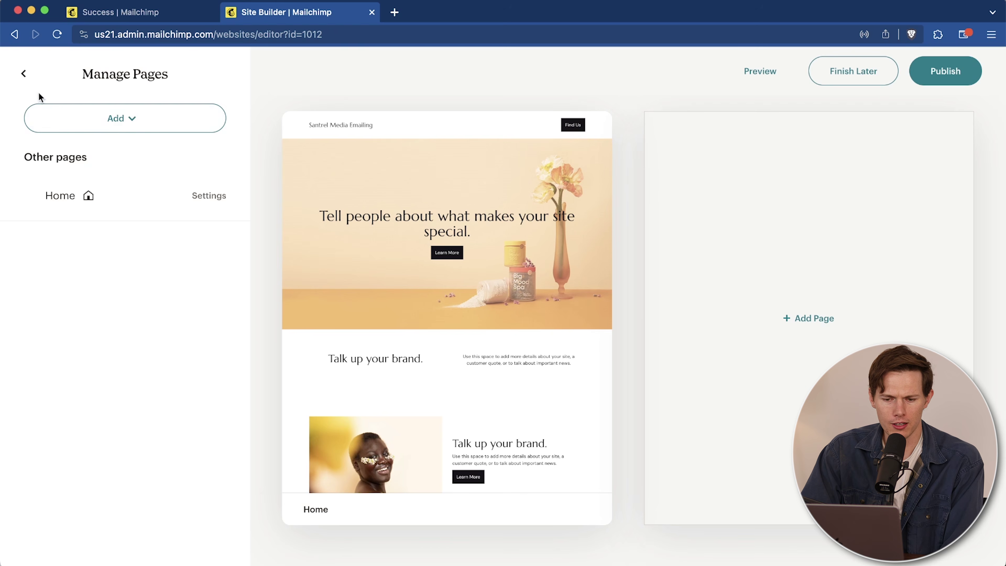
left_click(130, 121)
left_click(152, 314)
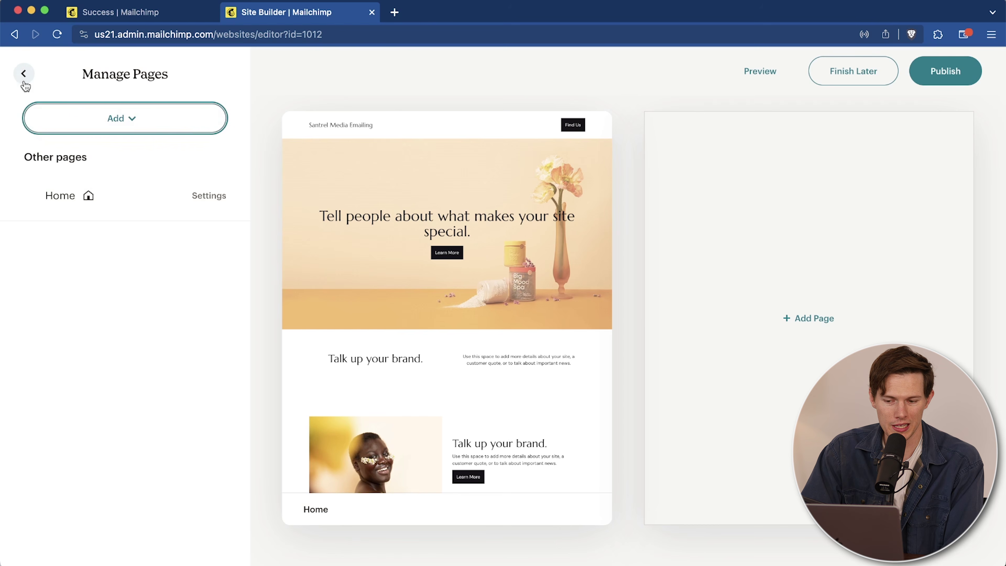
mouse_move(514, 130)
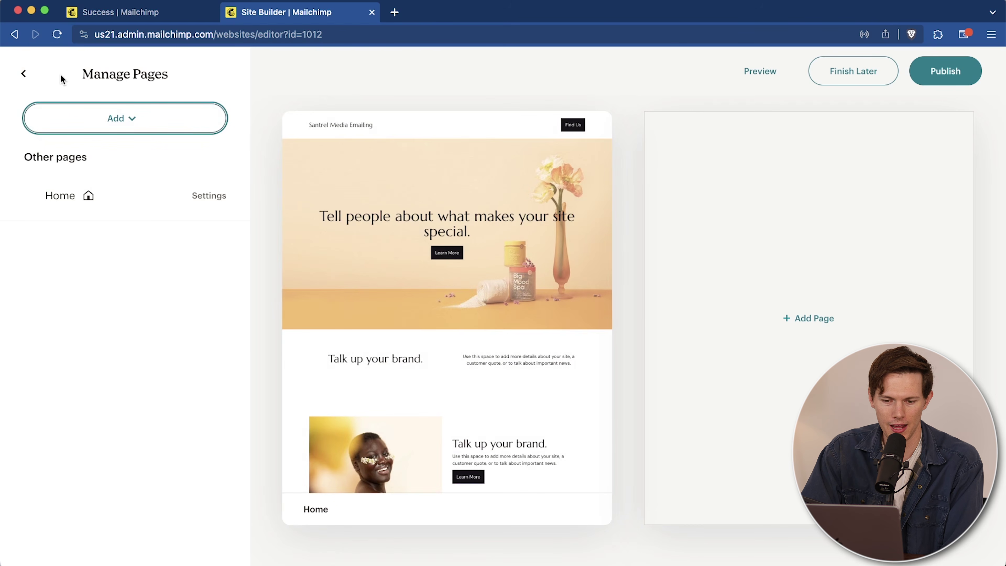
Step: Open the Home page in the editor and scroll through its sections
left_click(24, 73)
left_click(456, 212)
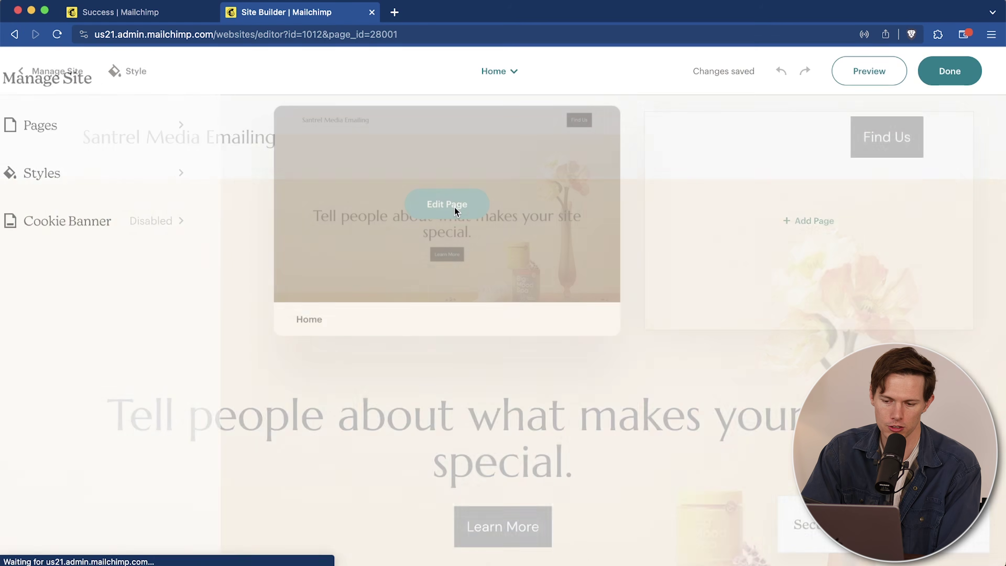
scroll(618, 249, "down", 3)
scroll(617, 250, "up", 3)
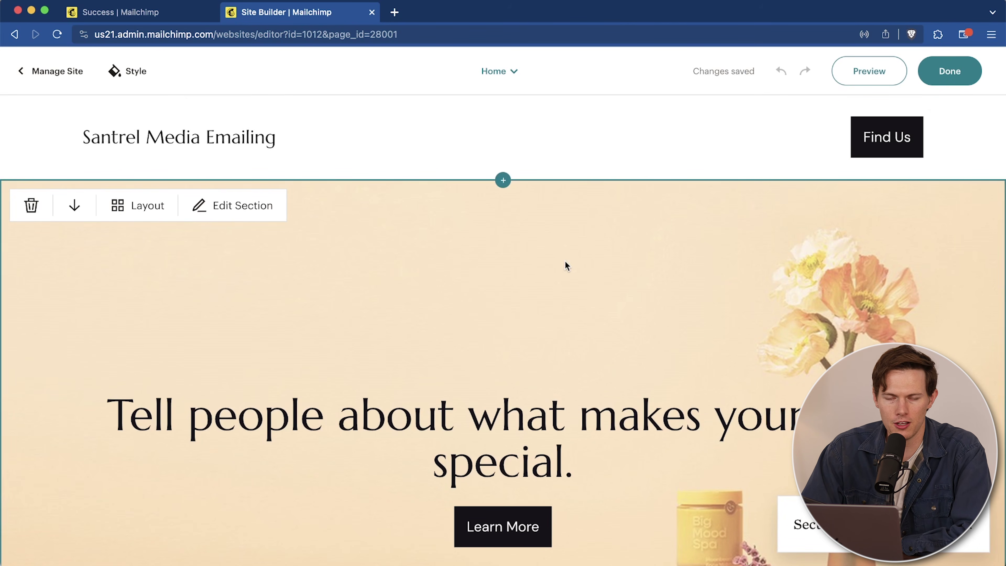
scroll(567, 266, "down", 1)
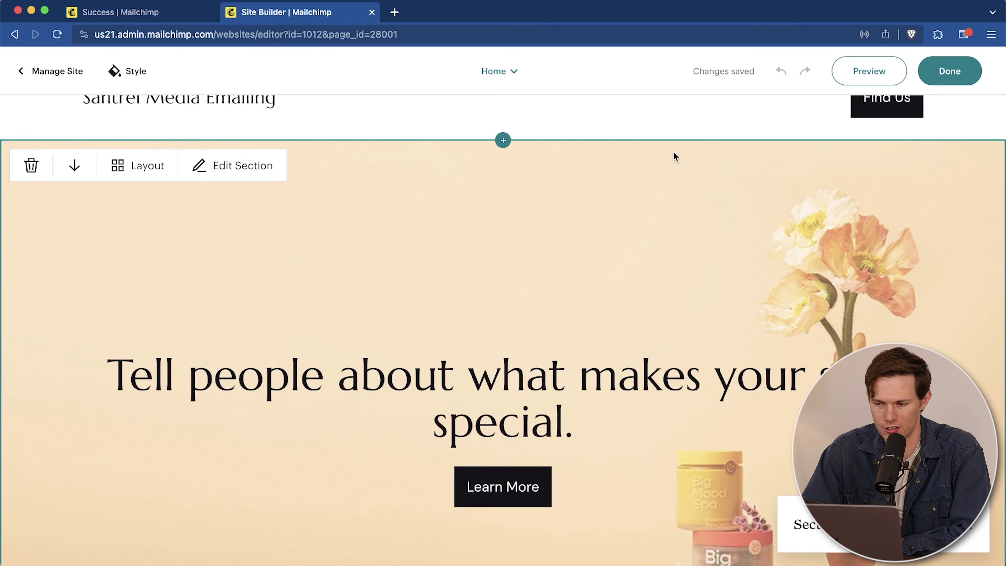
scroll(687, 154, "down", 7)
scroll(682, 137, "up", 6)
scroll(680, 136, "down", 2)
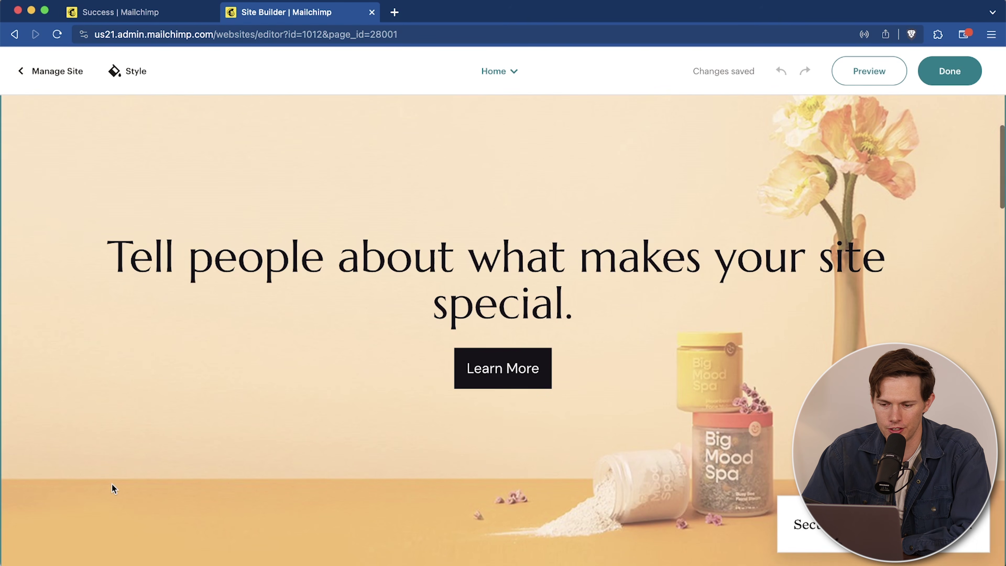
scroll(131, 479, "down", 8)
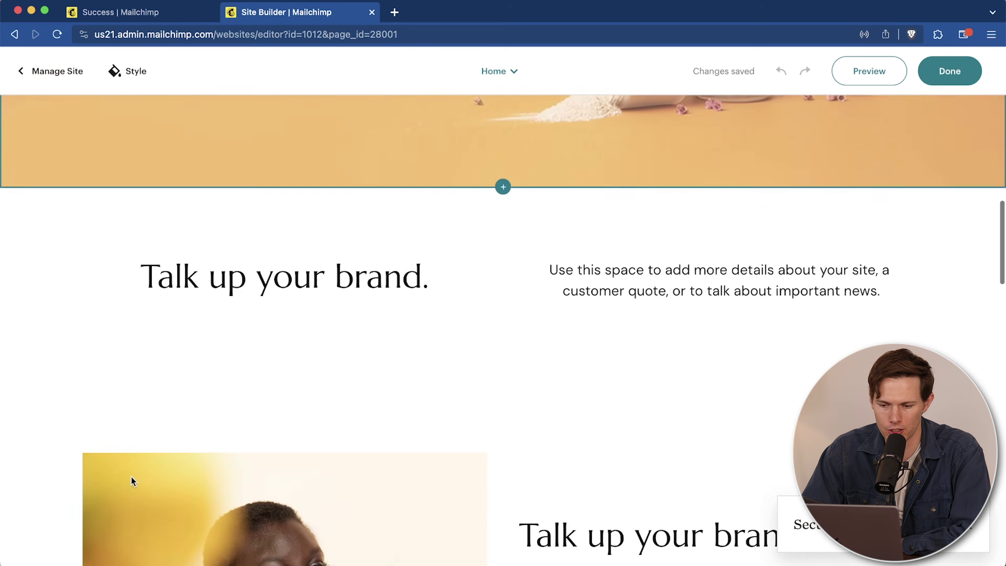
scroll(131, 477, "down", 15)
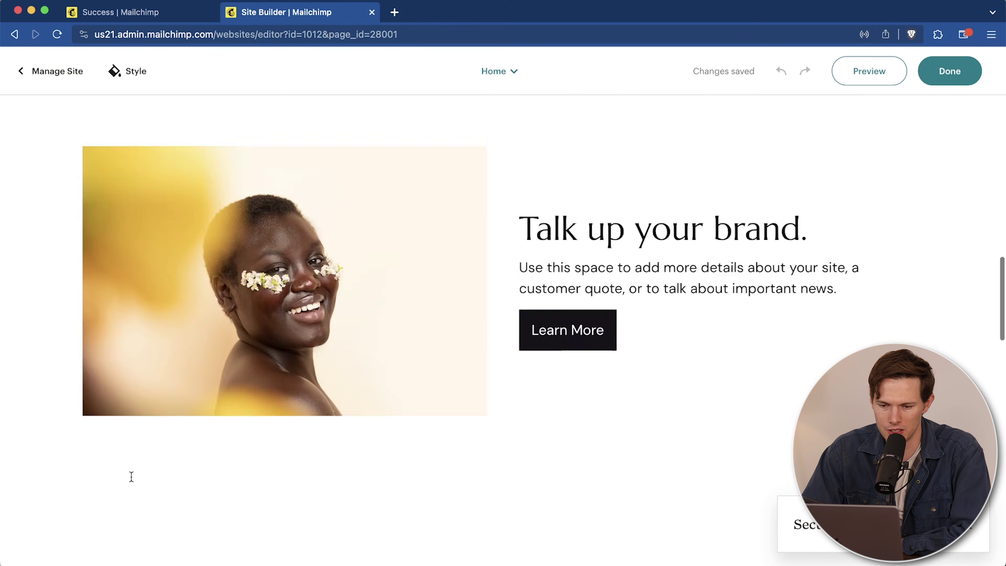
scroll(131, 476, "up", 10)
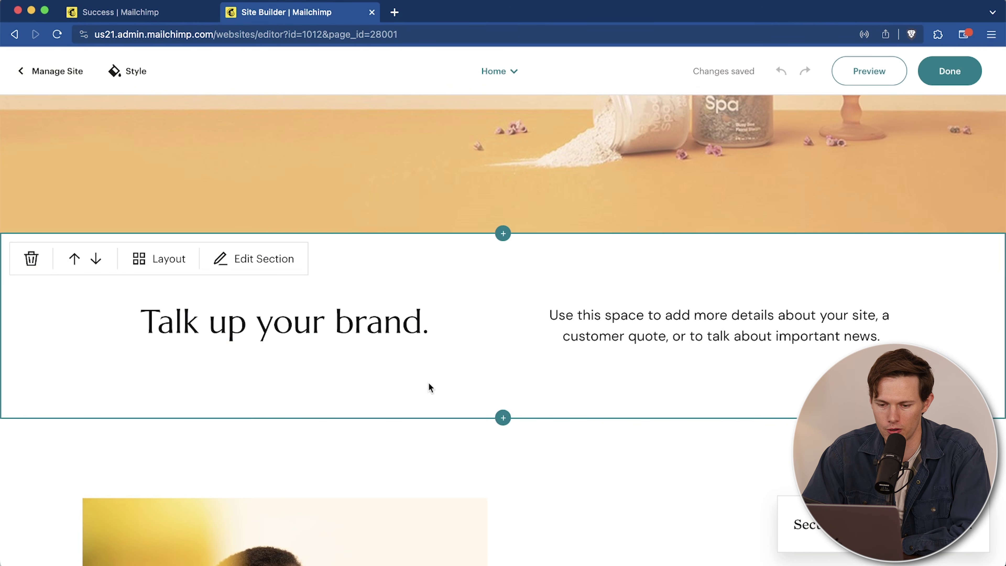
scroll(429, 387, "down", 7)
scroll(50, 514, "down", 5)
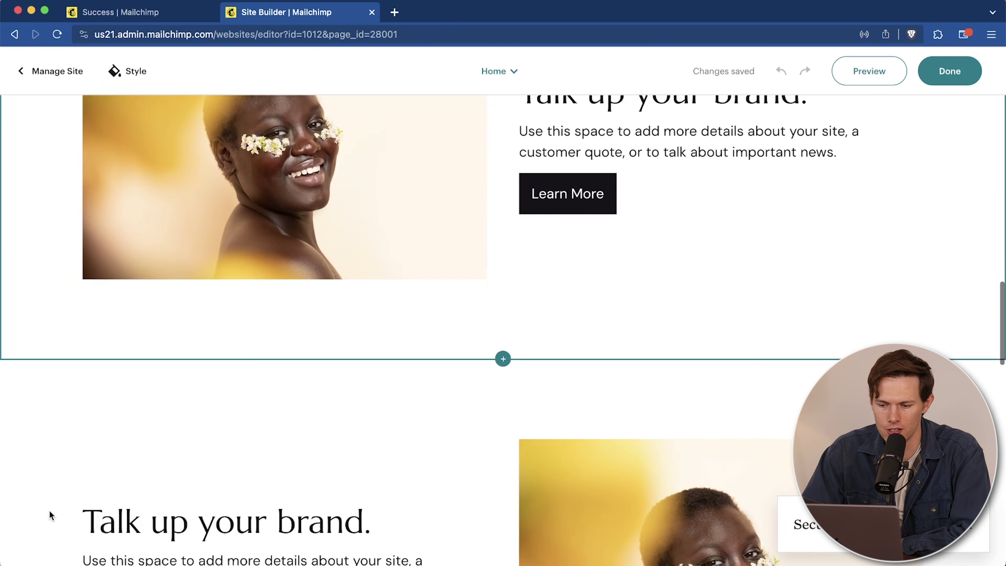
scroll(50, 515, "down", 7)
scroll(50, 515, "up", 16)
scroll(49, 515, "down", 2)
scroll(49, 514, "down", 1)
scroll(99, 475, "up", 5)
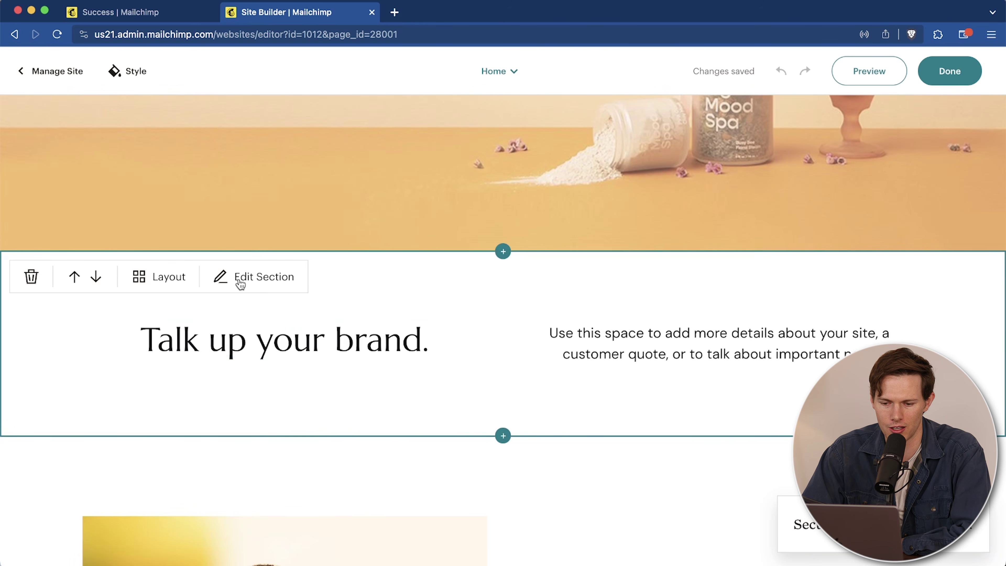
Step: Give the 'Talk up your brand.' text section a purple background and move it below the image section
left_click(239, 279)
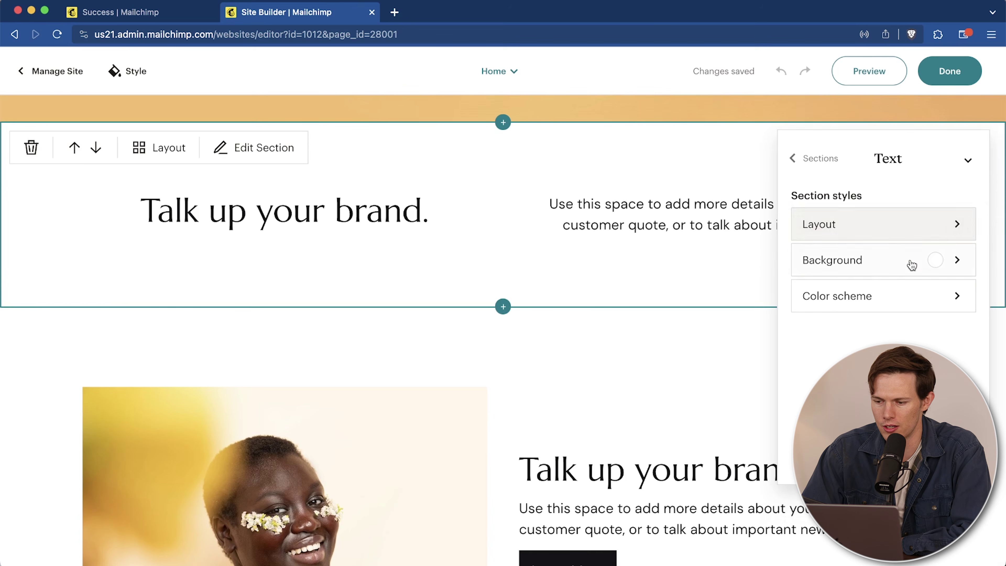
left_click(911, 265)
left_click(828, 238)
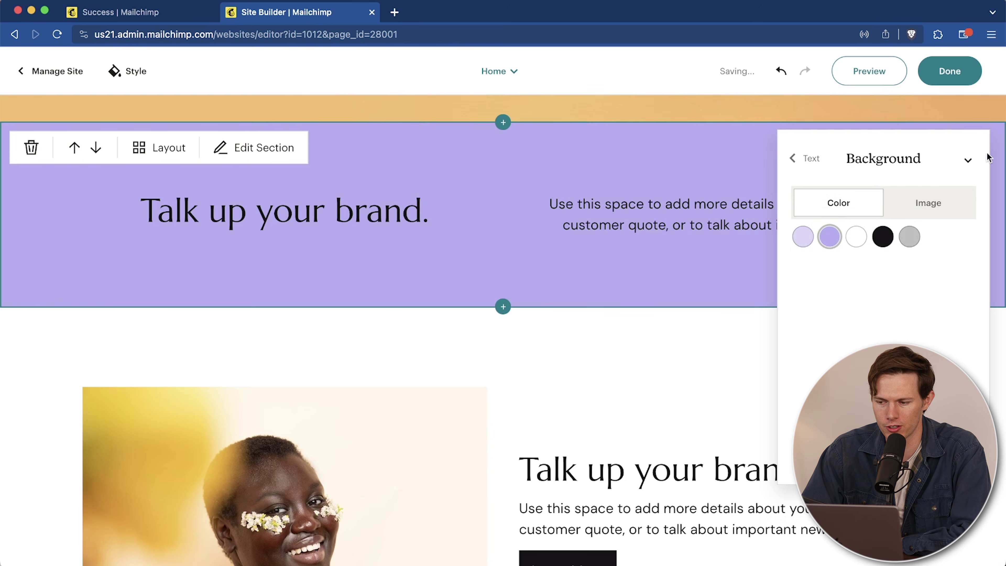
left_click(799, 158)
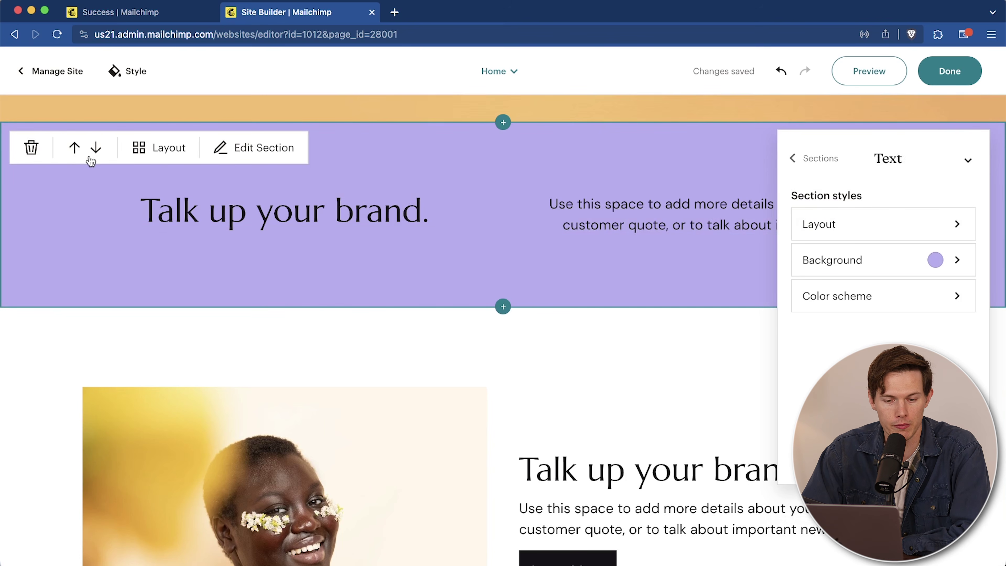
left_click(96, 150)
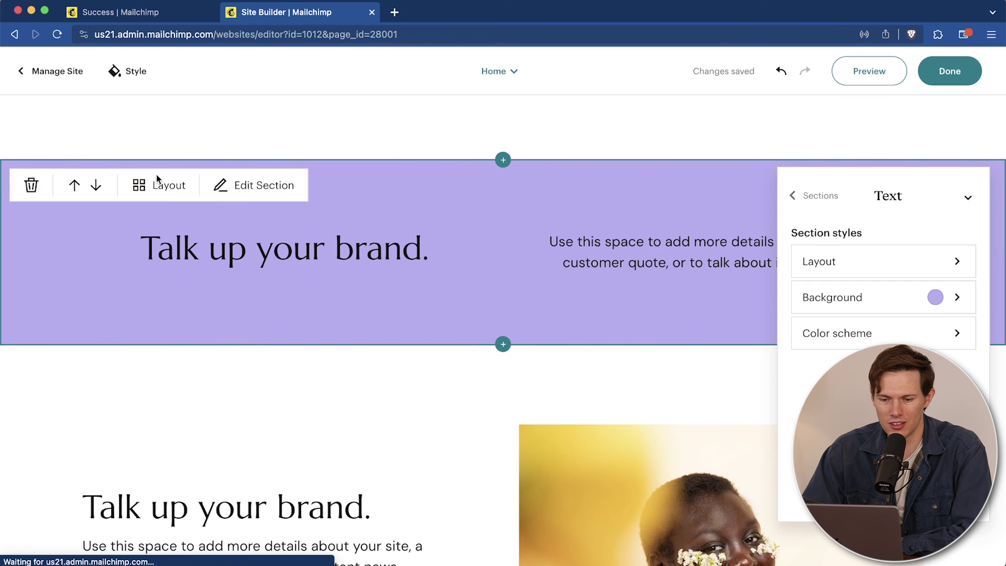
Step: Switch the text section to the centred stacked layout with a Learn More button
left_click(158, 183)
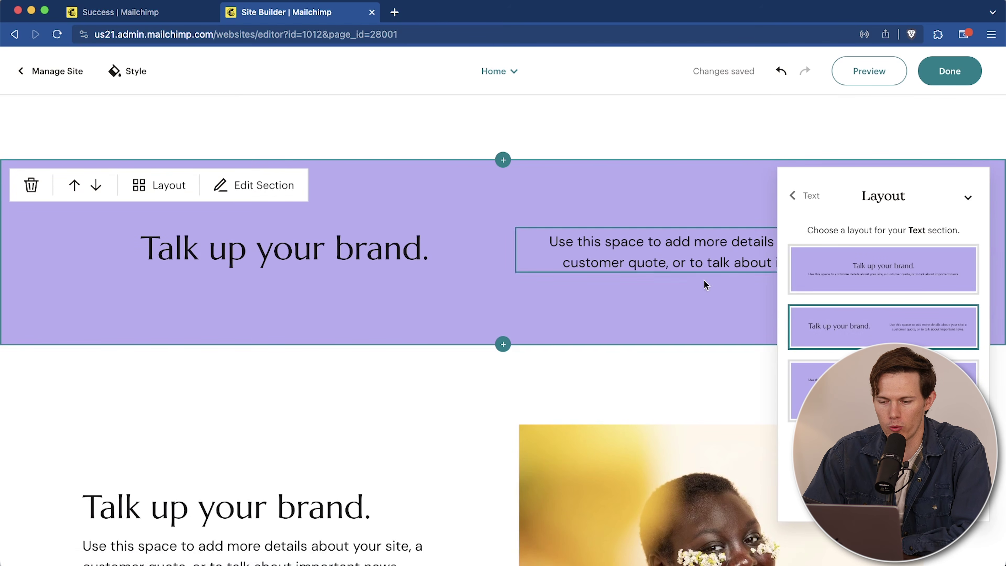
left_click(816, 392)
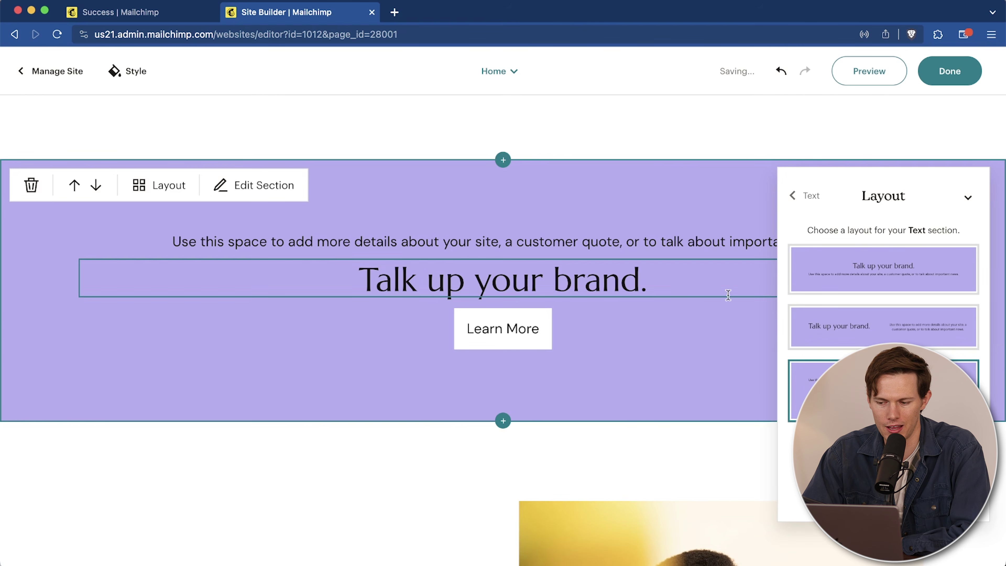
left_click(806, 197)
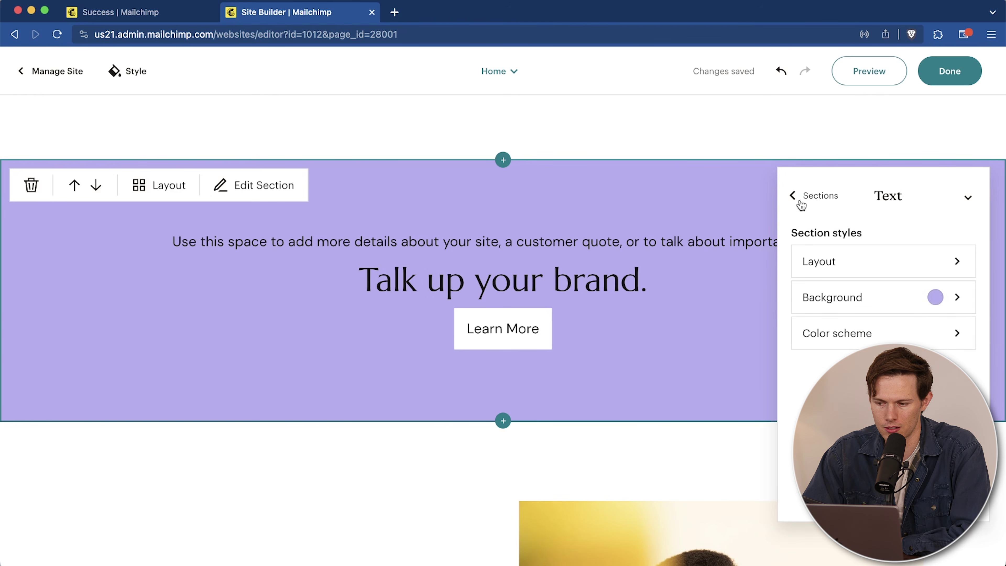
left_click(797, 196)
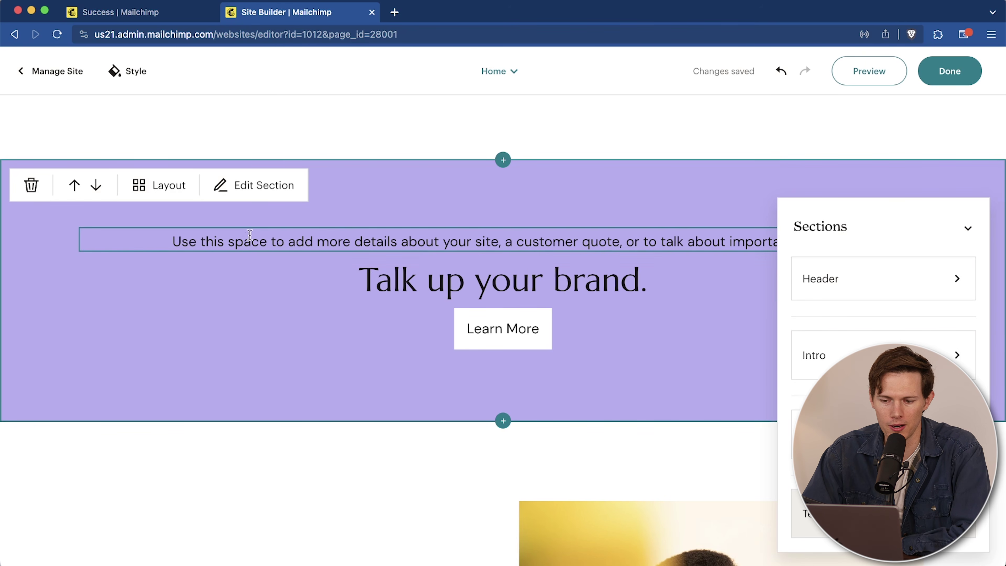
left_click(261, 185)
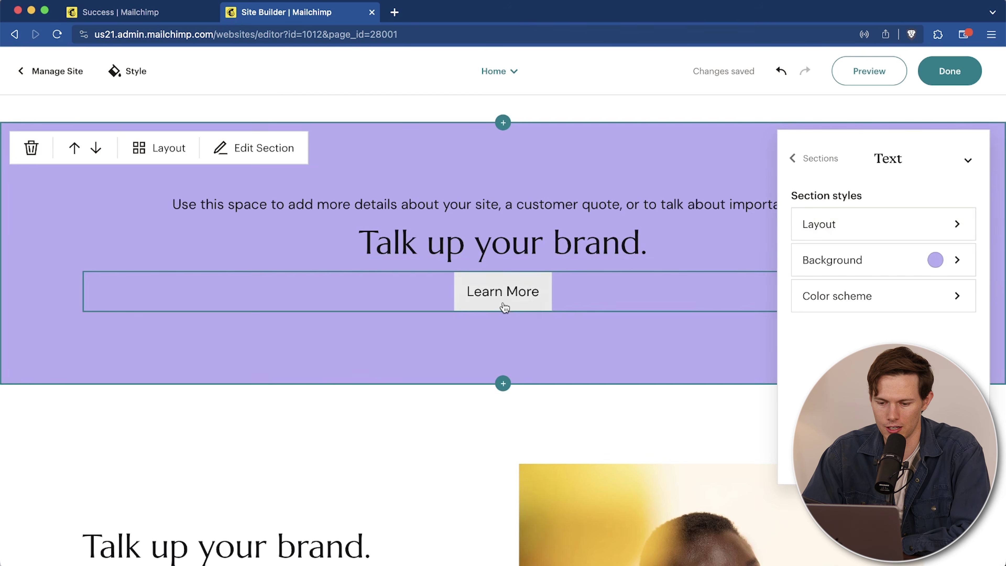
scroll(503, 303, "down", 8)
scroll(577, 317, "up", 16)
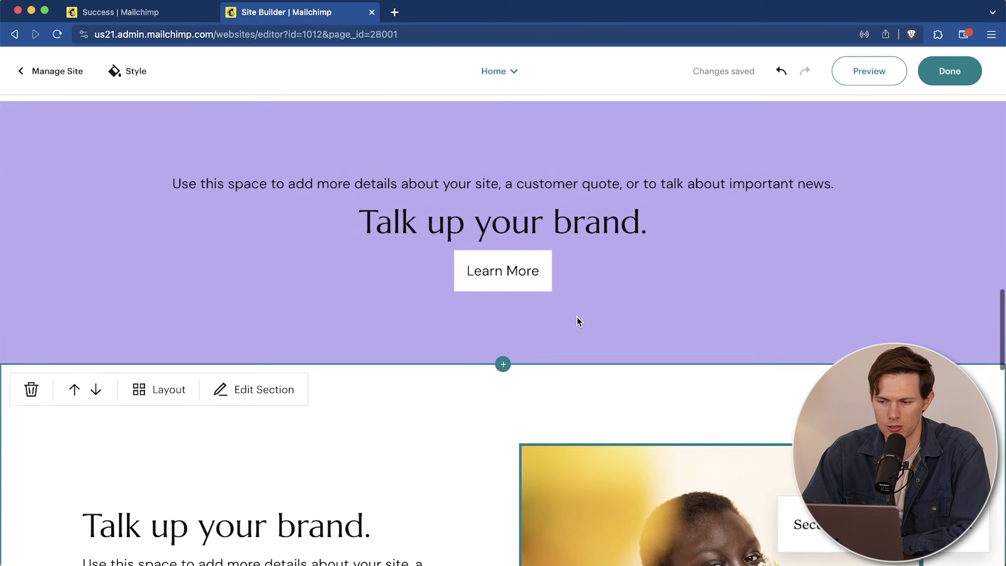
scroll(577, 317, "down", 4)
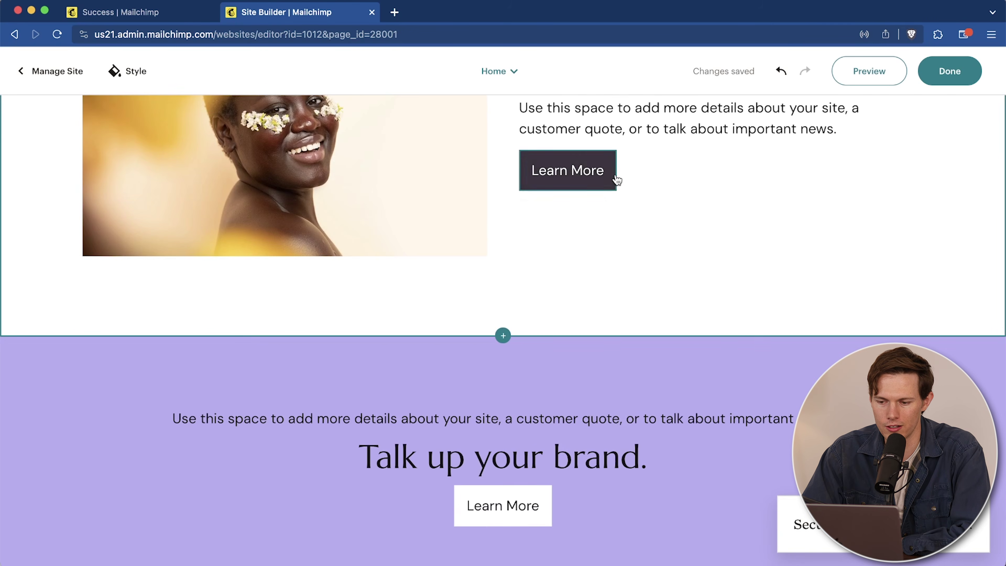
scroll(618, 206, "up", 5)
Step: Make the 'Talk up your brand.' heading text bold
left_click(627, 258)
left_click_drag(732, 255, 483, 261)
left_click(599, 212)
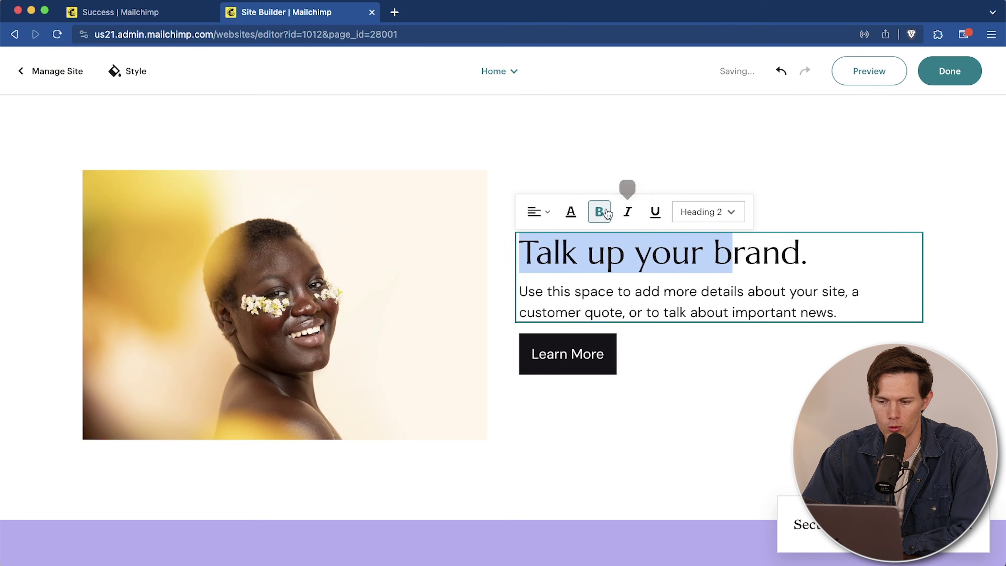
left_click(714, 213)
left_click(884, 293)
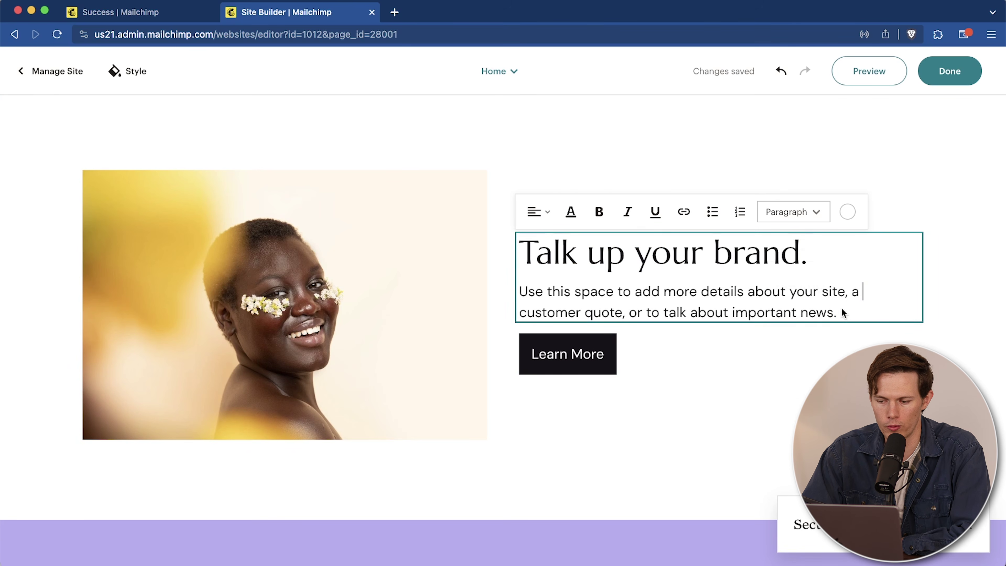
Step: Link the Learn More button to the site's Home page and save the link
left_click_drag(852, 316, 487, 304)
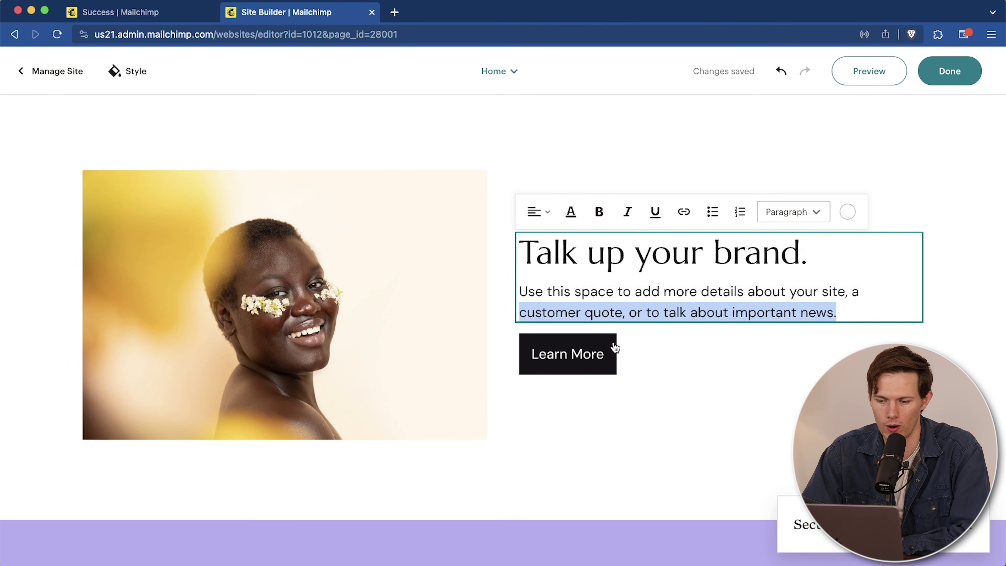
left_click(600, 355)
left_click(592, 336)
left_click(538, 310)
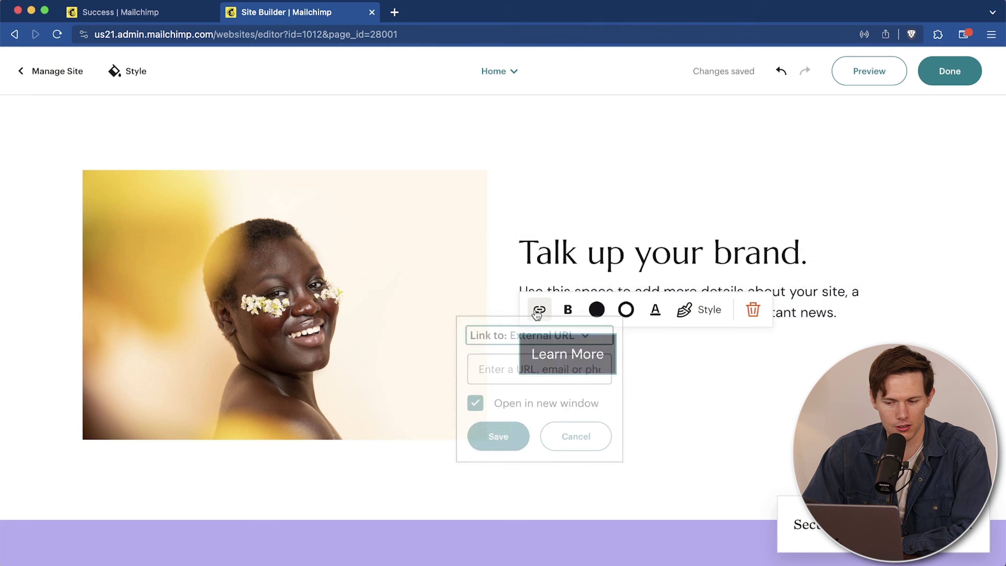
left_click(597, 348)
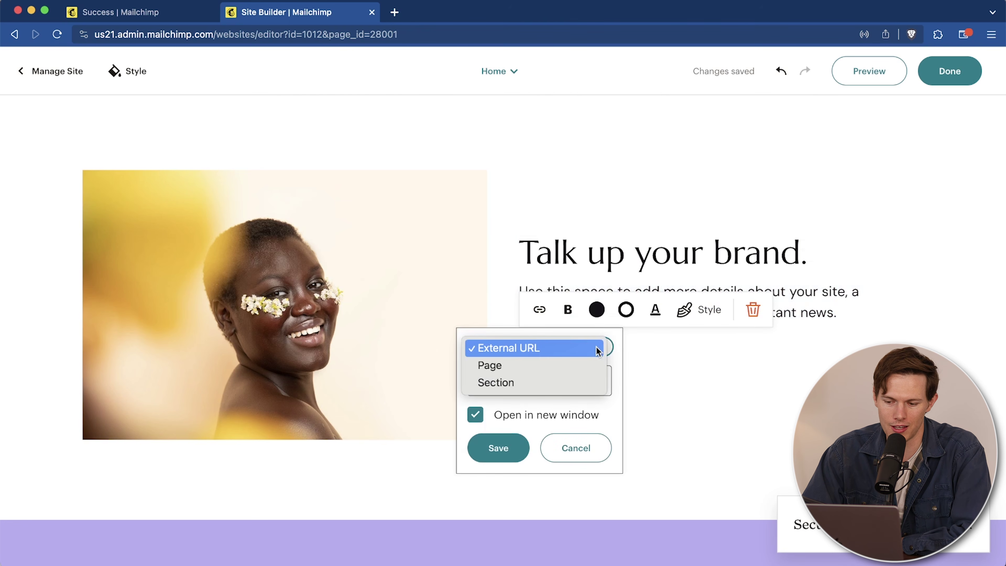
left_click(580, 364)
left_click(550, 393)
left_click(552, 397)
left_click(508, 465)
Step: Drag the smiling woman's photo narrower
scroll(714, 337, "up", 2)
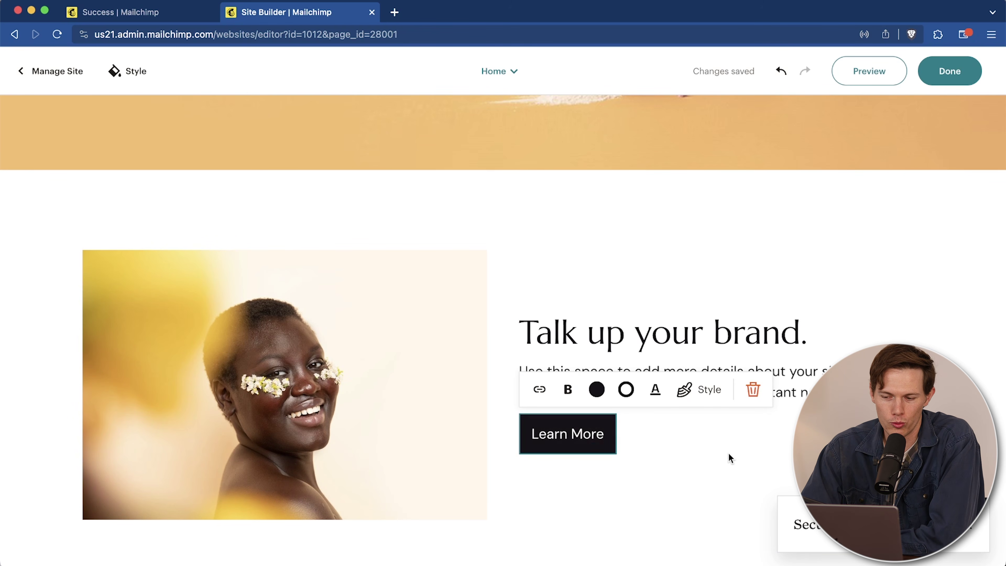
scroll(729, 460, "down", 2)
scroll(730, 469, "up", 2)
left_click(475, 394)
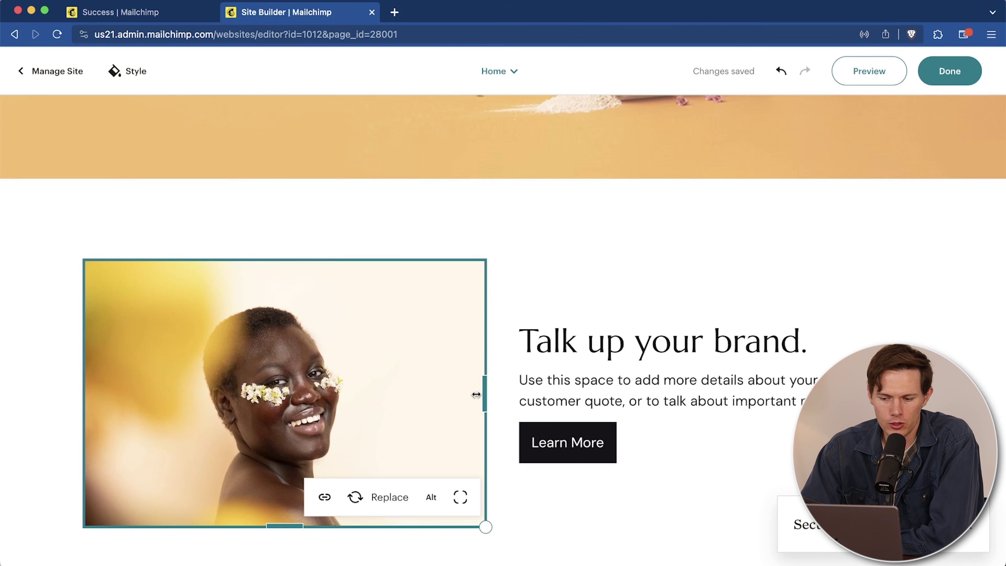
left_click_drag(488, 395, 349, 399)
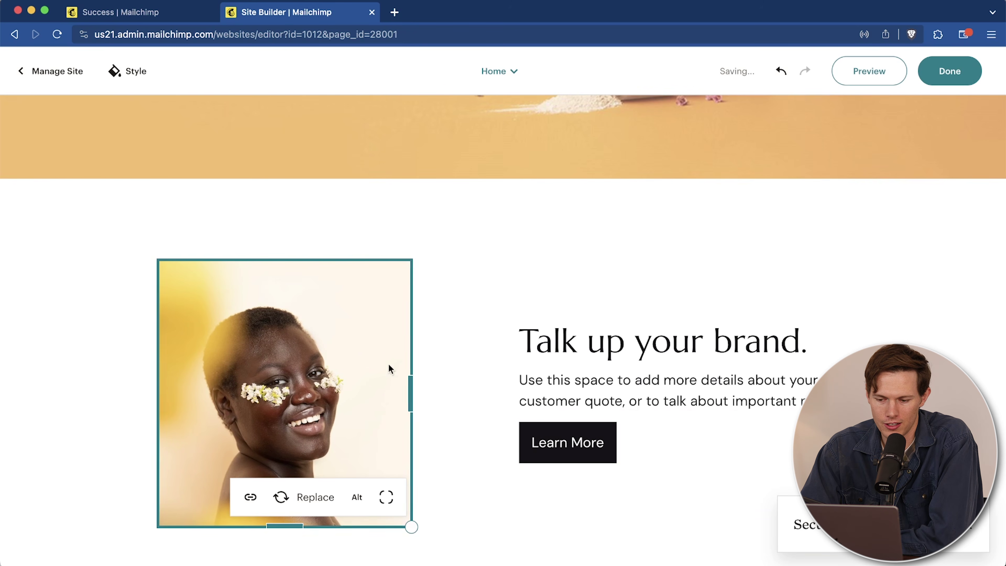
scroll(465, 281, "down", 5)
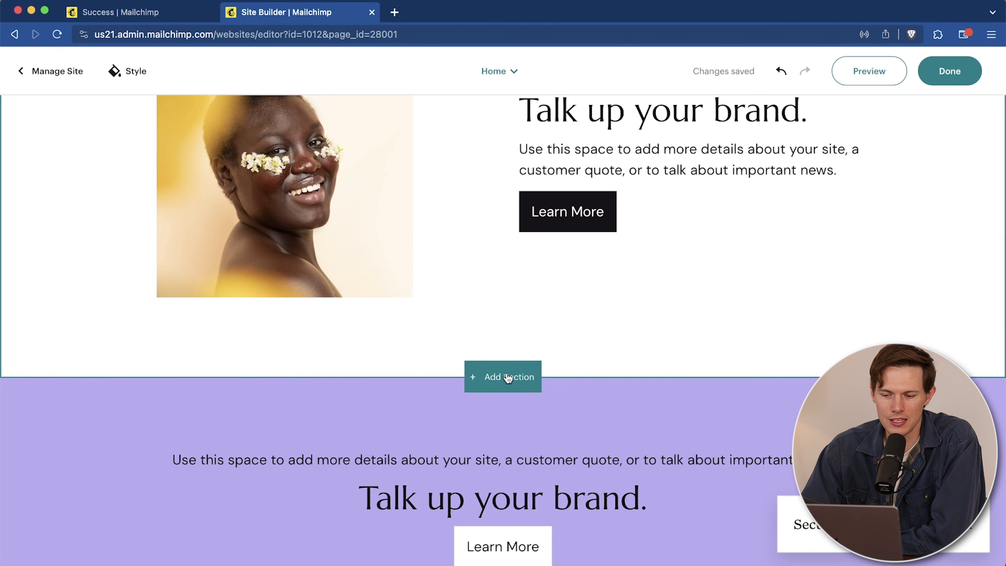
Step: Start a new section above the purple section, browsing the Intro and Text & Image layouts
left_click(629, 225)
scroll(515, 380, "down", 4)
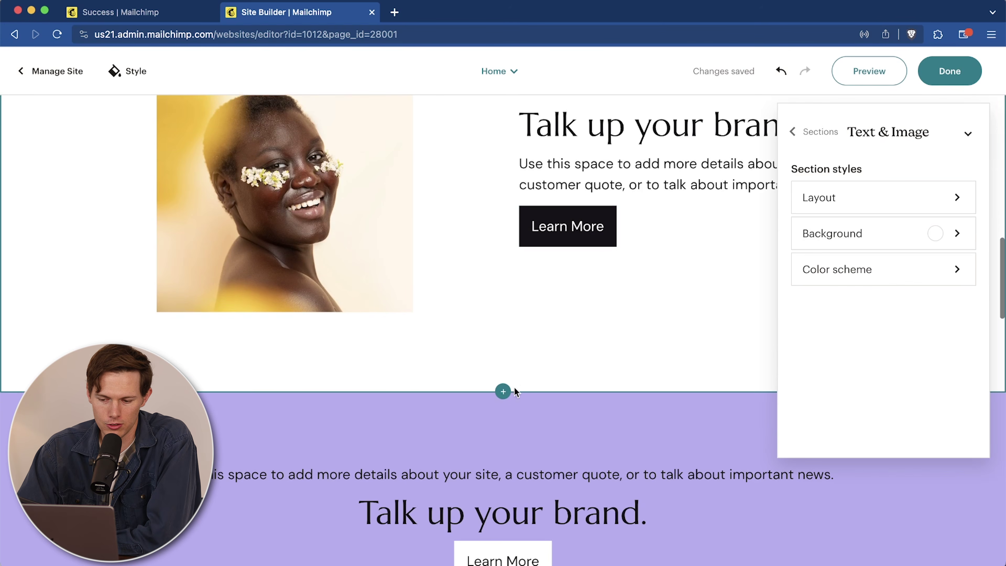
left_click(508, 395)
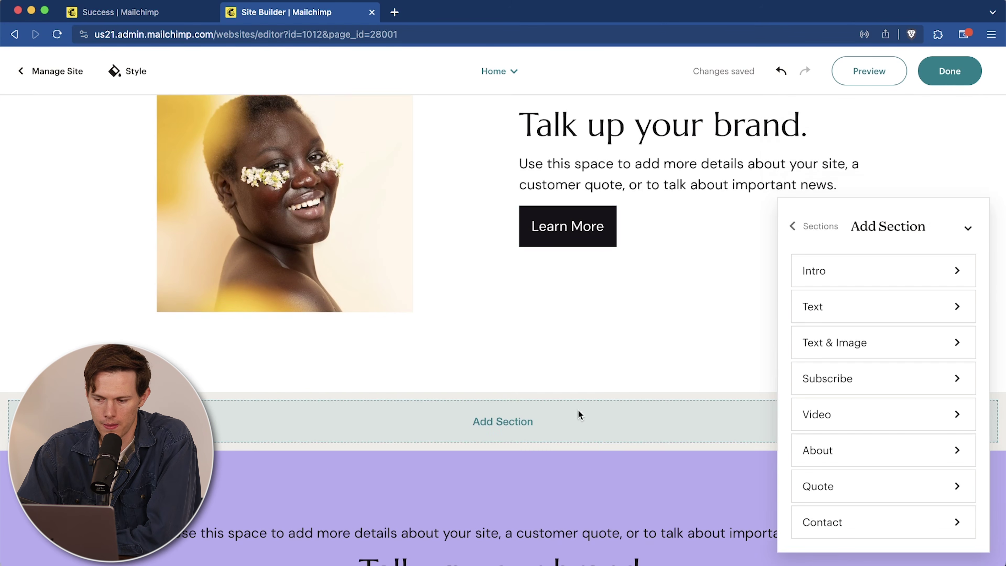
scroll(578, 410, "down", 4)
left_click(914, 269)
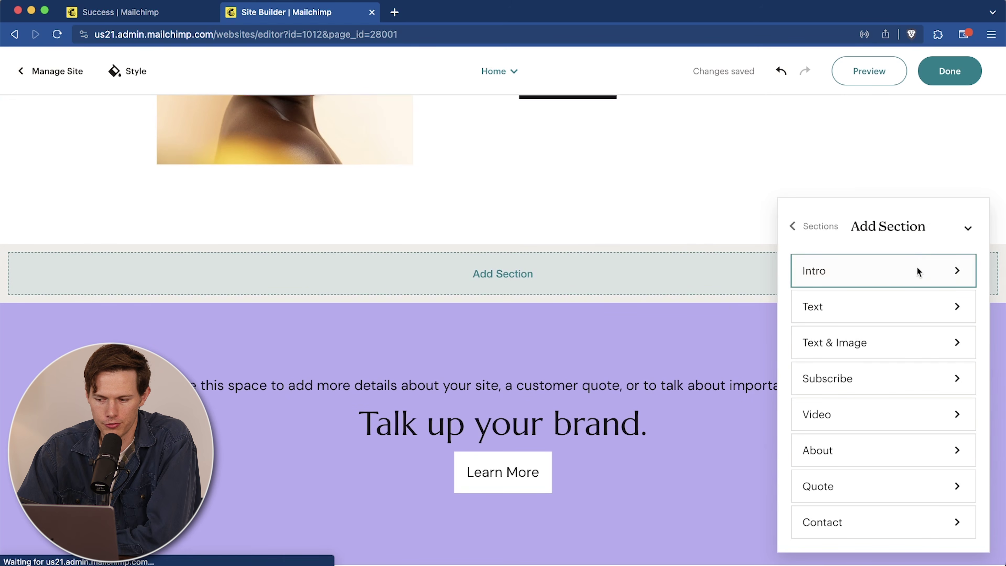
scroll(856, 408, "down", 5)
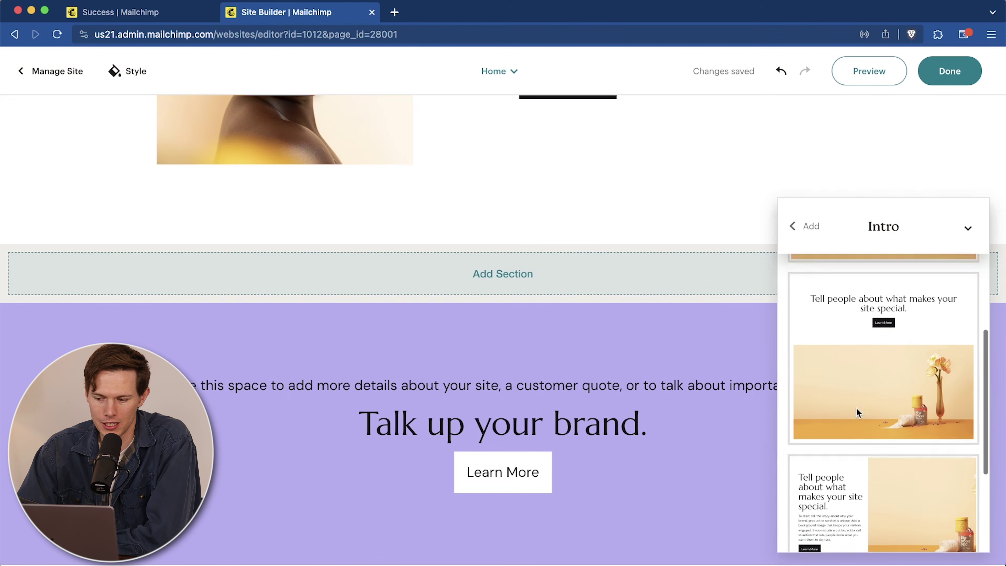
left_click(804, 230)
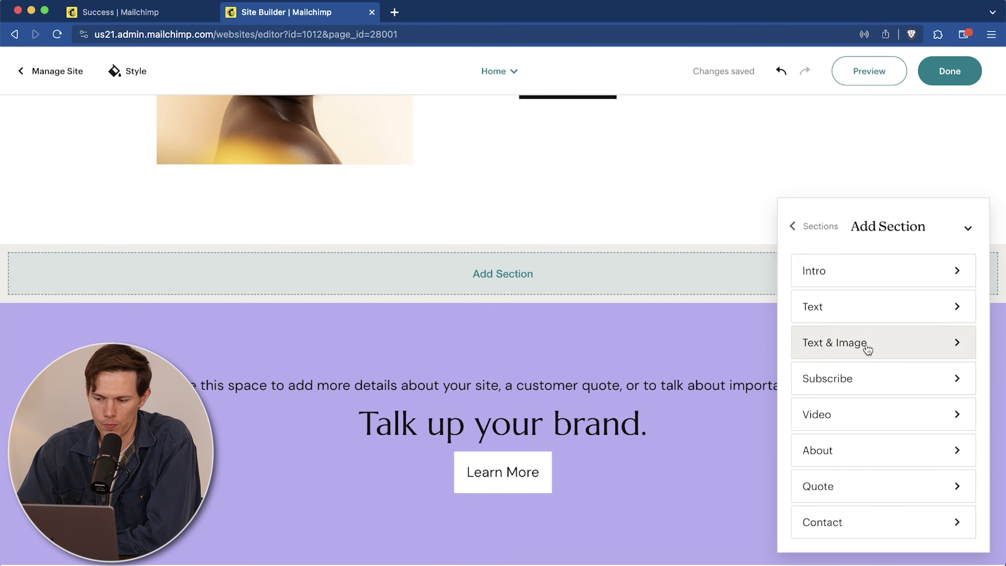
left_click(867, 348)
scroll(889, 377, "down", 4)
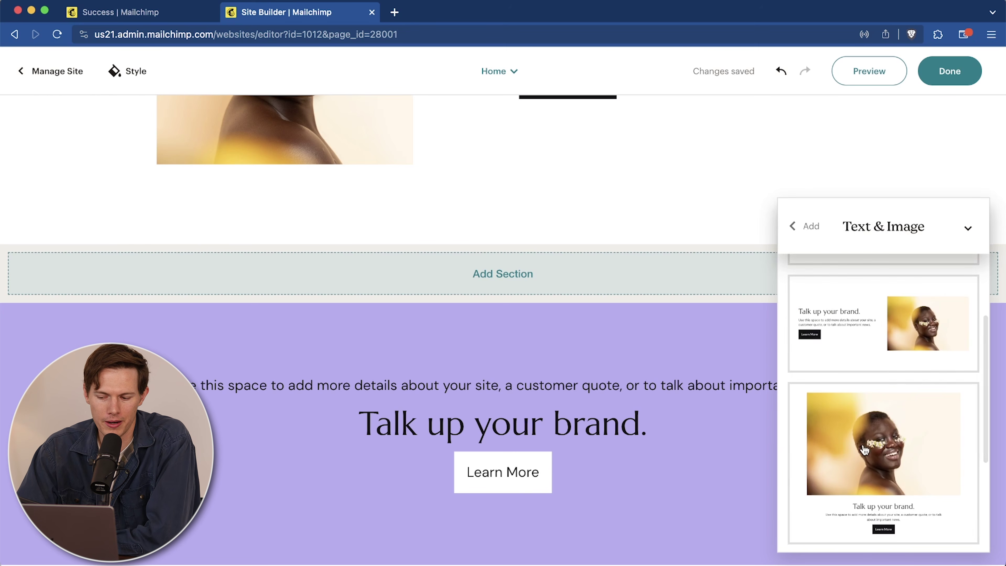
scroll(863, 449, "down", 3)
left_click(804, 226)
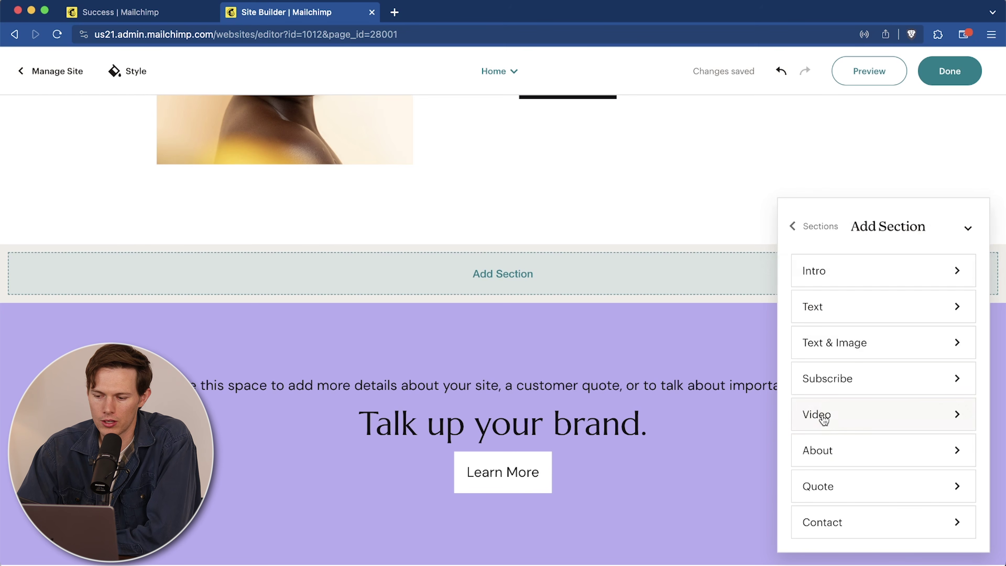
Step: Insert the Video layout with the video on the left and text on the right
left_click(842, 418)
scroll(876, 408, "down", 3)
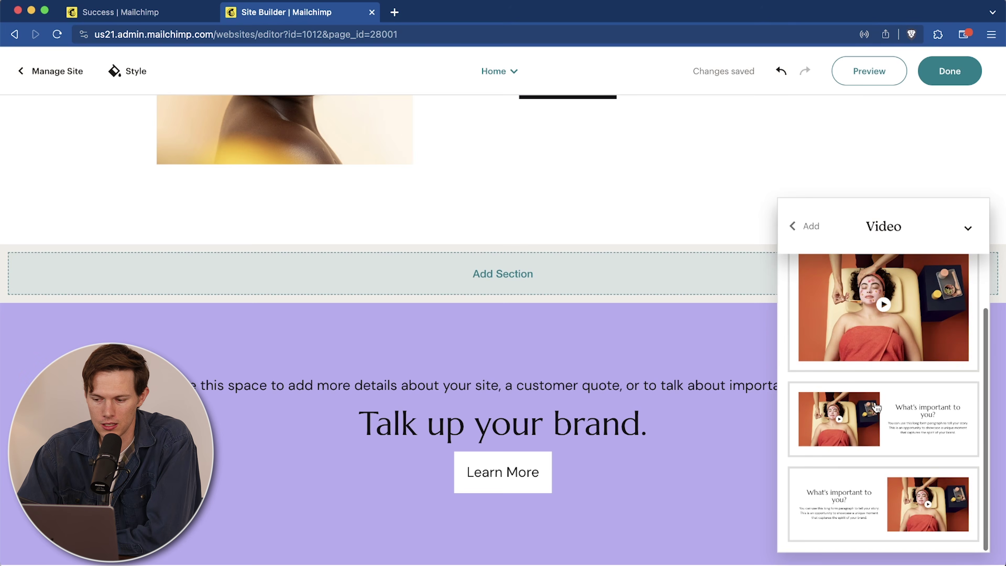
scroll(877, 407, "up", 3)
scroll(858, 392, "down", 2)
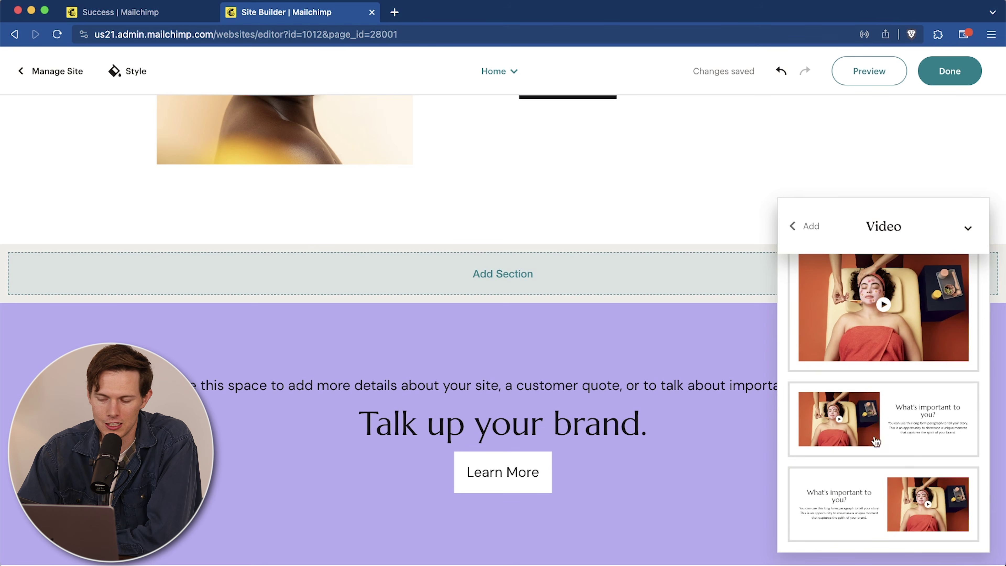
left_click(854, 419)
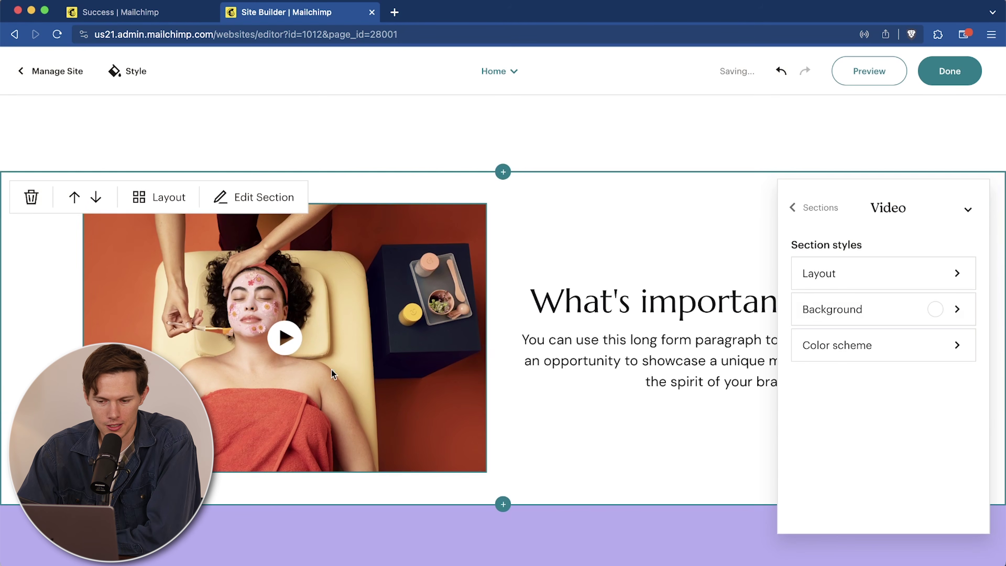
Step: Paste the YouTube TikTok Ads tutorial URL as the section's video link and save it
left_click(420, 359)
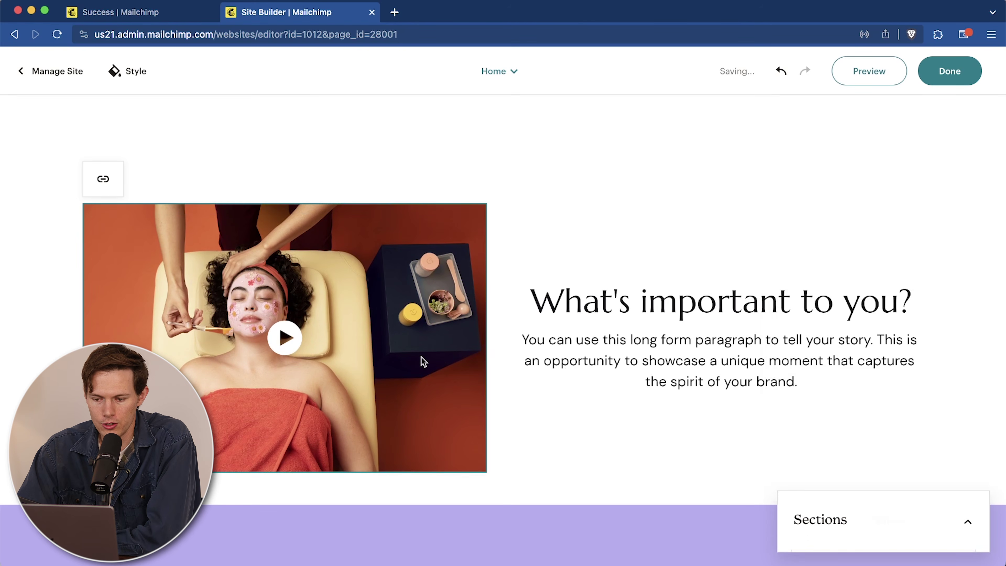
left_click(549, 309)
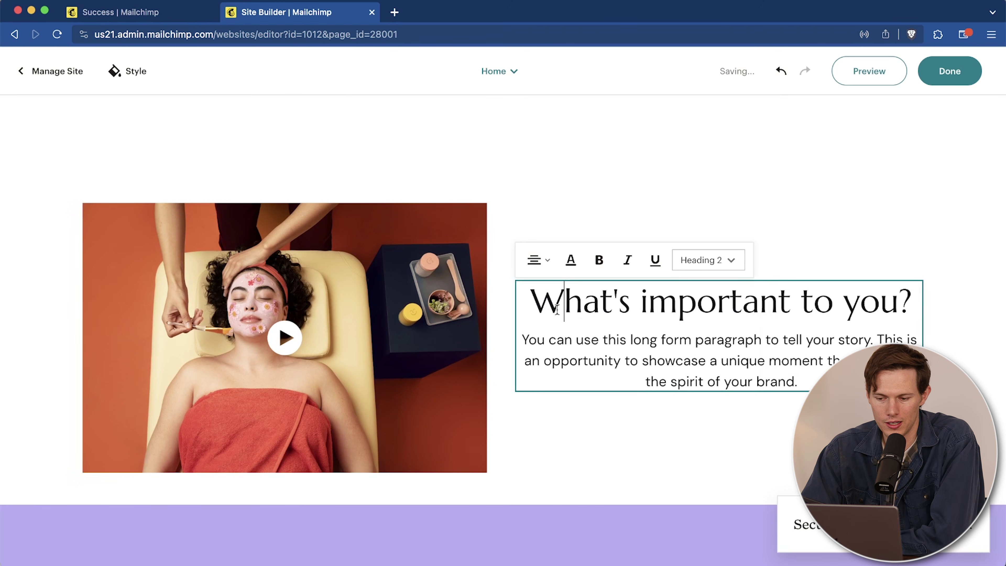
left_click(103, 179)
type("https://www.youtube.com/watch?v=tT1jRBDq06M")
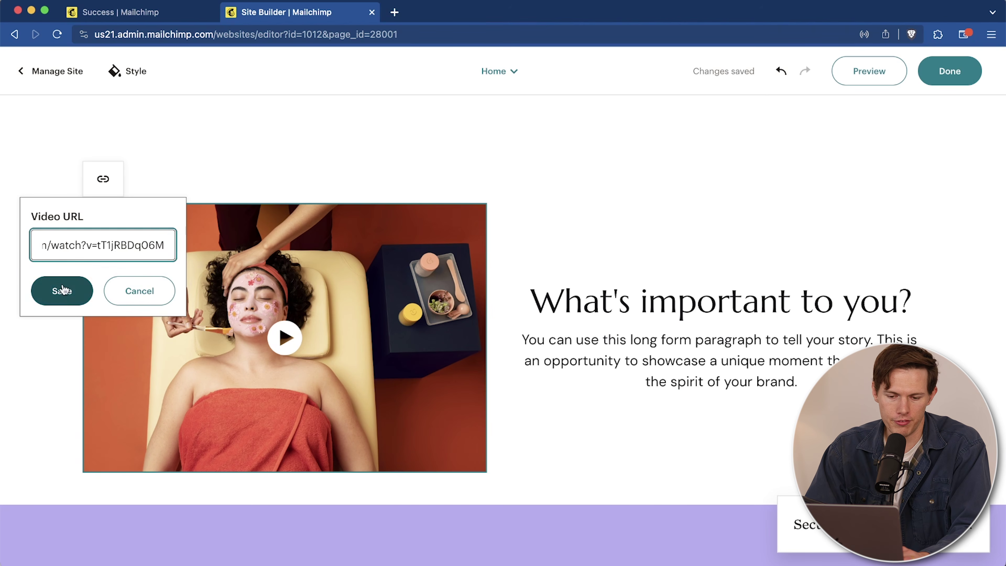
left_click(63, 304)
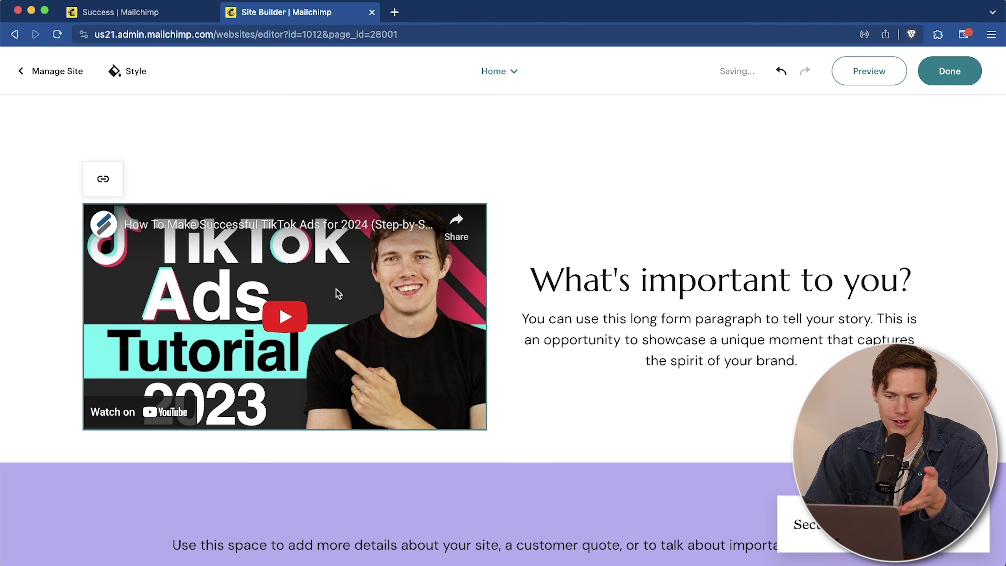
scroll(618, 342, "up", 7)
scroll(618, 343, "up", 7)
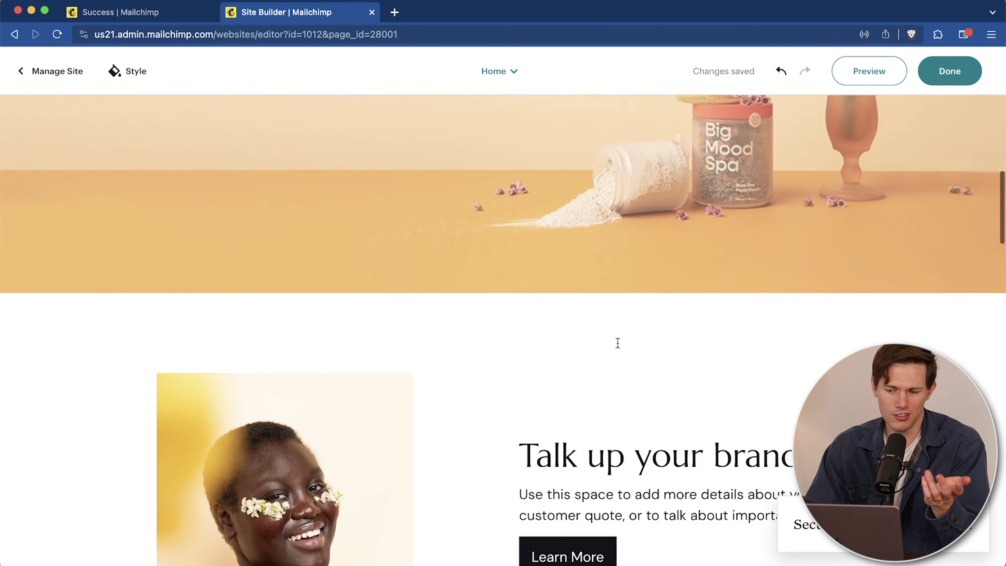
Step: Insert a Subscribe section in its first layout just below the Big Mood Spa banner
scroll(617, 343, "up", 10)
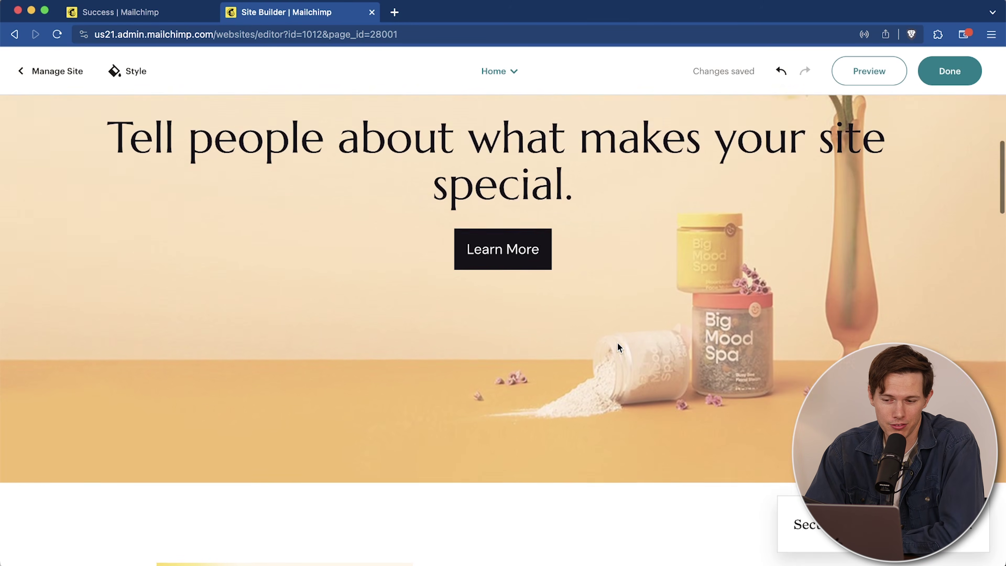
scroll(617, 343, "down", 1)
scroll(618, 343, "down", 13)
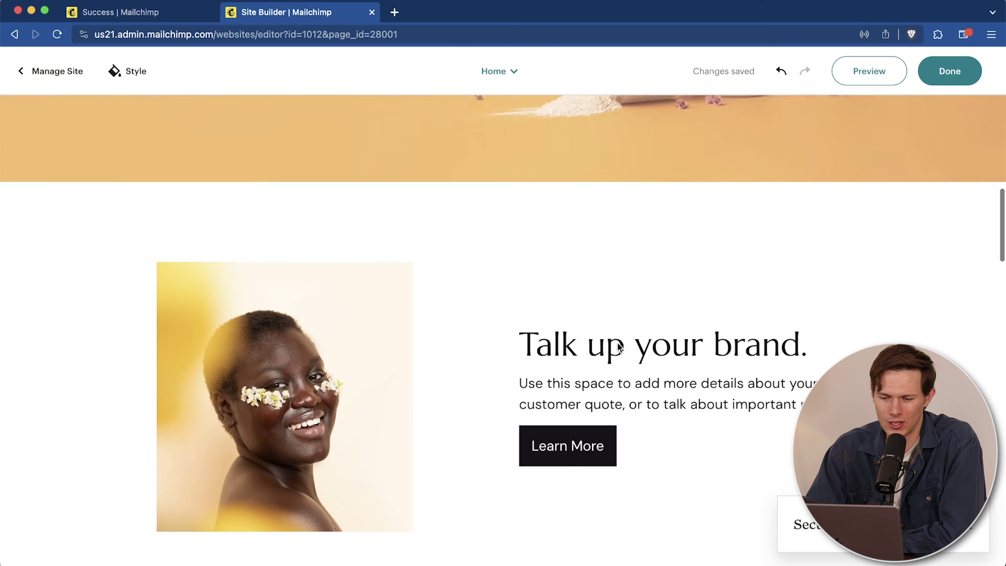
scroll(618, 342, "up", 3)
scroll(617, 342, "down", 6)
scroll(617, 342, "up", 6)
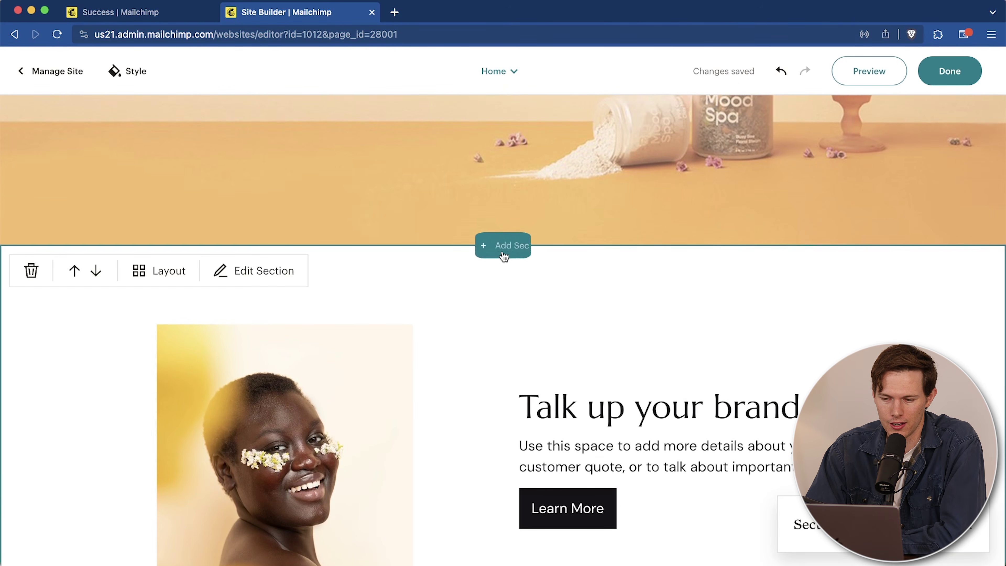
left_click(503, 245)
left_click(887, 382)
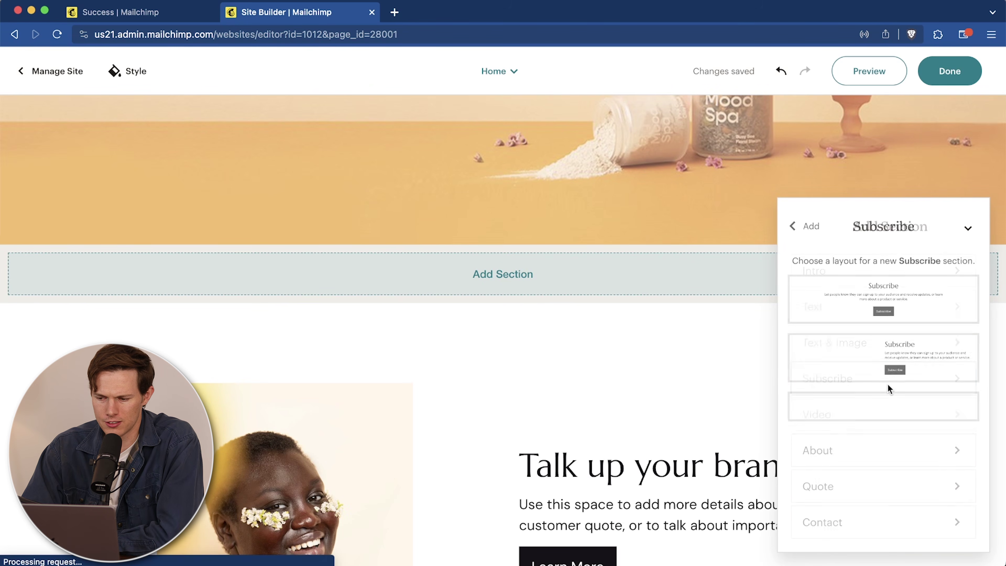
left_click(892, 299)
Step: Add First Name, Last Name, Phone Number, Birthday and How Did You Hear About Us? fields to the signup form
left_click(588, 294)
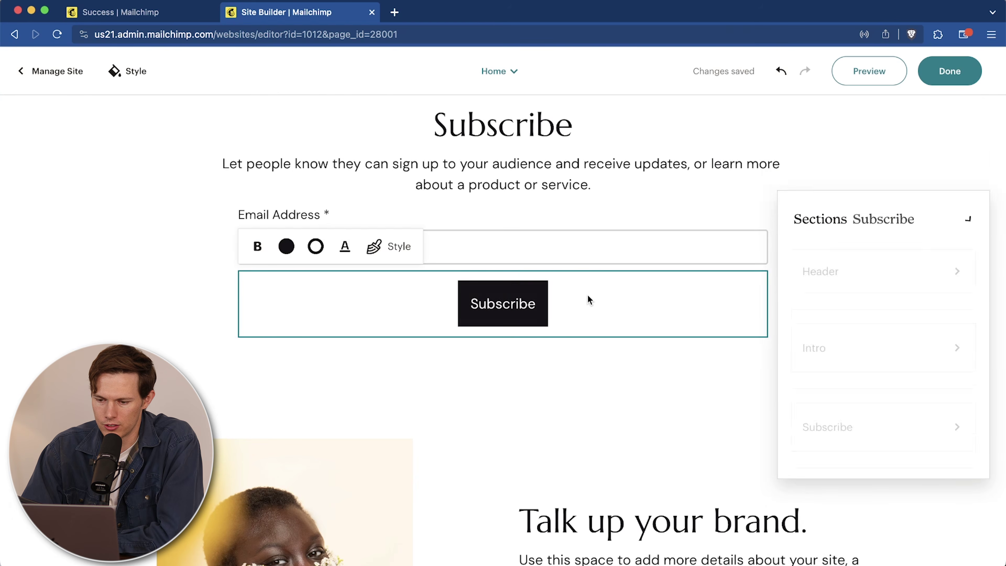
left_click(817, 307)
left_click(817, 345)
left_click(816, 383)
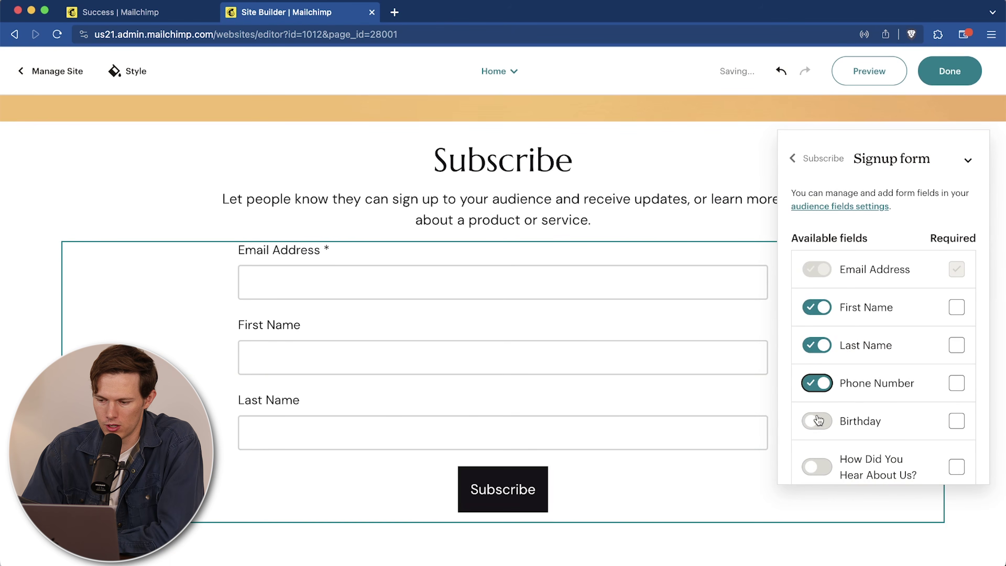
left_click(817, 420)
left_click(816, 466)
scroll(891, 437, "down", 2)
scroll(893, 435, "up", 2)
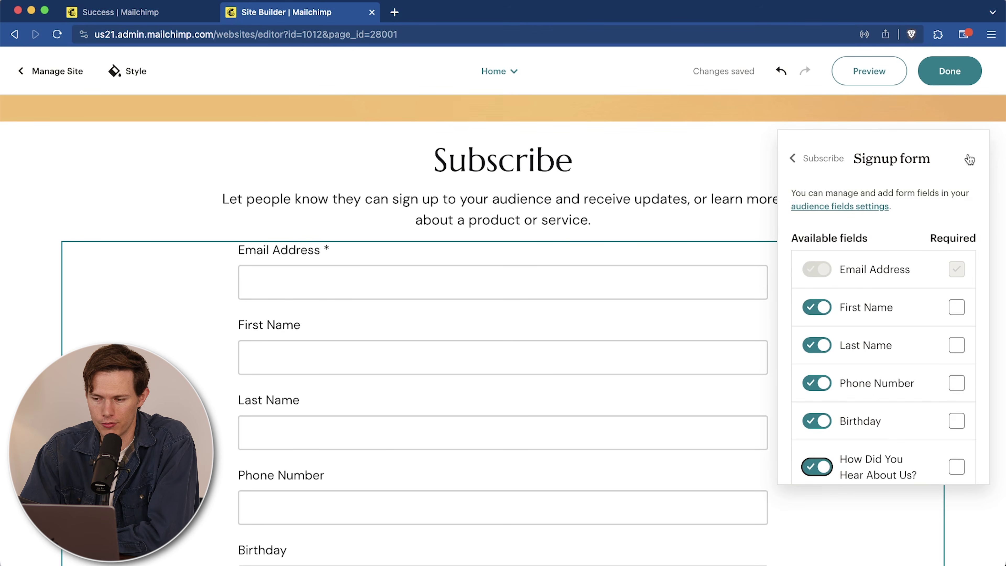
scroll(961, 283, "down", 1)
Step: Mark First Name as required and return to the Subscribe section settings
left_click(957, 284)
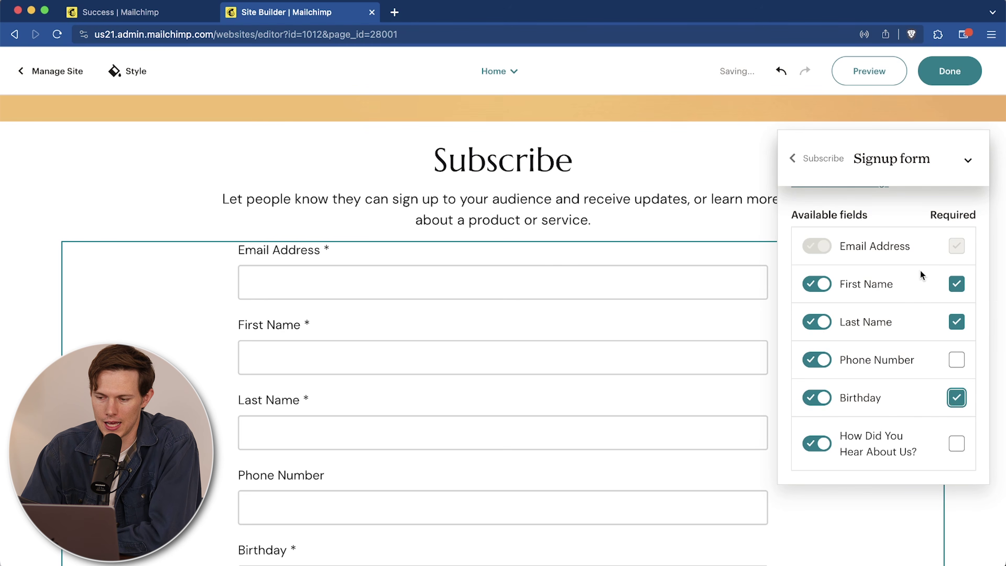
left_click(820, 171)
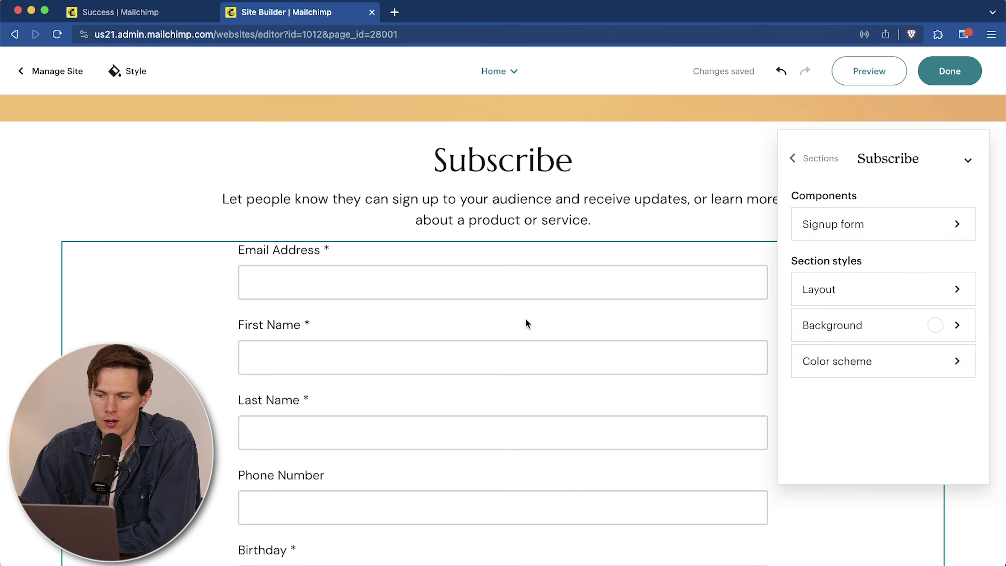
scroll(525, 309, "up", 10)
scroll(524, 303, "down", 10)
scroll(523, 305, "up", 3)
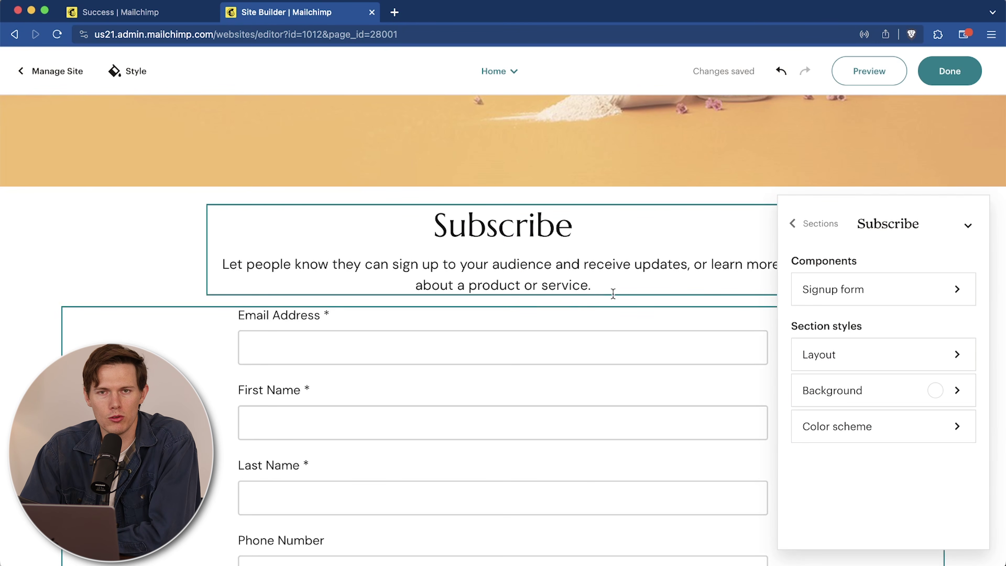
scroll(612, 294, "up", 8)
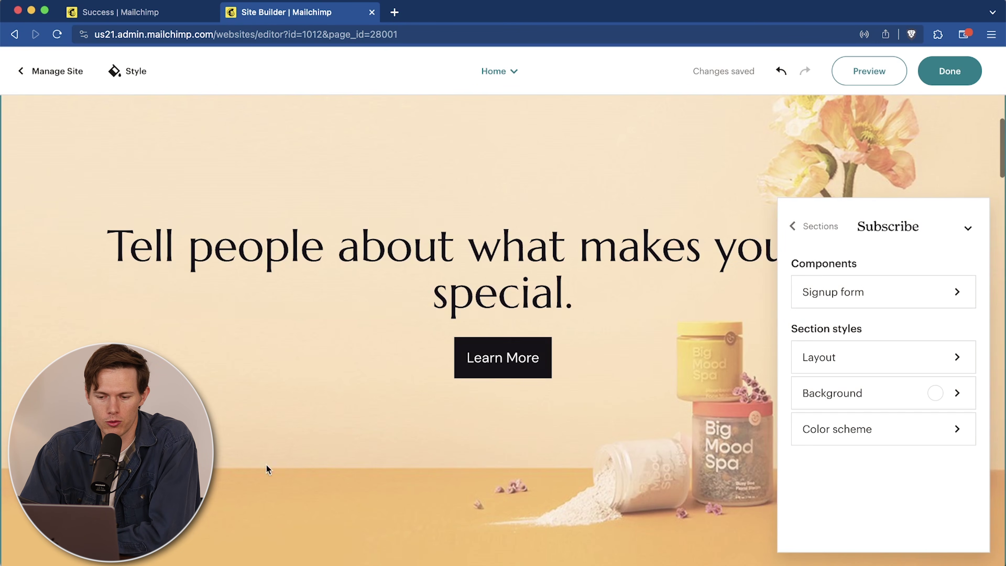
scroll(412, 400, "down", 5)
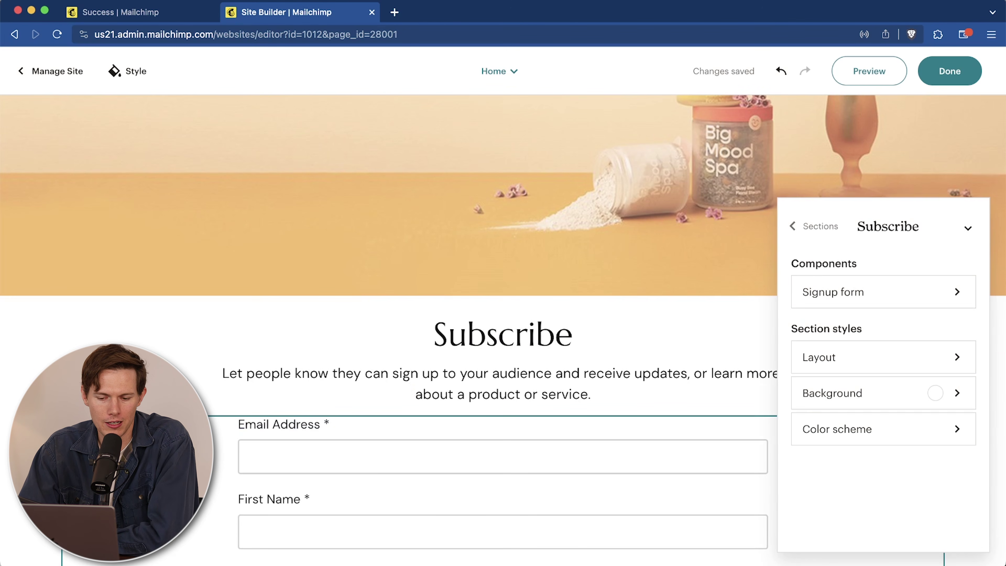
scroll(353, 417, "down", 3)
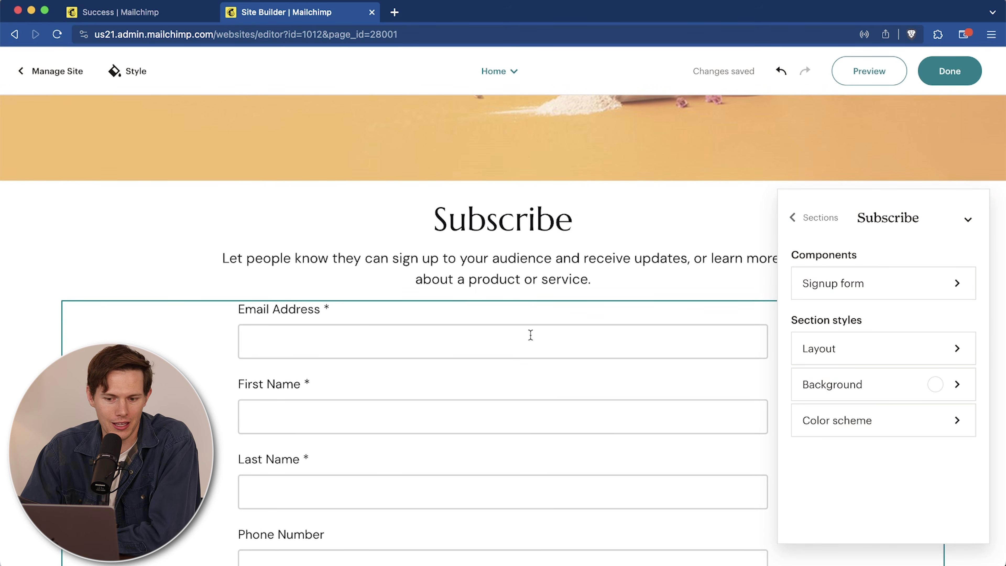
scroll(418, 370, "down", 10)
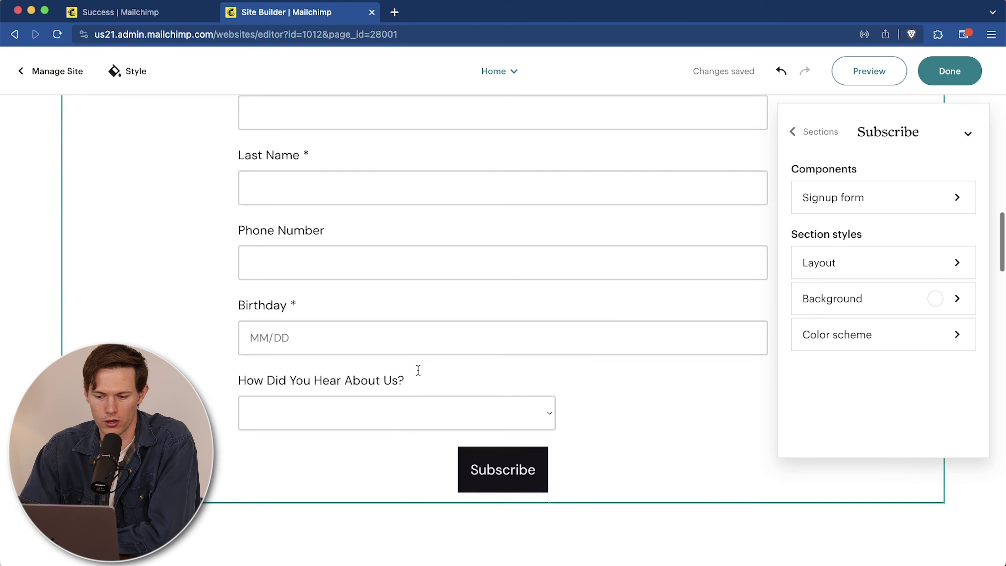
Step: Preview the Home page at mobile width, scrolling through it, then at desktop width, and exit
left_click(868, 71)
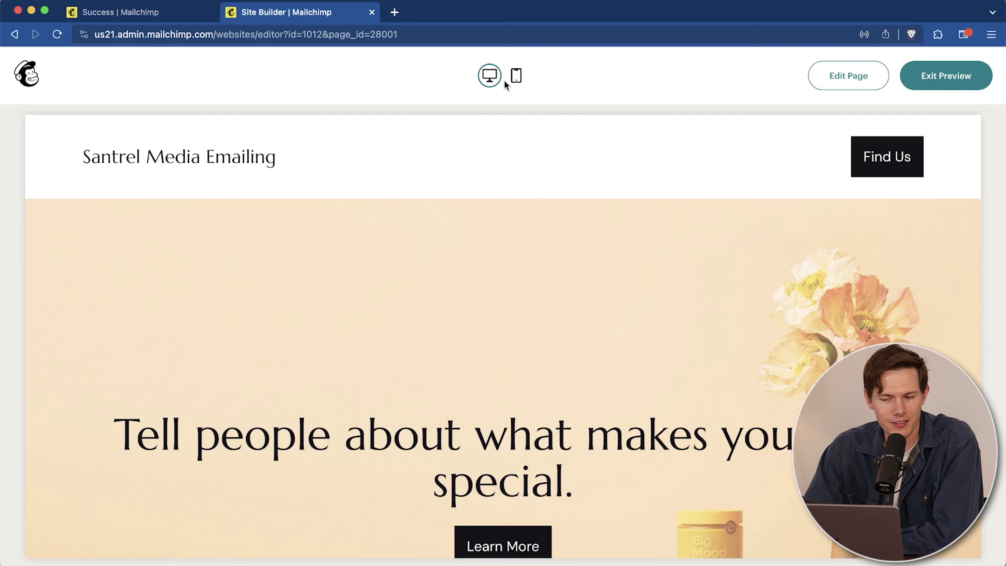
left_click(515, 79)
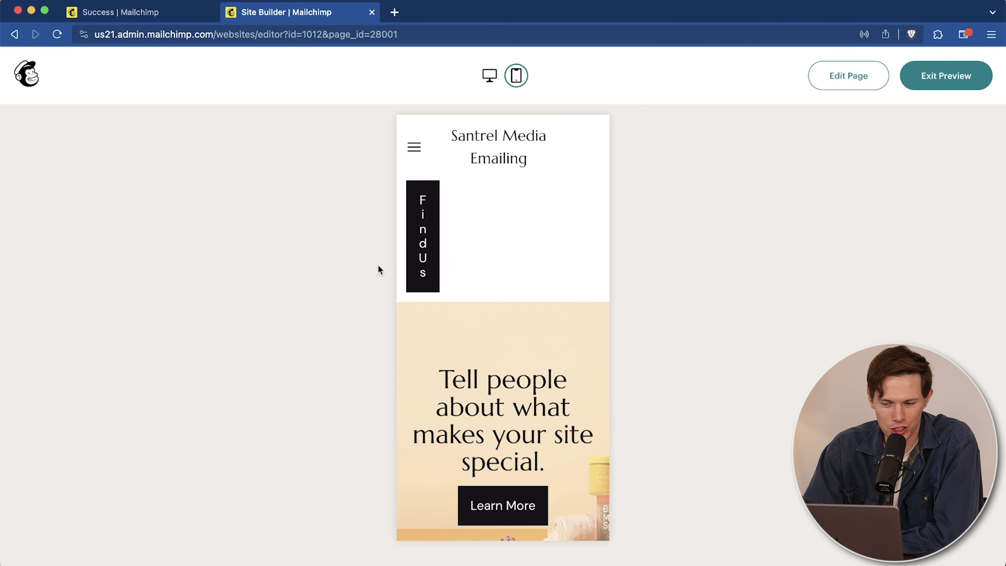
scroll(544, 265, "down", 10)
scroll(544, 262, "down", 15)
scroll(545, 282, "down", 10)
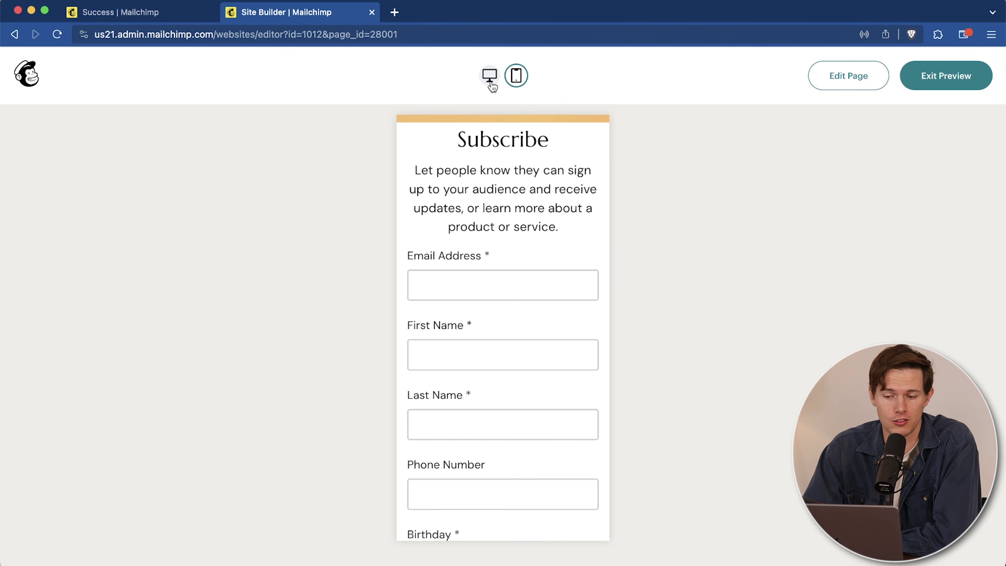
left_click(490, 80)
scroll(709, 301, "up", 15)
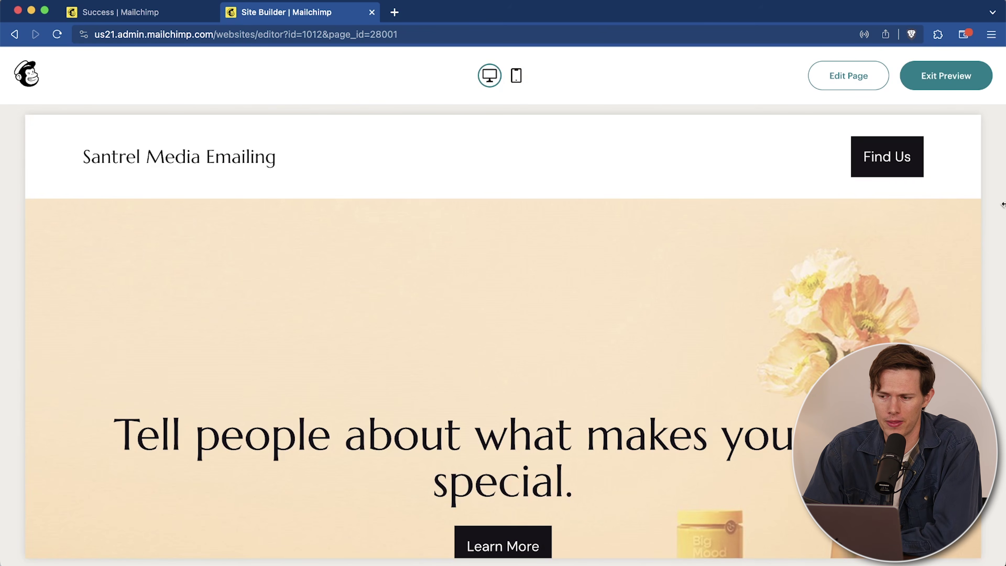
left_click(962, 83)
left_click(950, 71)
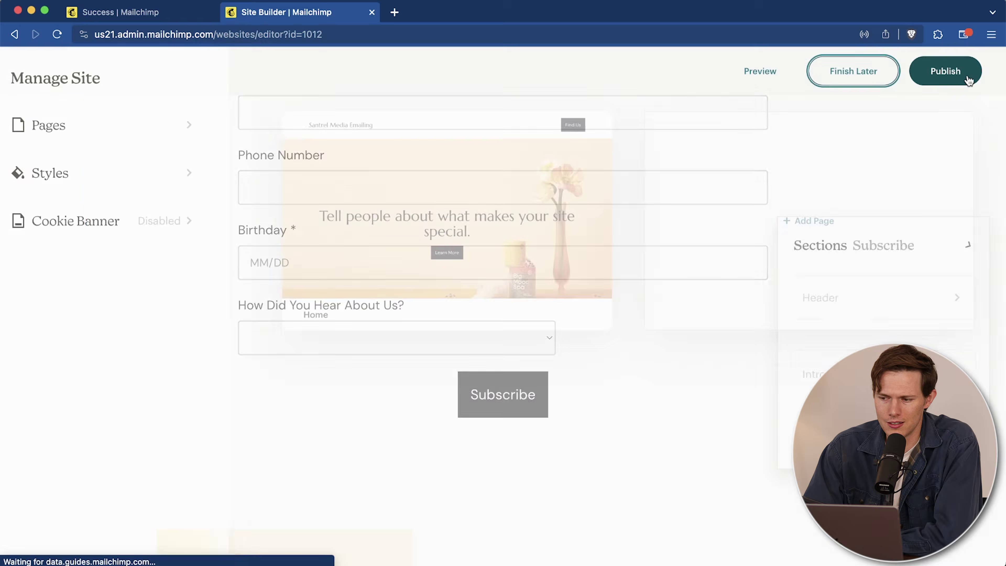
Step: Publish Santrel Media Emailing, accepting the terms in the review dialog
mouse_move(396, 339)
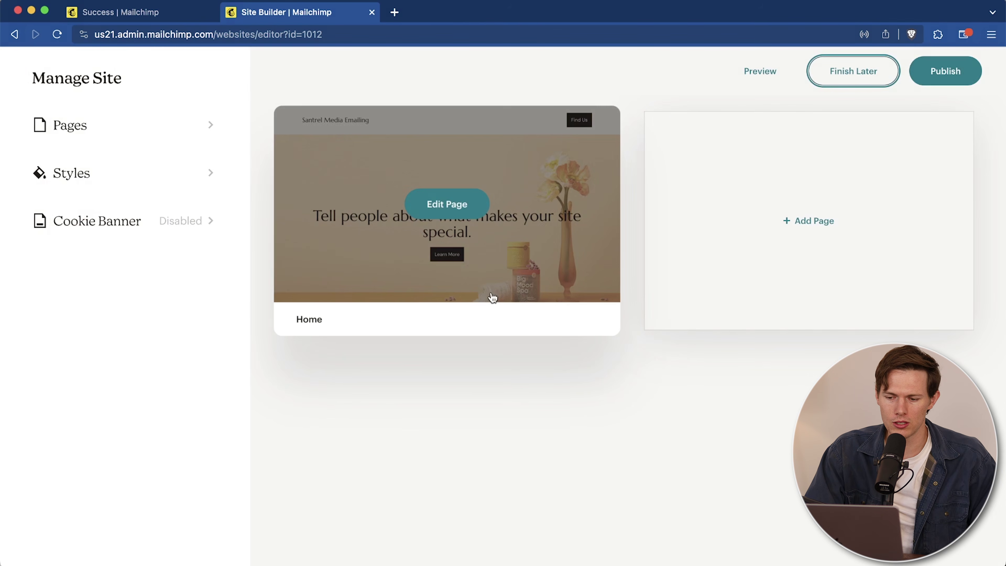
left_click(970, 78)
left_click(610, 401)
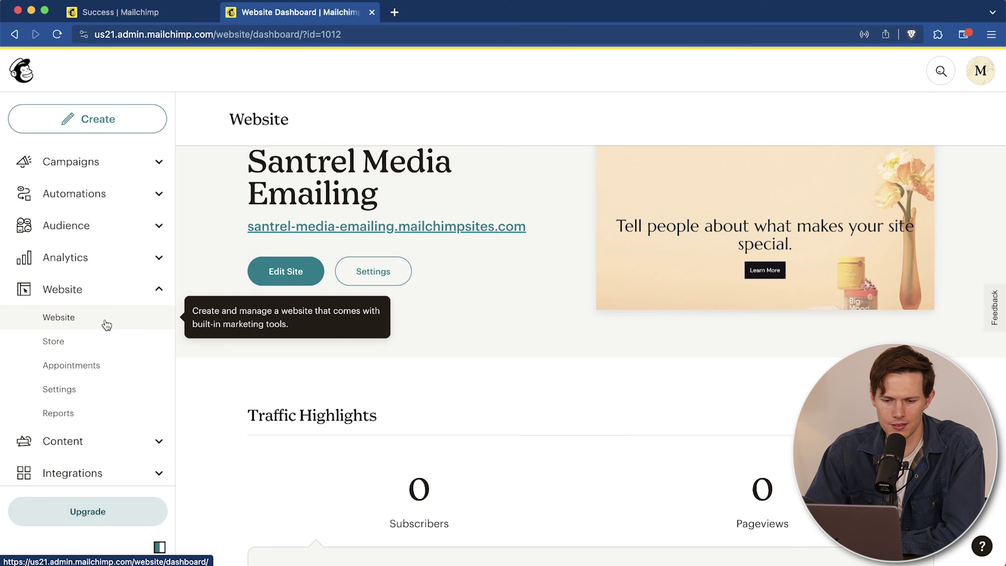
scroll(570, 407, "down", 3)
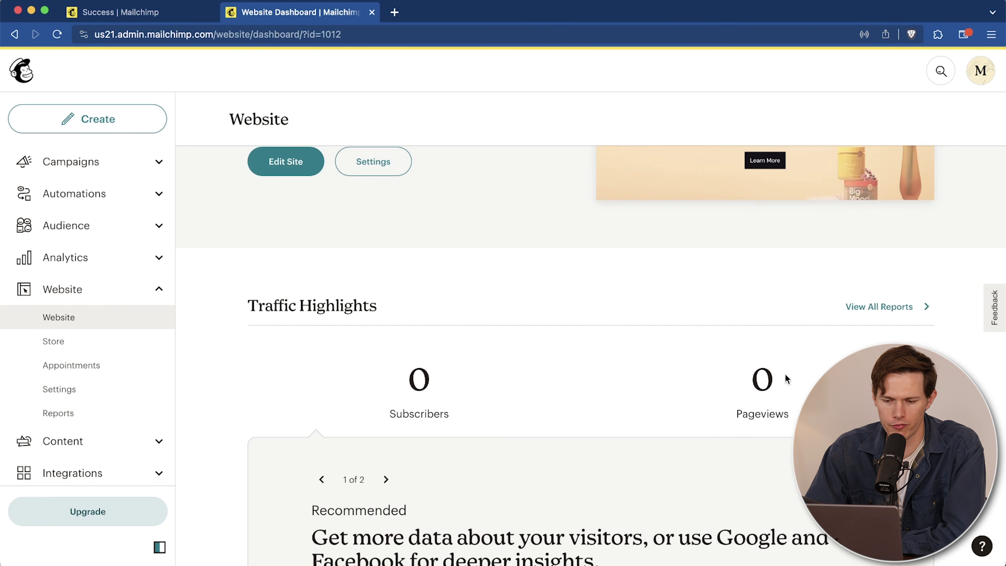
scroll(776, 363, "up", 5)
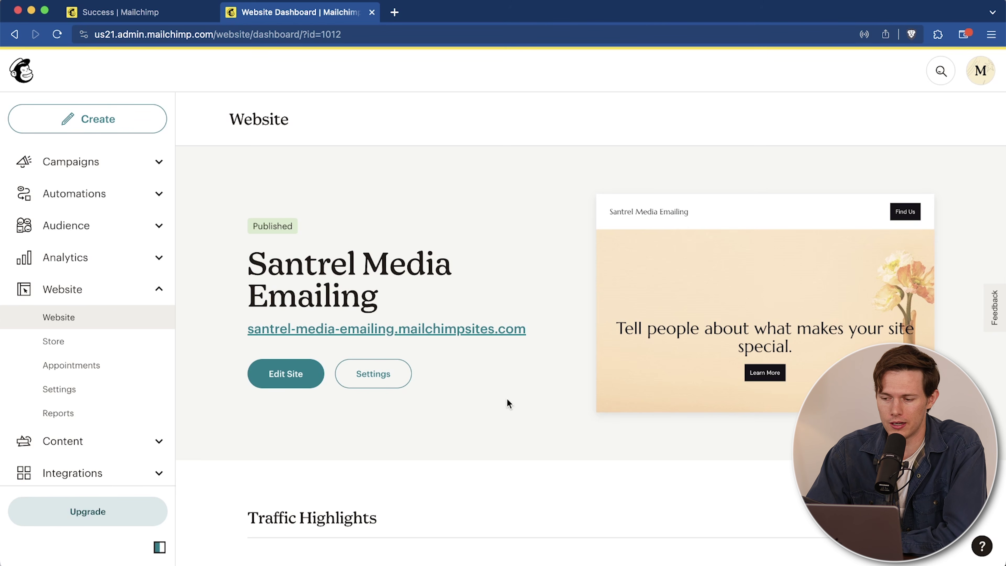
left_click(57, 393)
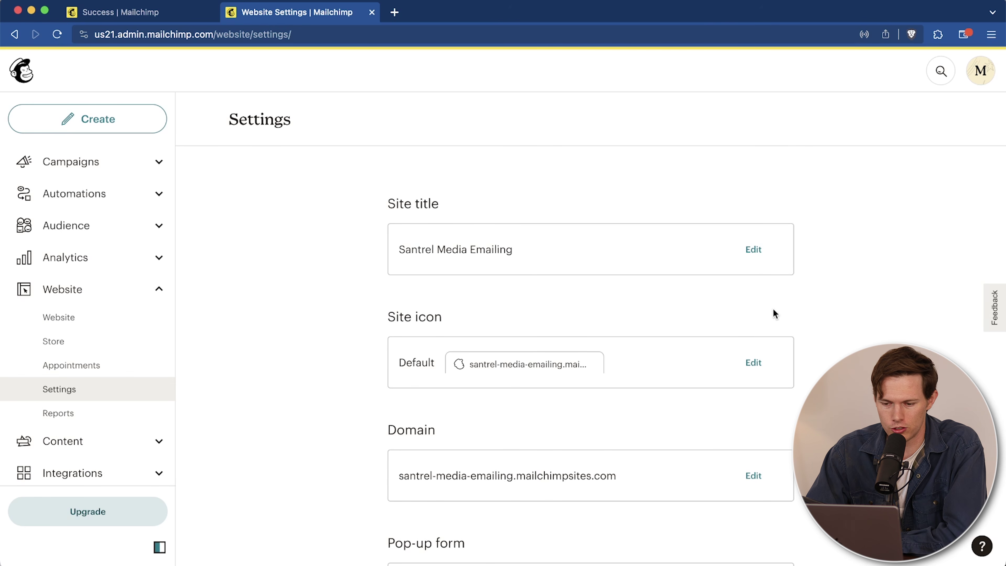
scroll(753, 412, "down", 2)
left_click(753, 413)
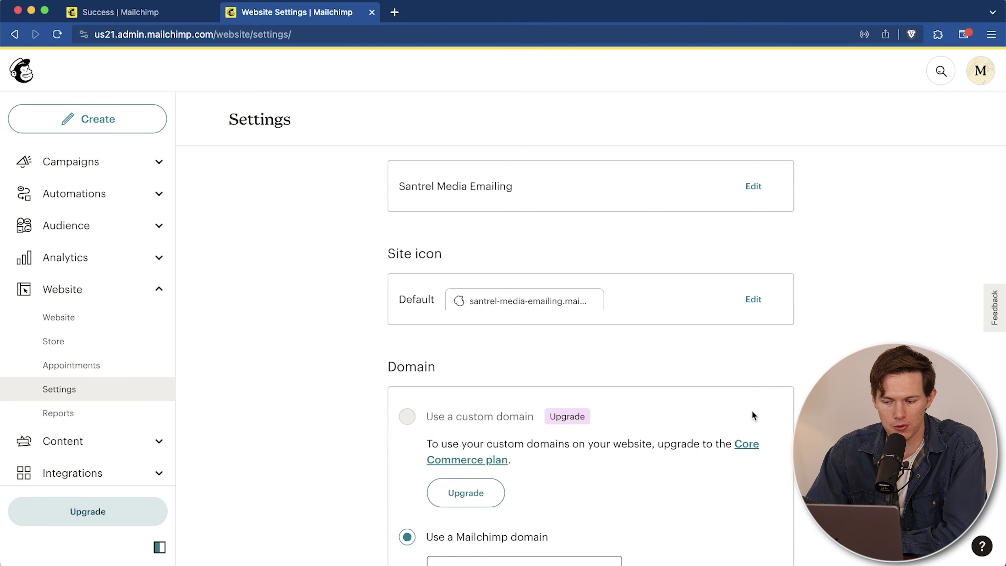
scroll(607, 440, "down", 4)
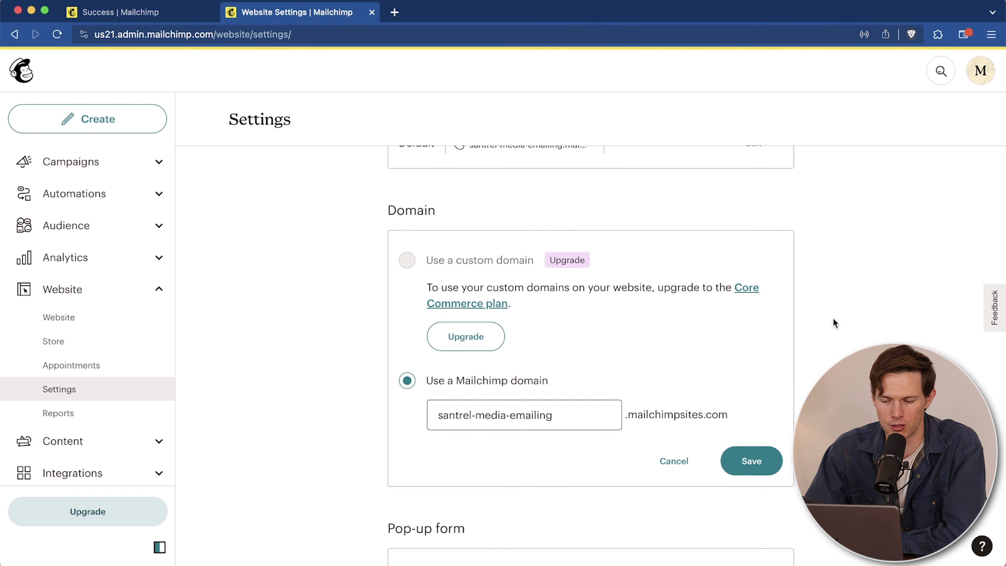
scroll(833, 318, "up", 1)
scroll(832, 319, "down", 1)
left_click(681, 455)
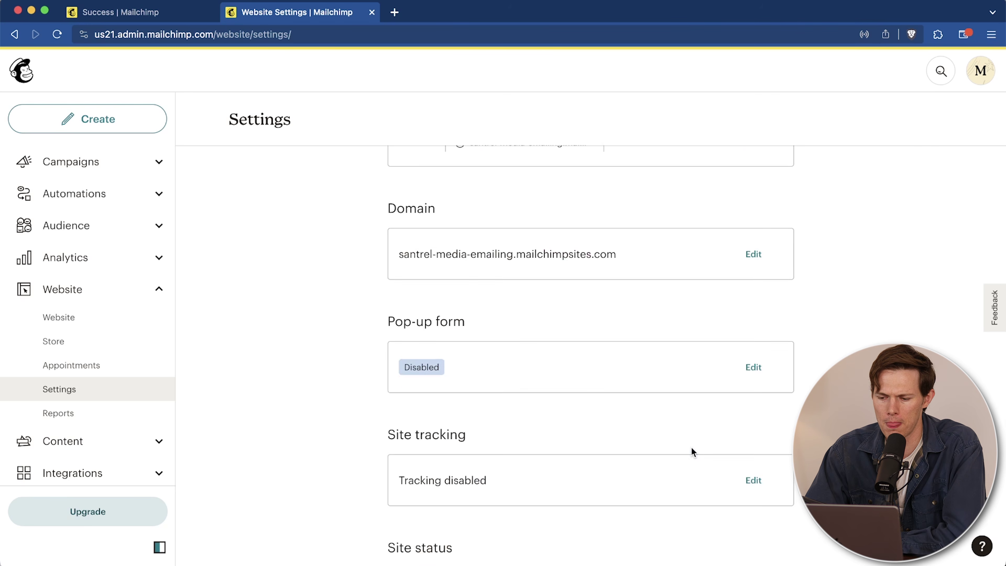
scroll(692, 451, "up", 2)
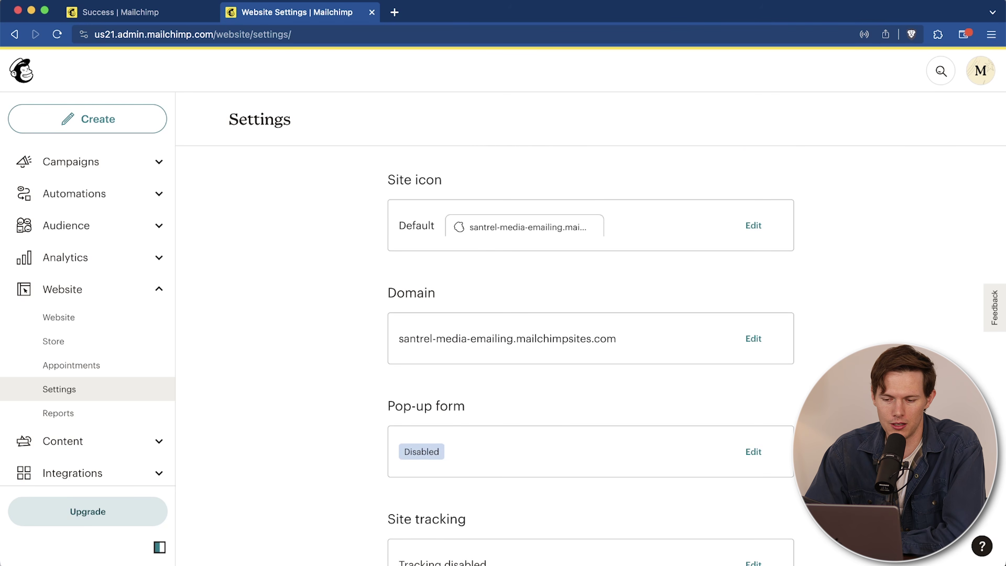
left_click(756, 338)
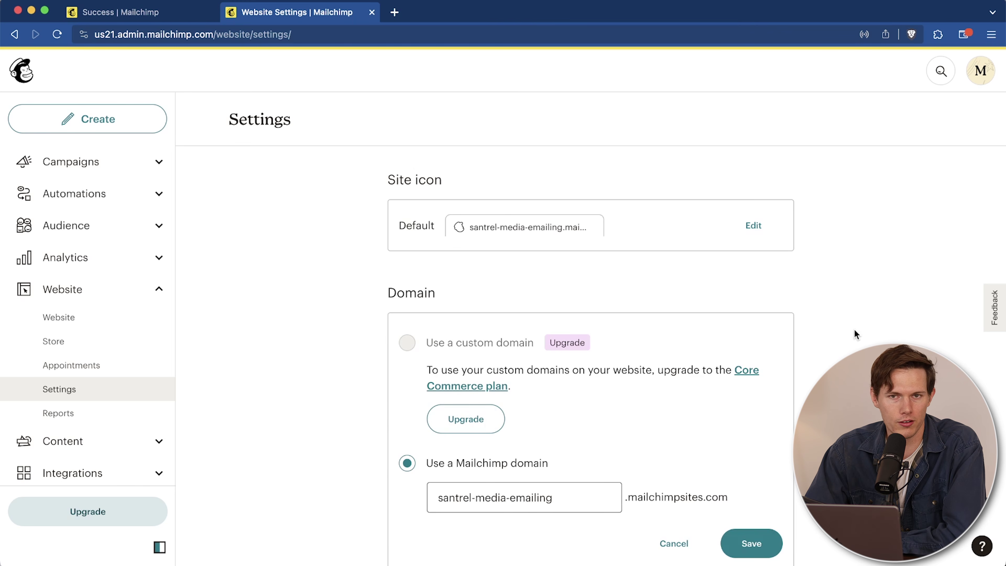
left_click(673, 543)
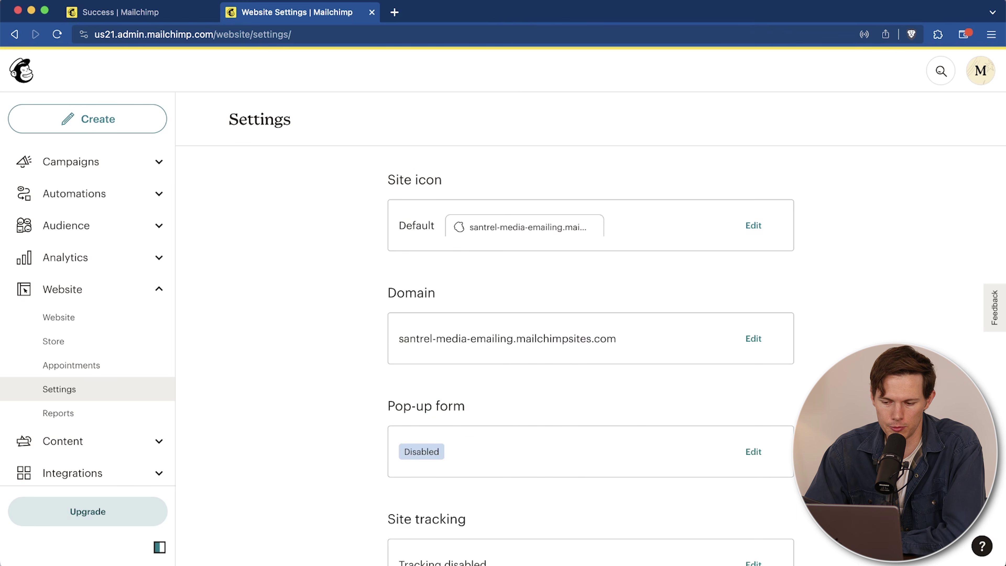
scroll(591, 349, "up", 3)
scroll(590, 349, "up", 2)
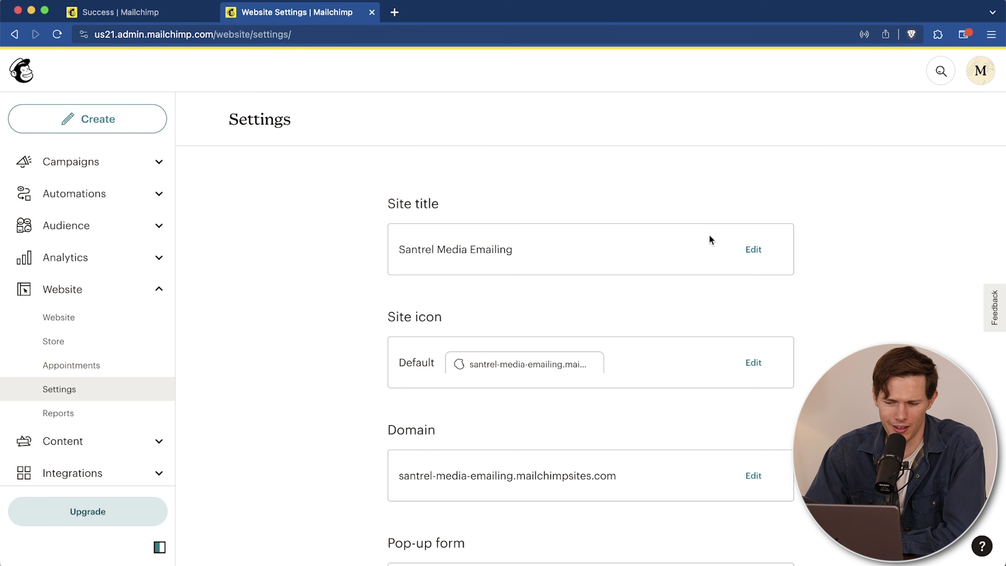
scroll(711, 240, "down", 4)
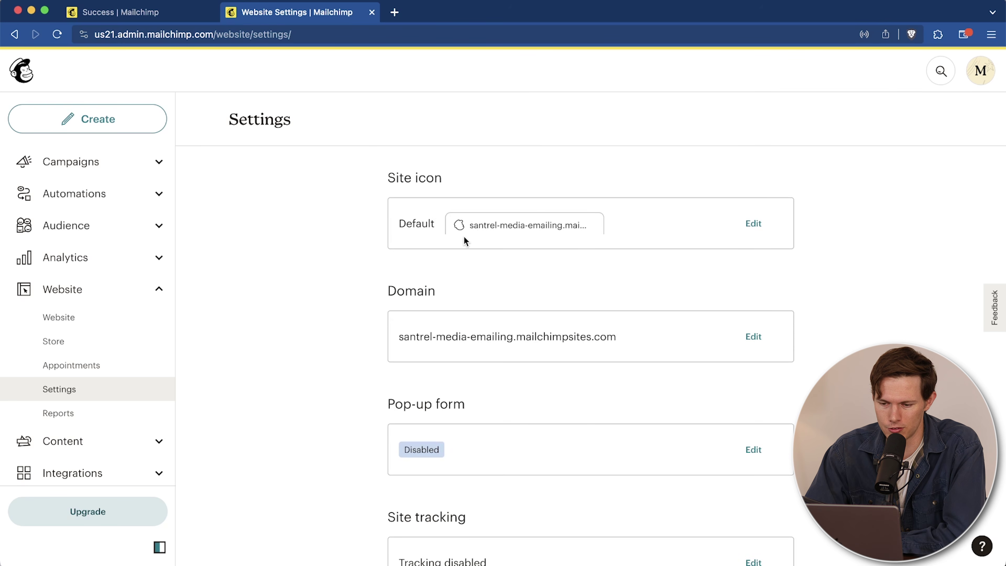
left_click(750, 225)
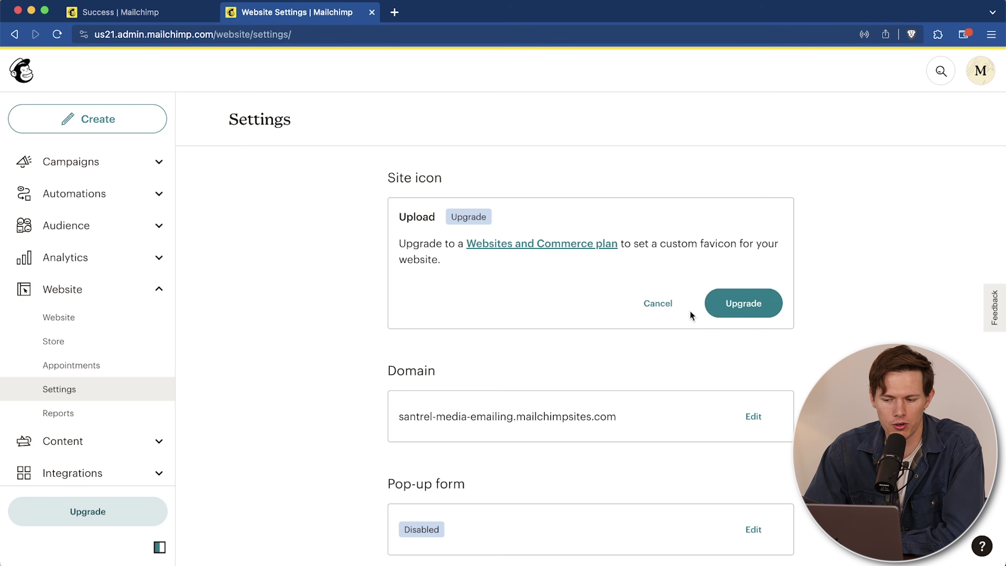
left_click(657, 304)
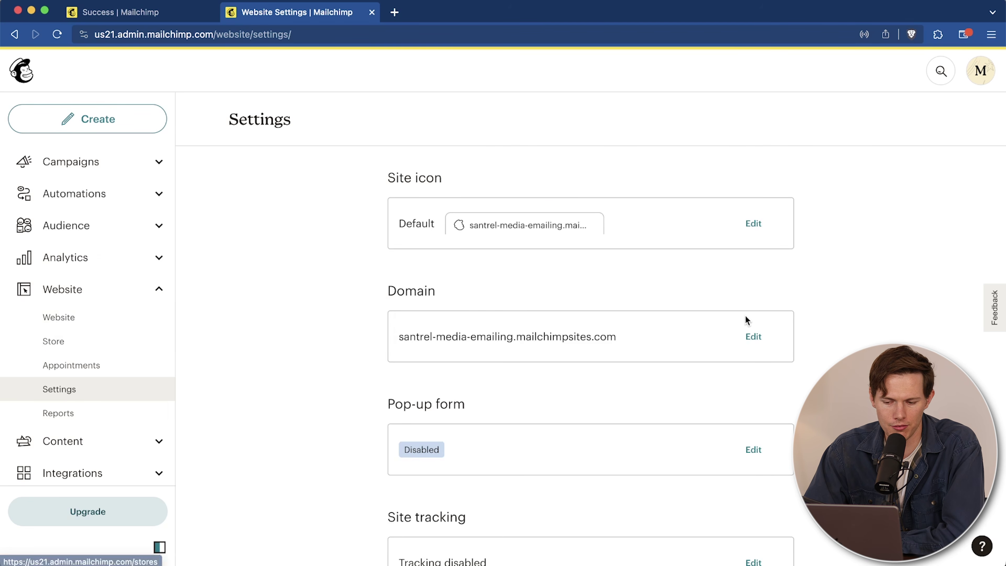
scroll(852, 329, "down", 5)
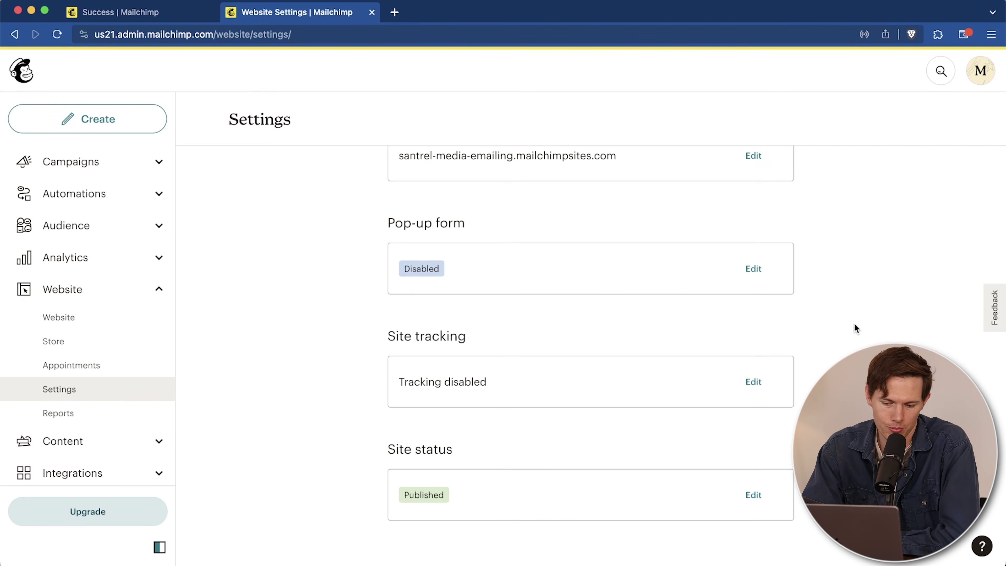
scroll(856, 328, "up", 2)
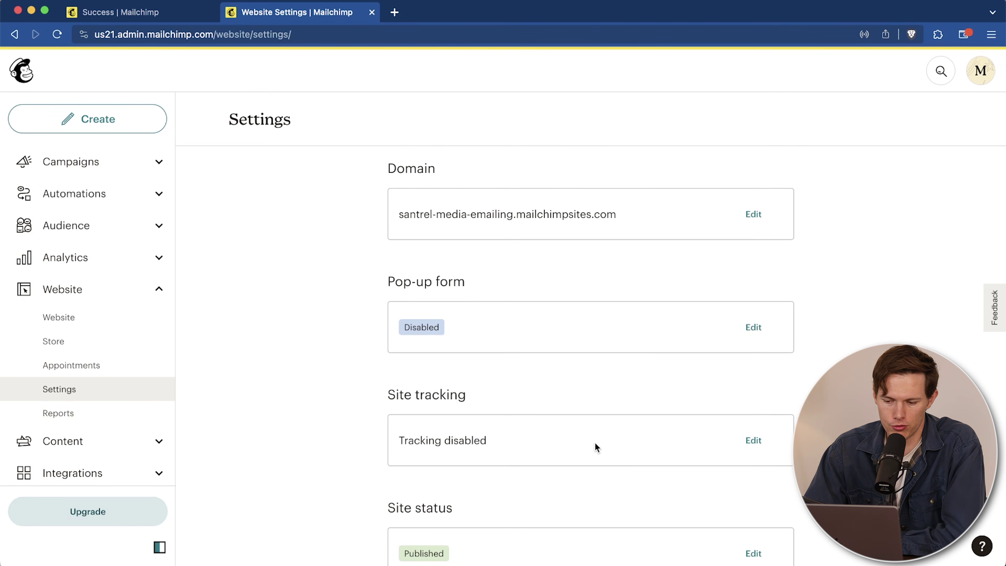
scroll(750, 393, "up", 2)
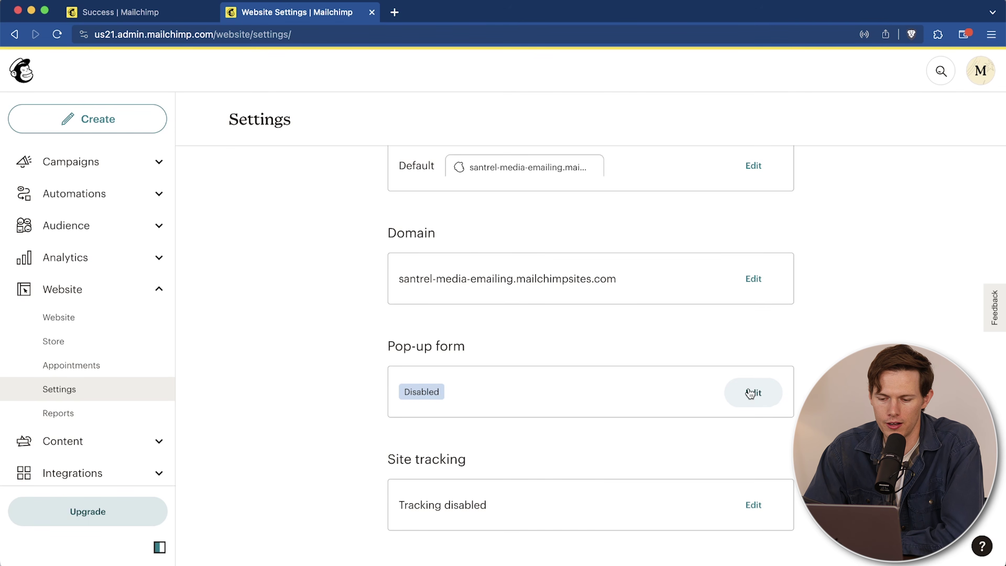
Step: Add a pop-up signup form and review its 'Get exclusive updates and offers!' layout in the builder
left_click(750, 393)
left_click(743, 438)
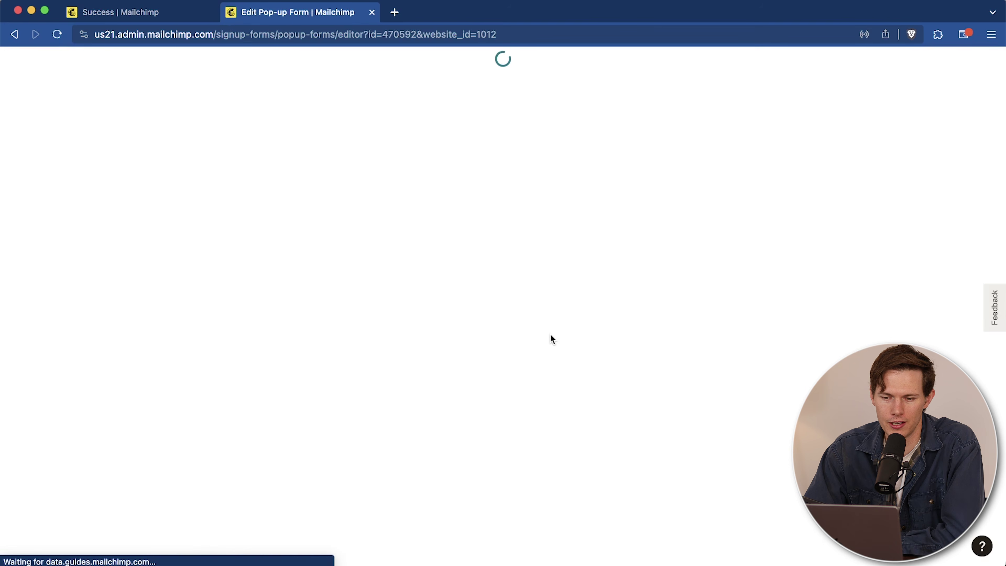
scroll(578, 306, "down", 3)
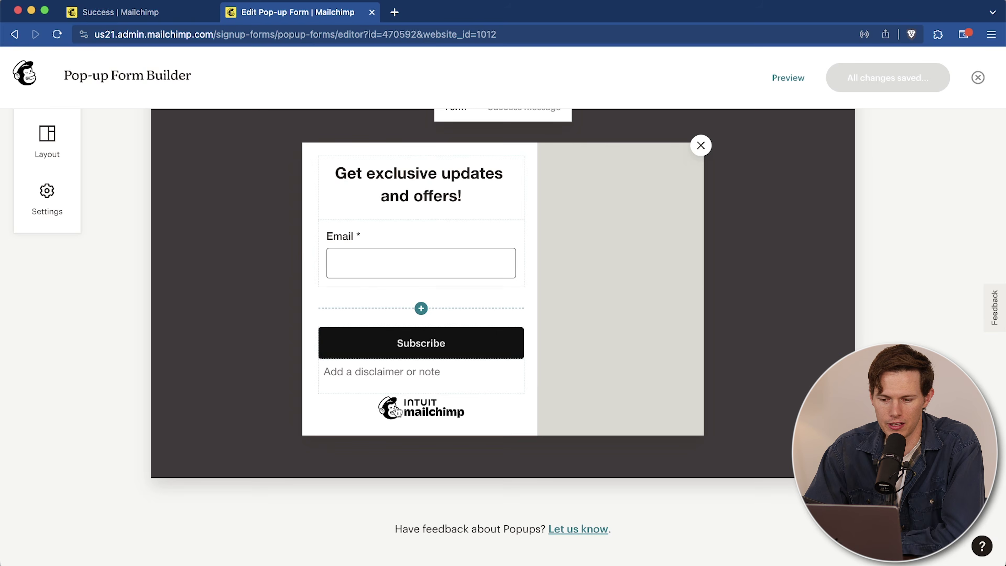
scroll(541, 382, "up", 3)
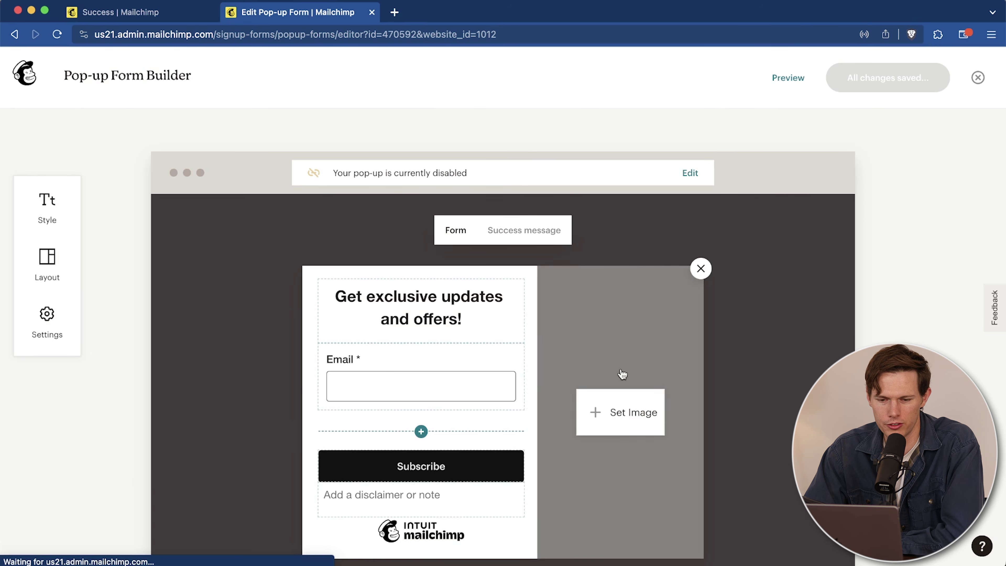
scroll(516, 280, "down", 3)
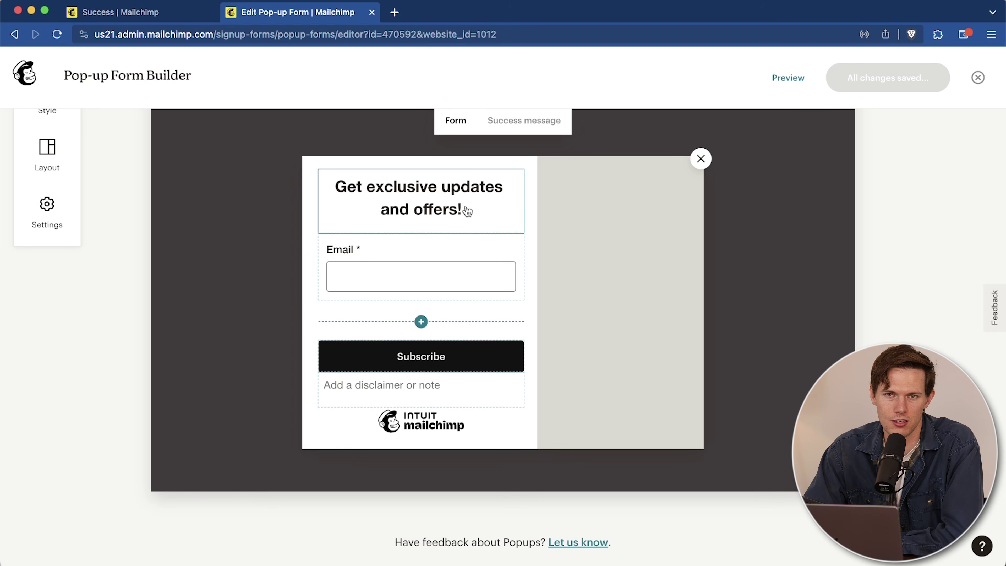
scroll(533, 248, "up", 3)
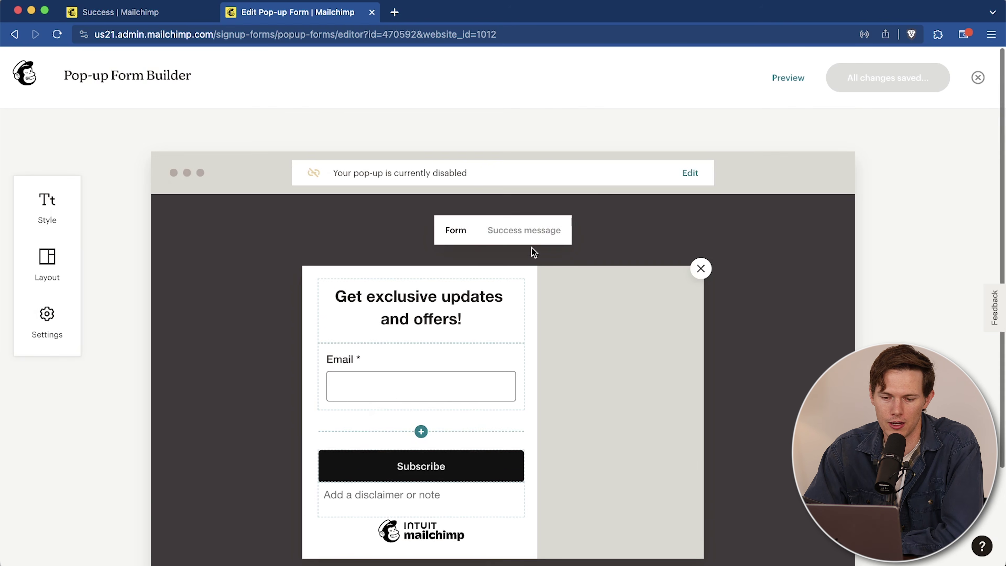
Step: Return to the website settings, start an online store from the Store page, then go to Appointments
left_click(14, 34)
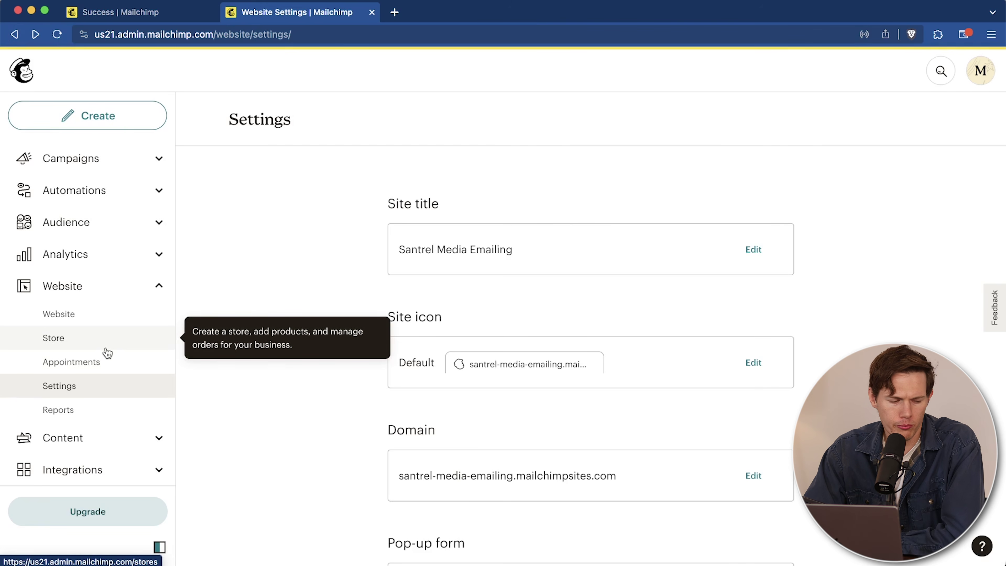
left_click(106, 347)
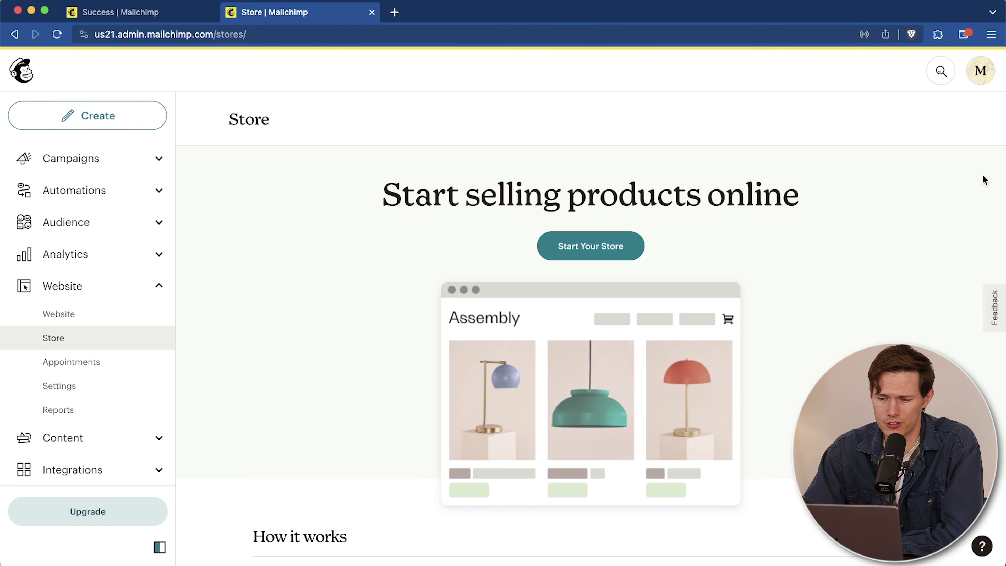
scroll(640, 251, "down", 10)
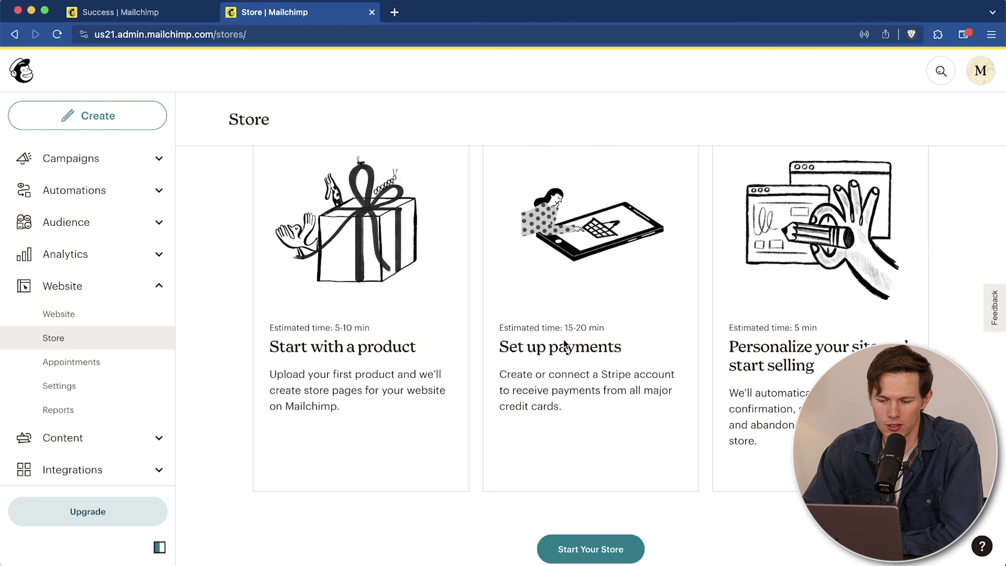
scroll(555, 321, "down", 5)
left_click(591, 374)
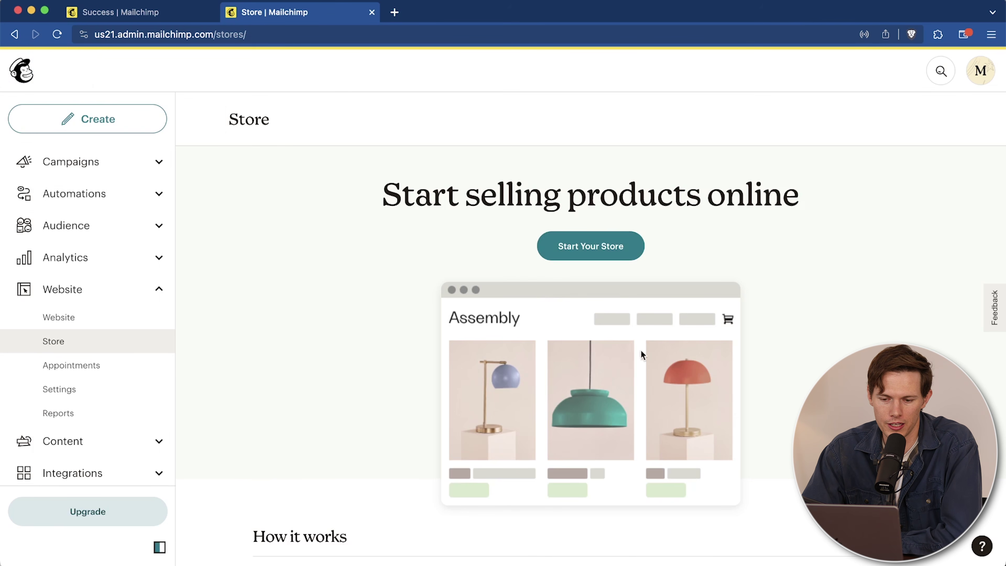
left_click(93, 370)
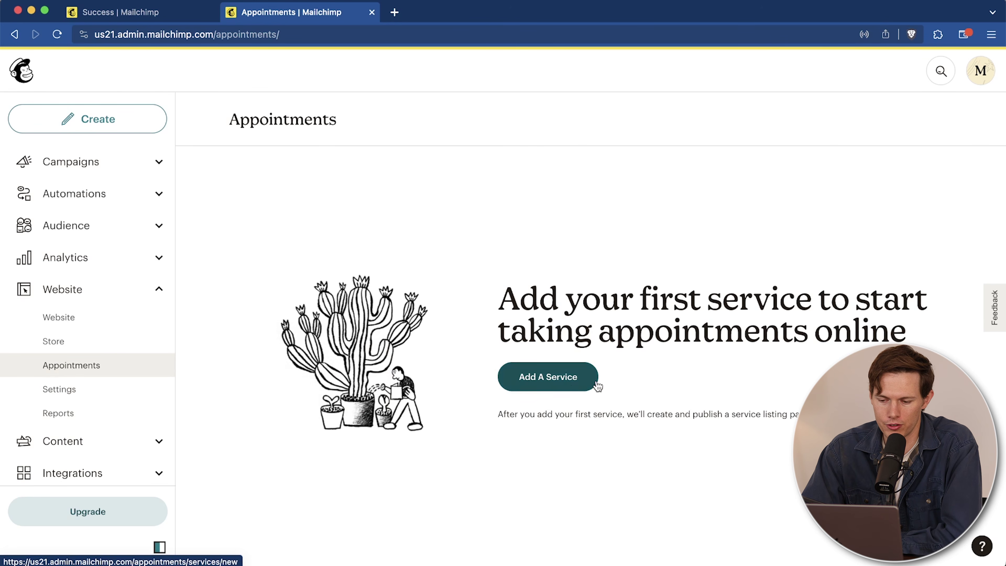
Step: Add a new Yoga Class appointment service with its description and $20 price
left_click(556, 379)
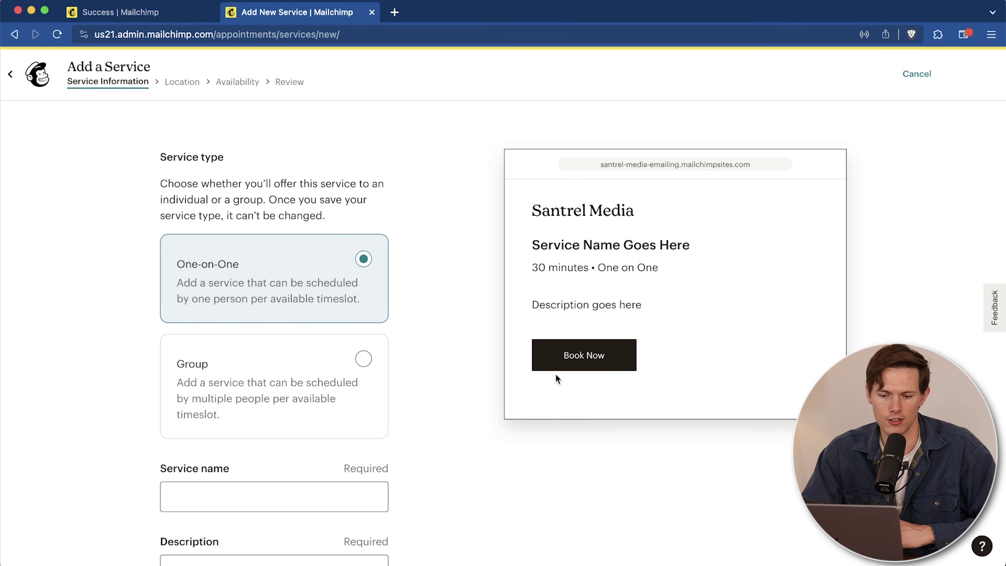
scroll(468, 290, "down", 3)
left_click(290, 421)
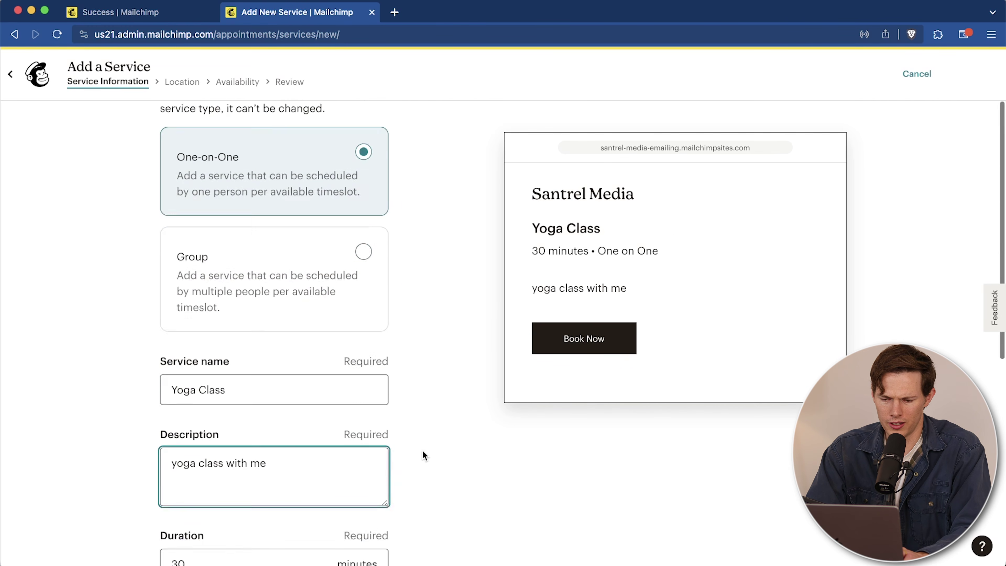
scroll(423, 450, "down", 7)
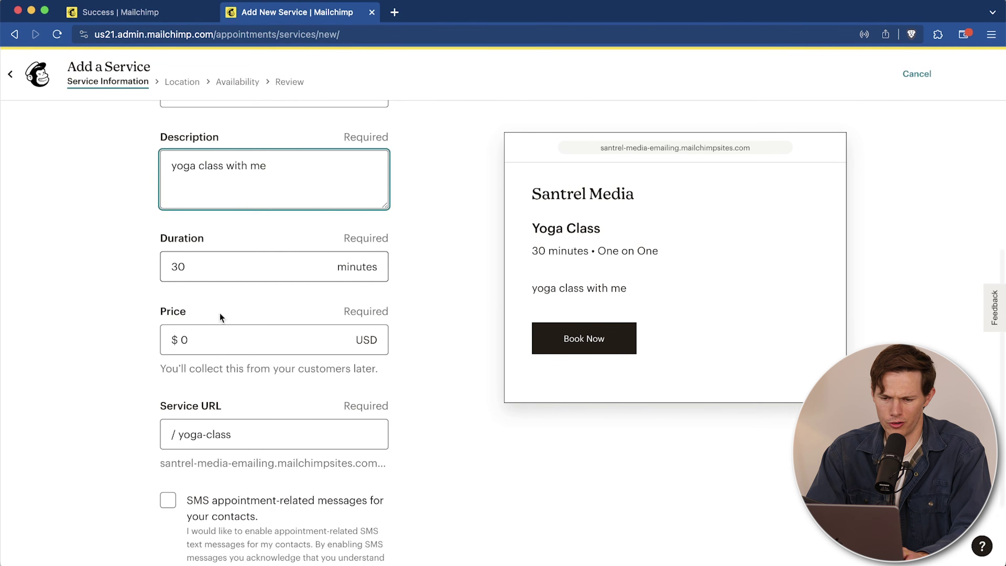
left_click(217, 341)
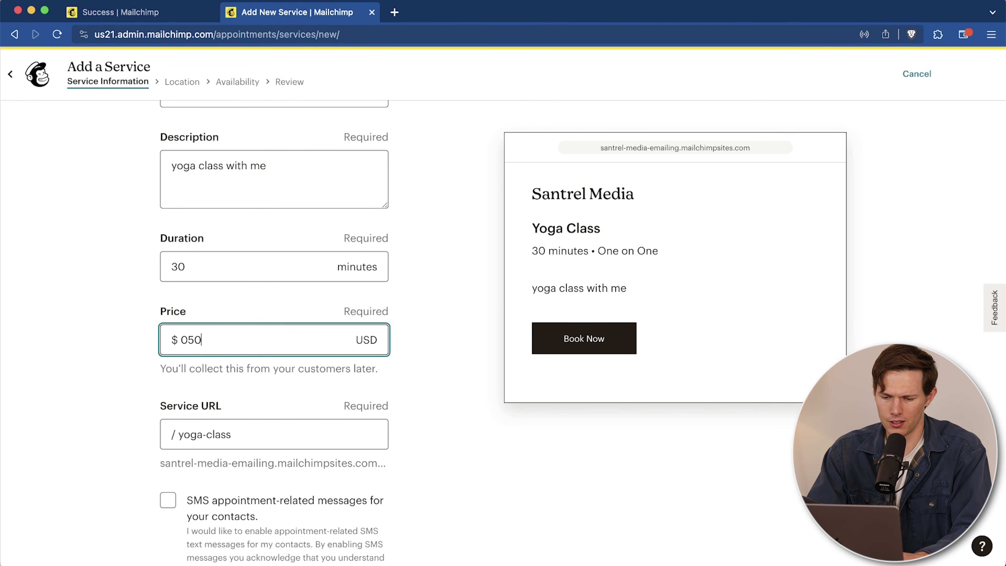
type("50")
scroll(332, 420, "down", 3)
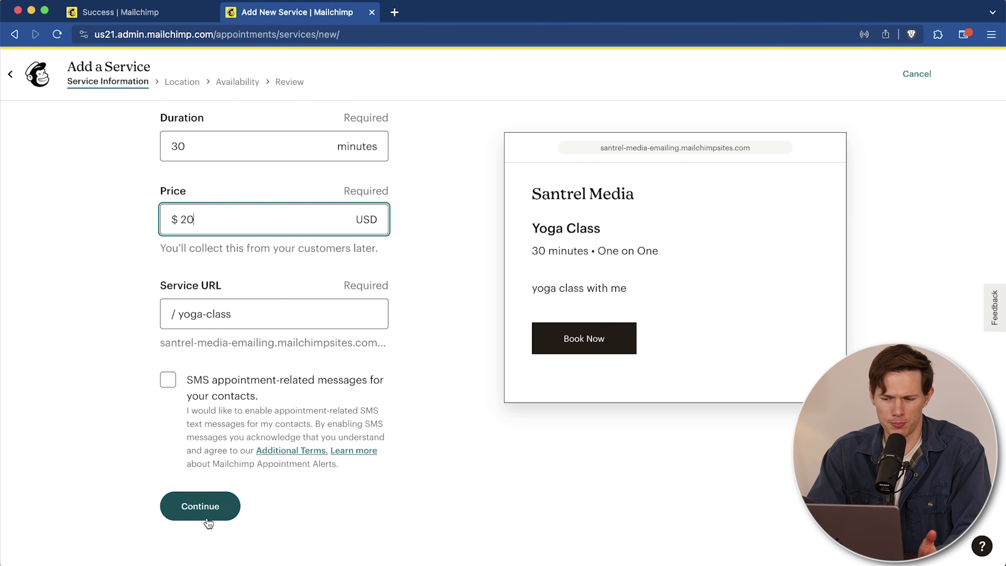
left_click(212, 505)
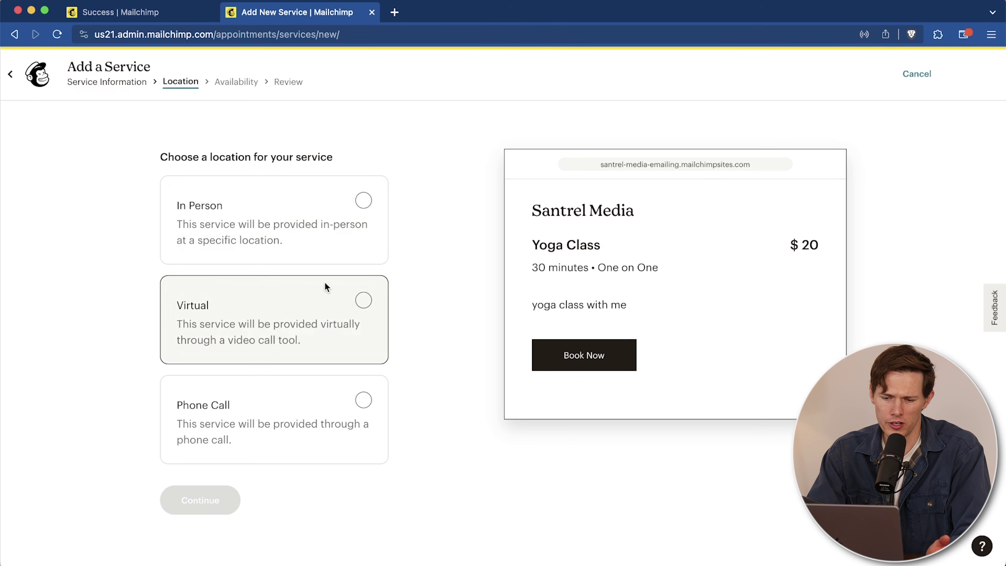
Step: Make the Yoga Class a virtual service using the pasted video call link
left_click(329, 334)
scroll(400, 404, "down", 3)
left_click(294, 398)
key("super+v")
left_click(178, 525)
Step: Keep weekday 9am–5pm availability and publish the Yoga Class service on the website
scroll(607, 361, "down", 4)
scroll(607, 361, "up", 4)
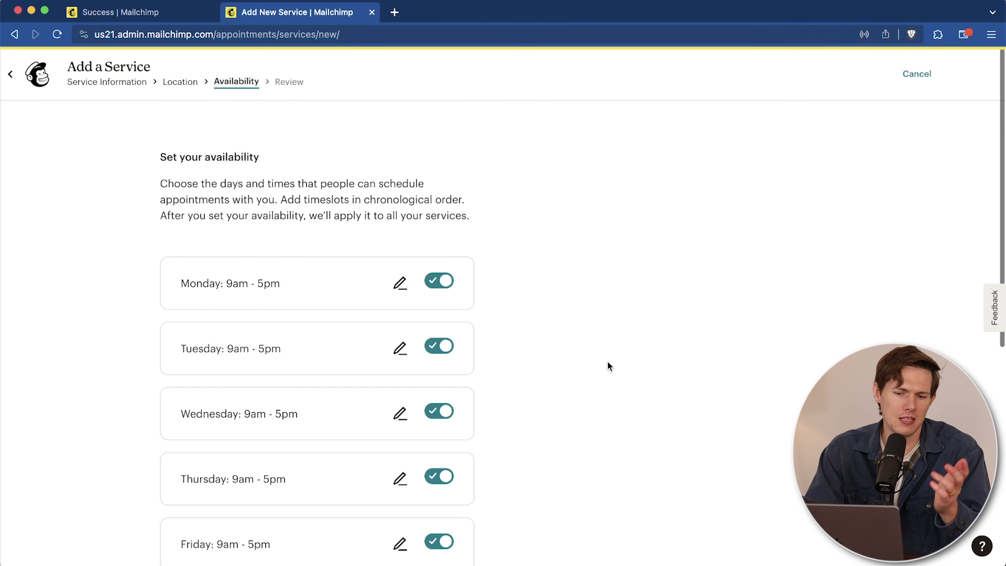
scroll(608, 364, "down", 8)
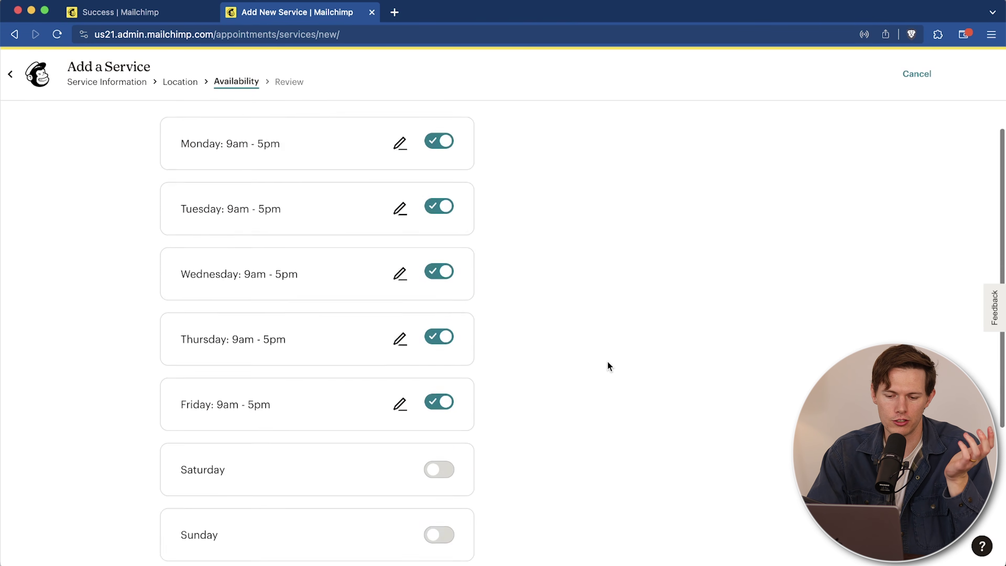
left_click(200, 506)
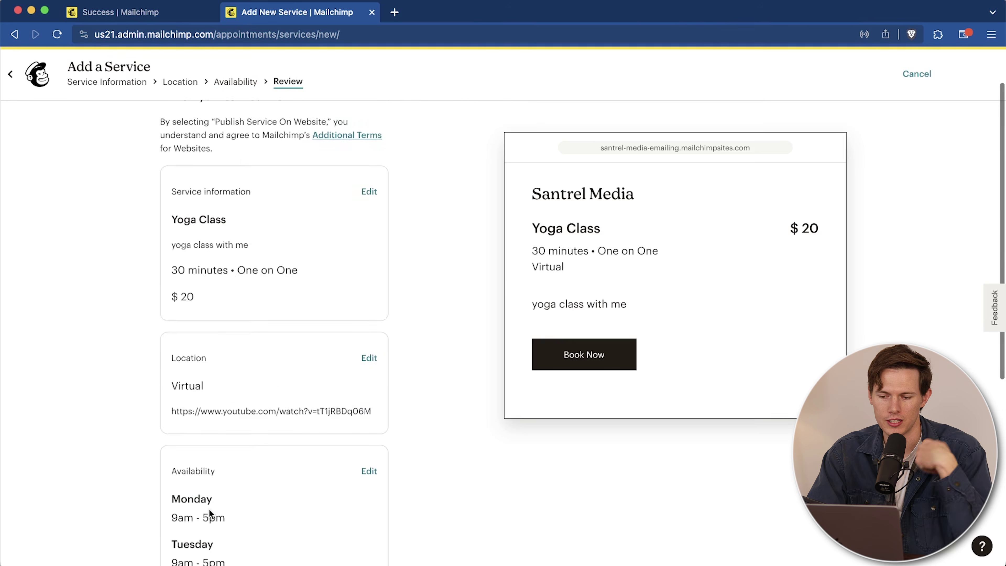
scroll(488, 428, "down", 6)
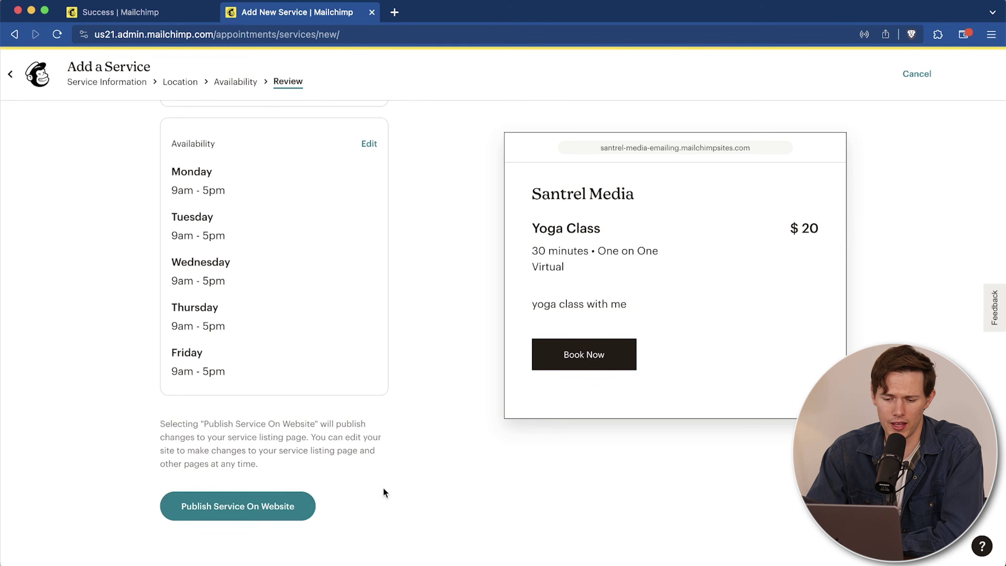
left_click(269, 509)
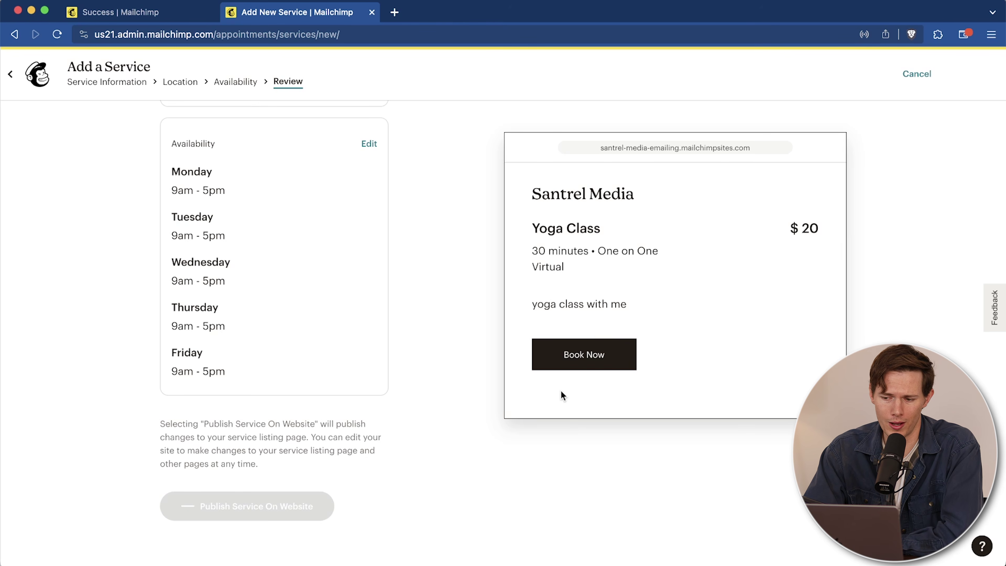